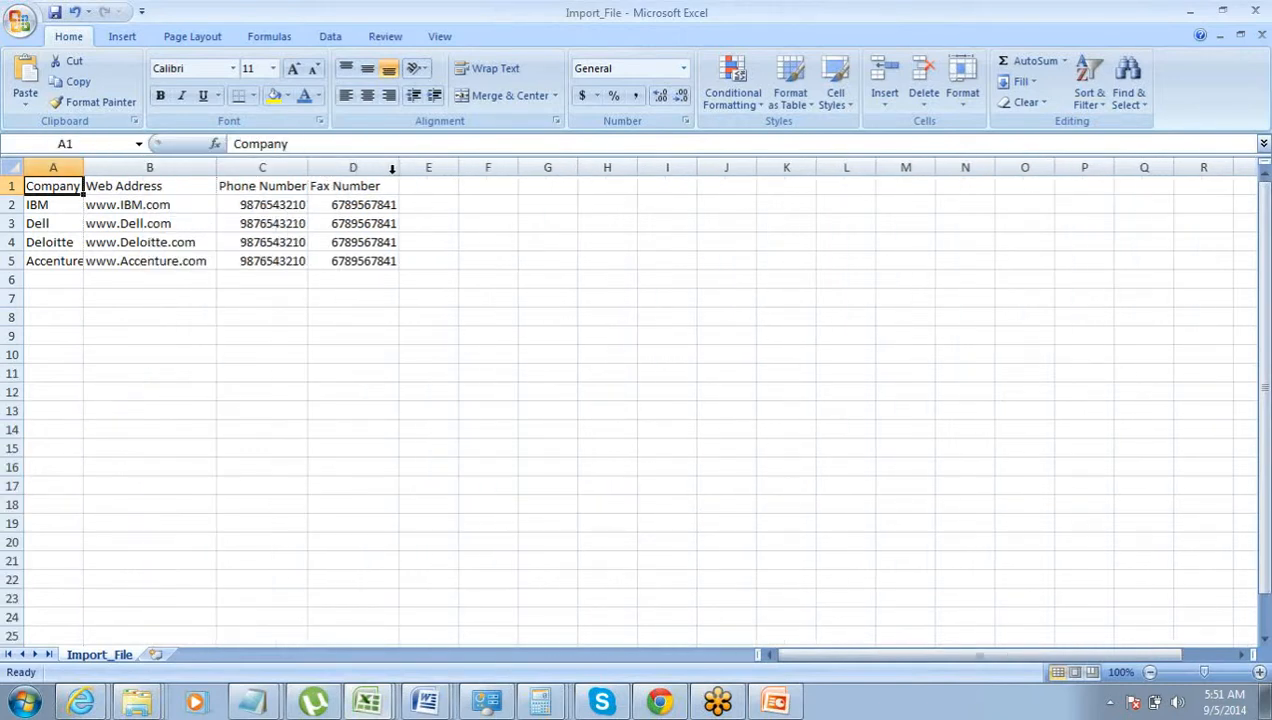
Widen the Fax Number and Company columns so all their entries fit
{"action": "left_click_drag", "start_coordinate": [397, 173], "coordinate": [409, 174]}
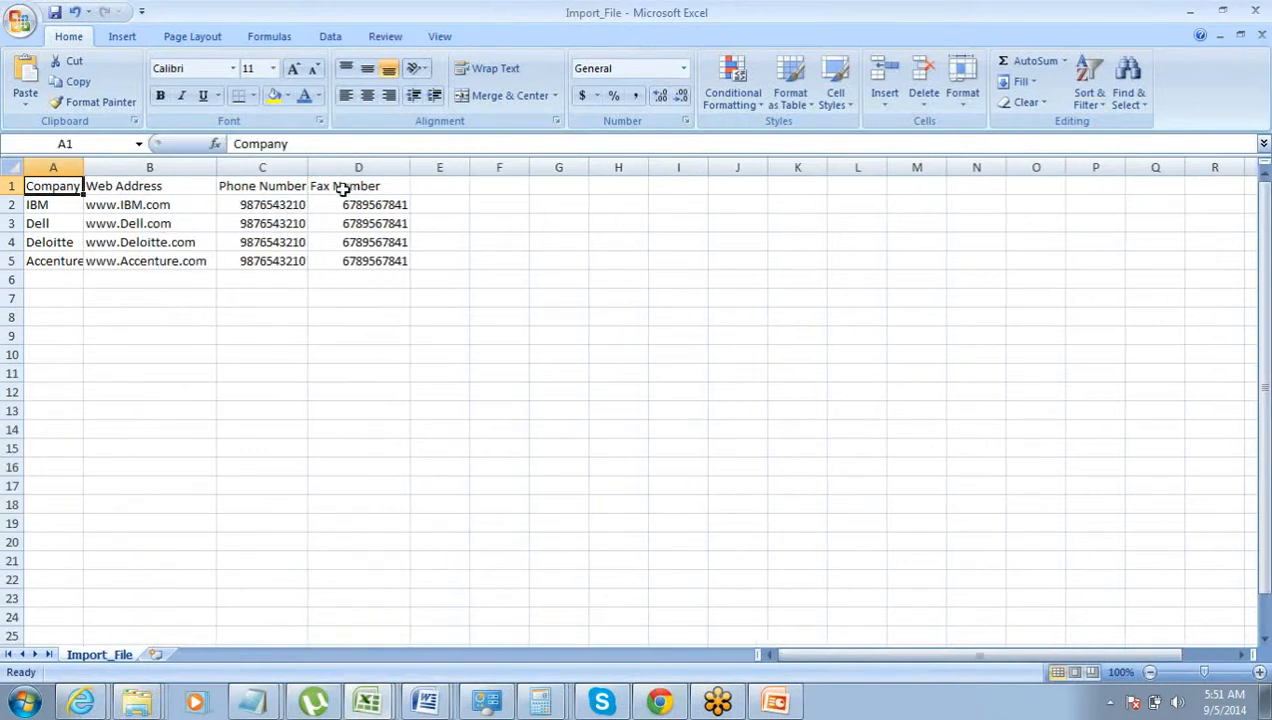
{"action": "left_click_drag", "start_coordinate": [85, 177], "coordinate": [170, 183]}
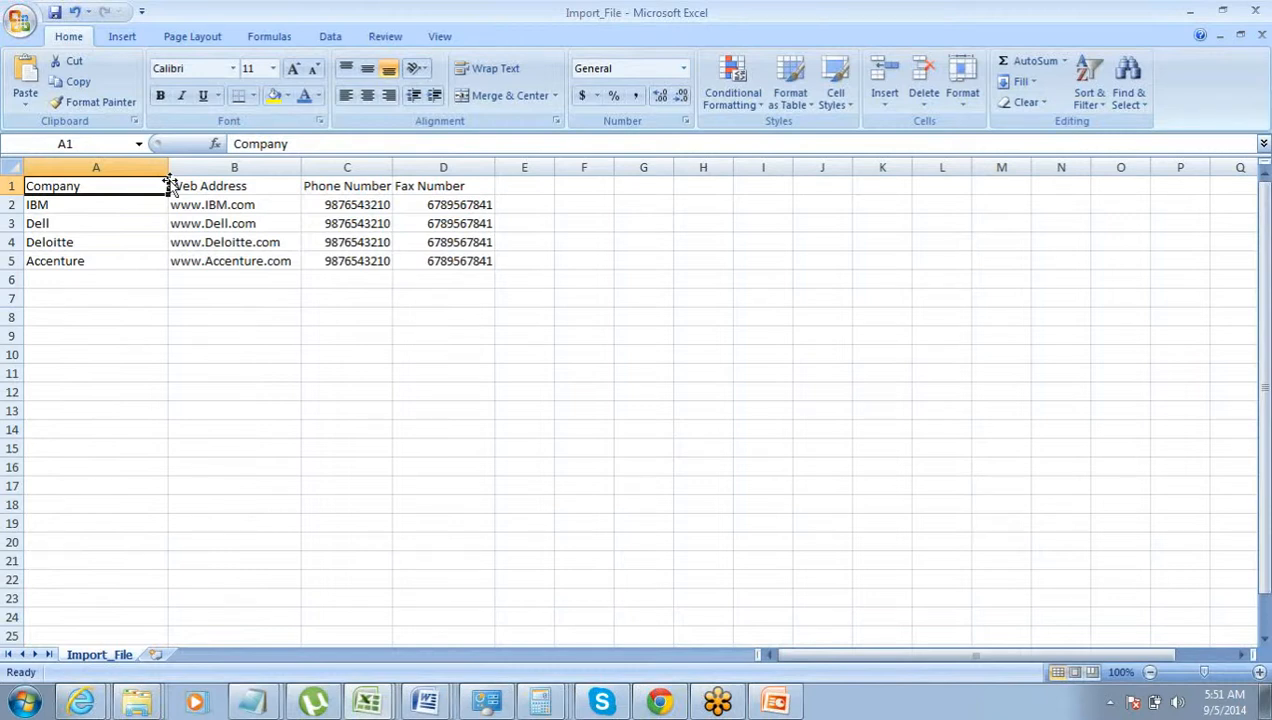
{"action": "left_click", "coordinate": [18, 20]}
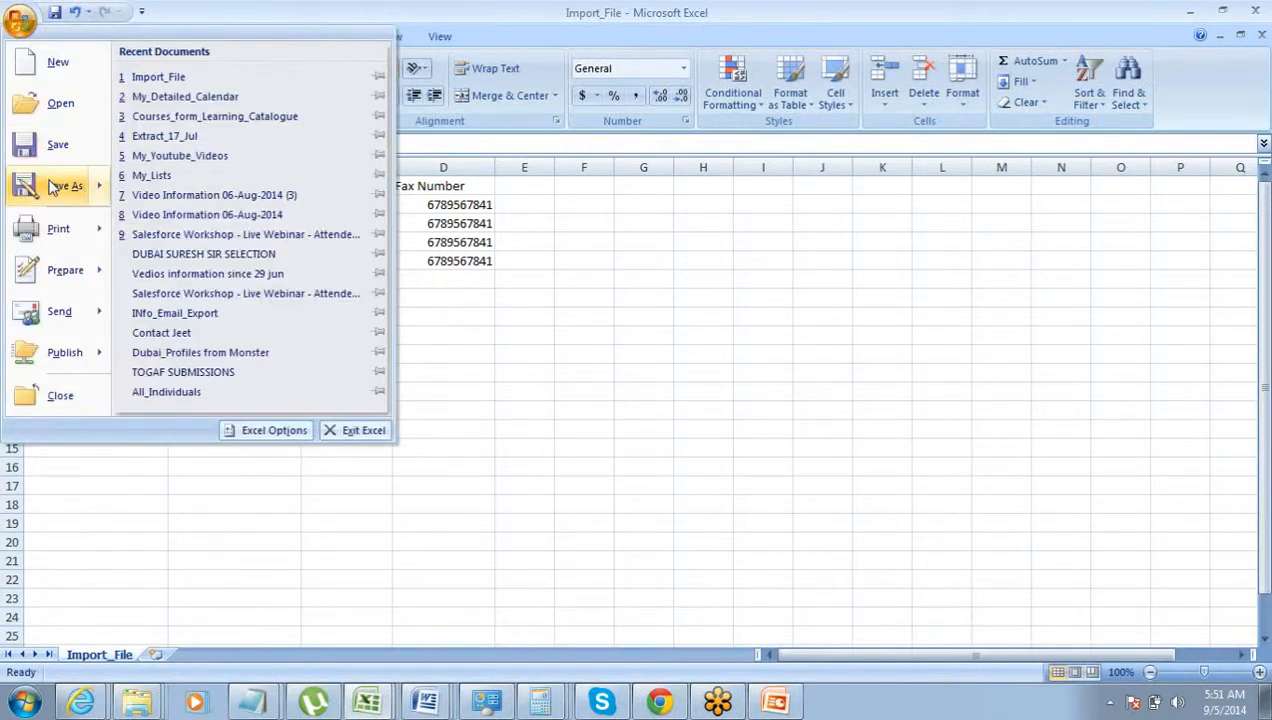
{"action": "mouse_move", "coordinate": [52, 188]}
{"action": "left_click", "coordinate": [313, 292]}
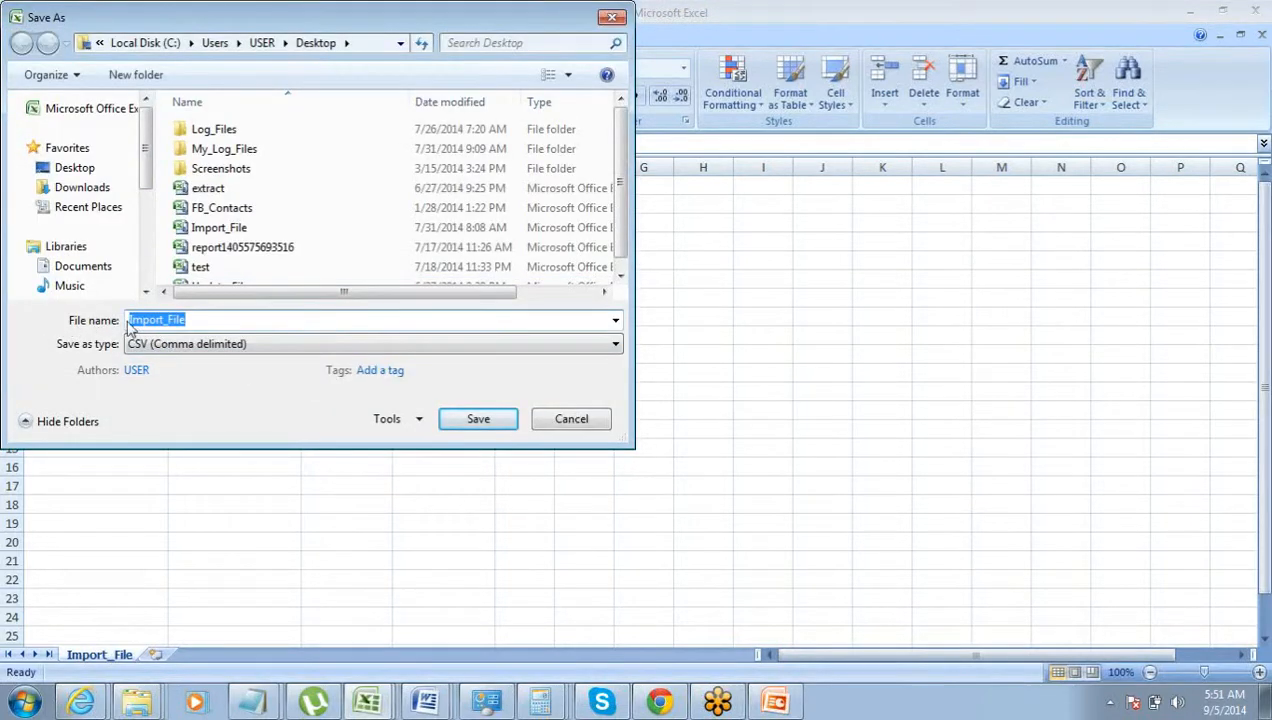
{"action": "left_click", "coordinate": [192, 344]}
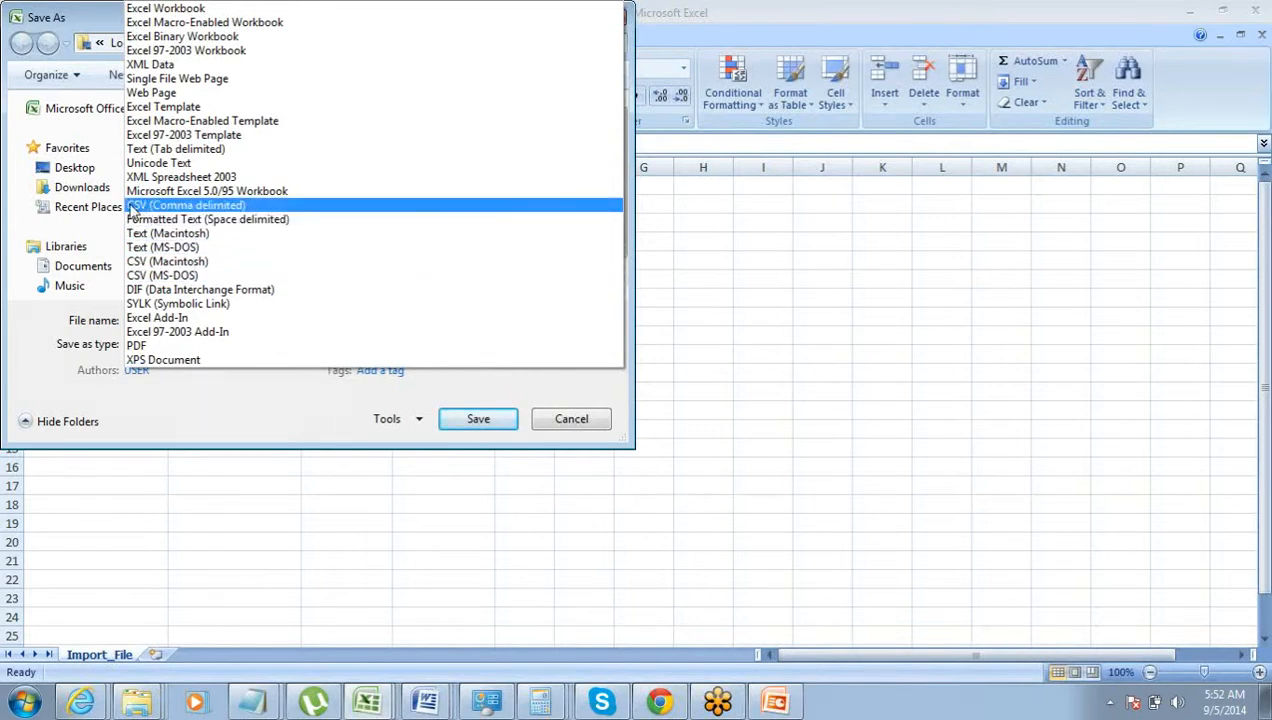
{"action": "left_click", "coordinate": [241, 206]}
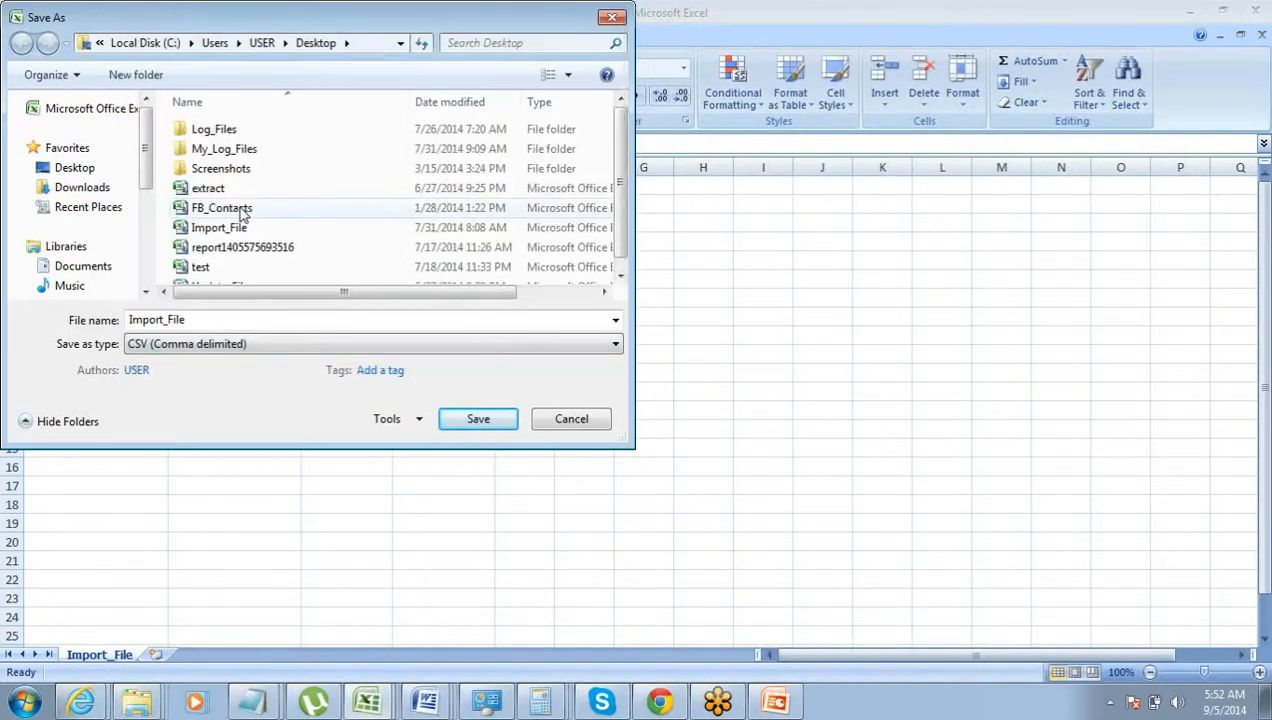
{"action": "left_click", "coordinate": [560, 420]}
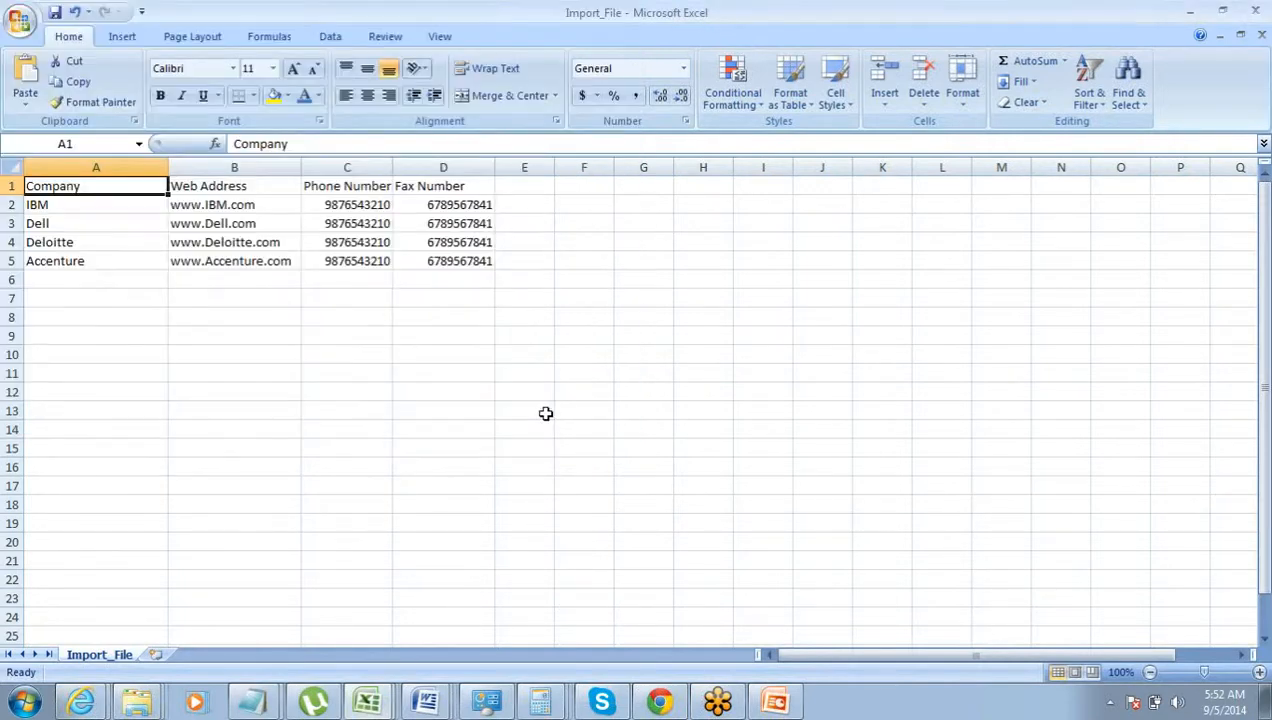
Close the Import_File workbook, saving its changes and keeping the CSV format
{"action": "left_click", "coordinate": [507, 358]}
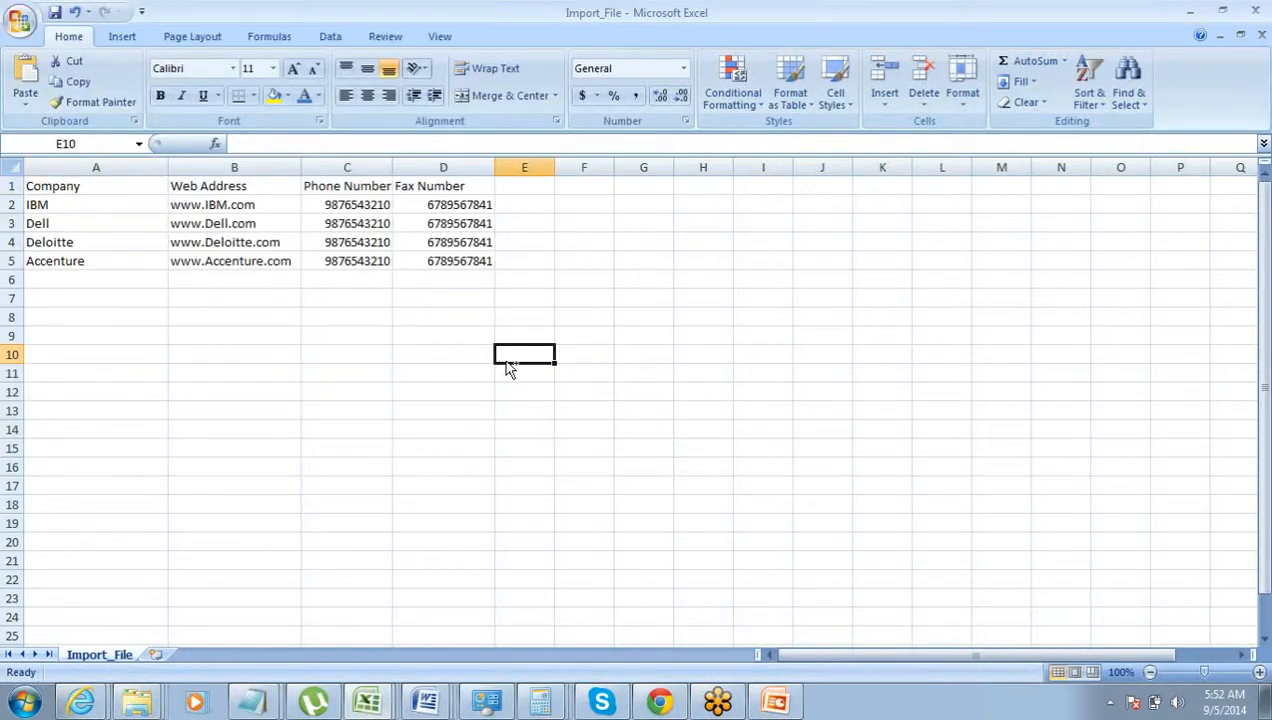
{"action": "key", "text": "ctrl+w"}
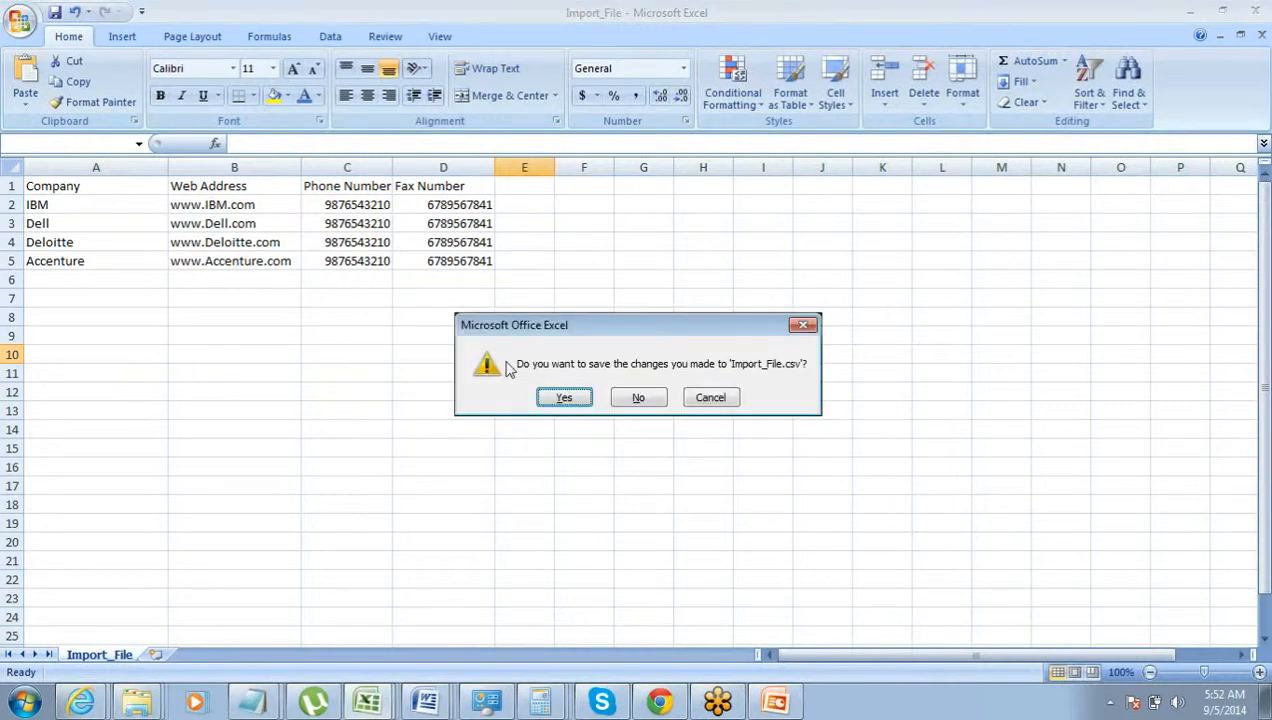
{"action": "left_click", "coordinate": [564, 398]}
{"action": "left_click", "coordinate": [566, 411]}
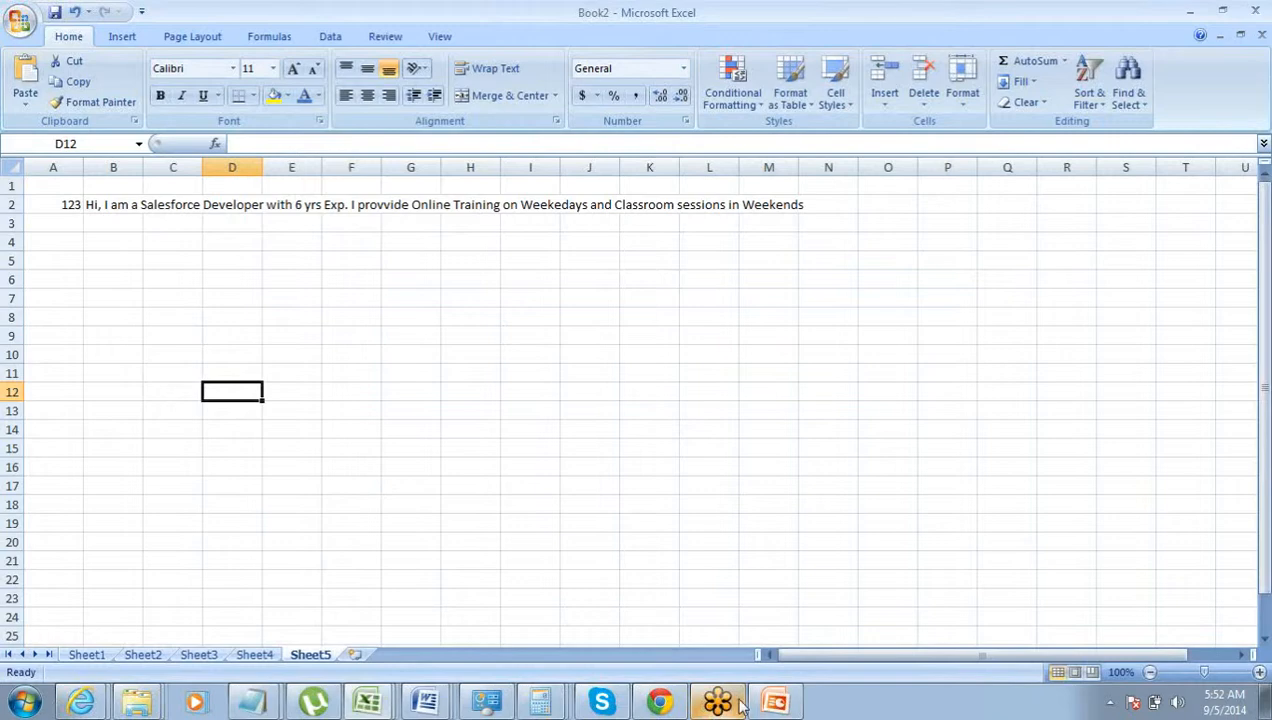
Consult the Importing Data slide in the PowerPoint presentation Data_Management, and switch to the Salesforce home page in Chrome
{"action": "left_click", "coordinate": [779, 704]}
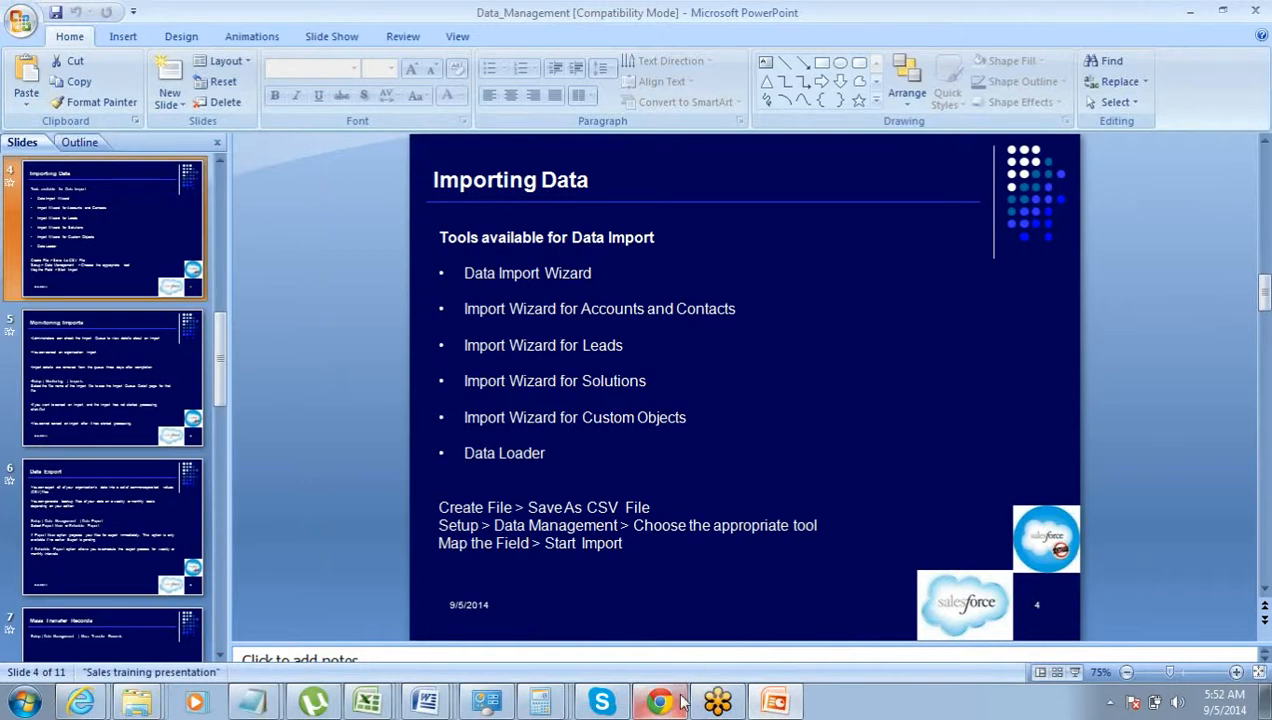
{"action": "mouse_move", "coordinate": [675, 682]}
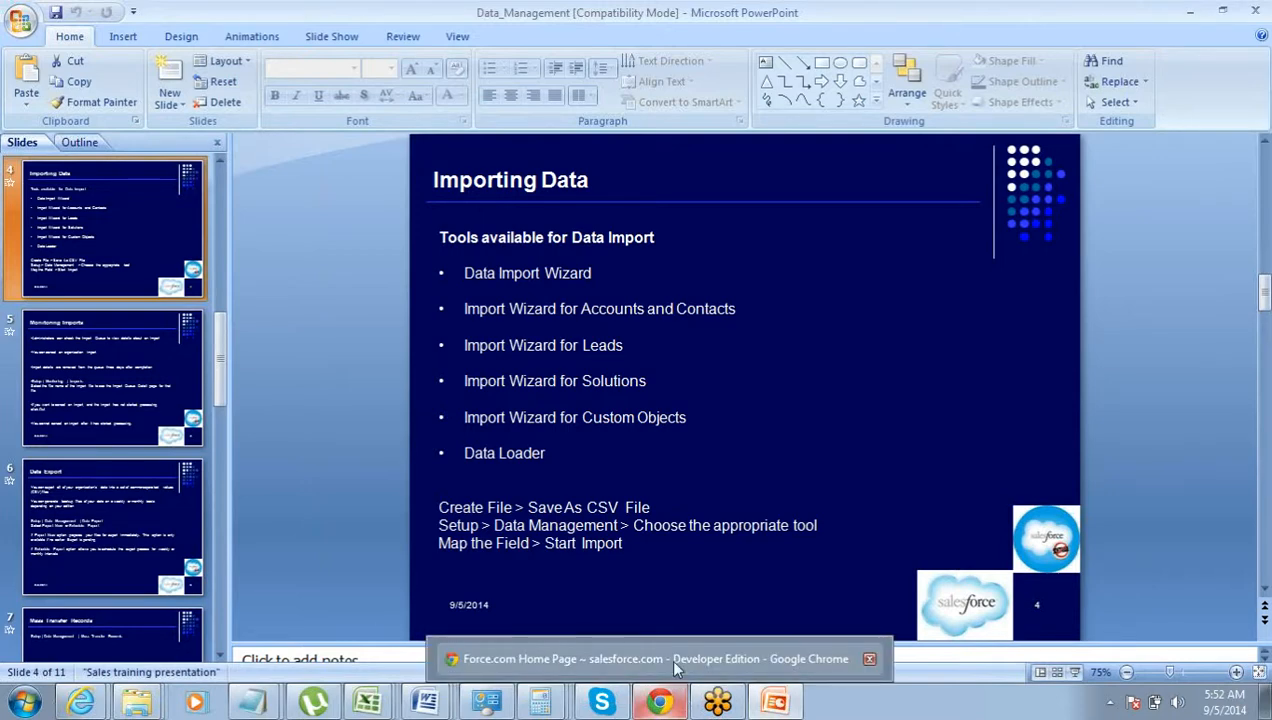
{"action": "left_click", "coordinate": [675, 662]}
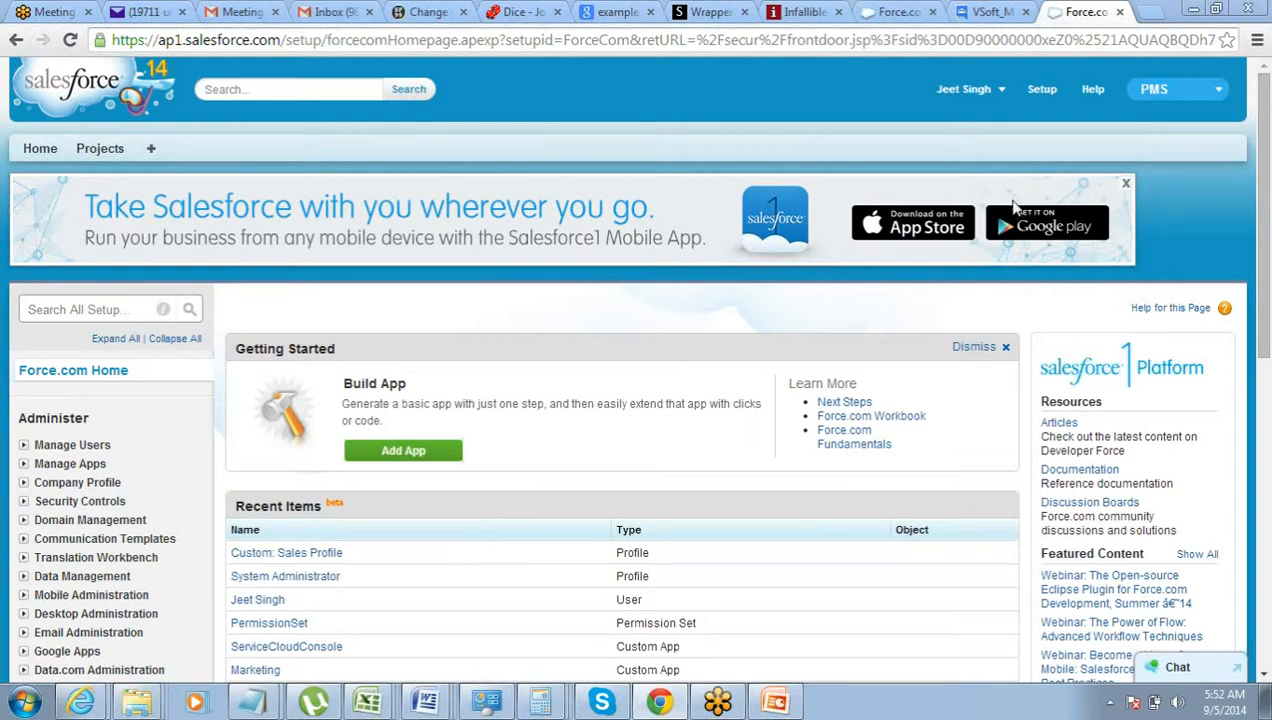
Open the Import Accounts/Contacts page under Data Management in the Salesforce setup area
{"action": "left_click", "coordinate": [1042, 89]}
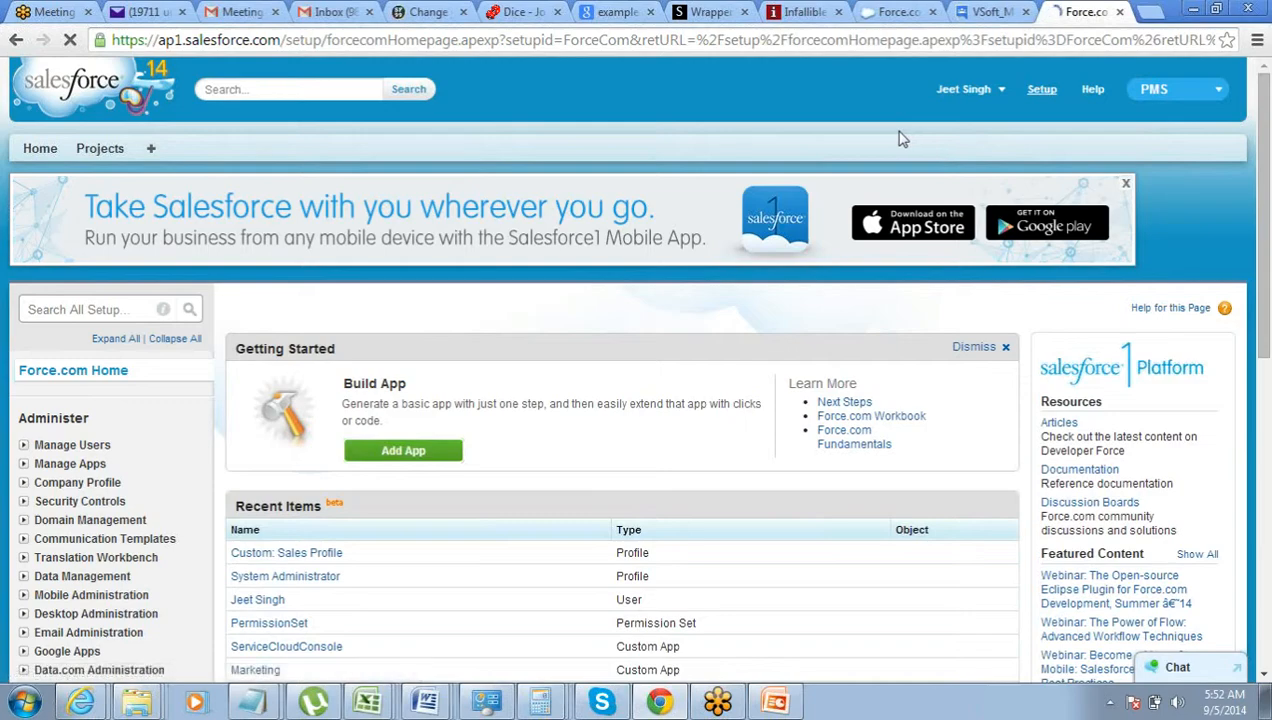
{"action": "scroll", "coordinate": [197, 330], "scroll_direction": "down", "scroll_amount": 3}
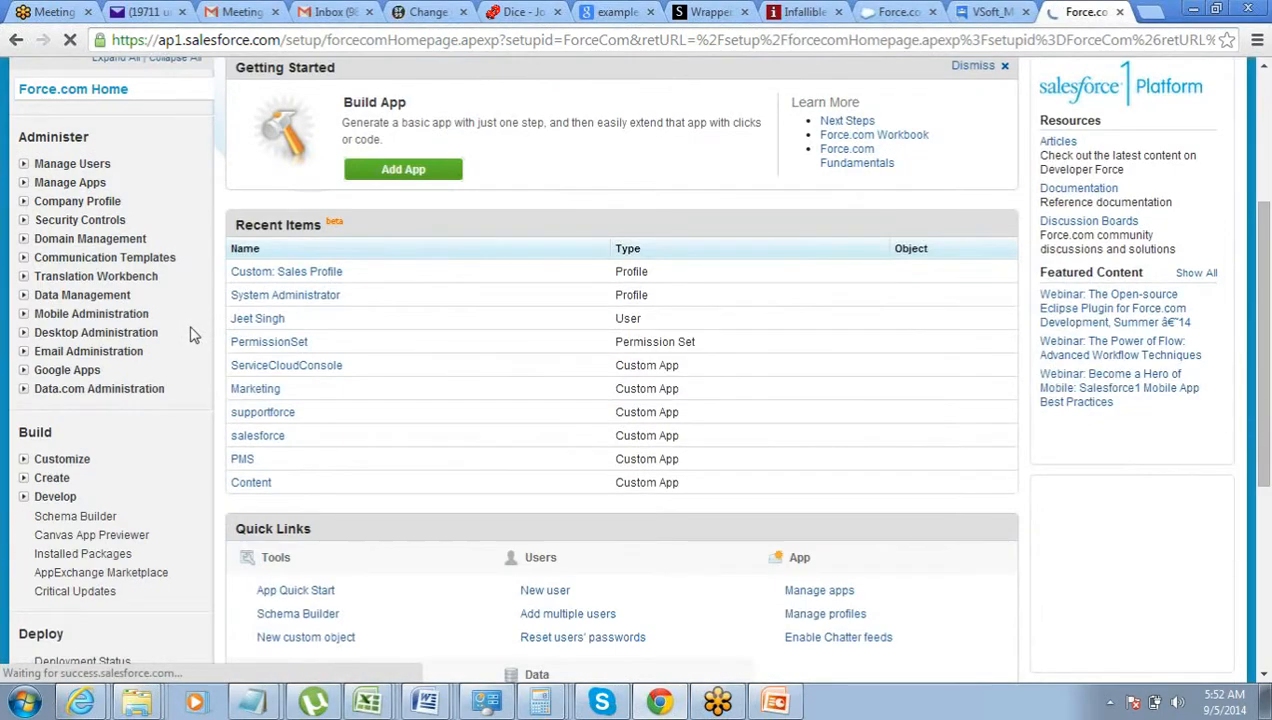
{"action": "scroll", "coordinate": [180, 340], "scroll_direction": "down", "scroll_amount": 2}
{"action": "scroll", "coordinate": [165, 338], "scroll_direction": "up", "scroll_amount": 2}
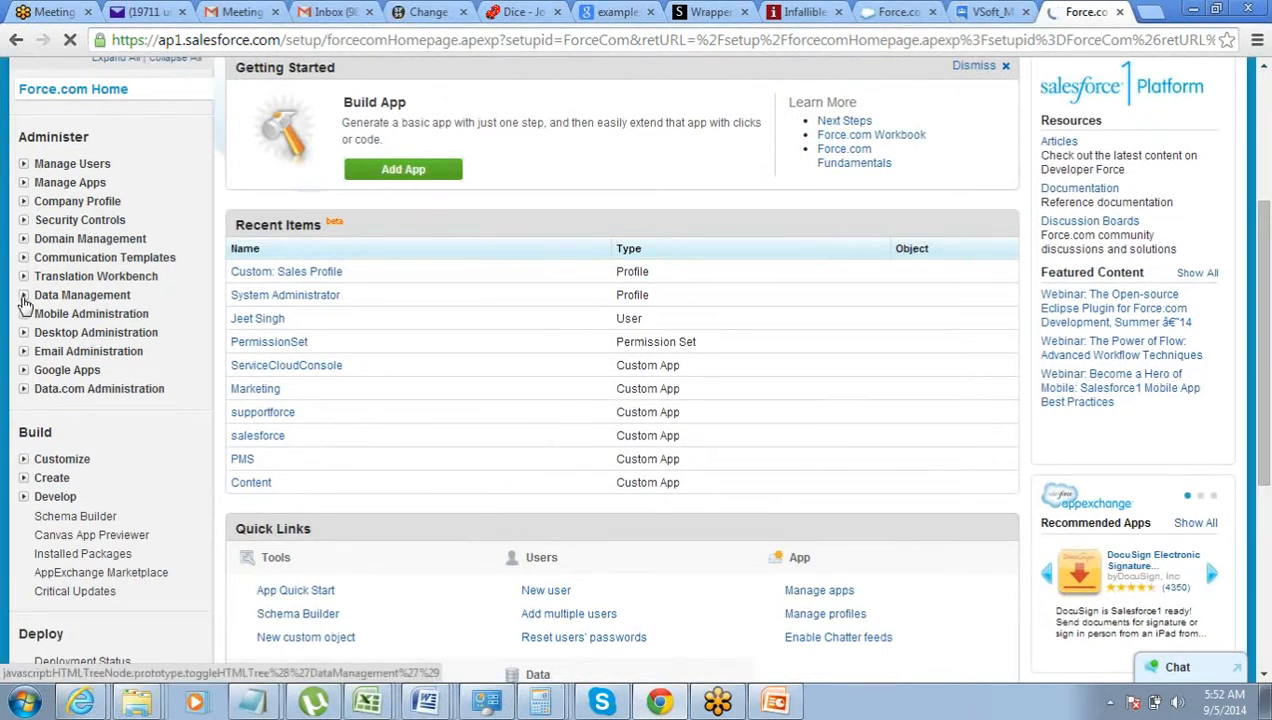
{"action": "left_click", "coordinate": [23, 299]}
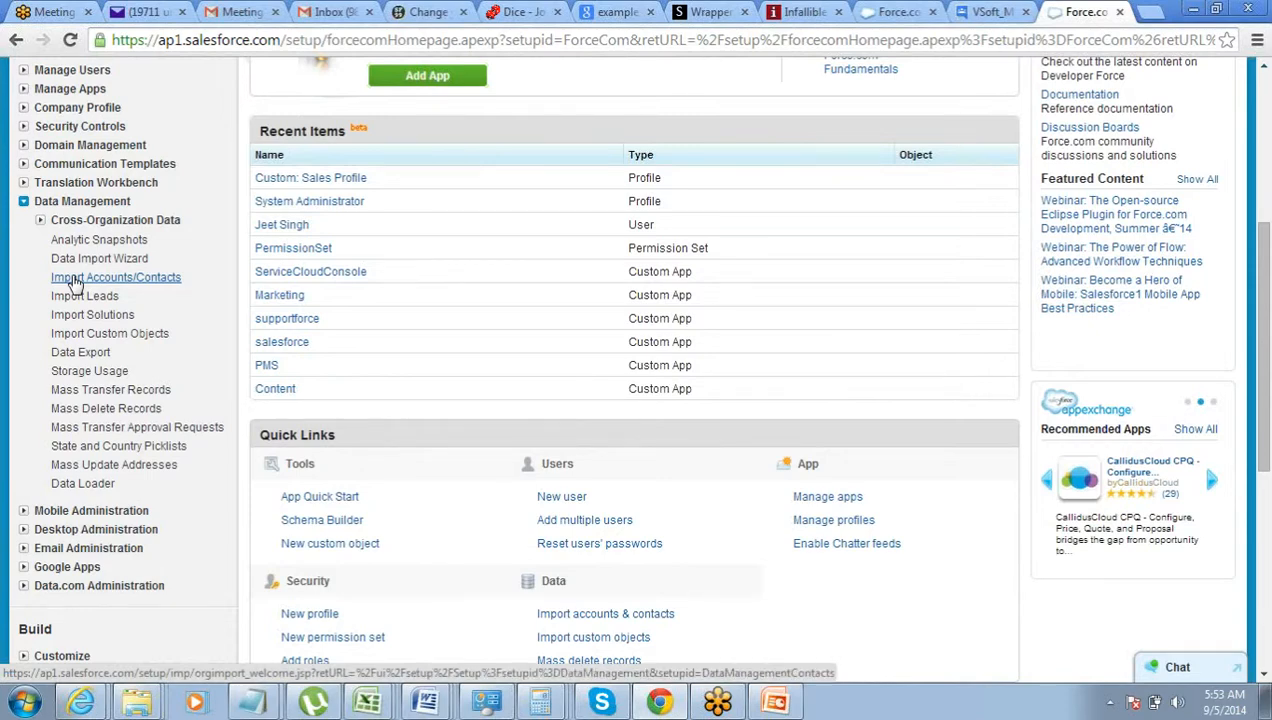
{"action": "left_click", "coordinate": [75, 281]}
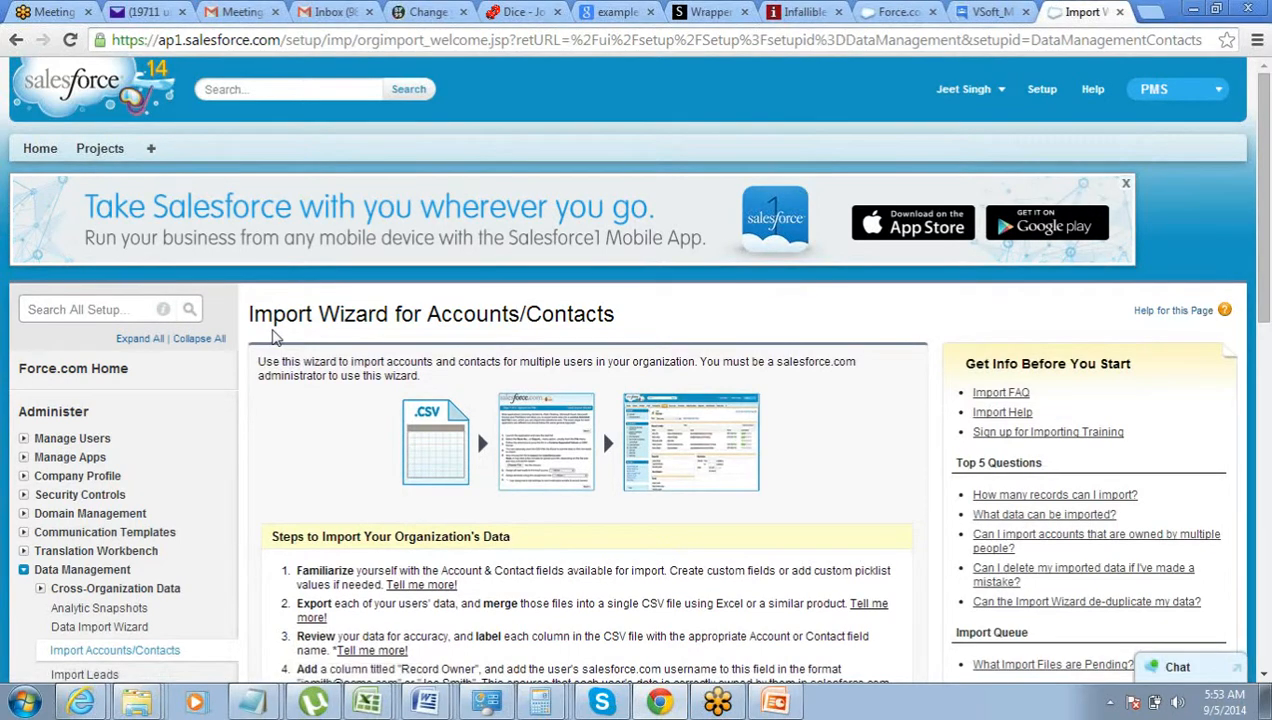
Start the Import Wizard for accounts and contacts and advance to the file upload step
{"action": "scroll", "coordinate": [275, 337], "scroll_direction": "down", "scroll_amount": 1}
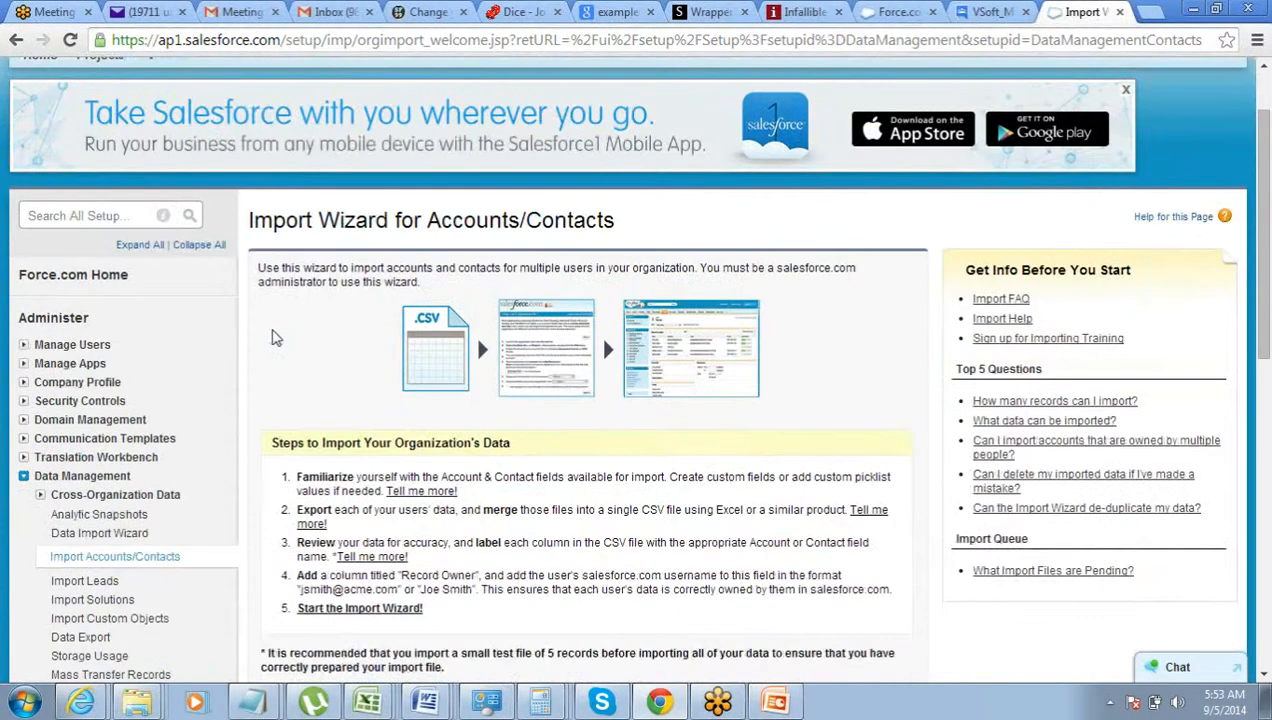
{"action": "scroll", "coordinate": [275, 337], "scroll_direction": "down", "scroll_amount": 1}
{"action": "scroll", "coordinate": [275, 337], "scroll_direction": "down", "scroll_amount": 1}
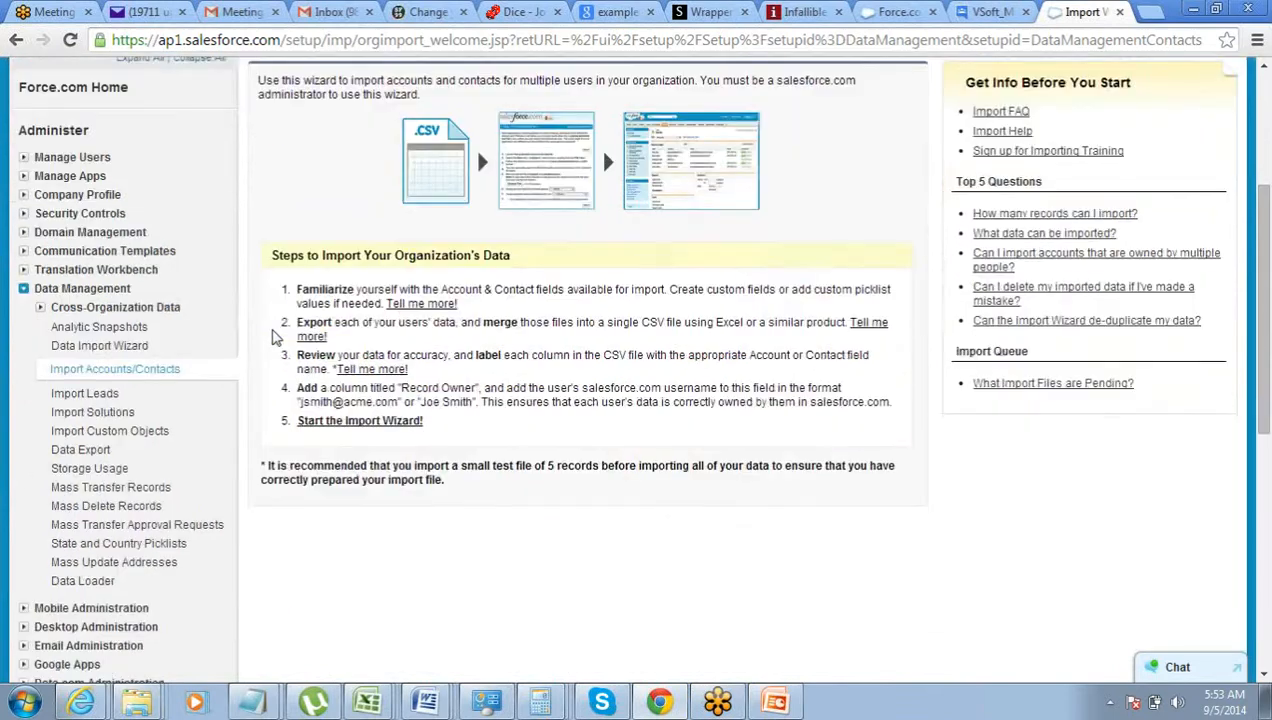
{"action": "left_click", "coordinate": [338, 424]}
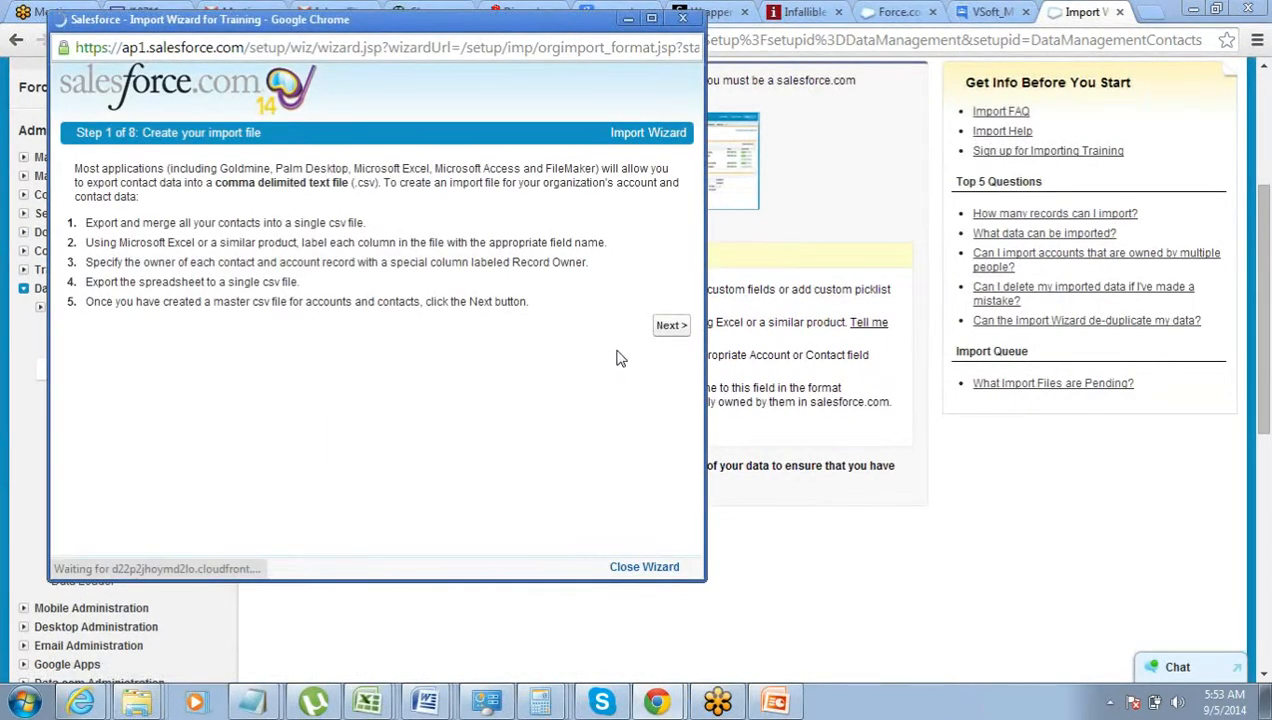
{"action": "left_click", "coordinate": [662, 331]}
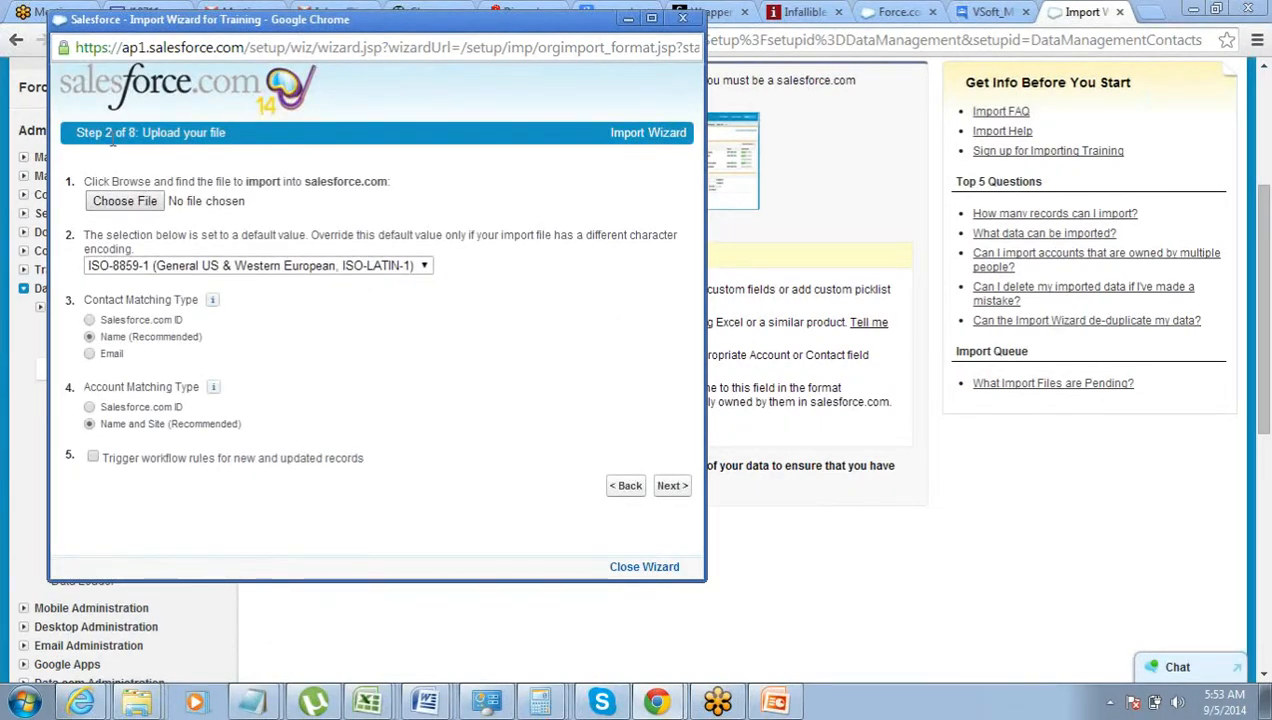
Choose Import_File.csv from the Desktop as the file to import
{"action": "left_click", "coordinate": [141, 210]}
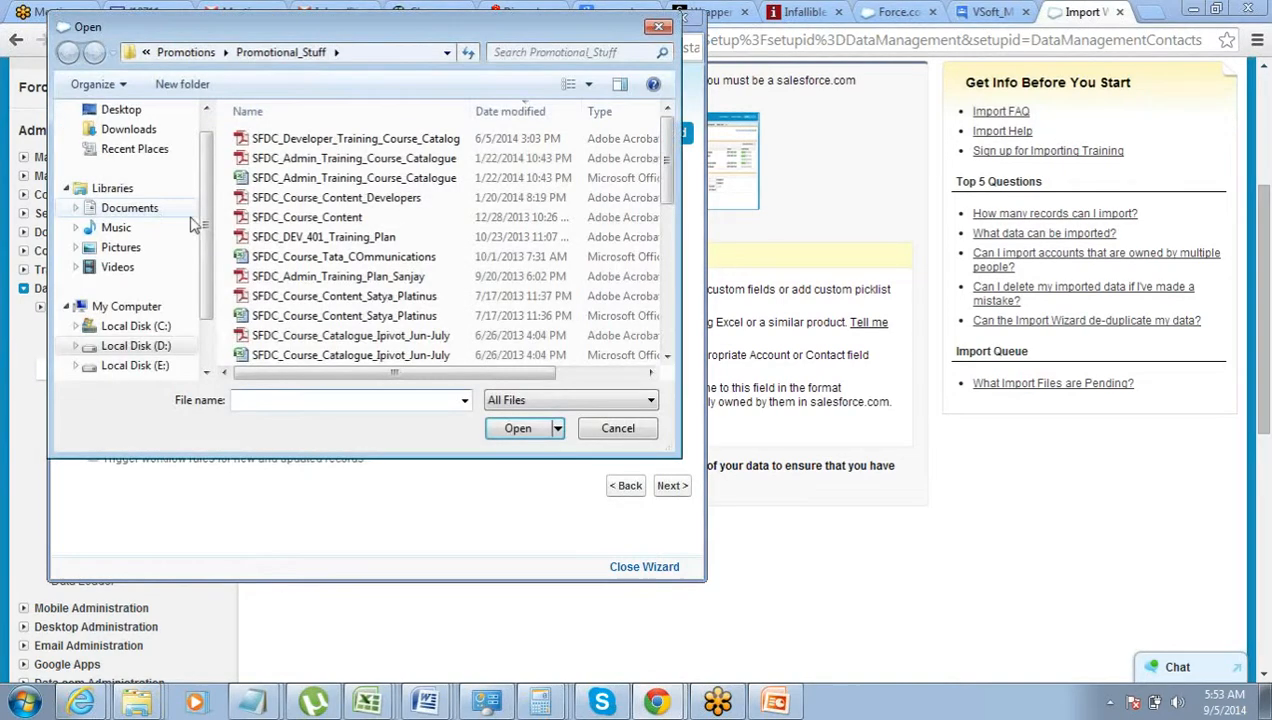
{"action": "scroll", "coordinate": [195, 222], "scroll_direction": "up", "scroll_amount": 1}
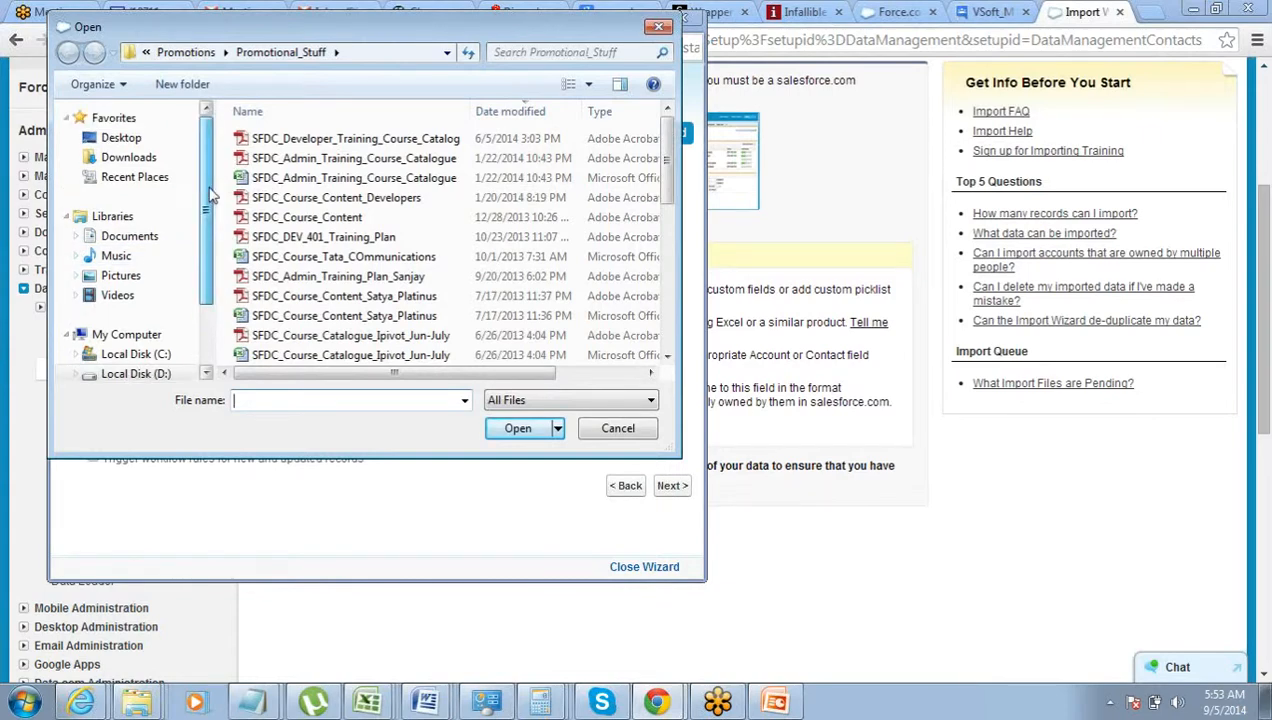
{"action": "left_click", "coordinate": [121, 138]}
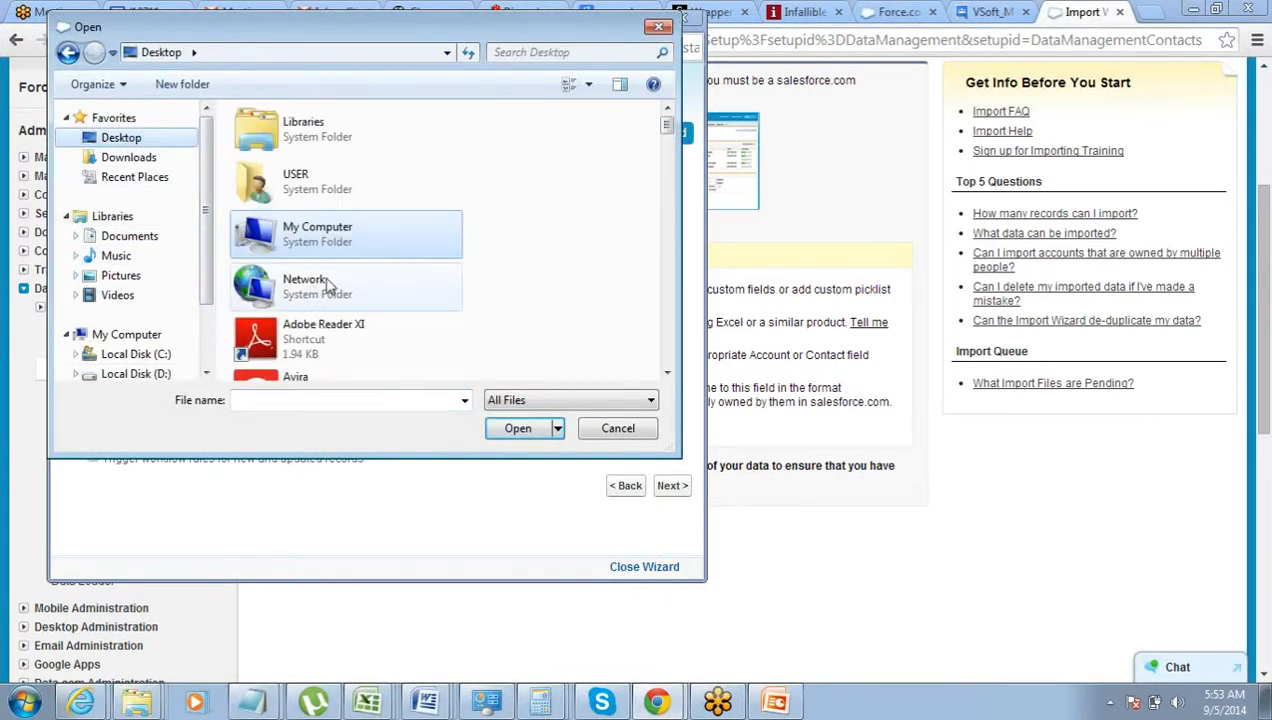
{"action": "left_click", "coordinate": [330, 286]}
{"action": "double_click", "coordinate": [330, 286]}
{"action": "key", "text": "i"}
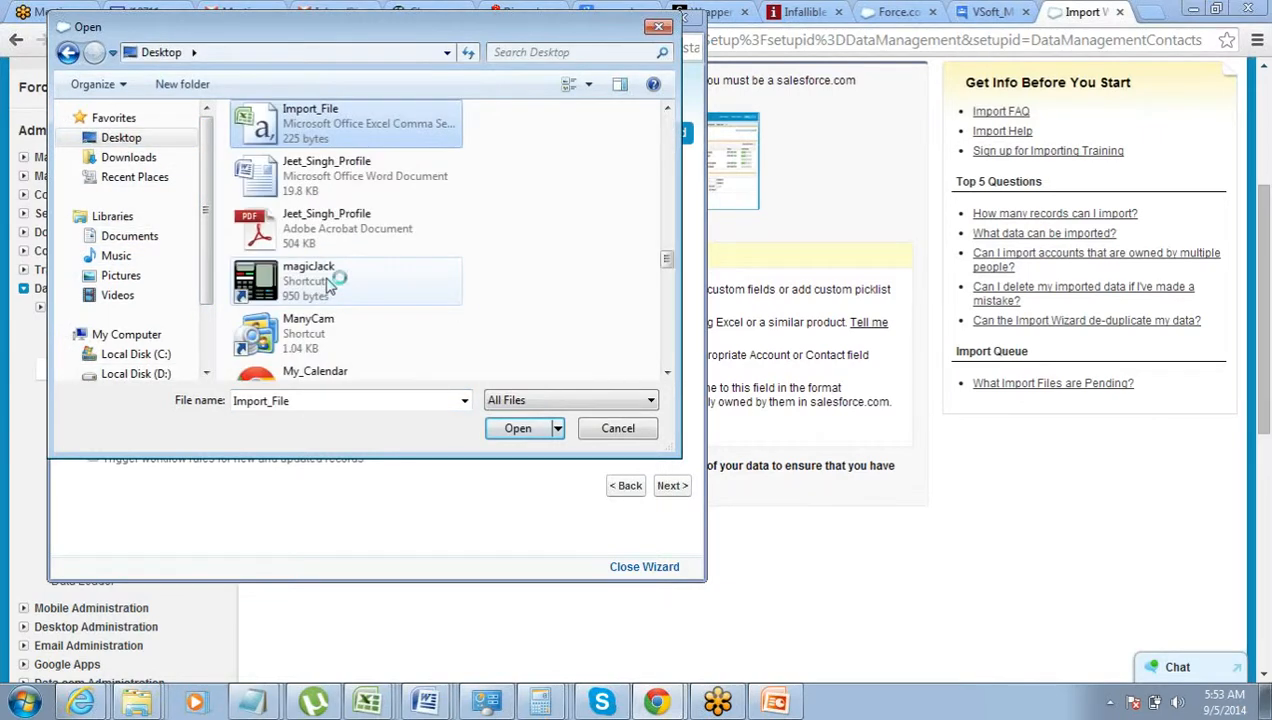
{"action": "key", "text": "Return"}
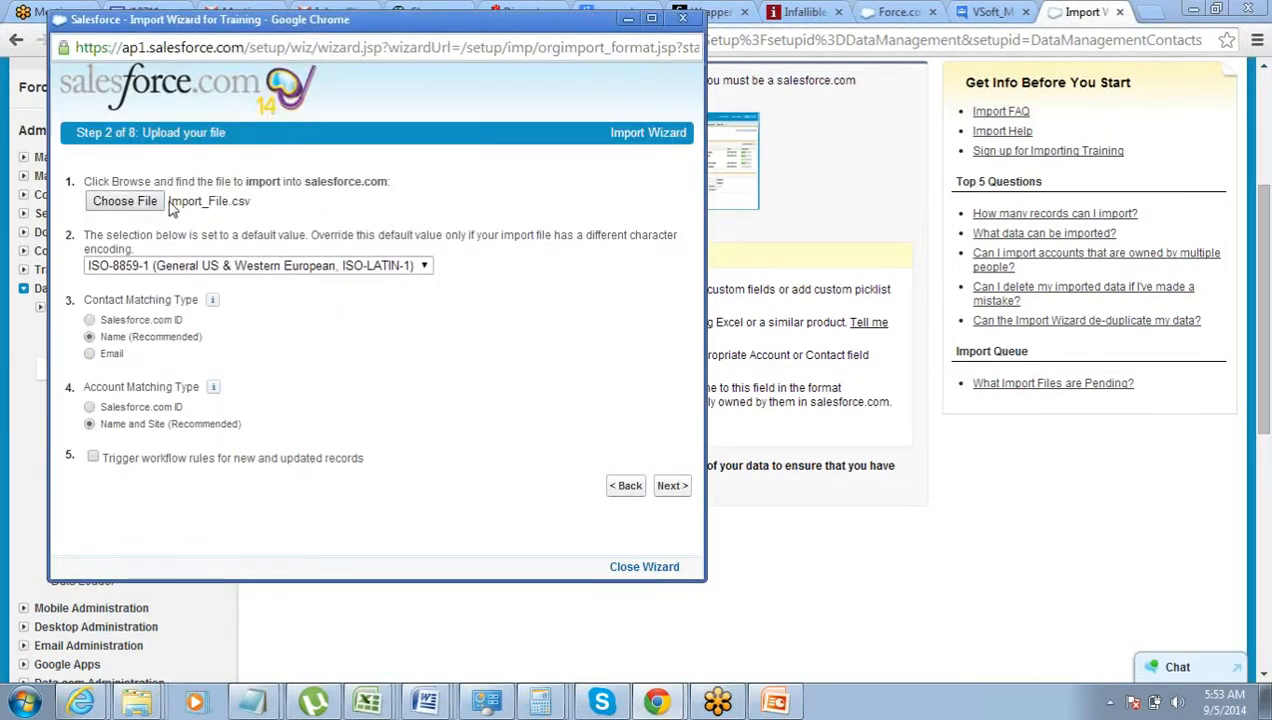
{"action": "left_click", "coordinate": [216, 210]}
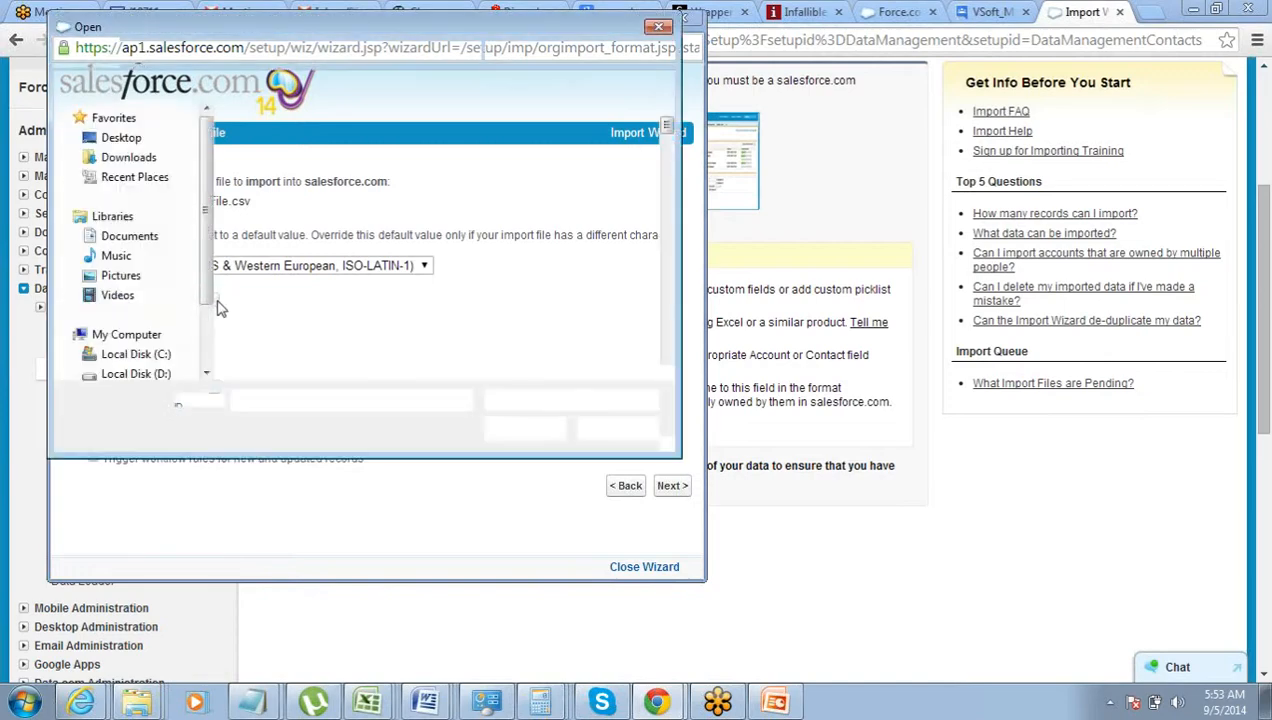
{"action": "left_click", "coordinate": [606, 432]}
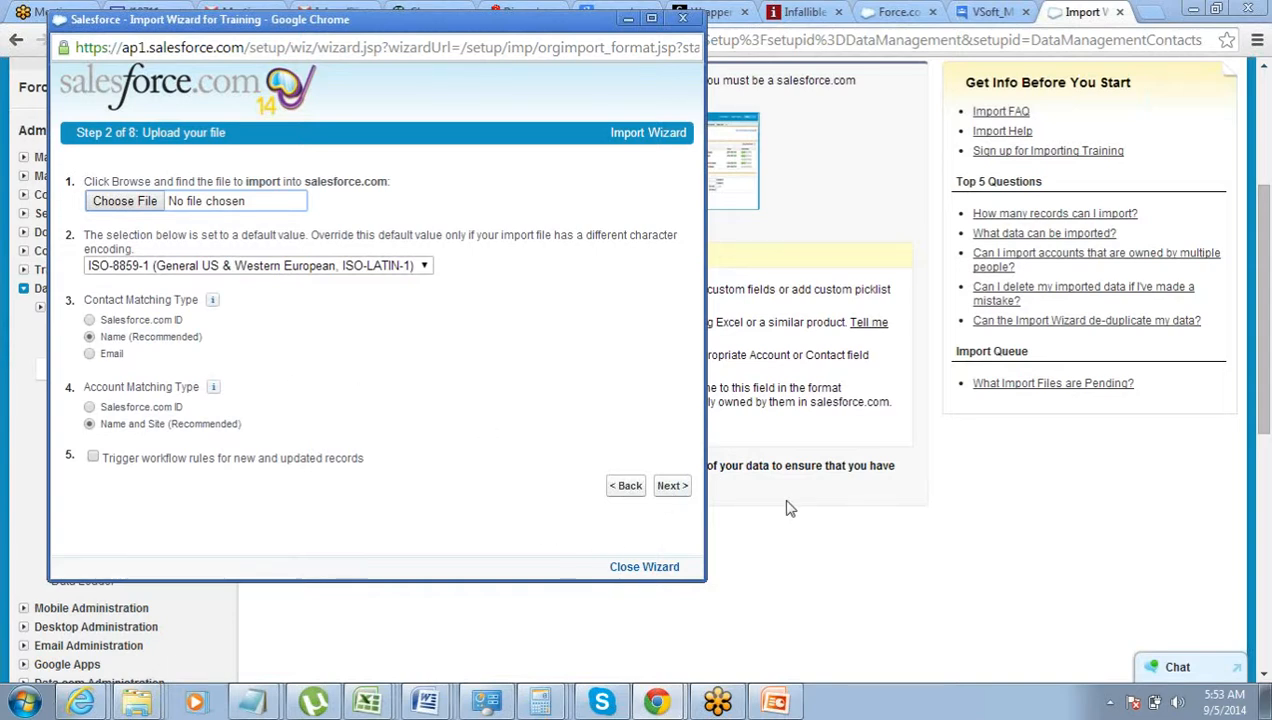
{"action": "left_click", "coordinate": [670, 486]}
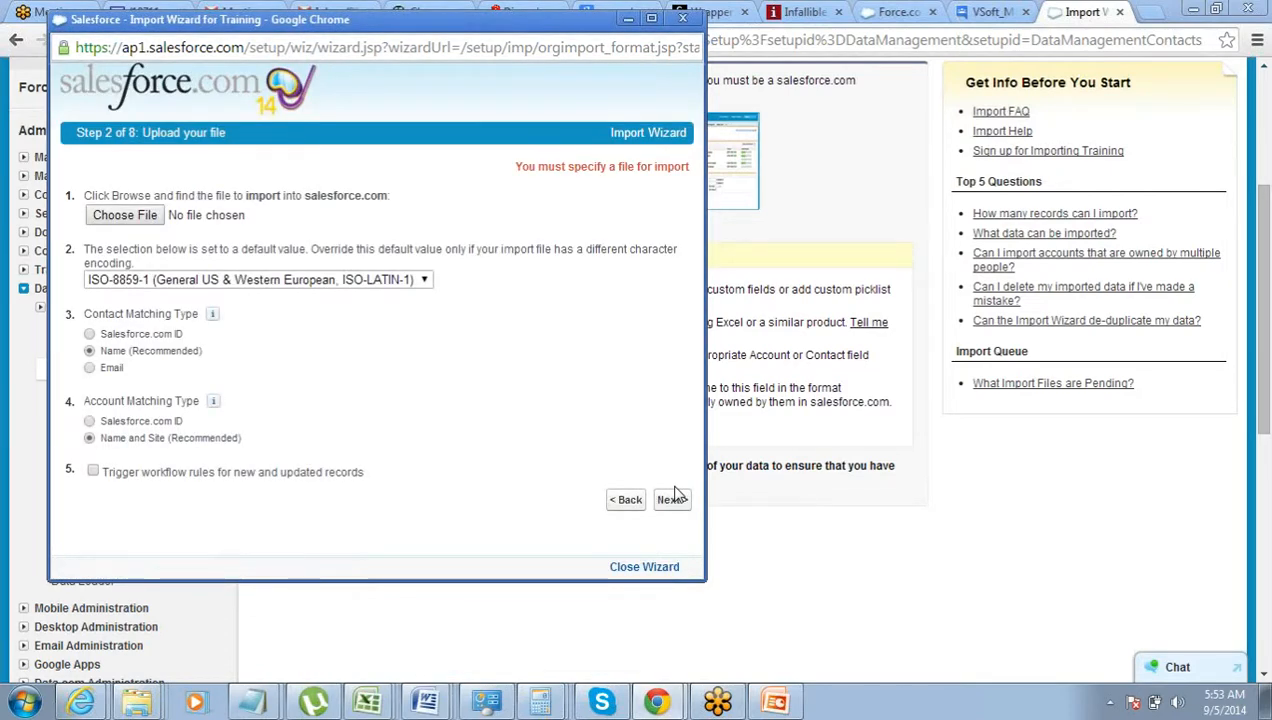
Choose Import_File.csv from the Desktop for upload and continue to the contact field mapping step
{"action": "left_click", "coordinate": [120, 216]}
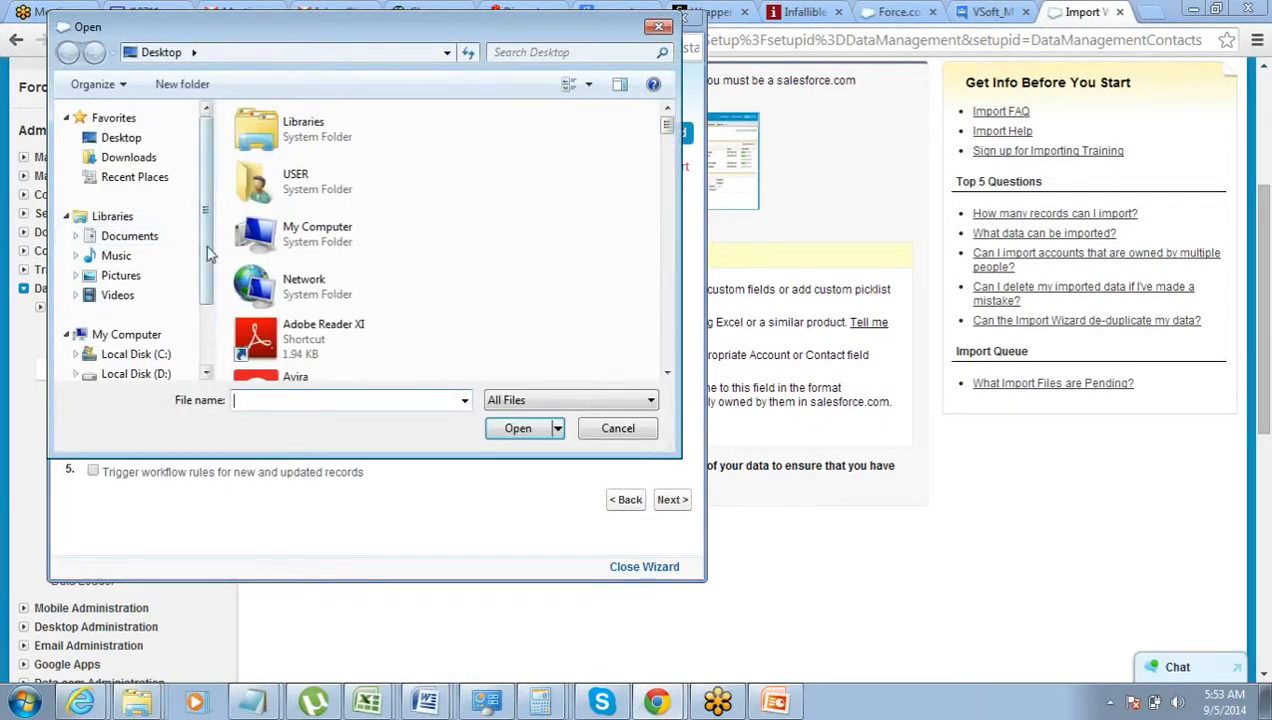
{"action": "key", "text": "i"}
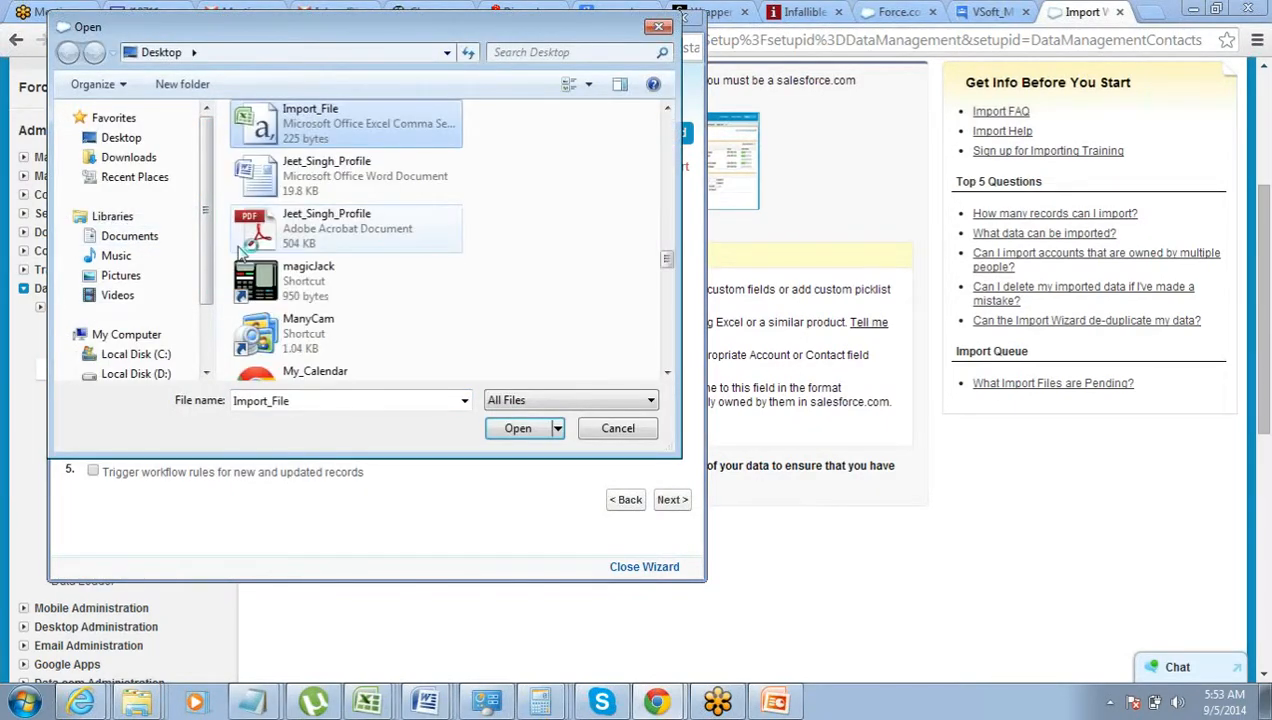
{"action": "left_click", "coordinate": [518, 430]}
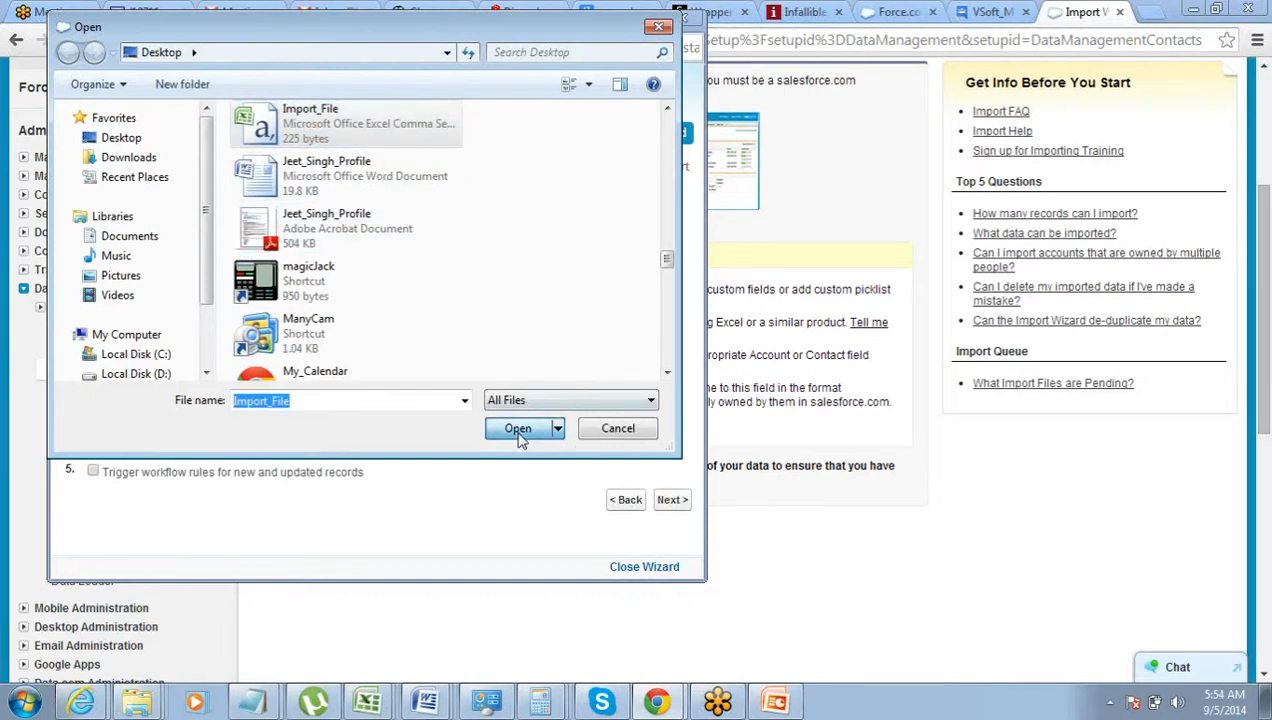
{"action": "left_click", "coordinate": [671, 500]}
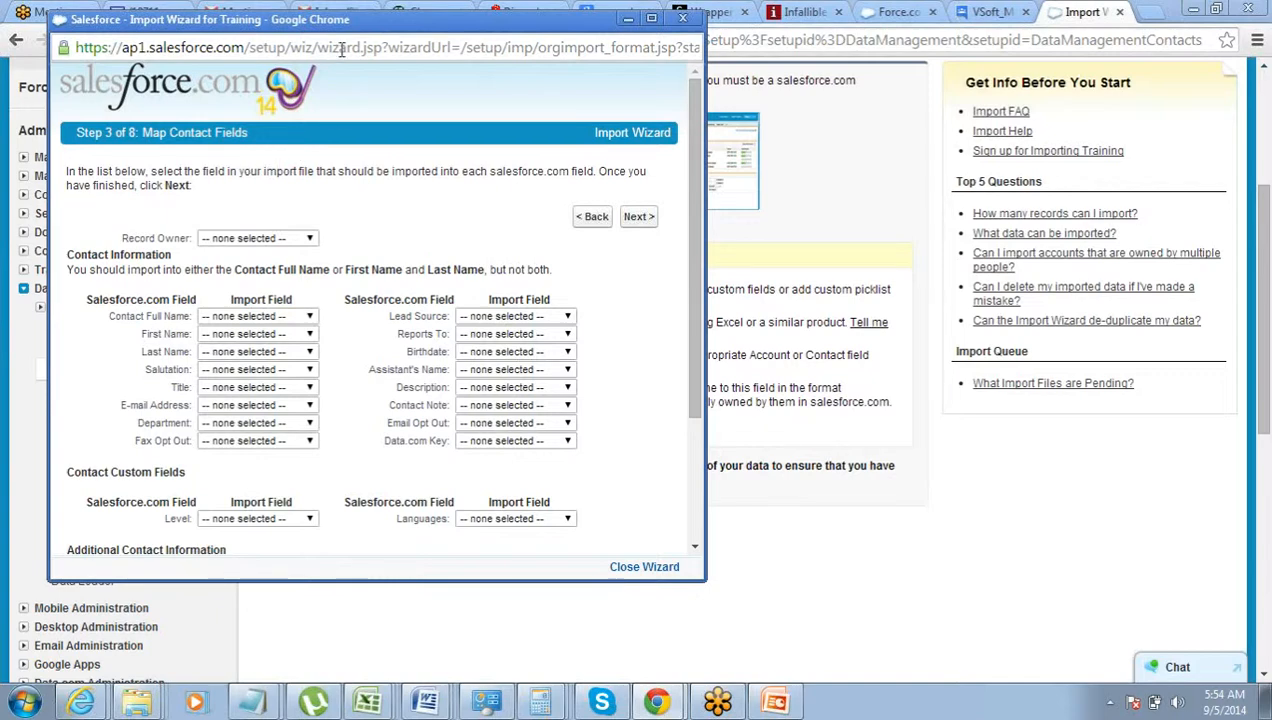
Leave all contact fields unmapped and continue to the contact phone and address mapping
{"action": "left_click_drag", "start_coordinate": [349, 33], "coordinate": [393, 603]}
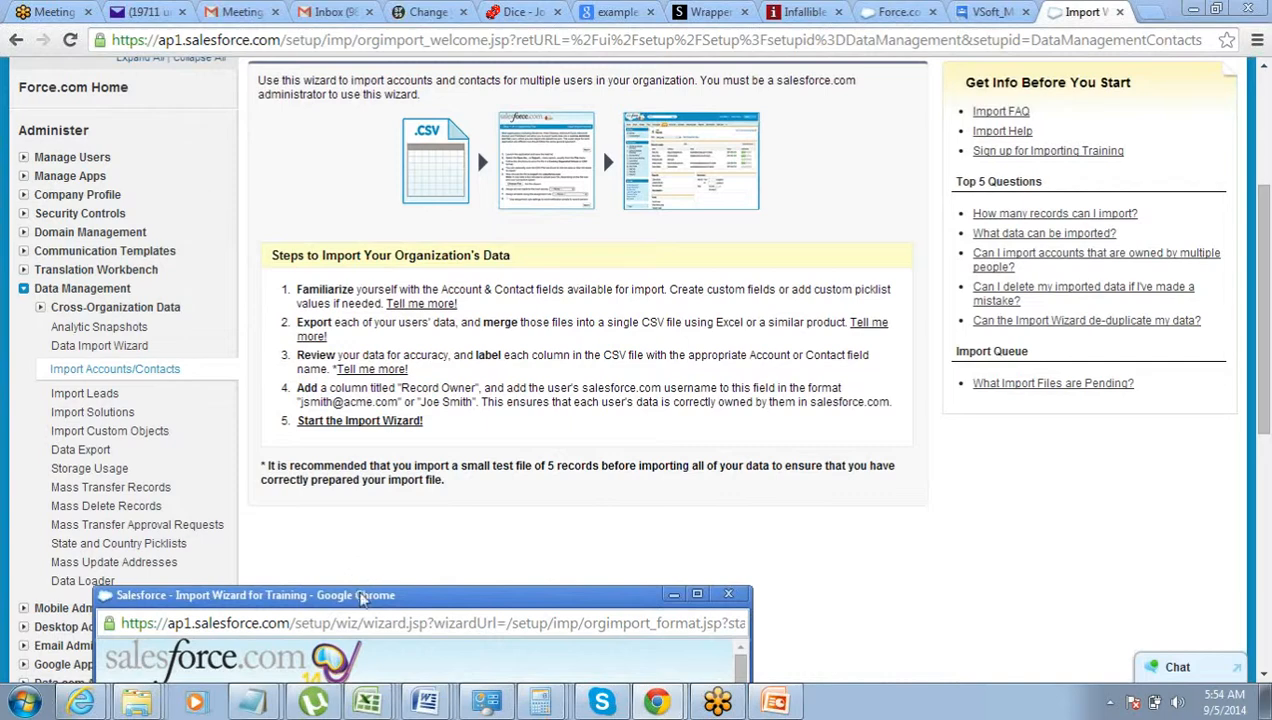
{"action": "left_click_drag", "start_coordinate": [362, 598], "coordinate": [387, 60]}
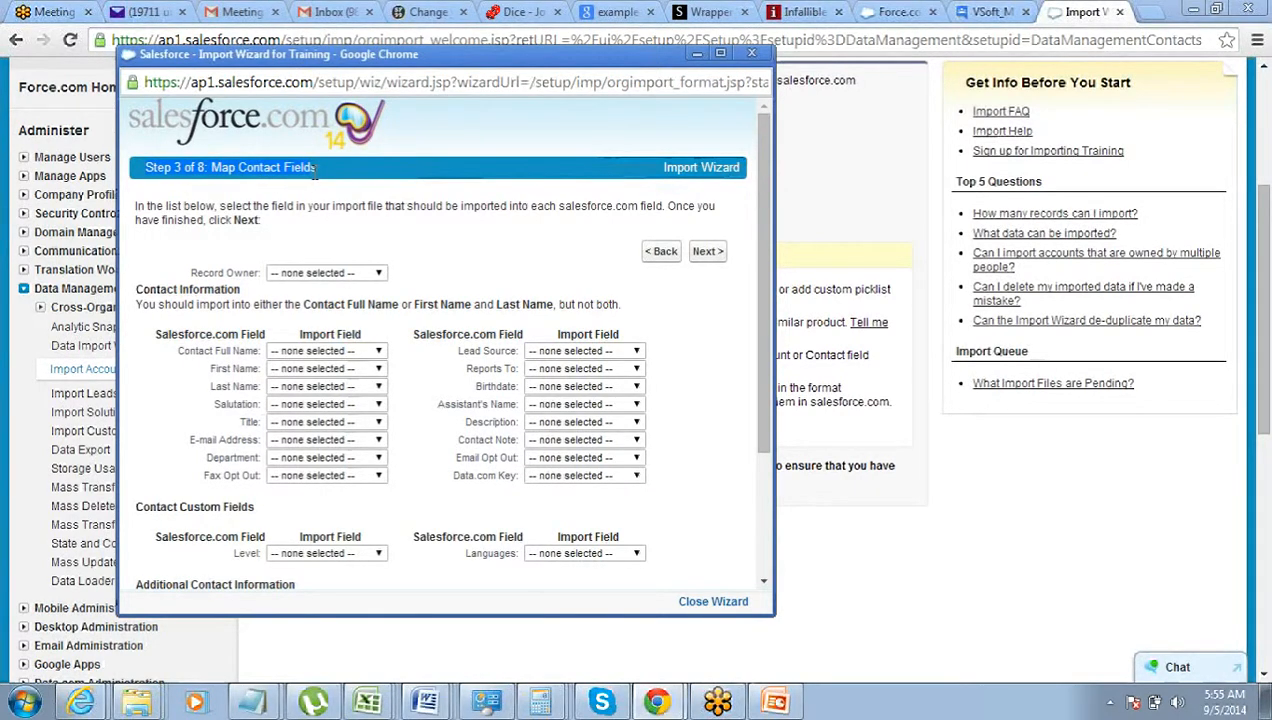
{"action": "scroll", "coordinate": [325, 285], "scroll_direction": "down", "scroll_amount": 3}
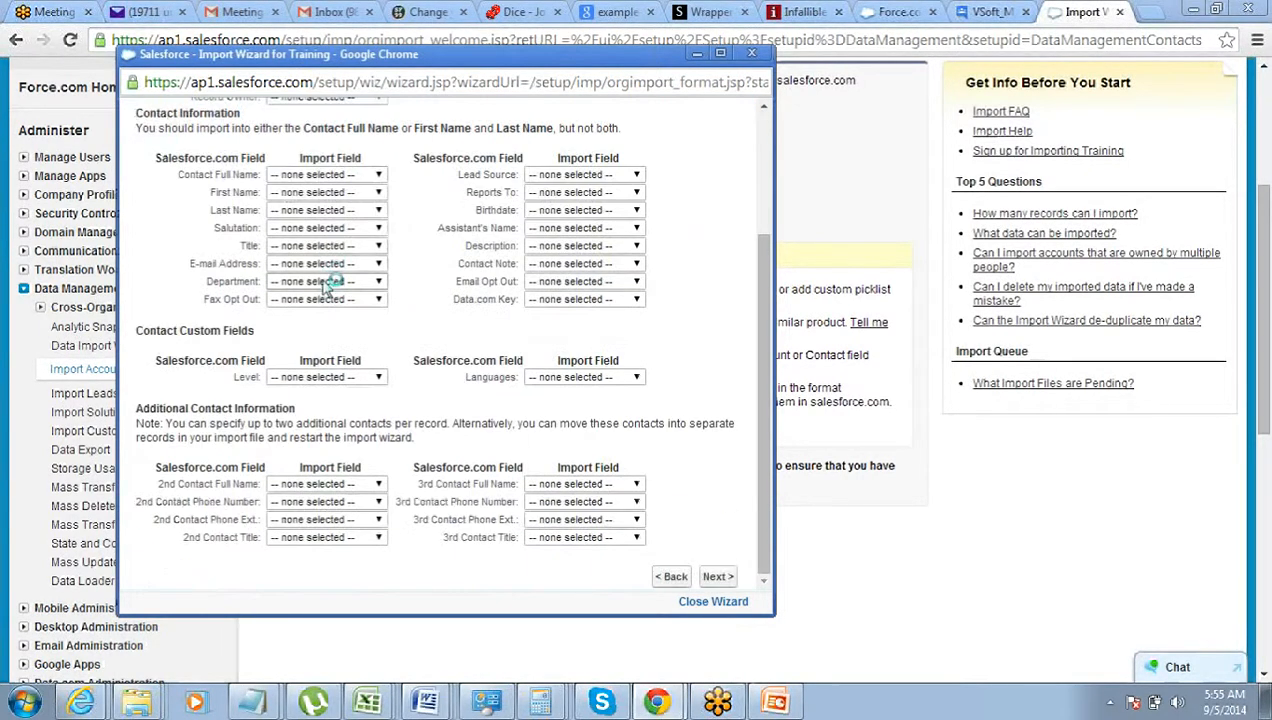
{"action": "scroll", "coordinate": [325, 285], "scroll_direction": "up", "scroll_amount": 3}
{"action": "left_click", "coordinate": [708, 254]}
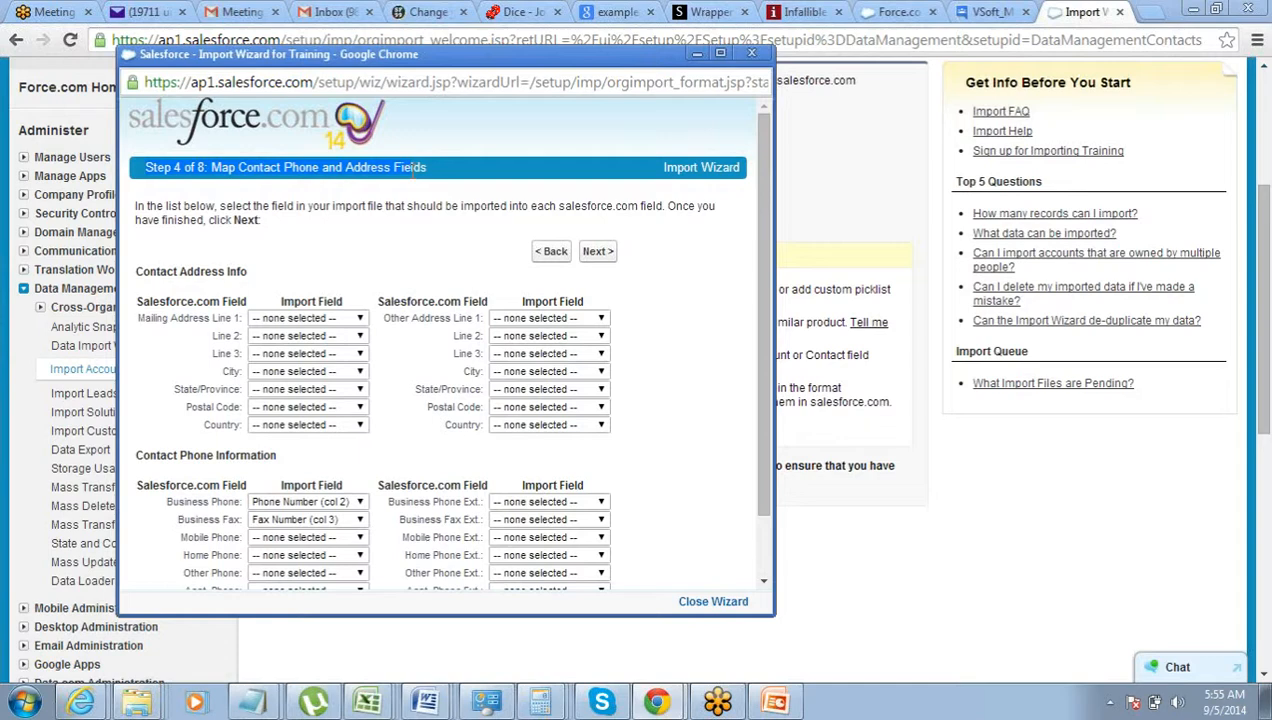
Clear the Business Phone and Business Fax mappings to none selected and continue to the account field mapping
{"action": "scroll", "coordinate": [410, 268], "scroll_direction": "down", "scroll_amount": 1}
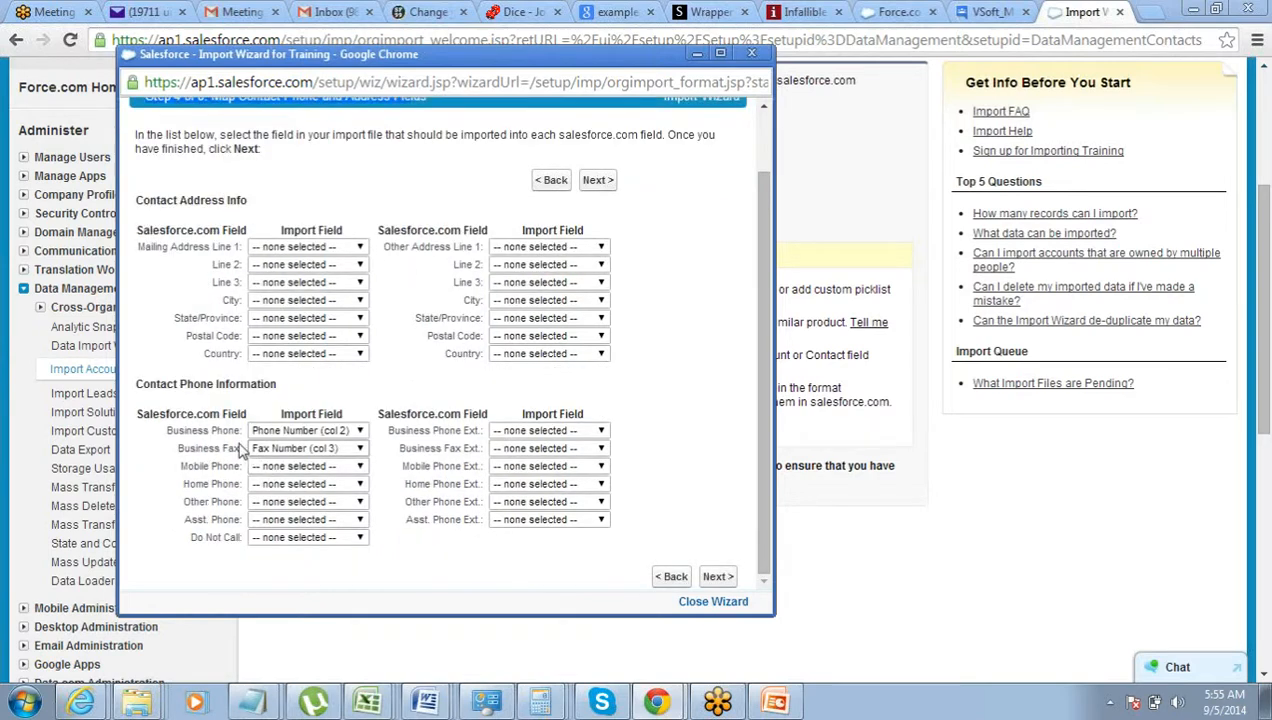
{"action": "left_click", "coordinate": [274, 432]}
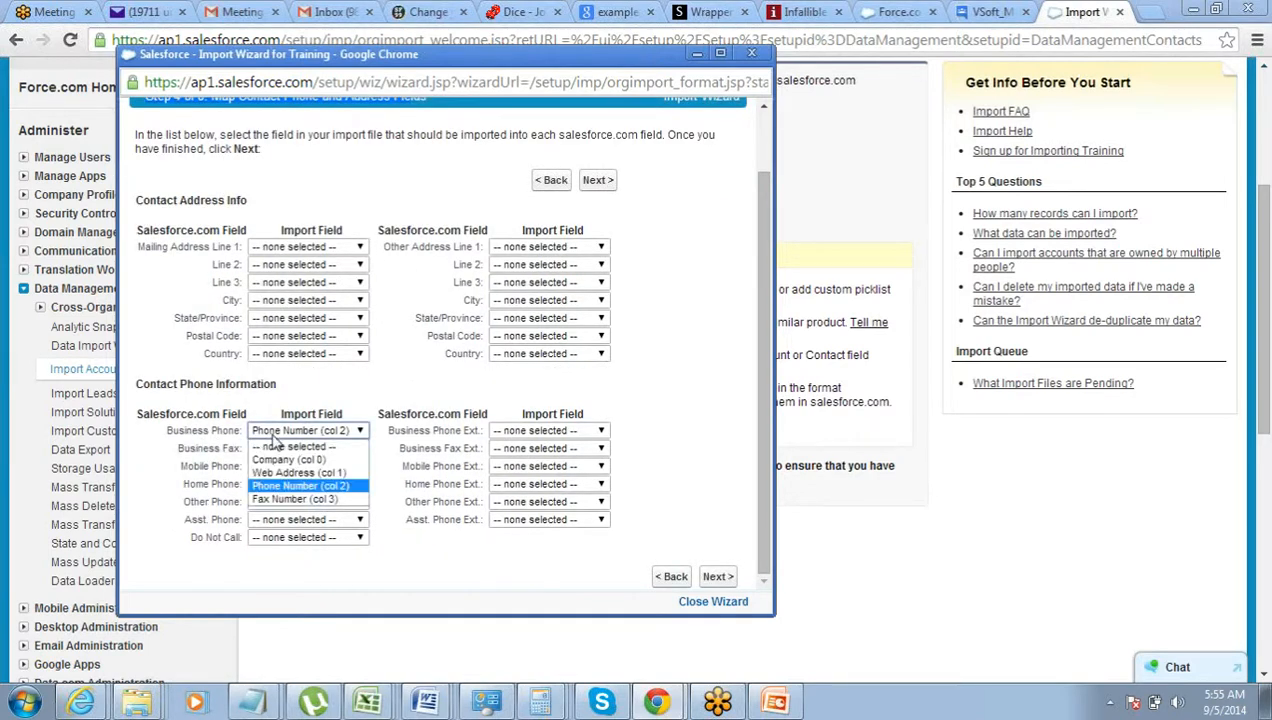
{"action": "left_click", "coordinate": [280, 447]}
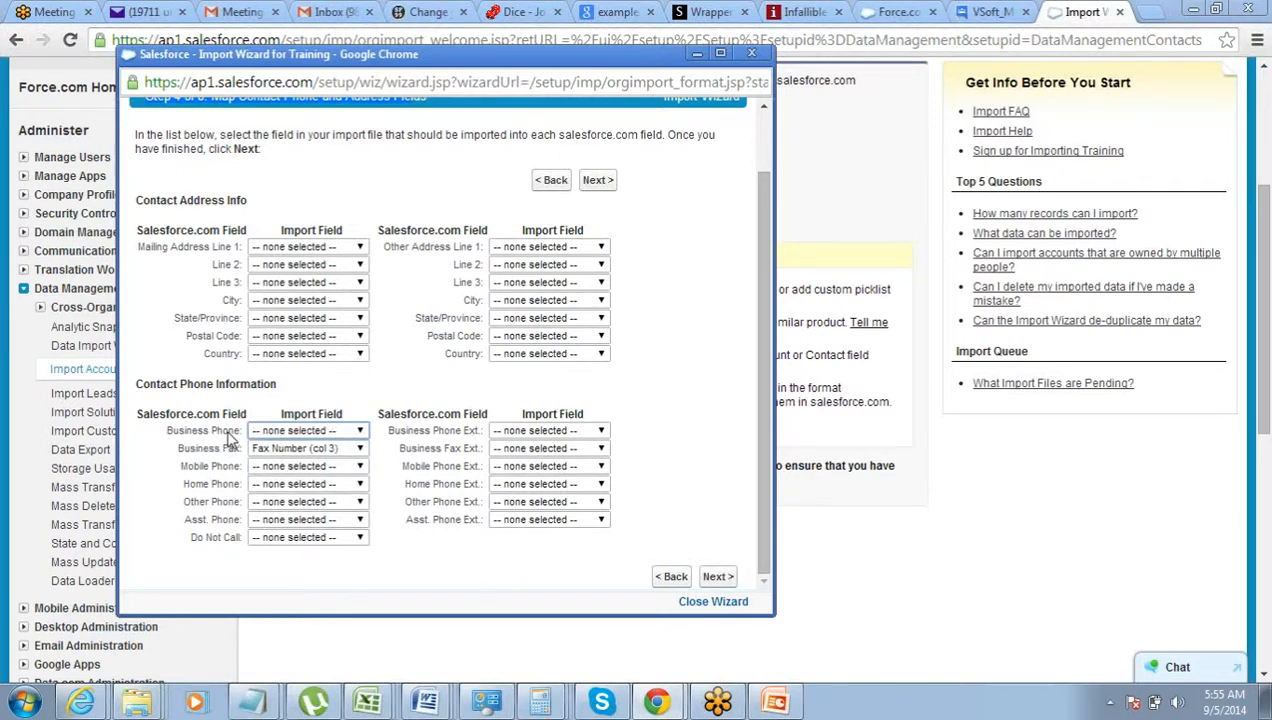
{"action": "left_click", "coordinate": [258, 449]}
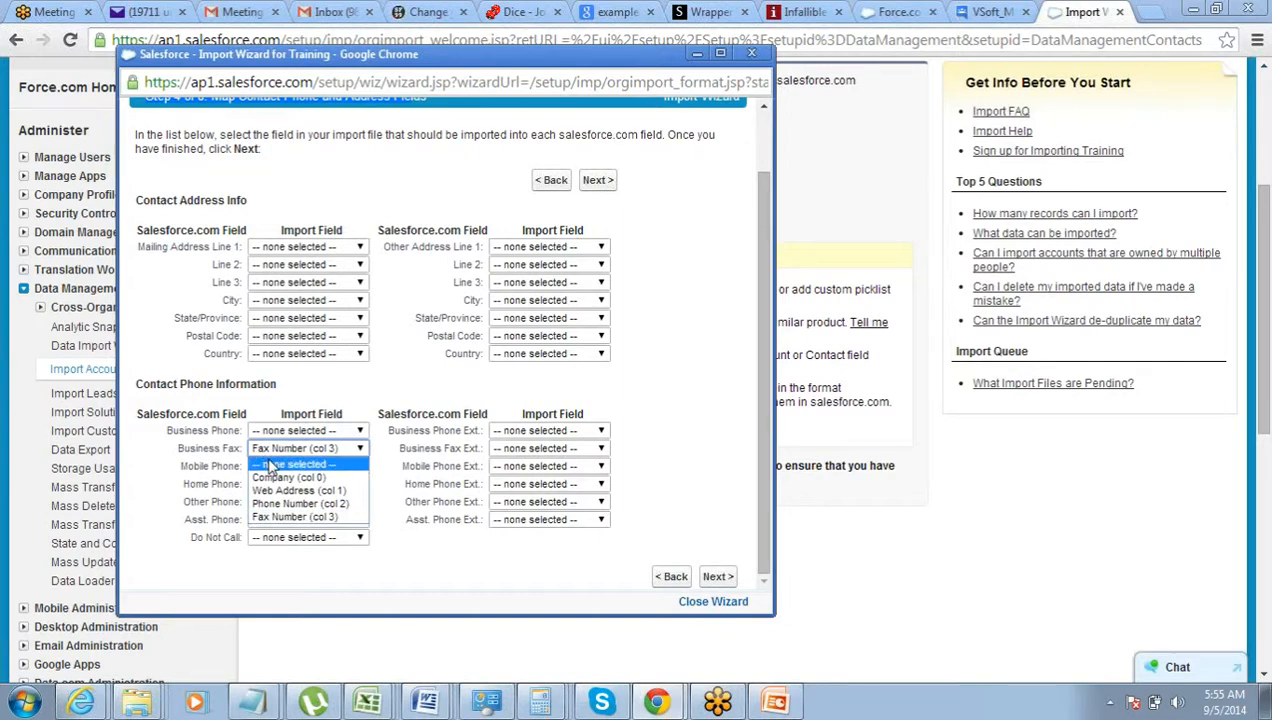
{"action": "left_click", "coordinate": [270, 466]}
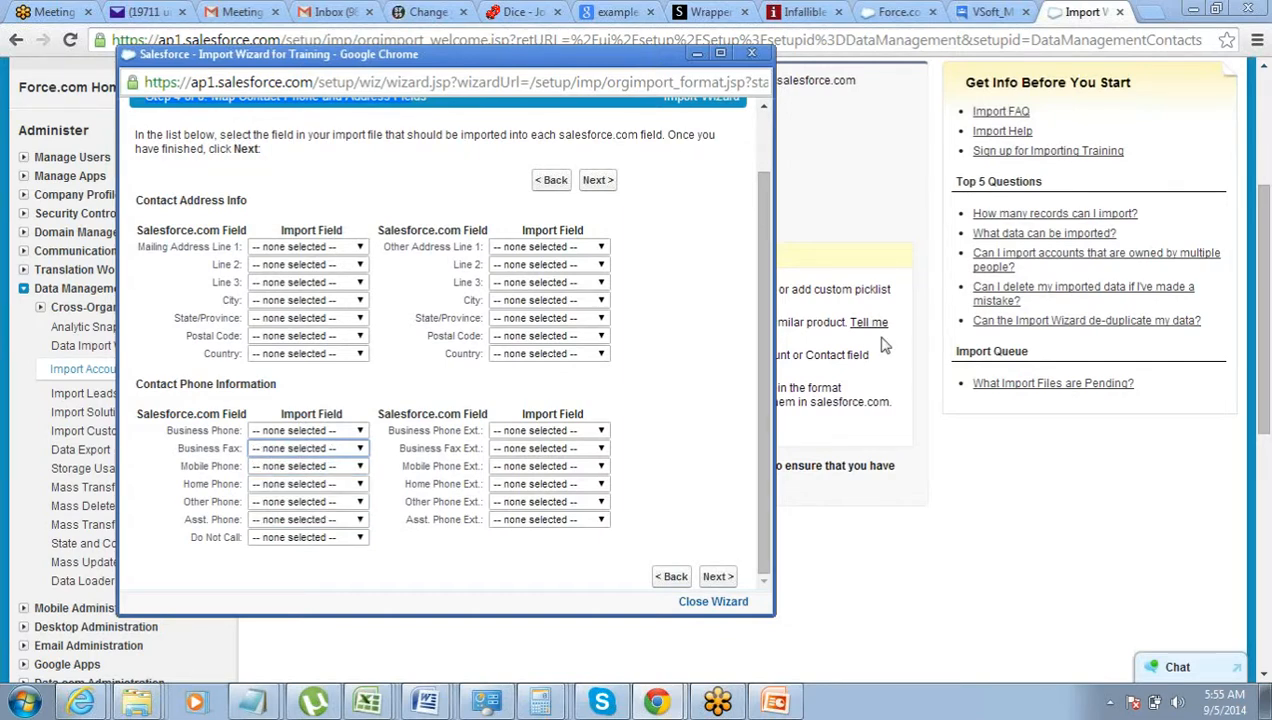
{"action": "left_click", "coordinate": [597, 182]}
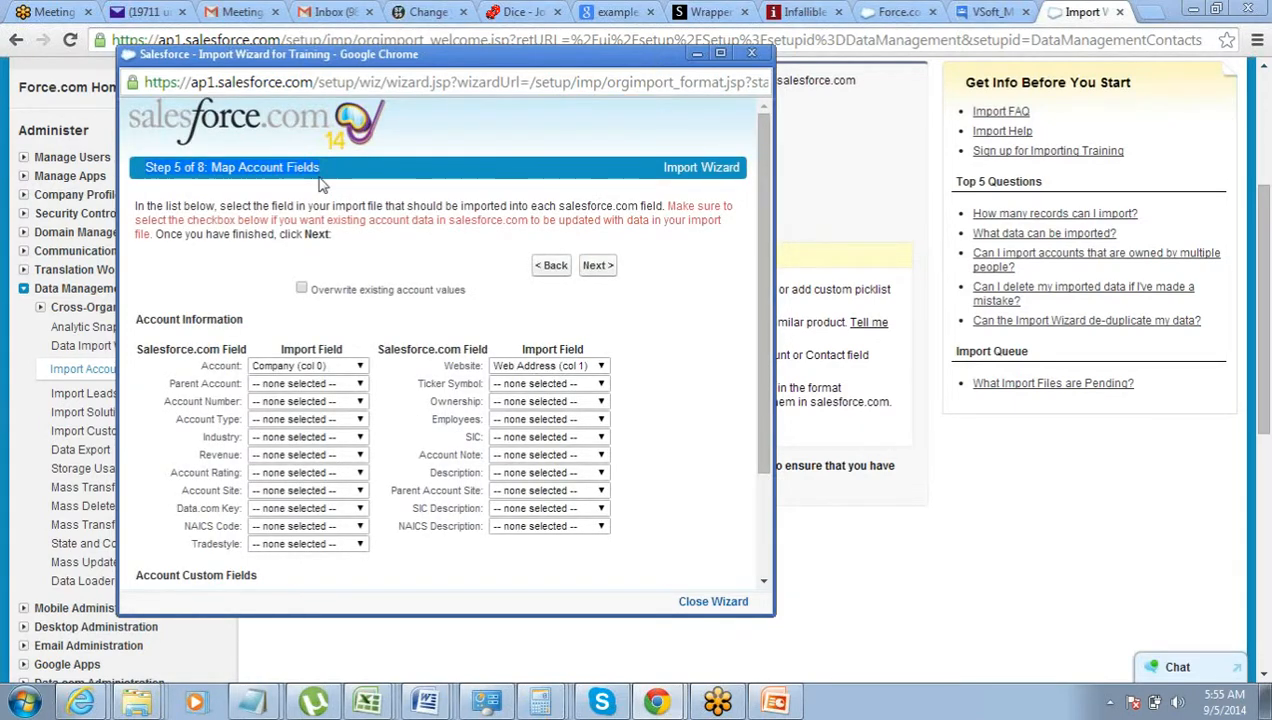
Keep Account mapped to Company (col 0) and continue to the account phone and address mapping
{"action": "left_click", "coordinate": [258, 370]}
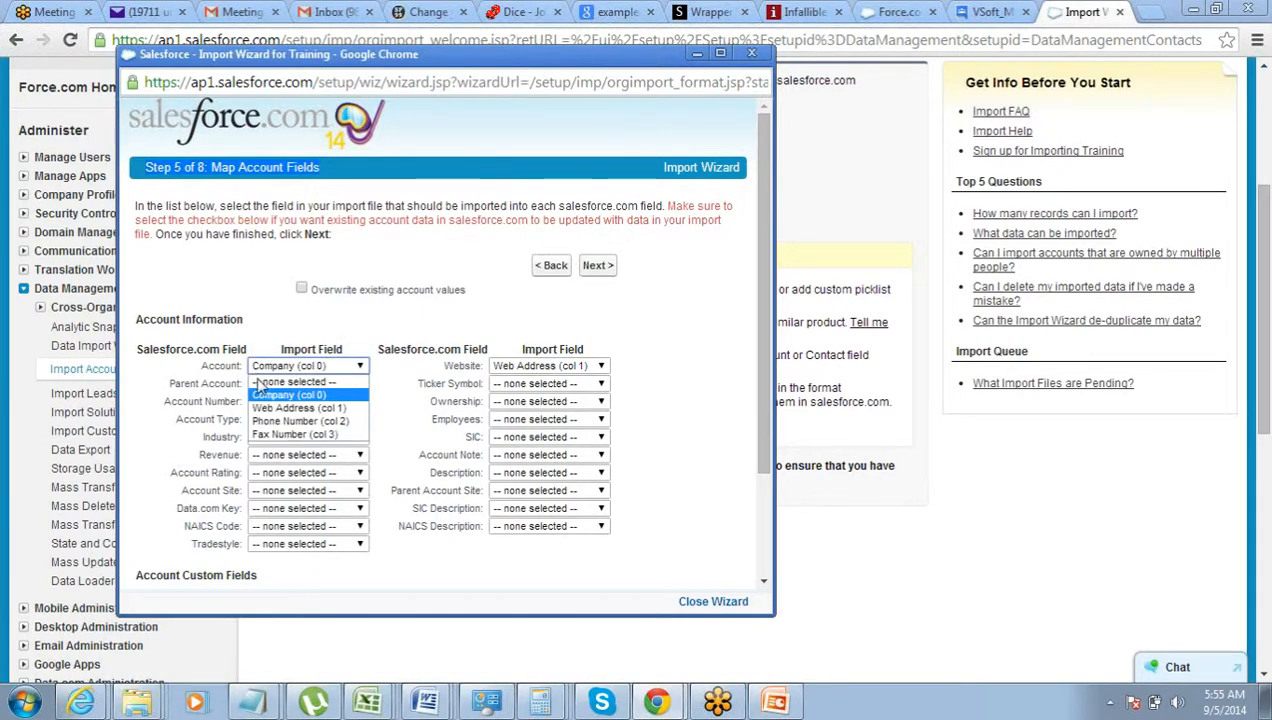
{"action": "left_click", "coordinate": [260, 394]}
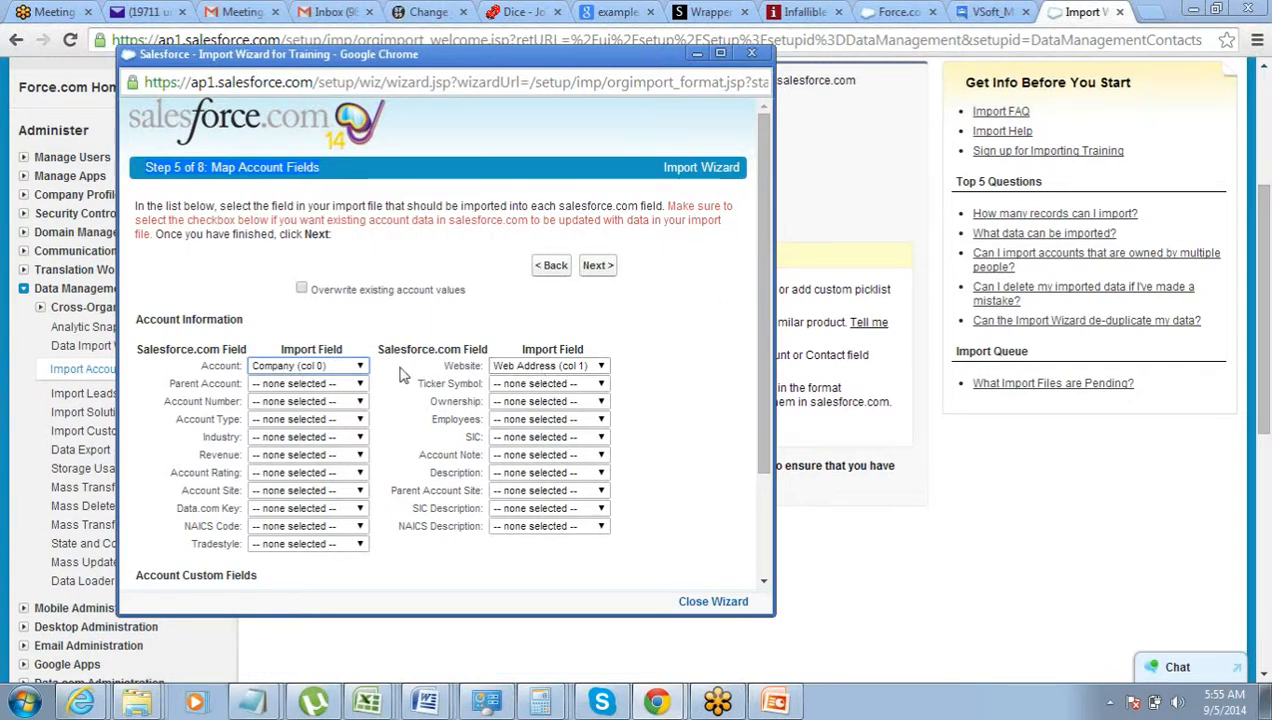
{"action": "scroll", "coordinate": [420, 402], "scroll_direction": "down", "scroll_amount": 1}
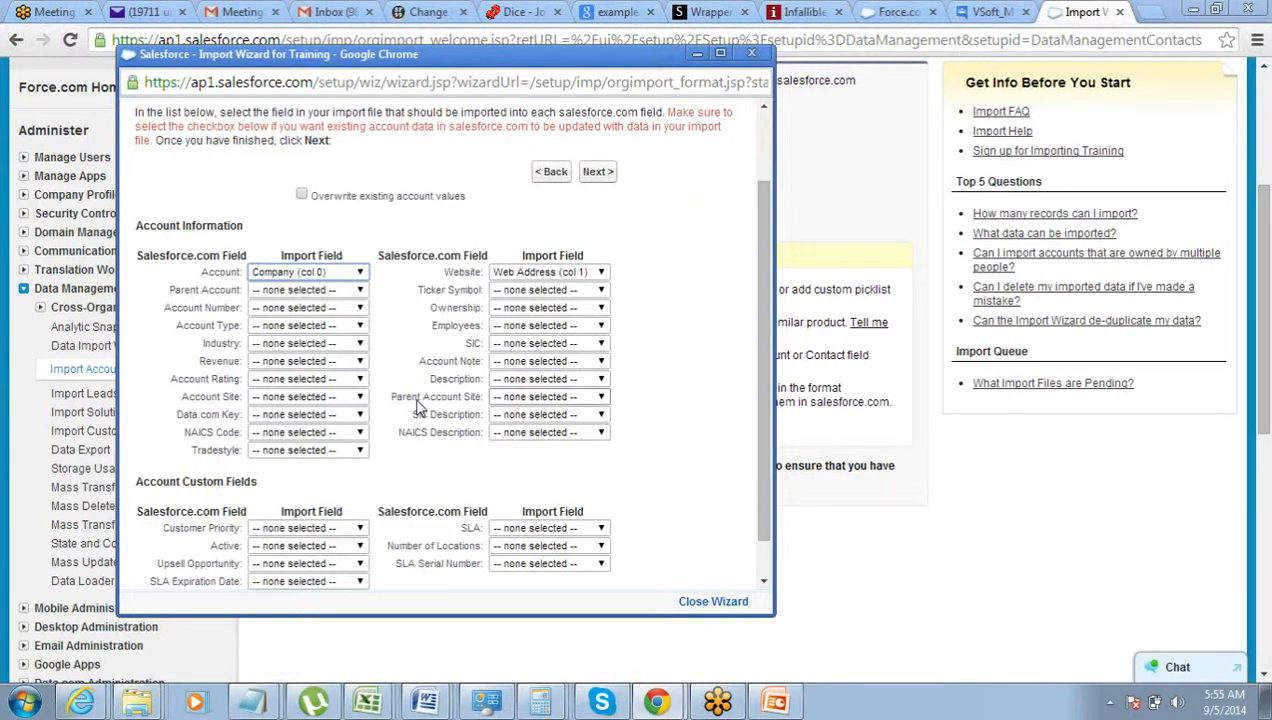
{"action": "scroll", "coordinate": [420, 402], "scroll_direction": "down", "scroll_amount": 1}
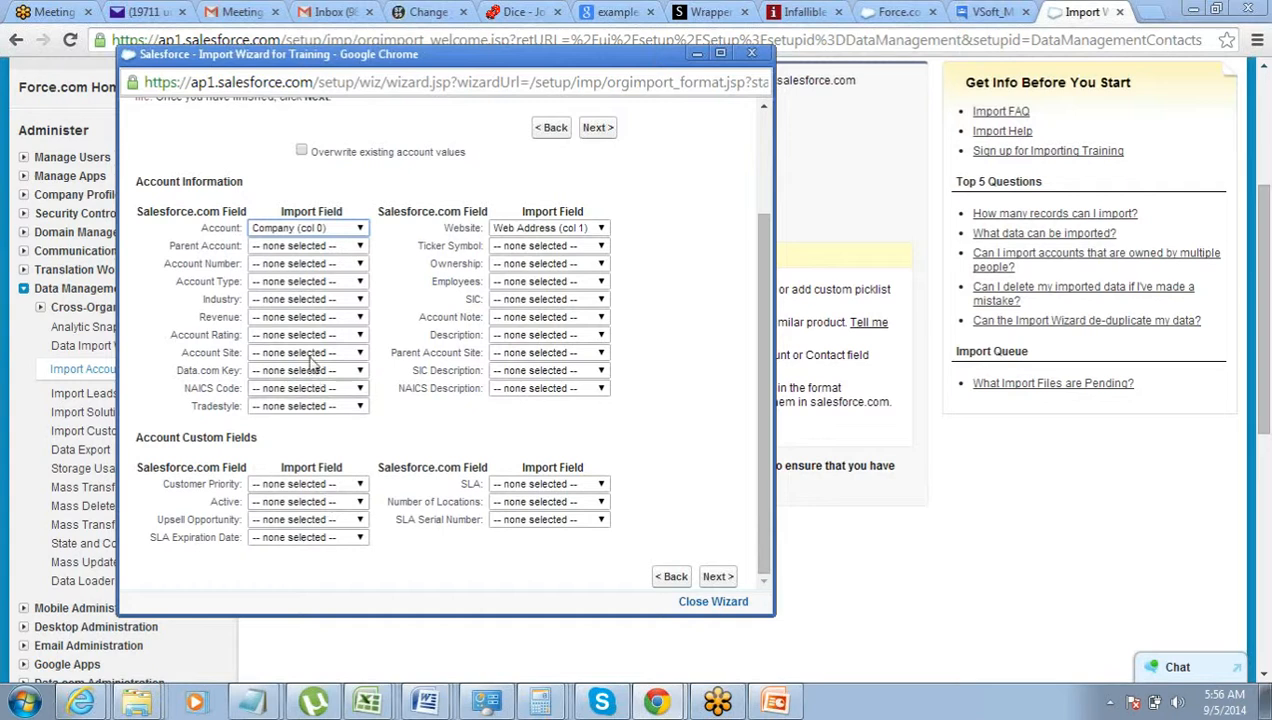
{"action": "left_click_drag", "start_coordinate": [138, 212], "coordinate": [232, 212]}
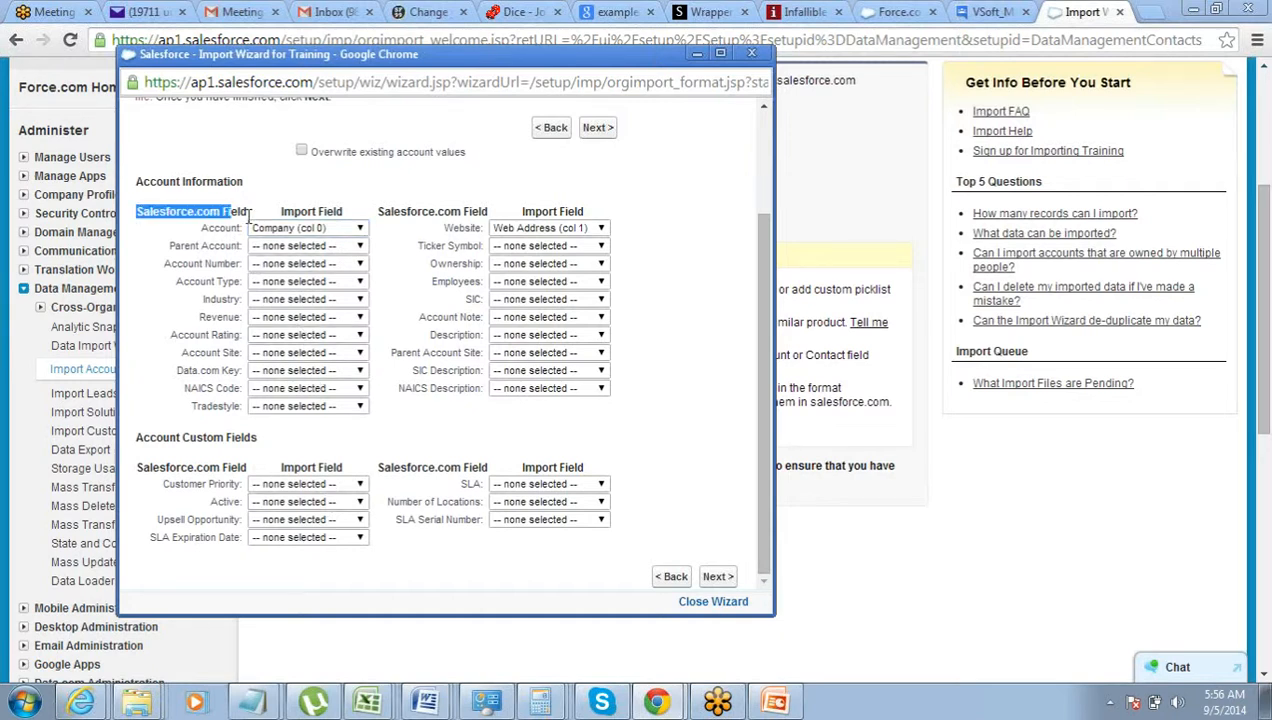
{"action": "left_click", "coordinate": [279, 234]}
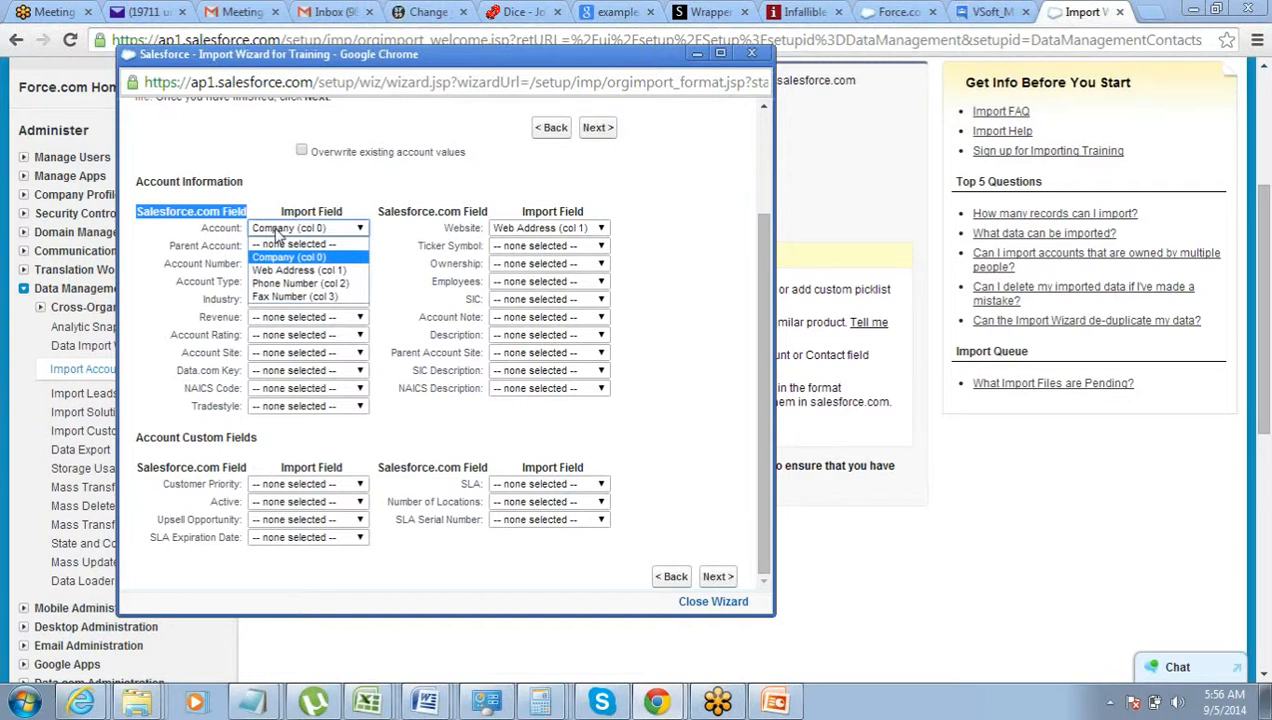
{"action": "left_click", "coordinate": [622, 350]}
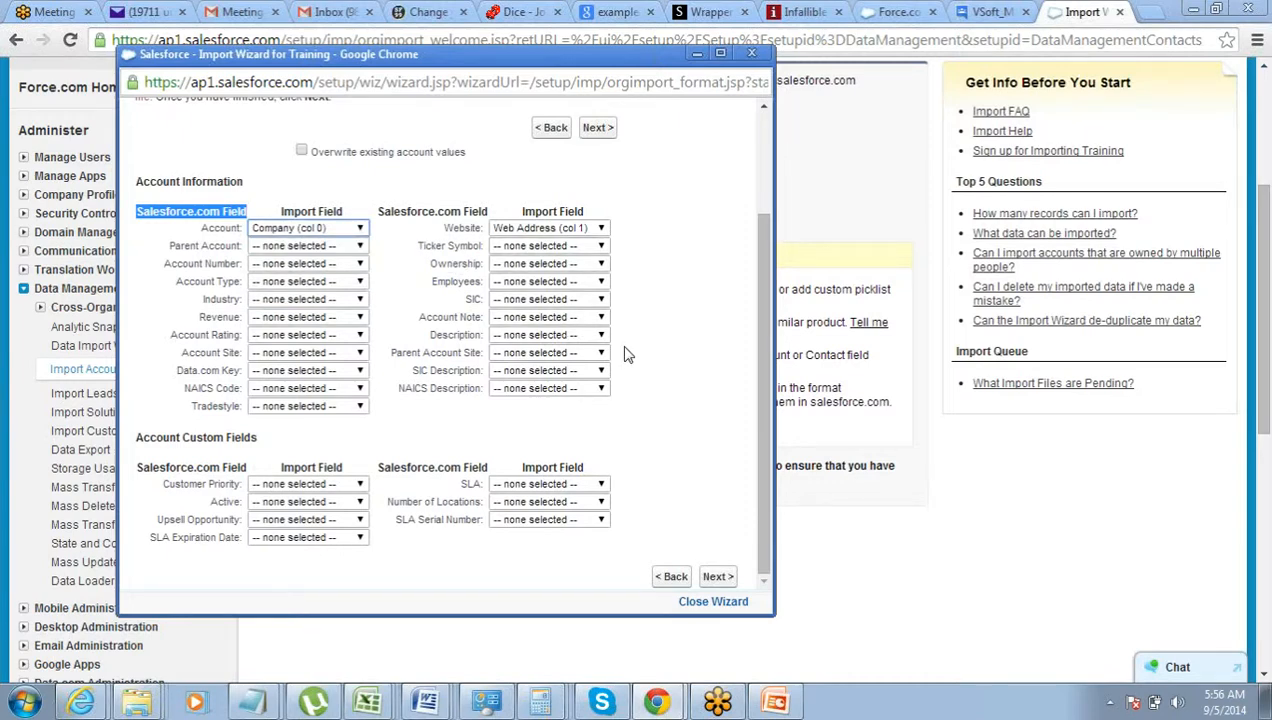
{"action": "left_click", "coordinate": [717, 577]}
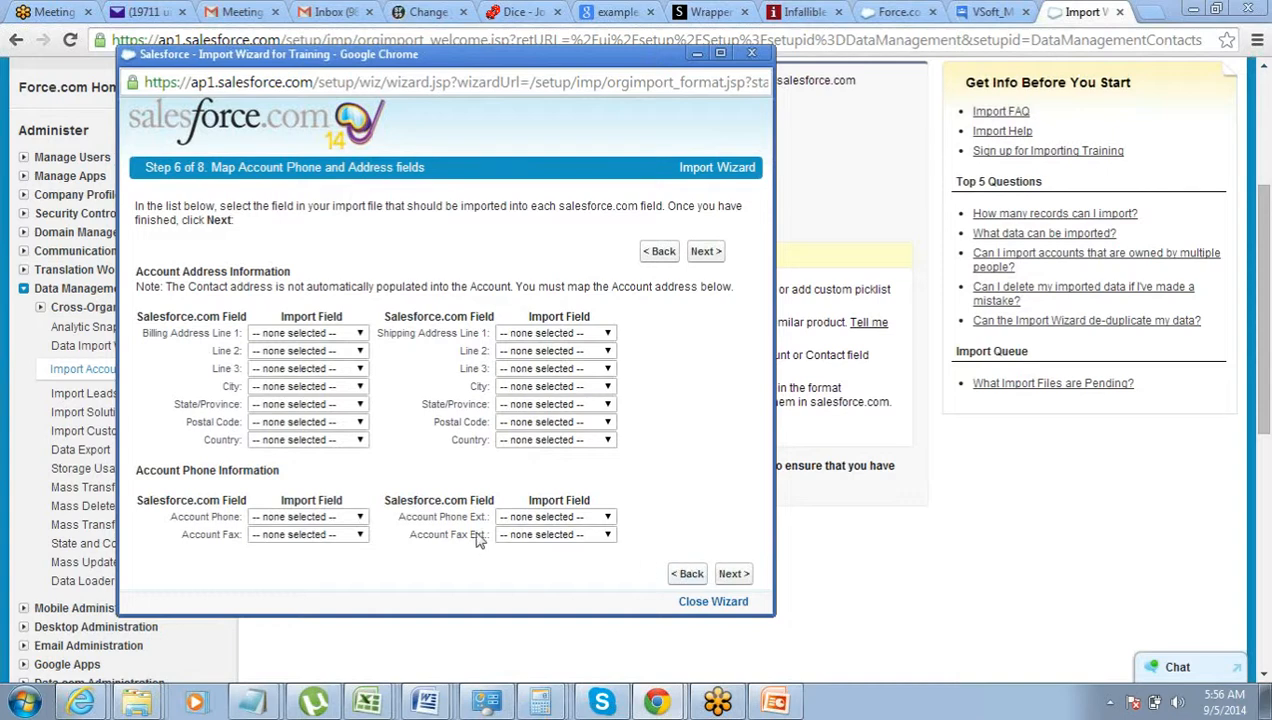
Map Account Phone to Phone Number (col 2) and Account Fax to Fax Number (col 3), and continue to the extra import fields
{"action": "left_click", "coordinate": [354, 519]}
{"action": "left_click", "coordinate": [333, 574]}
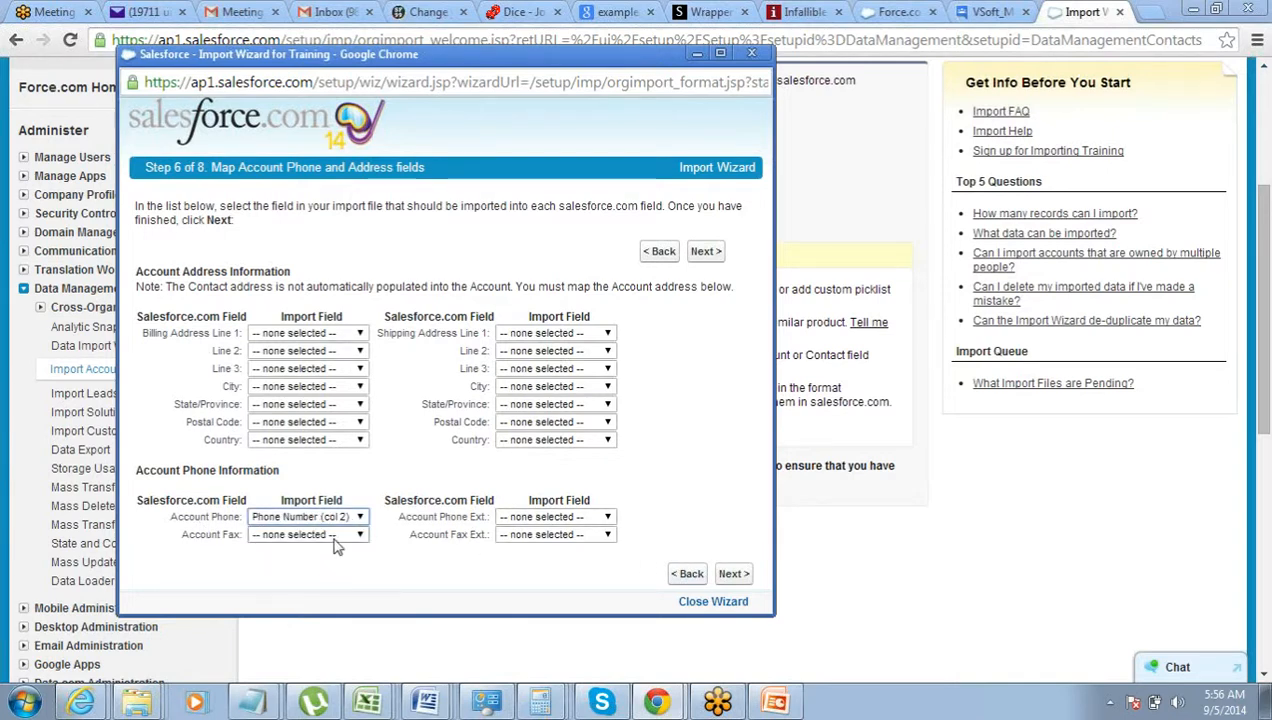
{"action": "left_click", "coordinate": [335, 537]}
{"action": "left_click", "coordinate": [335, 604]}
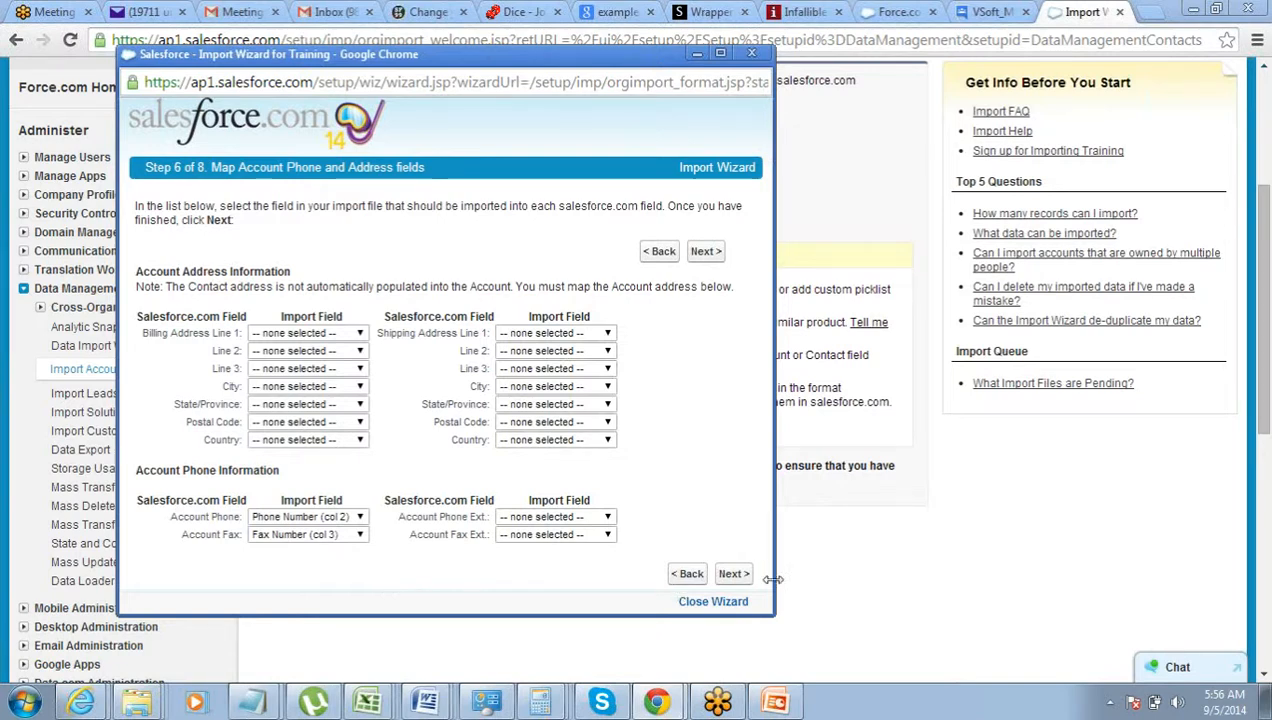
{"action": "left_click", "coordinate": [704, 255]}
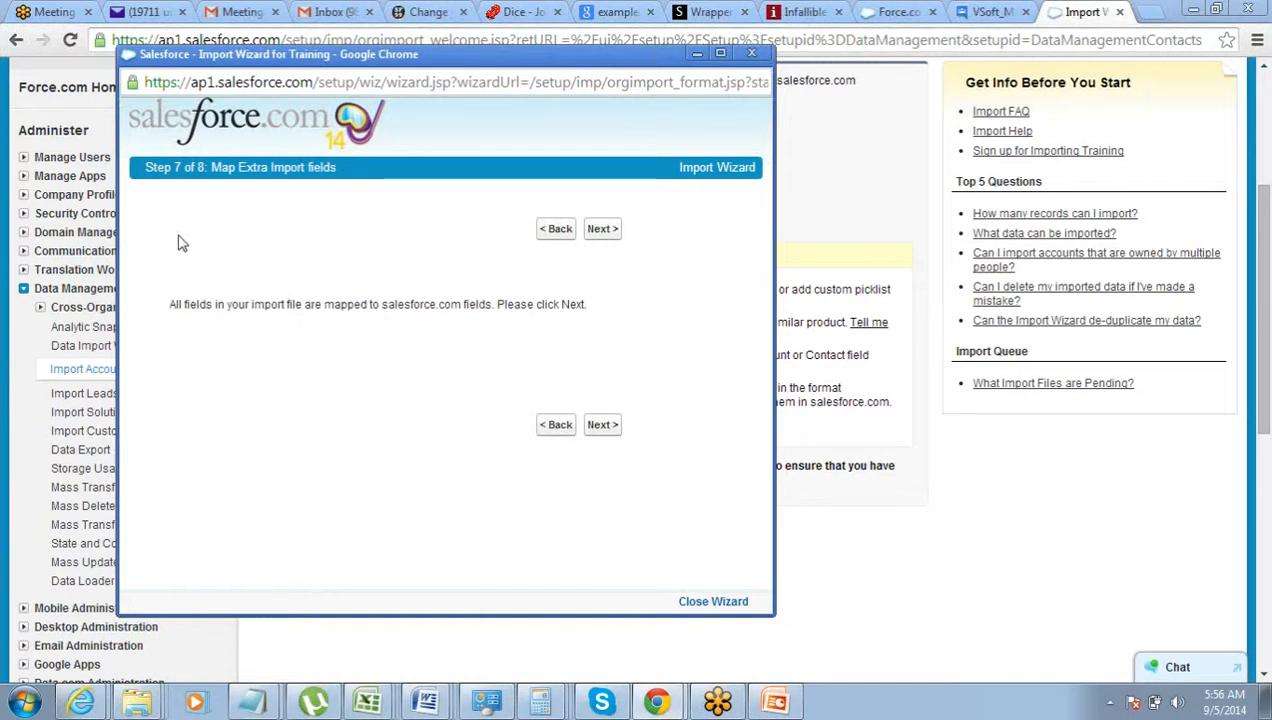
Check the extra import fields page and continue to the final review and confirmation
{"action": "double_click", "coordinate": [167, 168]}
{"action": "left_click_drag", "start_coordinate": [169, 304], "coordinate": [432, 308]}
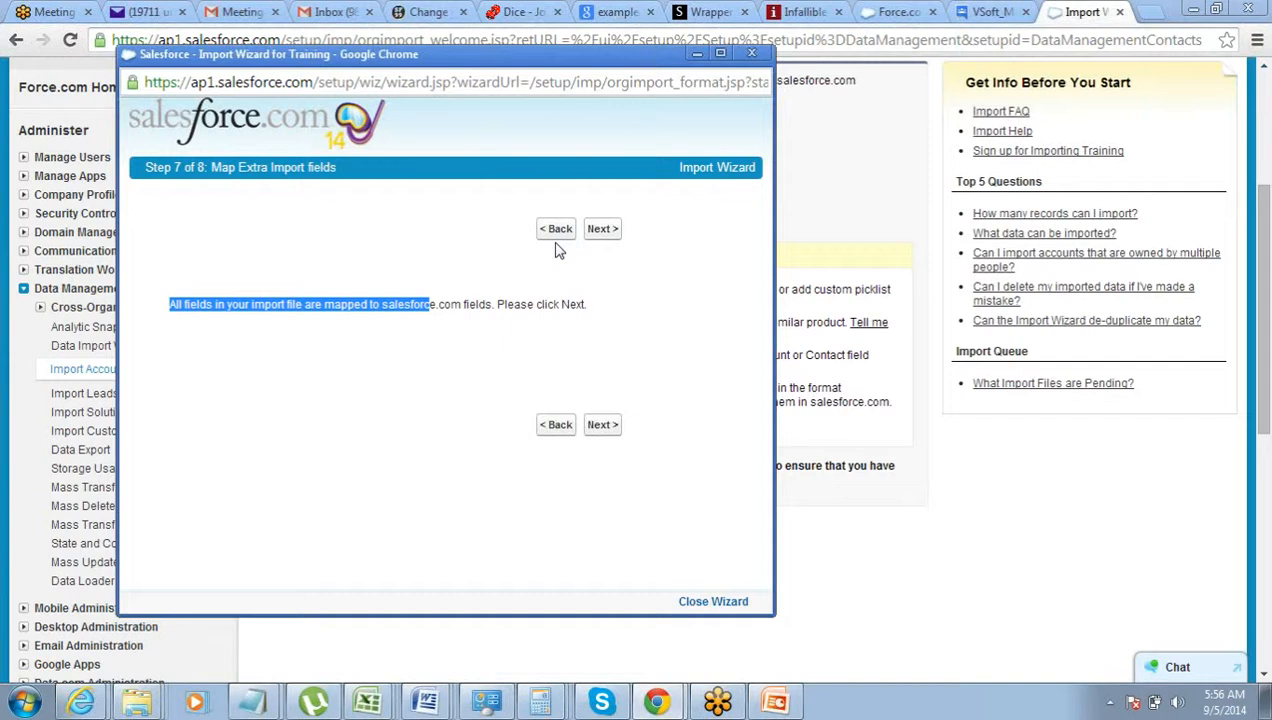
{"action": "left_click", "coordinate": [602, 229]}
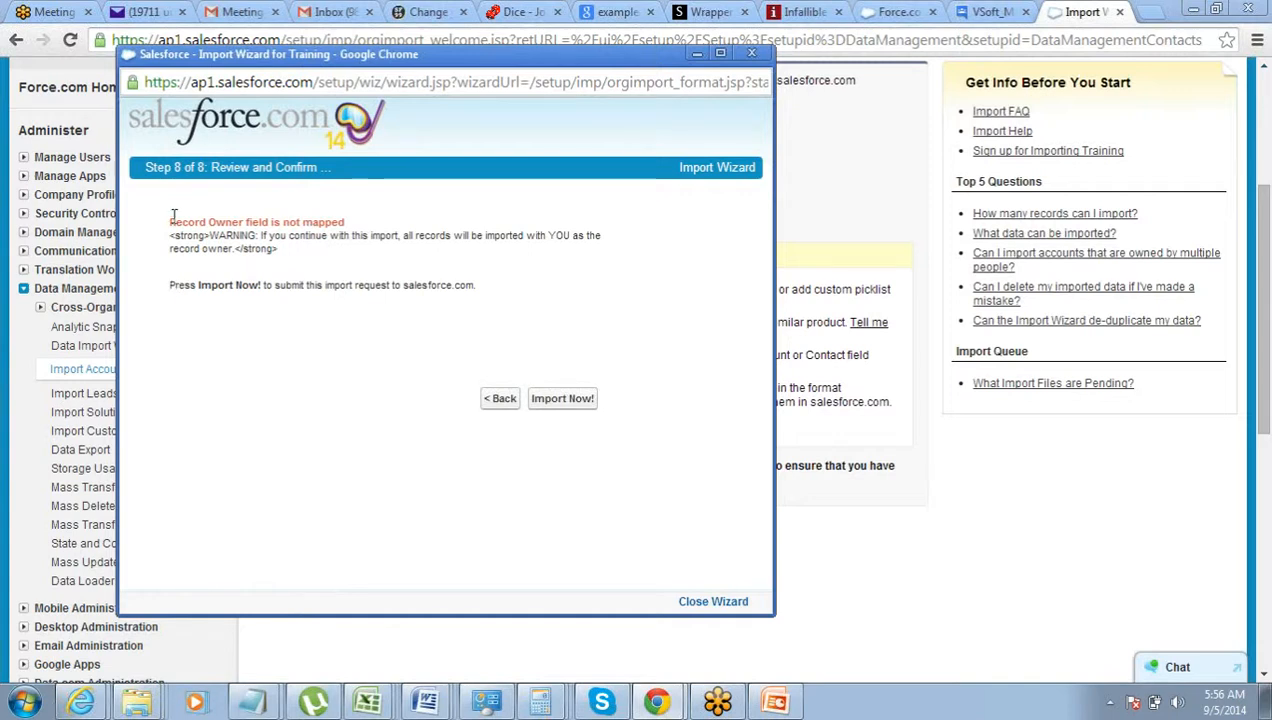
Submit the import request without a mapped record owner and finish the wizard
{"action": "left_click_drag", "start_coordinate": [168, 229], "coordinate": [372, 289]}
{"action": "left_click", "coordinate": [353, 287]}
{"action": "left_click_drag", "start_coordinate": [271, 234], "coordinate": [287, 257]}
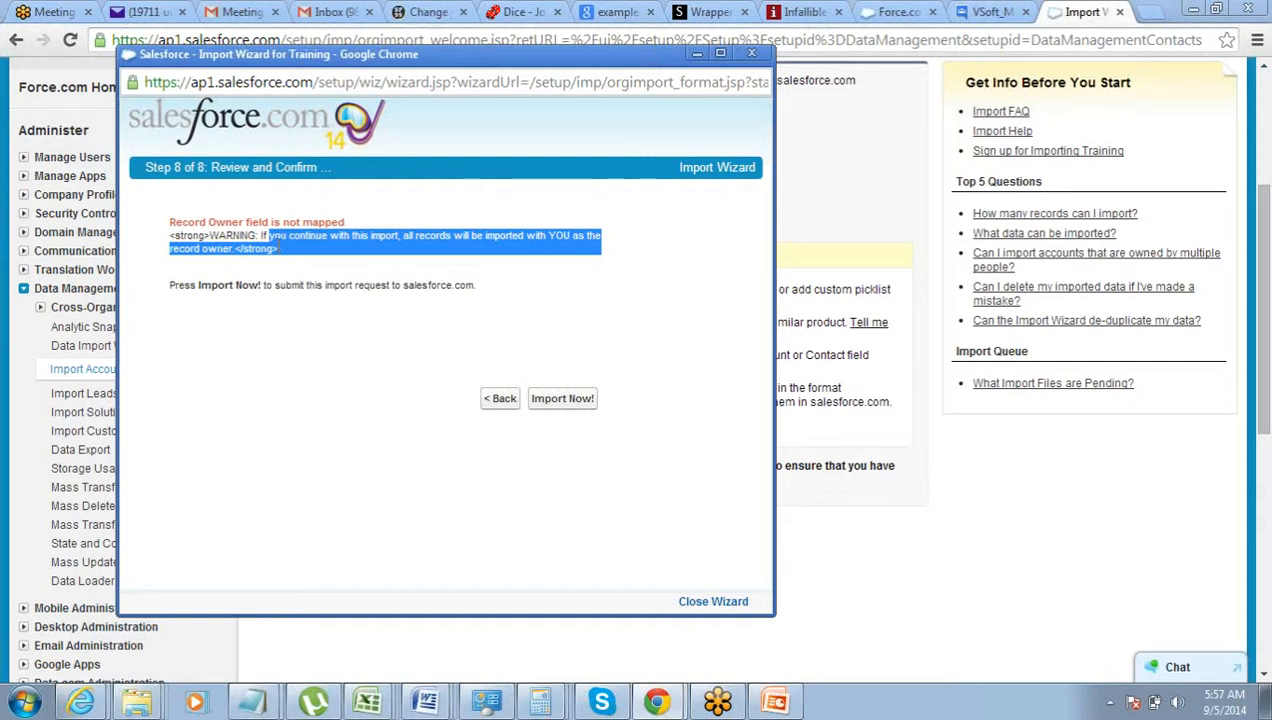
{"action": "left_click", "coordinate": [267, 237]}
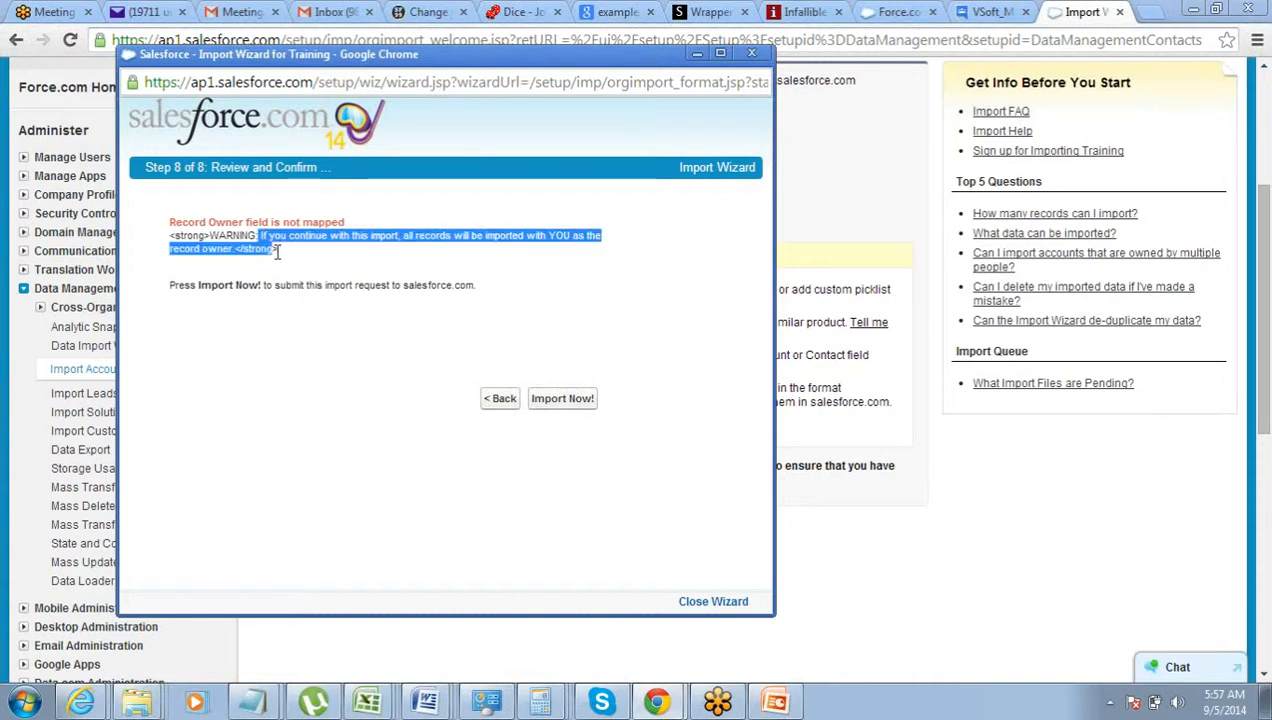
{"action": "left_click_drag", "start_coordinate": [258, 235], "coordinate": [285, 253]}
{"action": "left_click", "coordinate": [285, 258]}
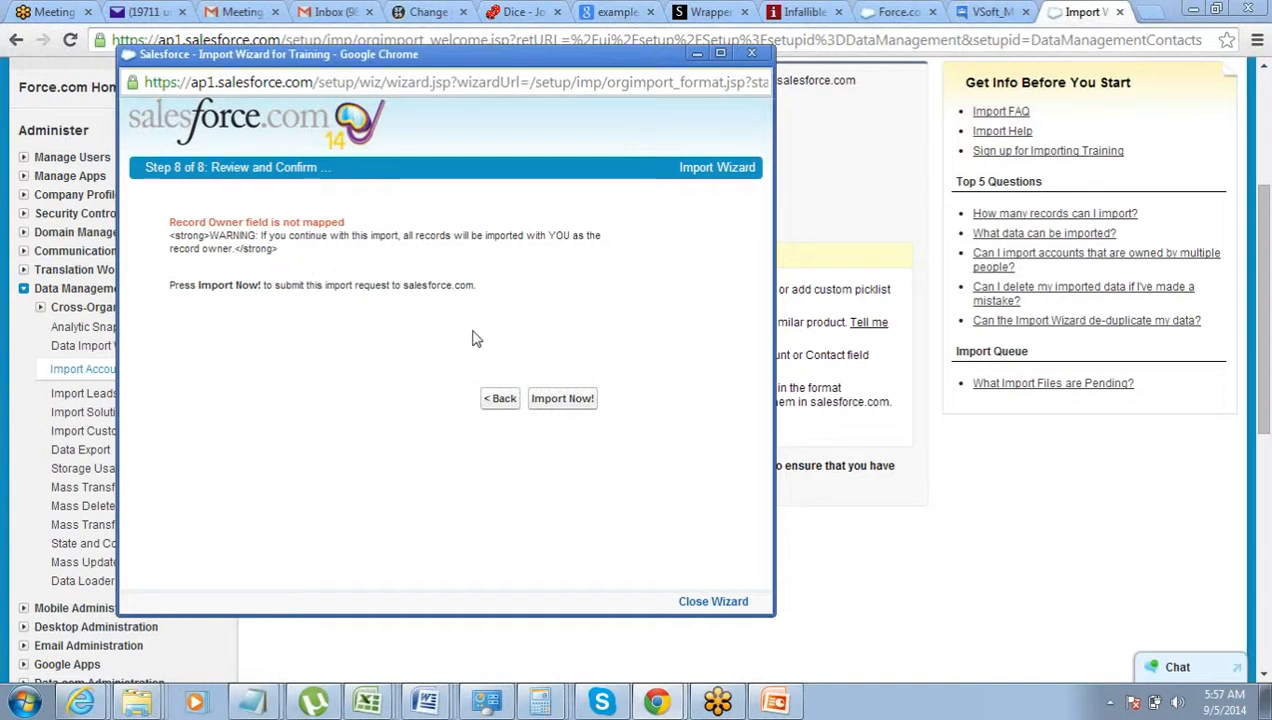
{"action": "left_click", "coordinate": [573, 403]}
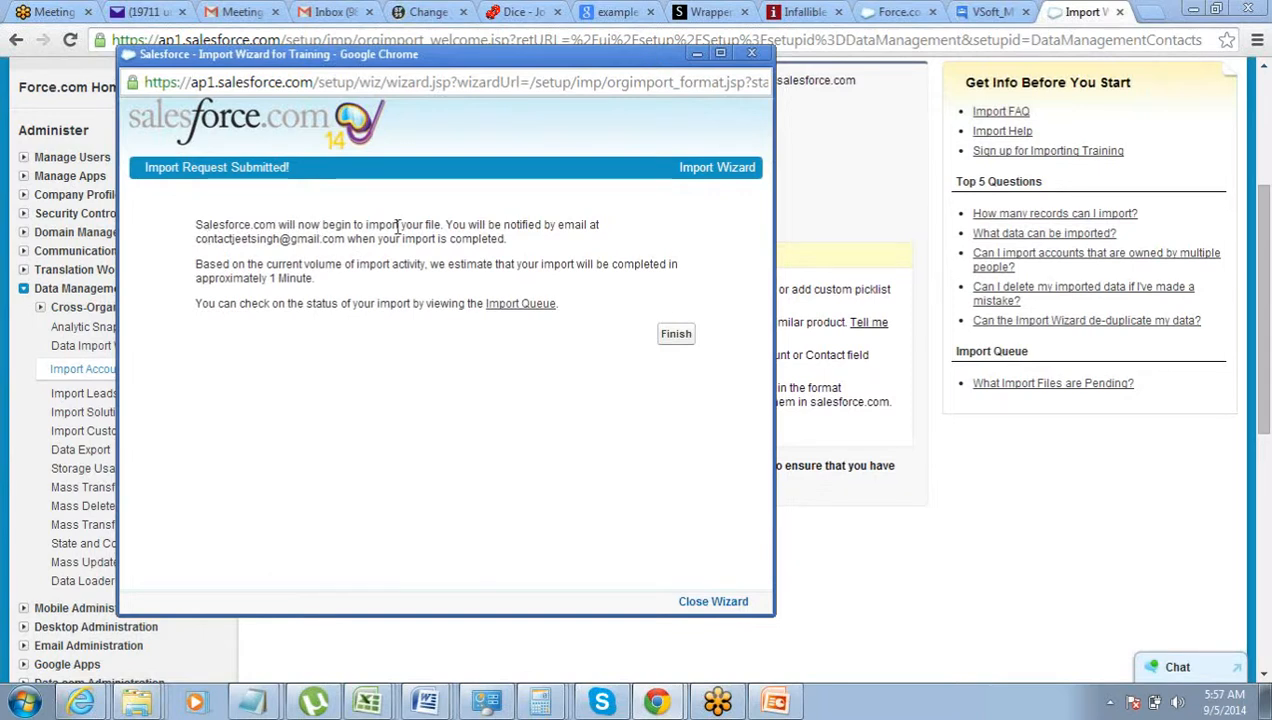
{"action": "left_click_drag", "start_coordinate": [400, 226], "coordinate": [470, 244]}
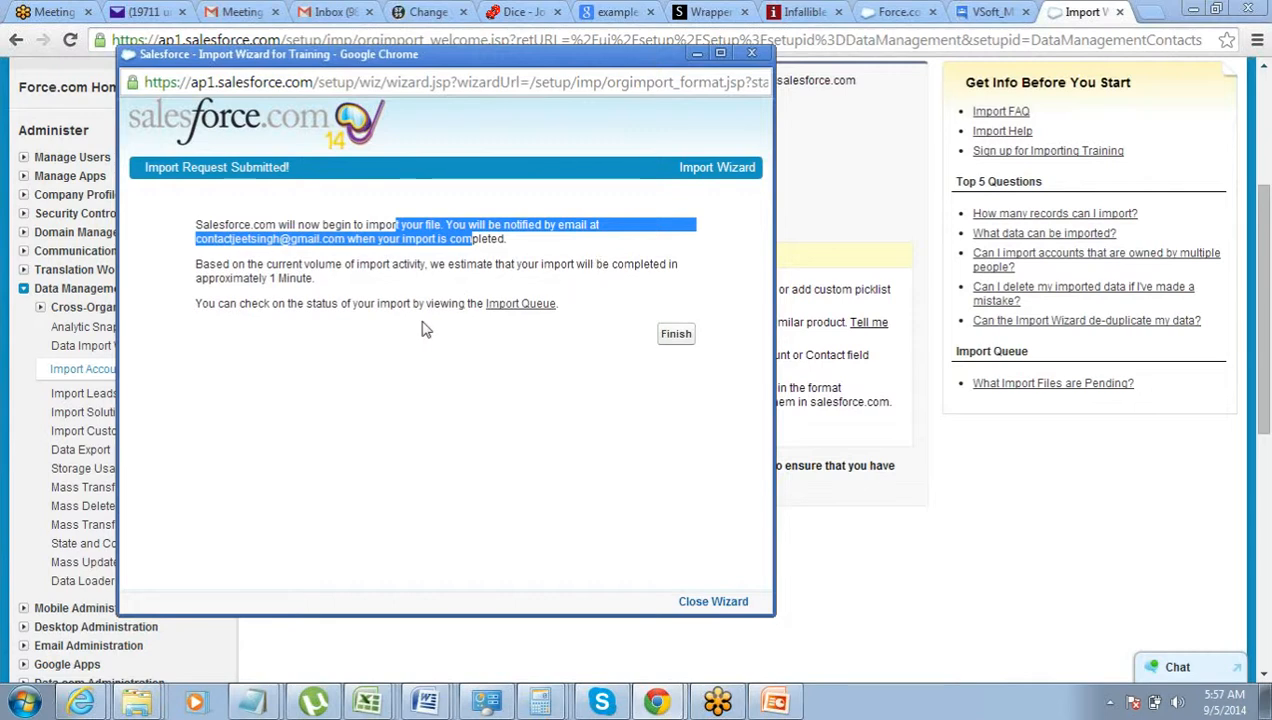
{"action": "left_click", "coordinate": [680, 338]}
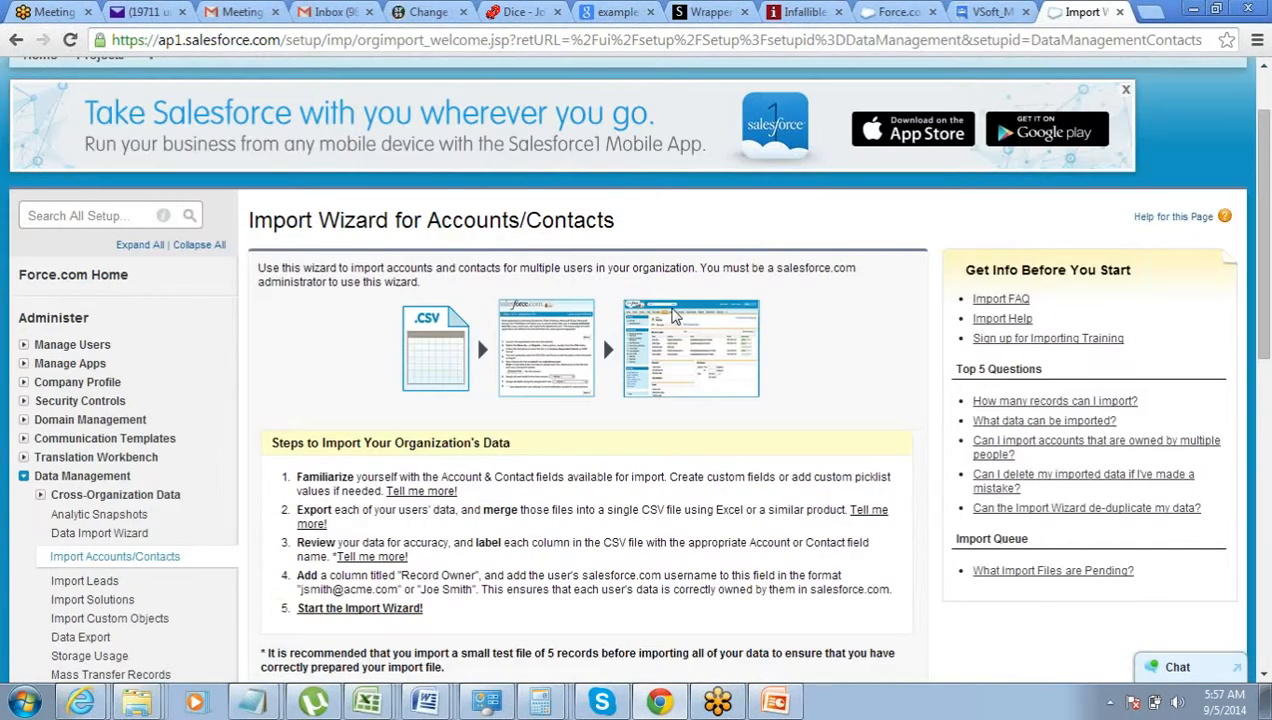
Switch from the PMS app to the Sales app
{"action": "scroll", "coordinate": [653, 300], "scroll_direction": "up", "scroll_amount": 1}
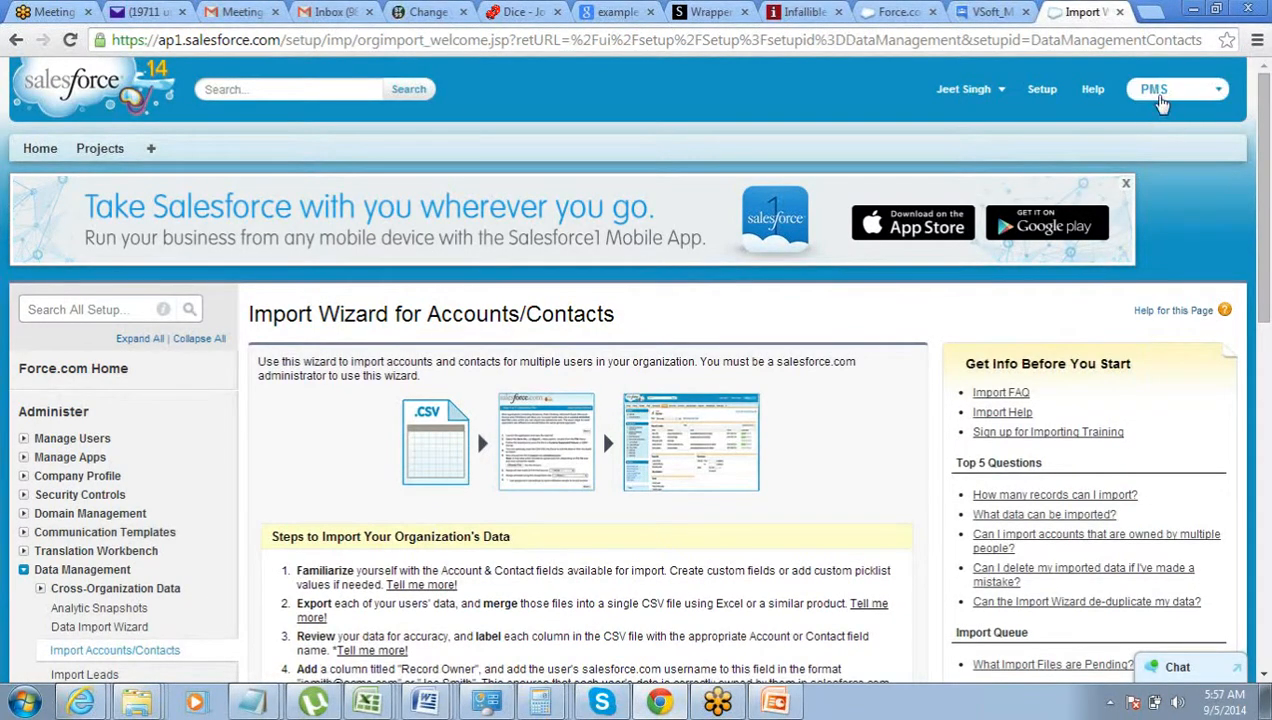
{"action": "left_click", "coordinate": [1158, 96]}
{"action": "left_click", "coordinate": [1150, 134]}
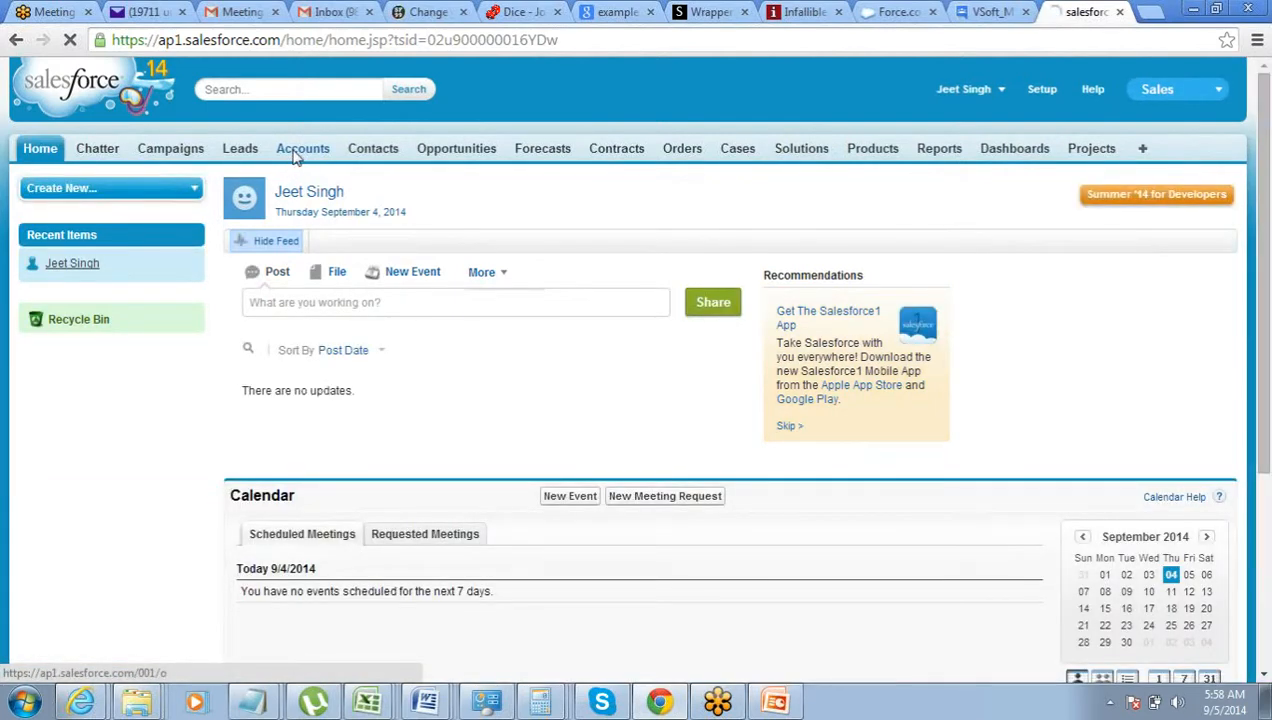
Display the All Accounts list view on the Accounts page and look through its account records
{"action": "left_click", "coordinate": [296, 152]}
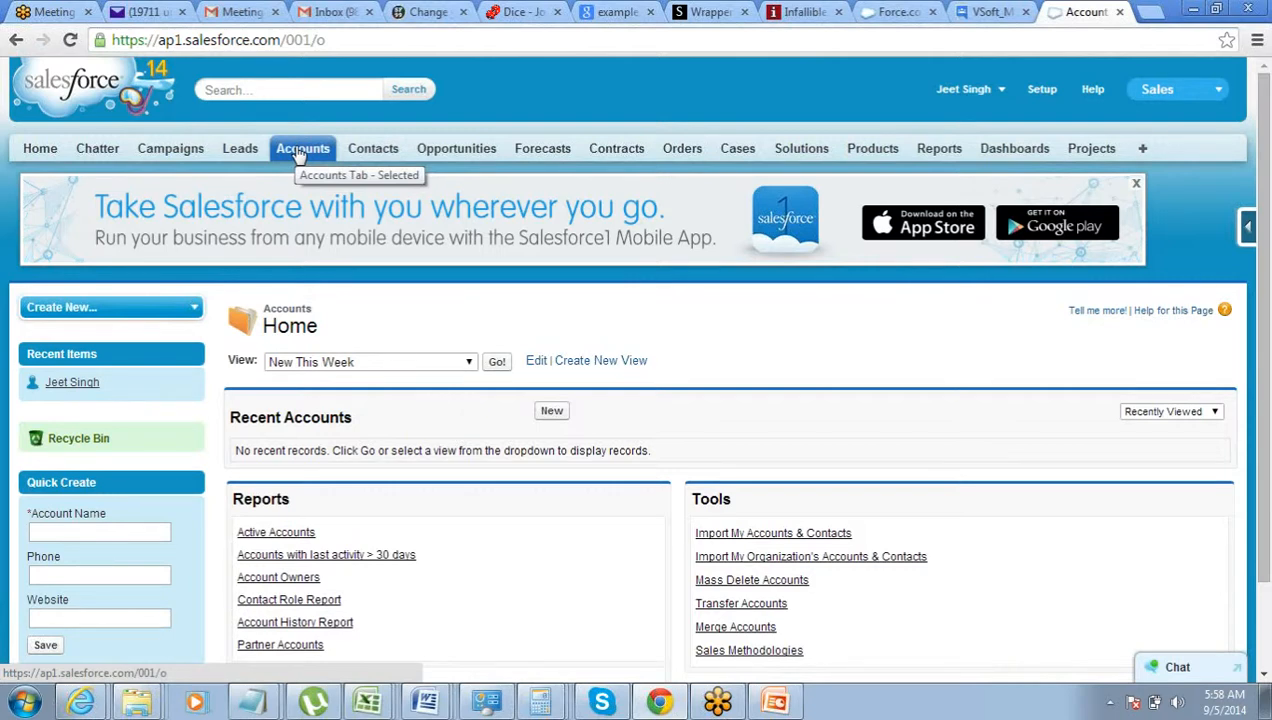
{"action": "left_click", "coordinate": [384, 362]}
{"action": "left_click", "coordinate": [390, 381]}
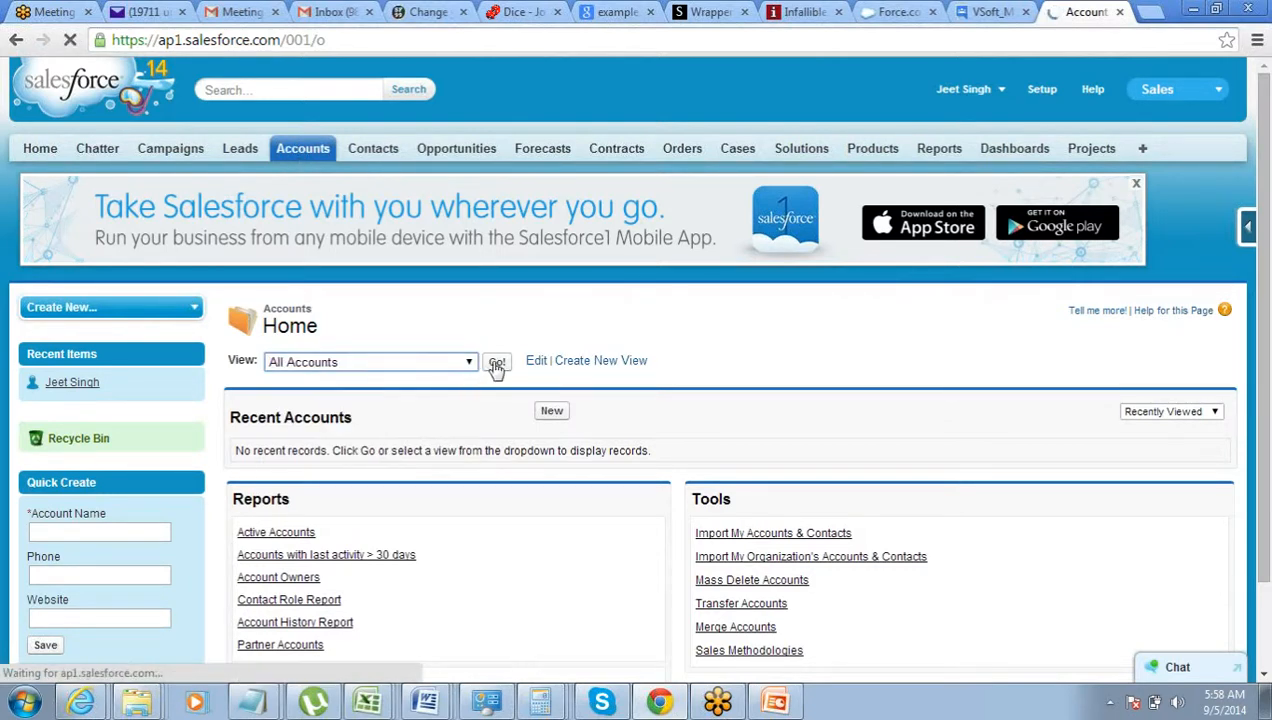
{"action": "left_click", "coordinate": [496, 363]}
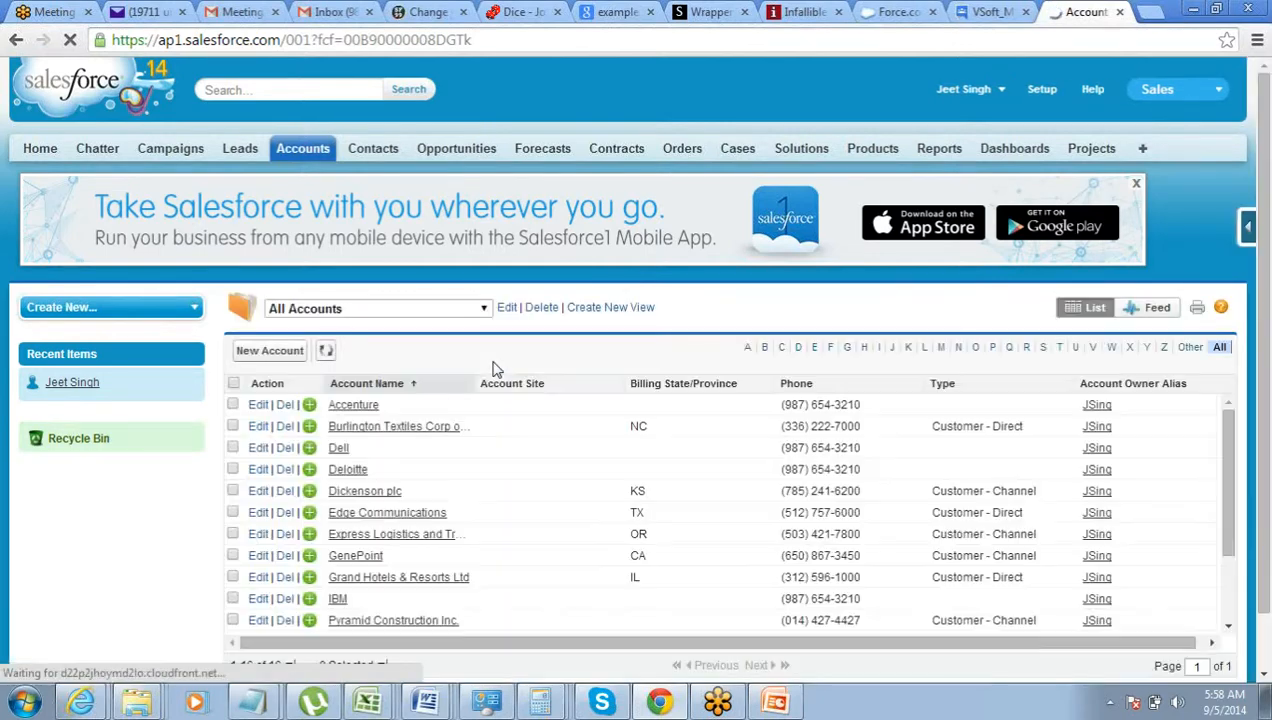
{"action": "scroll", "coordinate": [492, 370], "scroll_direction": "down", "scroll_amount": 3}
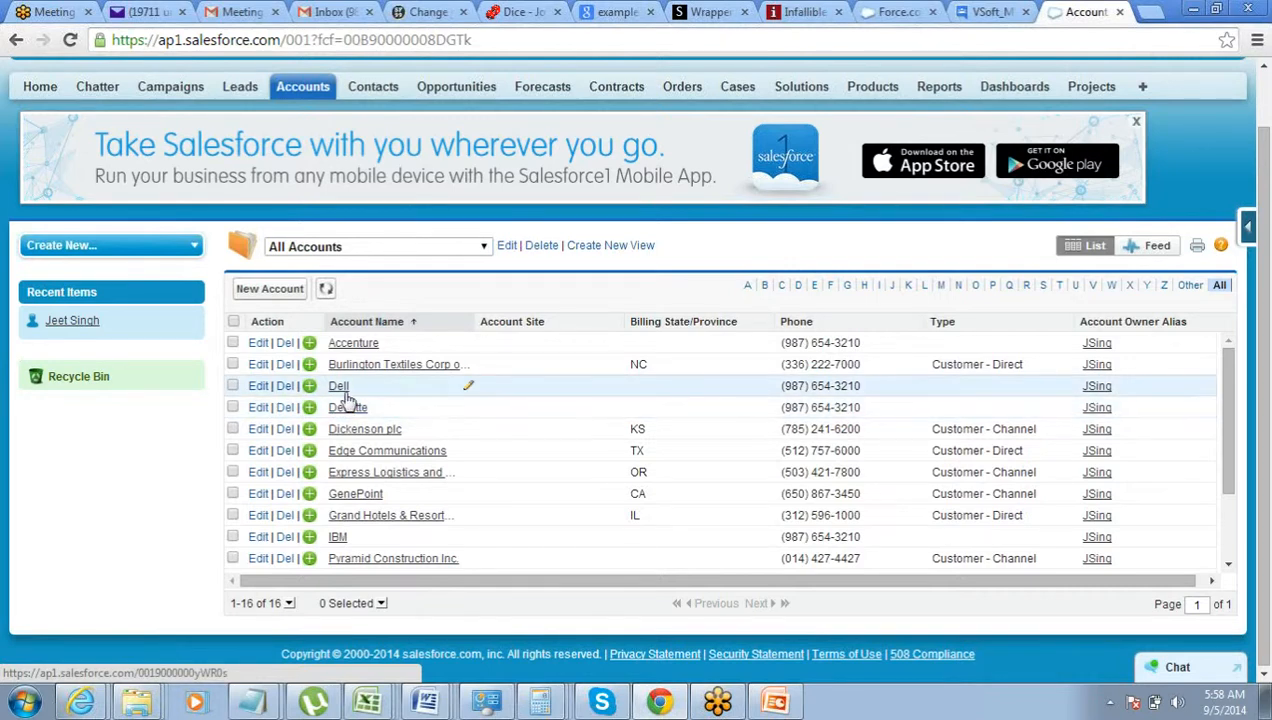
Open the Dell account record, check its last modified date in the account details, and dismiss the social accounts tip
{"action": "left_click", "coordinate": [346, 390]}
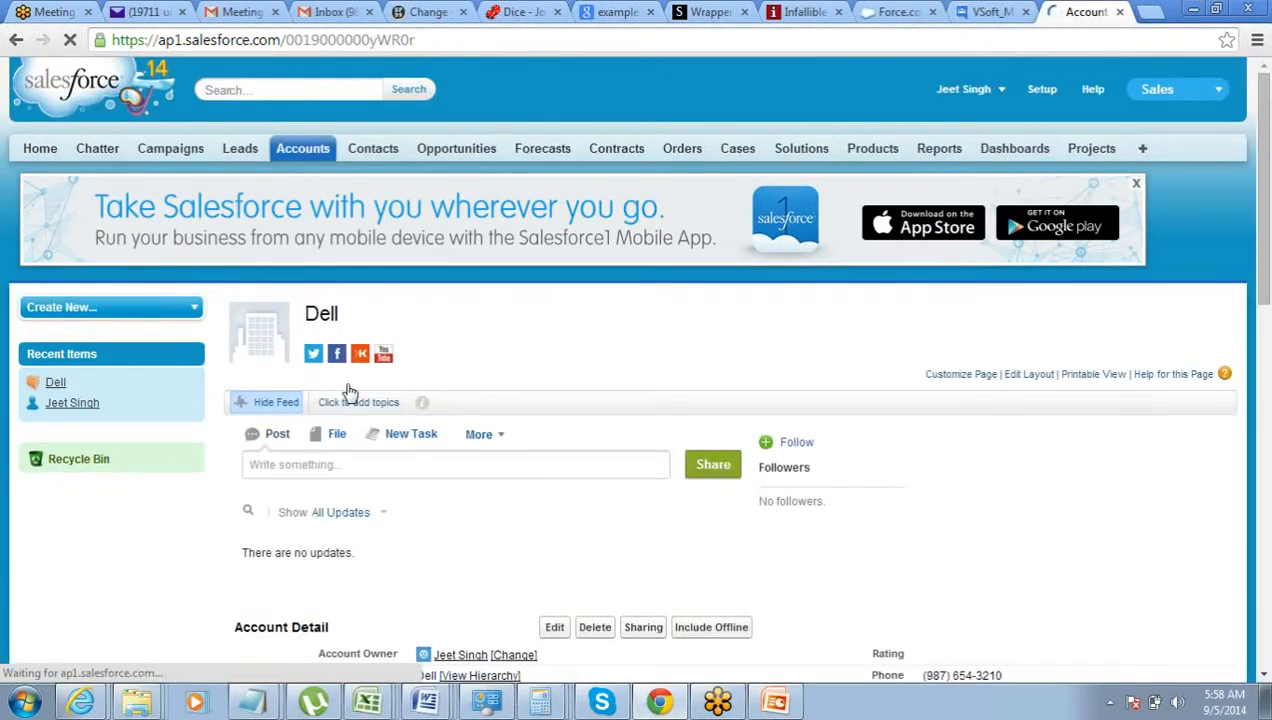
{"action": "scroll", "coordinate": [349, 392], "scroll_direction": "down", "scroll_amount": 5}
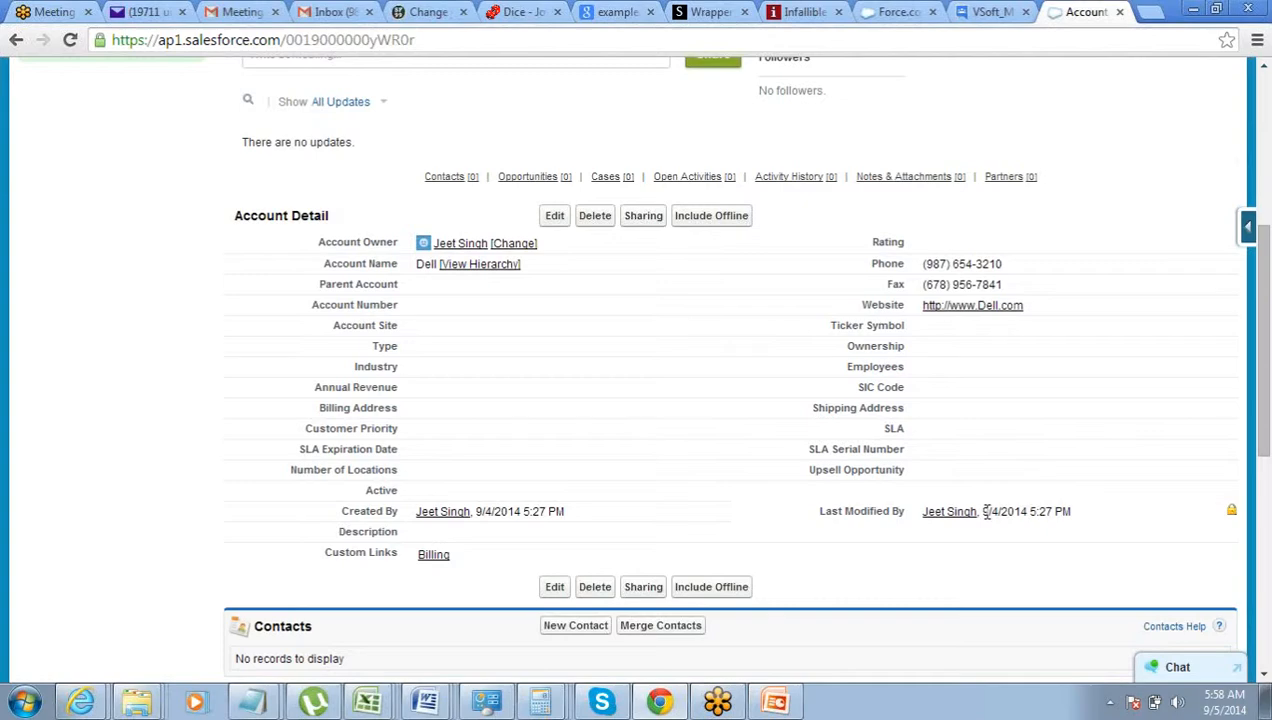
{"action": "left_click_drag", "start_coordinate": [985, 512], "coordinate": [1072, 513]}
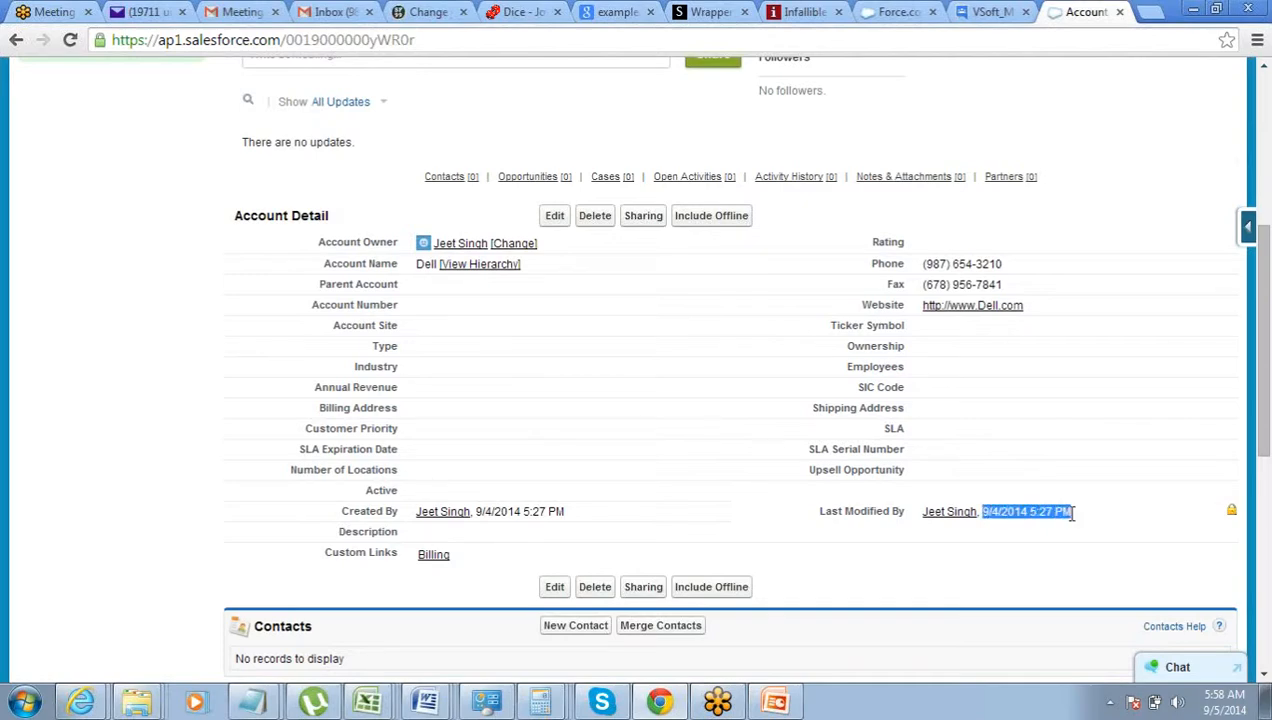
{"action": "scroll", "coordinate": [1072, 513], "scroll_direction": "up", "scroll_amount": 4}
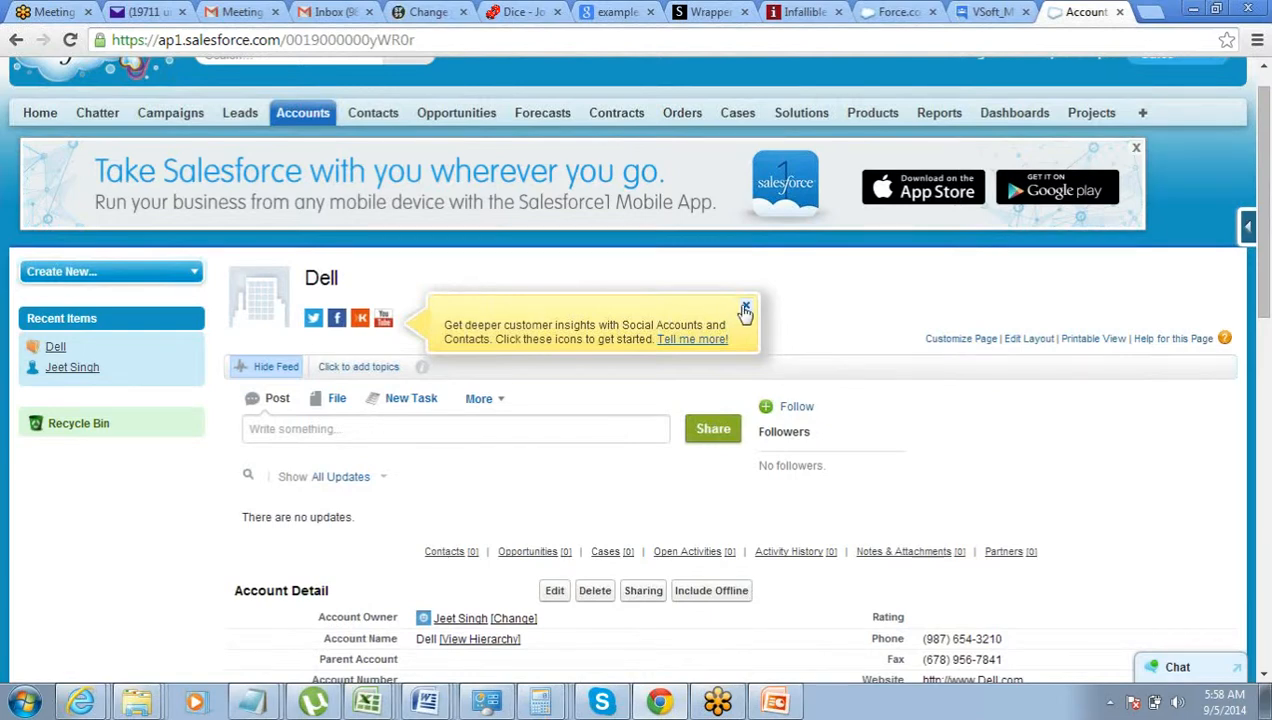
{"action": "left_click", "coordinate": [745, 310]}
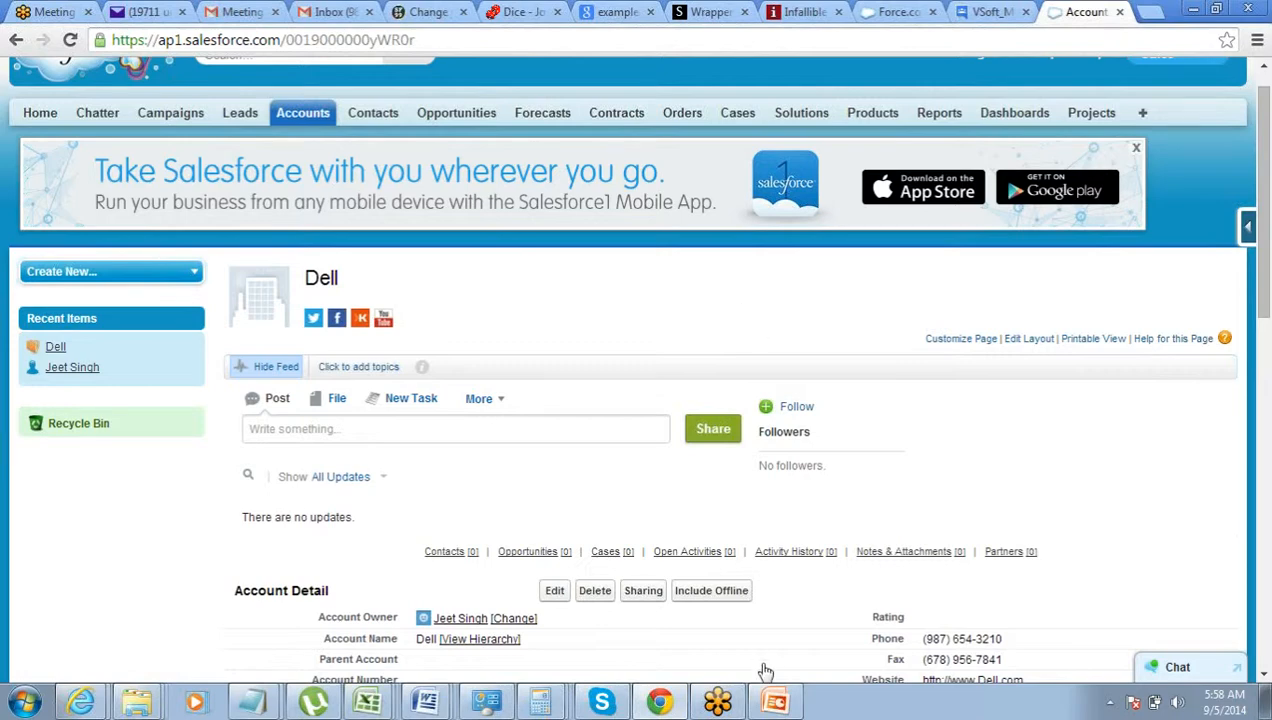
Switch to the Data_Management presentation in PowerPoint and start the slide show from the Importing Data slide
{"action": "left_click", "coordinate": [776, 703]}
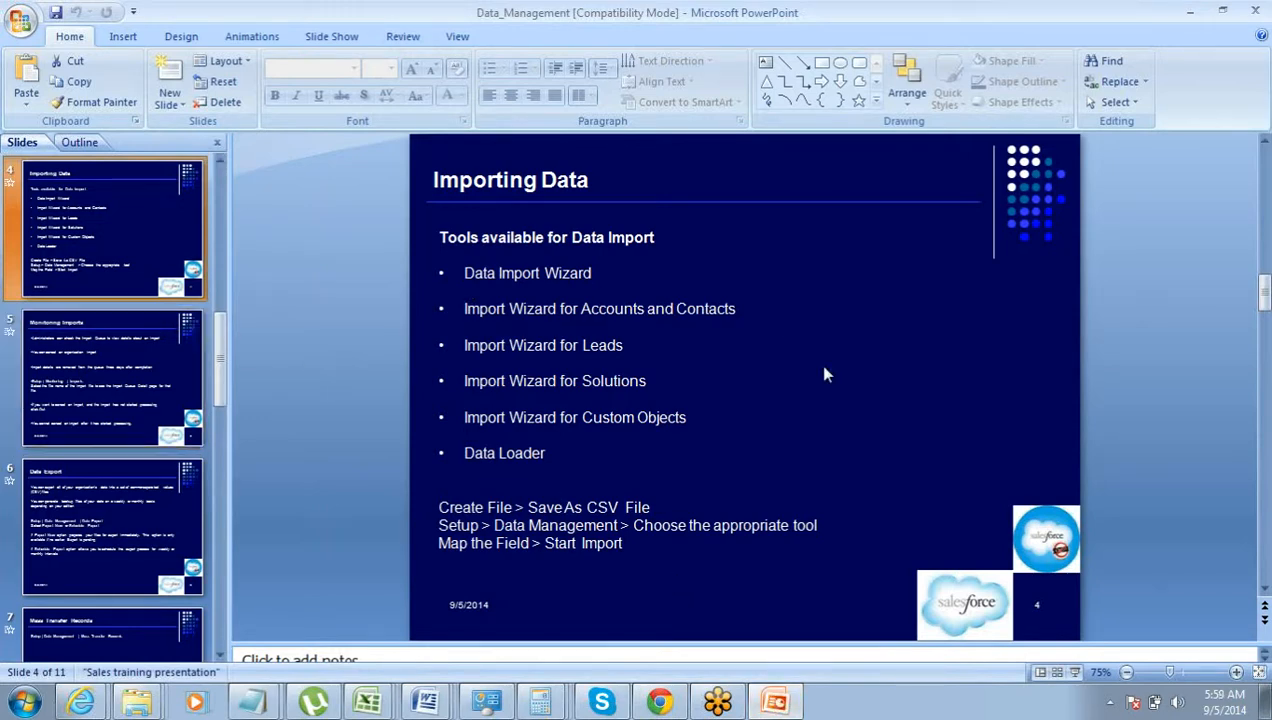
{"action": "left_click", "coordinate": [1075, 673]}
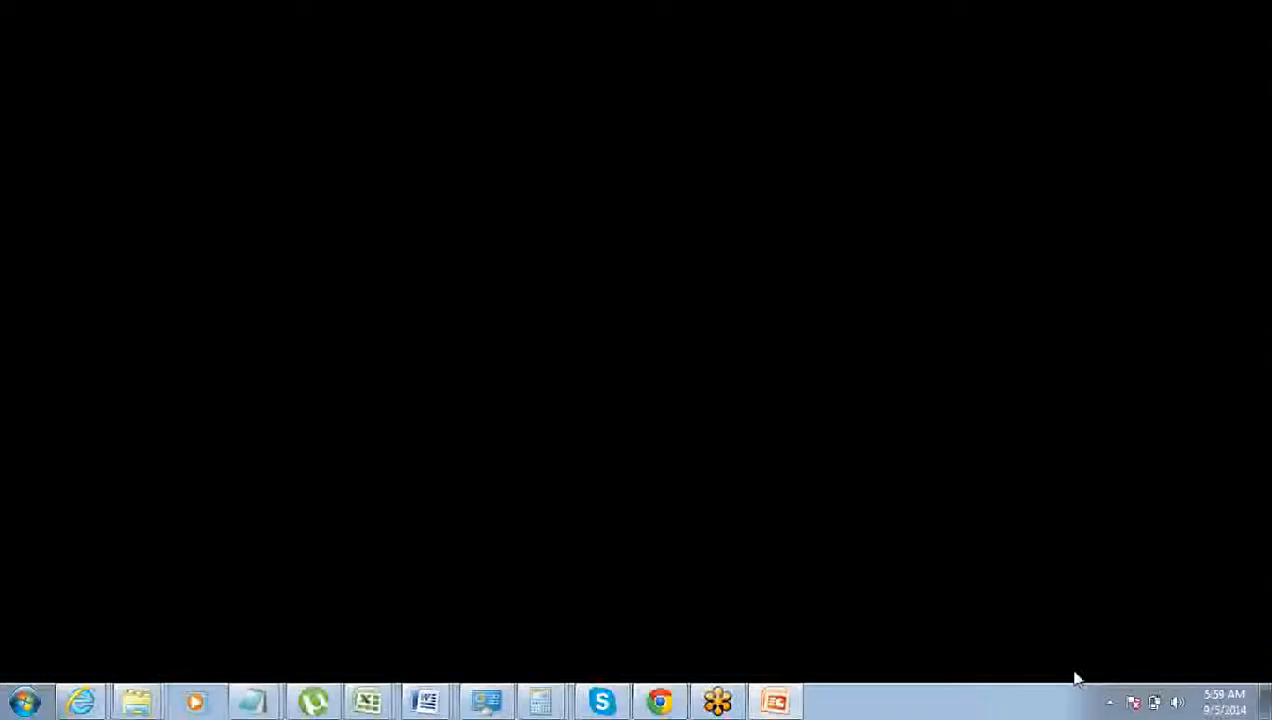
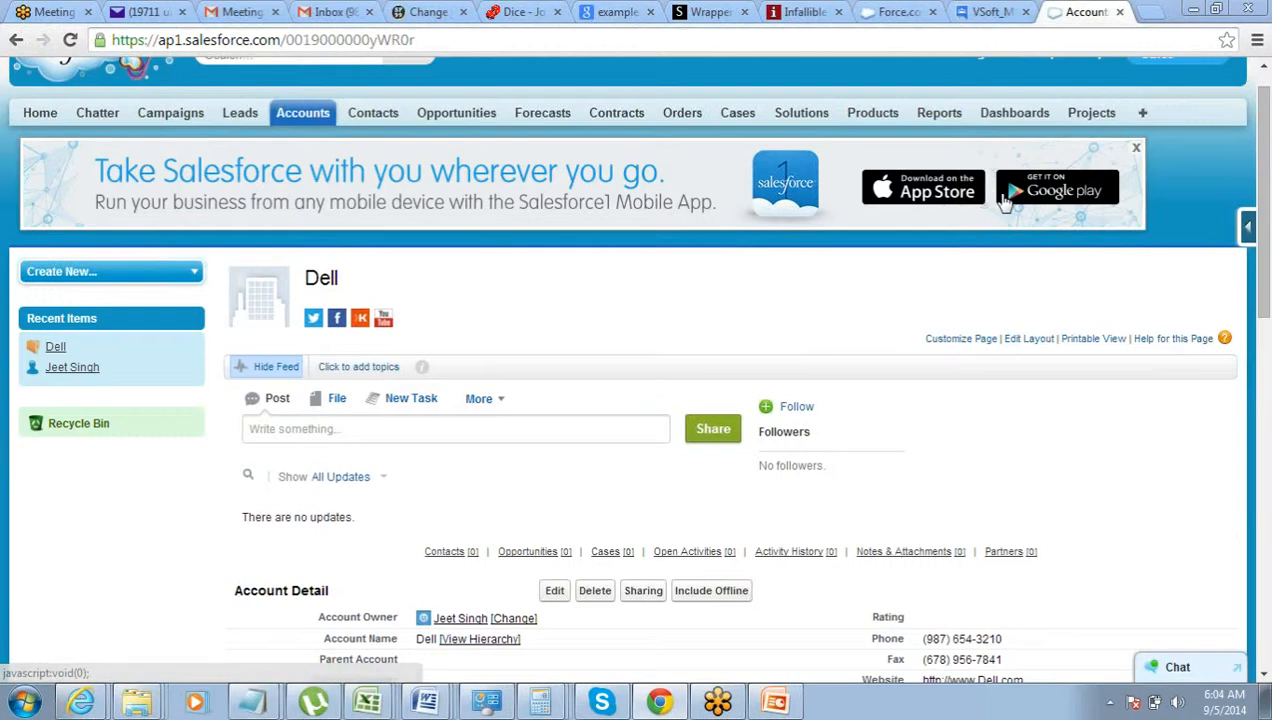
Dismiss the mobile app banner, then open the Schedule Export form of the Data Export service in the Data Management setup
{"action": "scroll", "coordinate": [1199, 214], "scroll_direction": "up", "scroll_amount": 1}
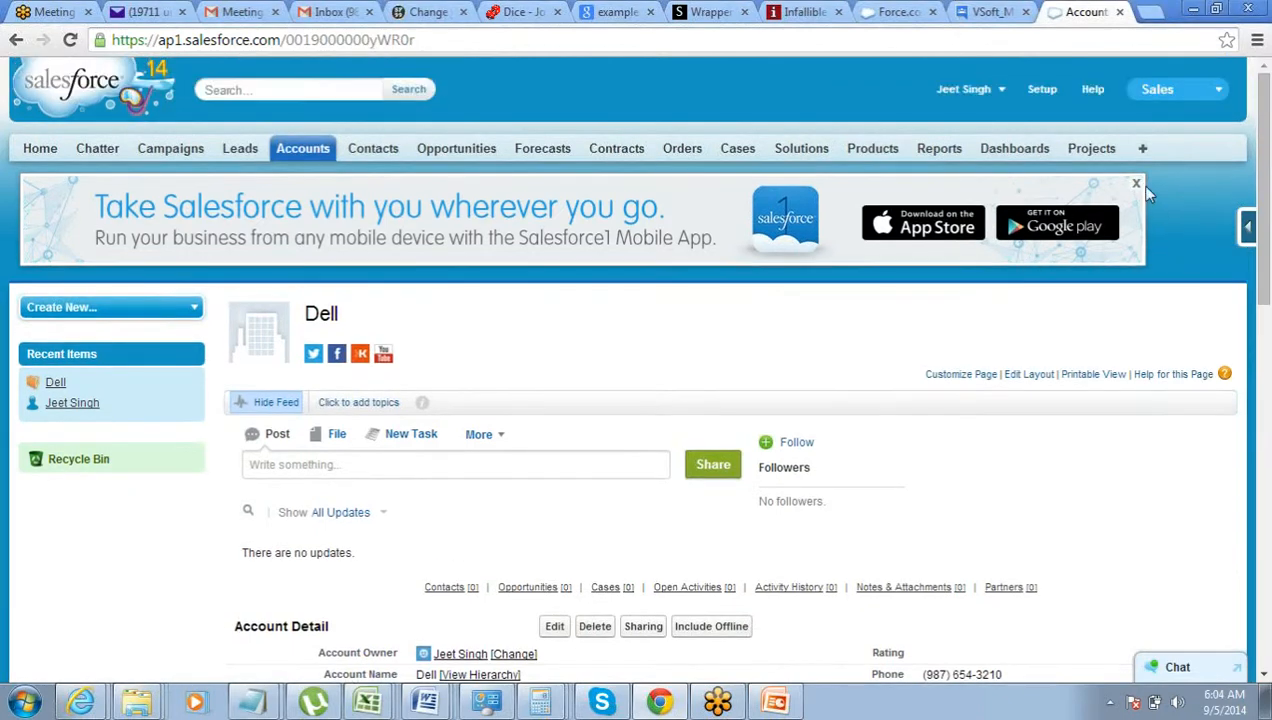
{"action": "left_click", "coordinate": [1136, 182]}
{"action": "left_click", "coordinate": [1042, 92]}
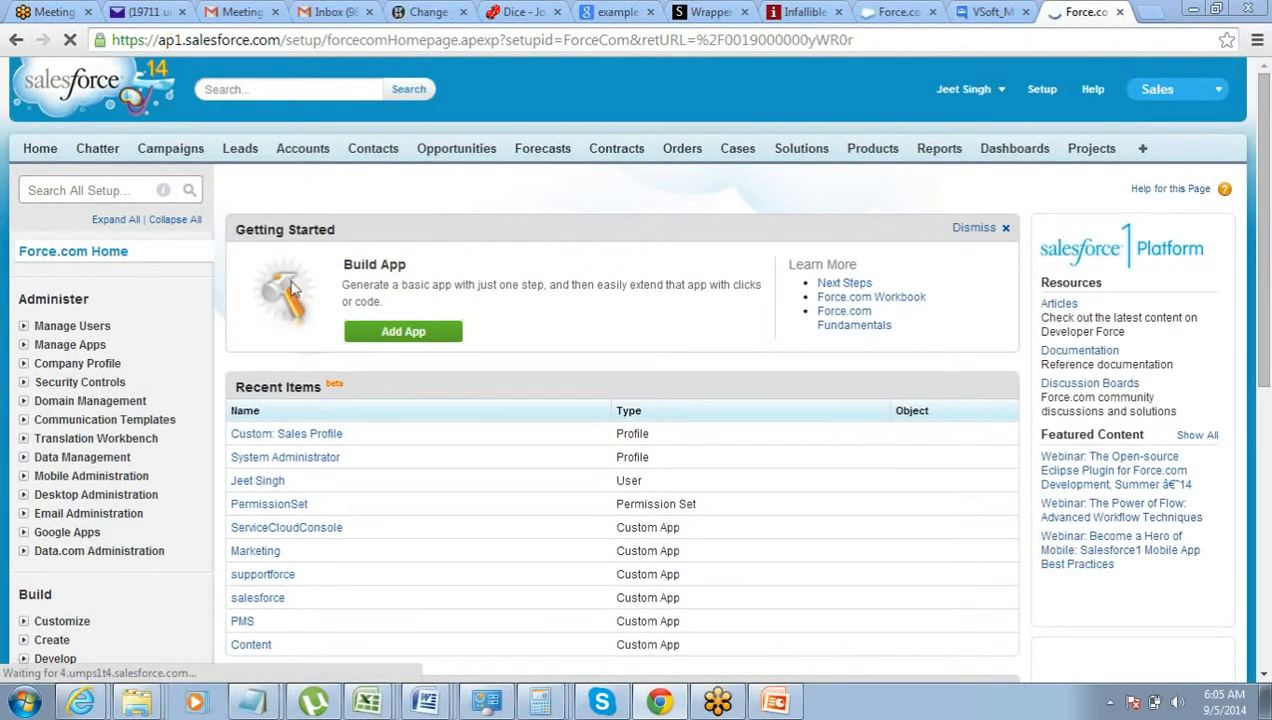
{"action": "left_click", "coordinate": [25, 457]}
{"action": "scroll", "coordinate": [30, 460], "scroll_direction": "down", "scroll_amount": 2}
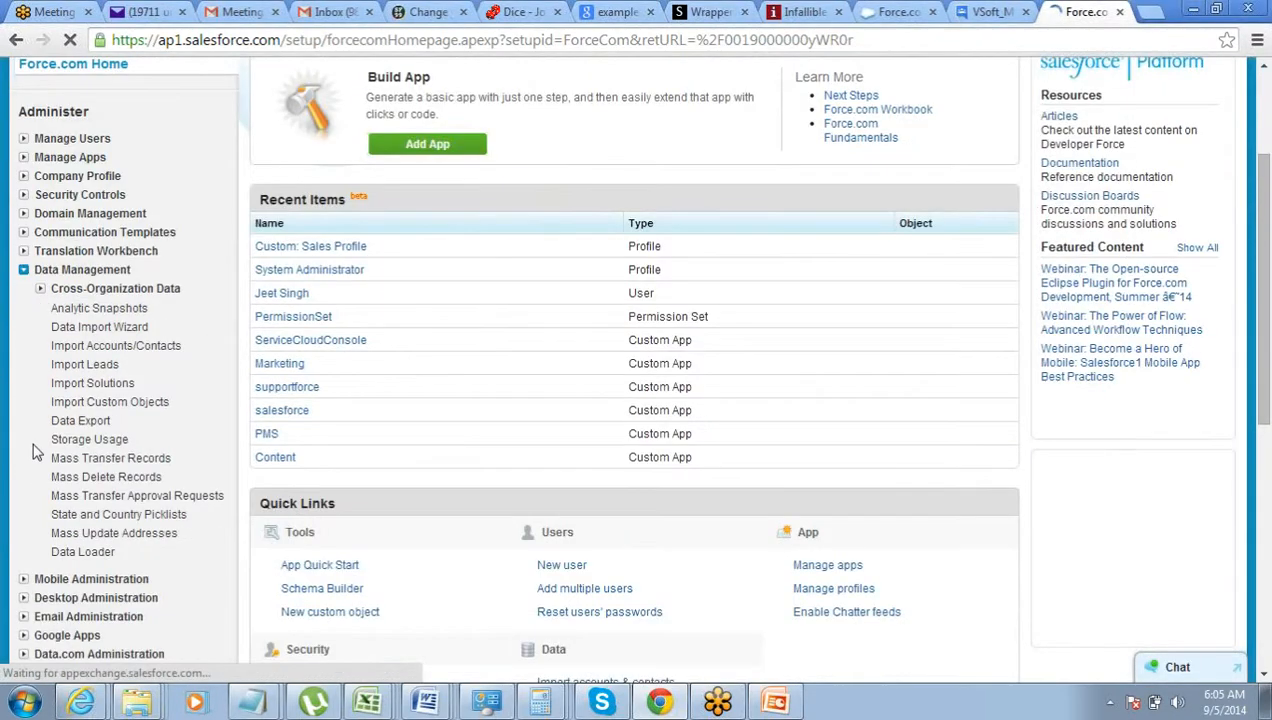
{"action": "left_click", "coordinate": [75, 422]}
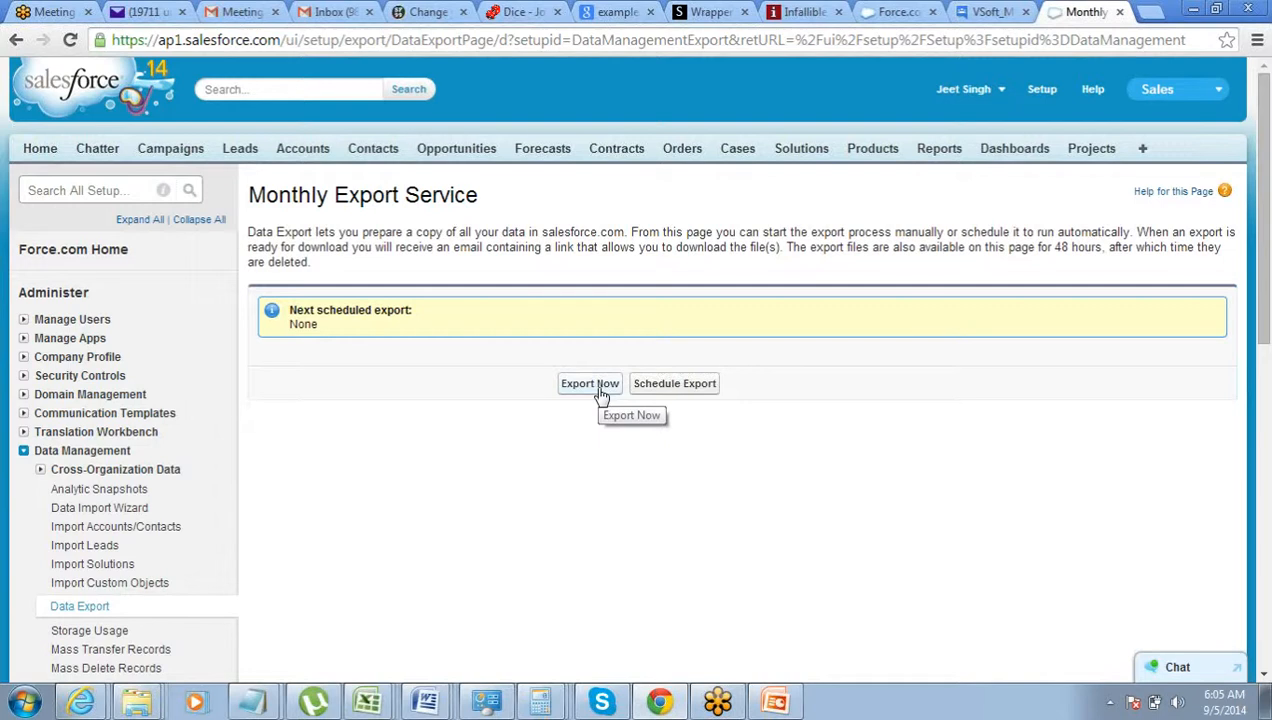
{"action": "left_click", "coordinate": [661, 393]}
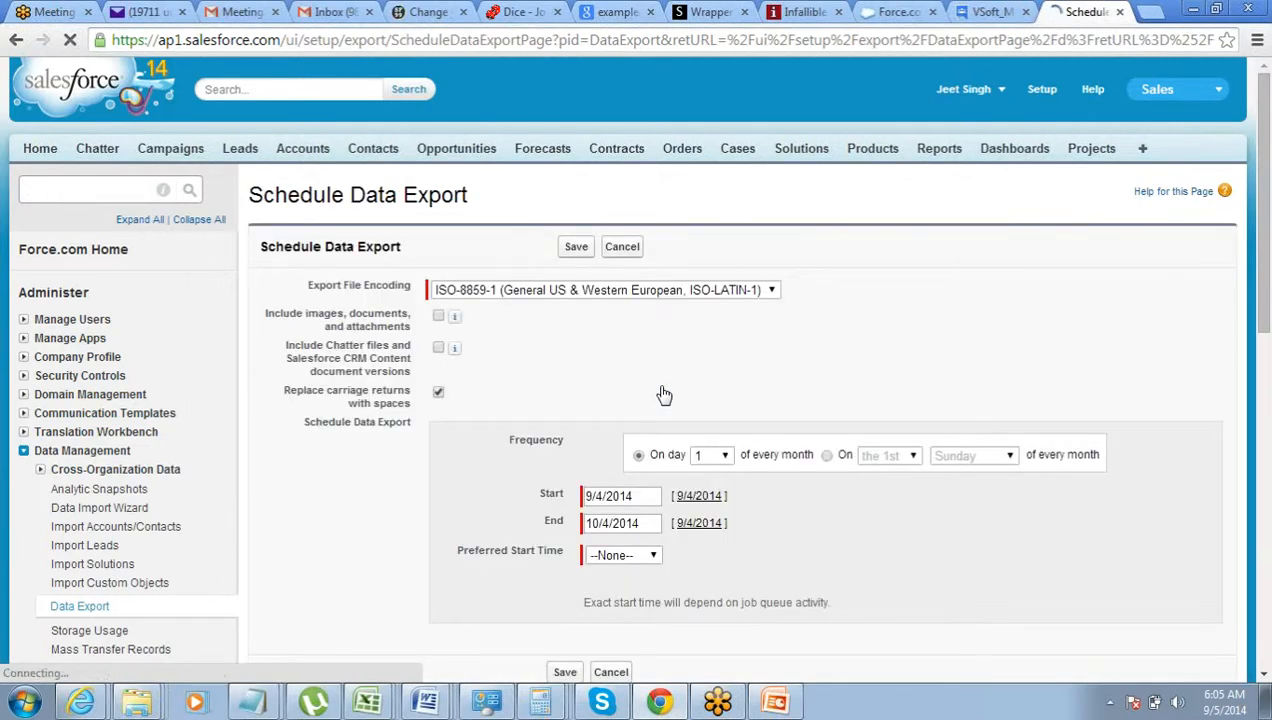
Examine the schedule options and the full list of data types that the scheduled export can include
{"action": "scroll", "coordinate": [661, 393], "scroll_direction": "down", "scroll_amount": 4}
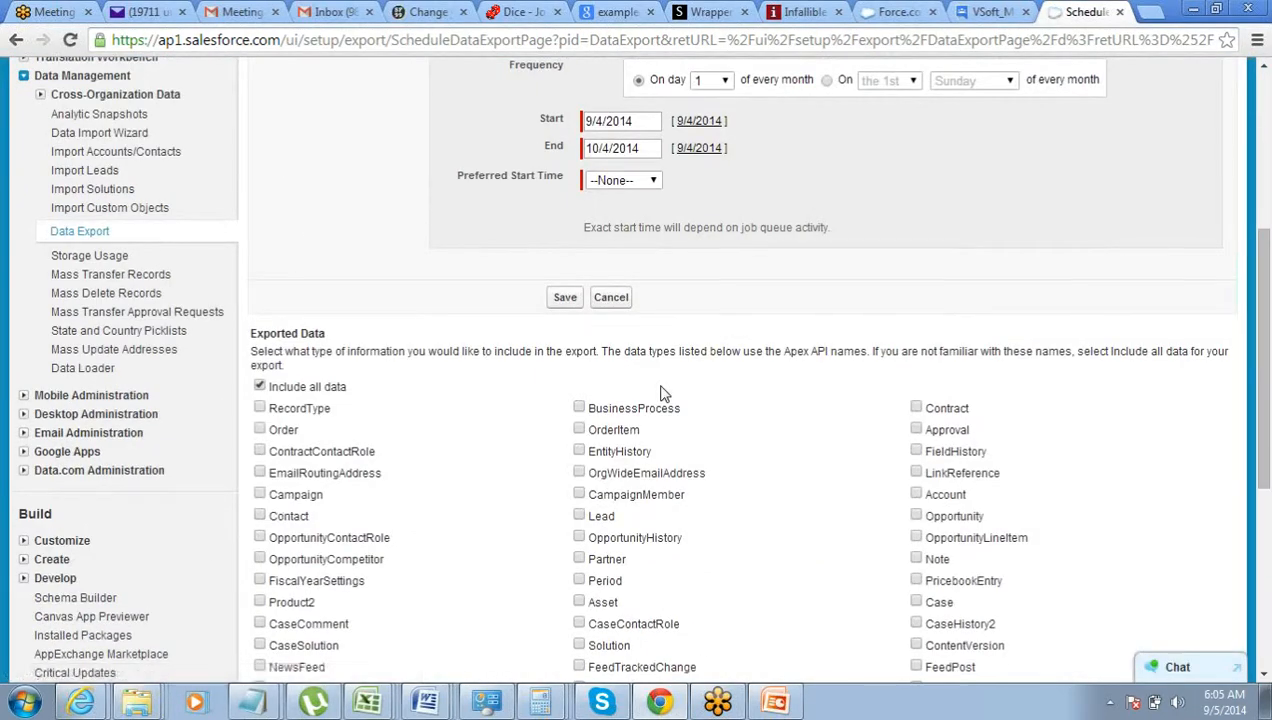
{"action": "scroll", "coordinate": [661, 393], "scroll_direction": "up", "scroll_amount": 1}
{"action": "scroll", "coordinate": [661, 393], "scroll_direction": "up", "scroll_amount": 2}
{"action": "scroll", "coordinate": [630, 330], "scroll_direction": "down", "scroll_amount": 1}
{"action": "scroll", "coordinate": [620, 302], "scroll_direction": "up", "scroll_amount": 1}
{"action": "scroll", "coordinate": [466, 258], "scroll_direction": "down", "scroll_amount": 2}
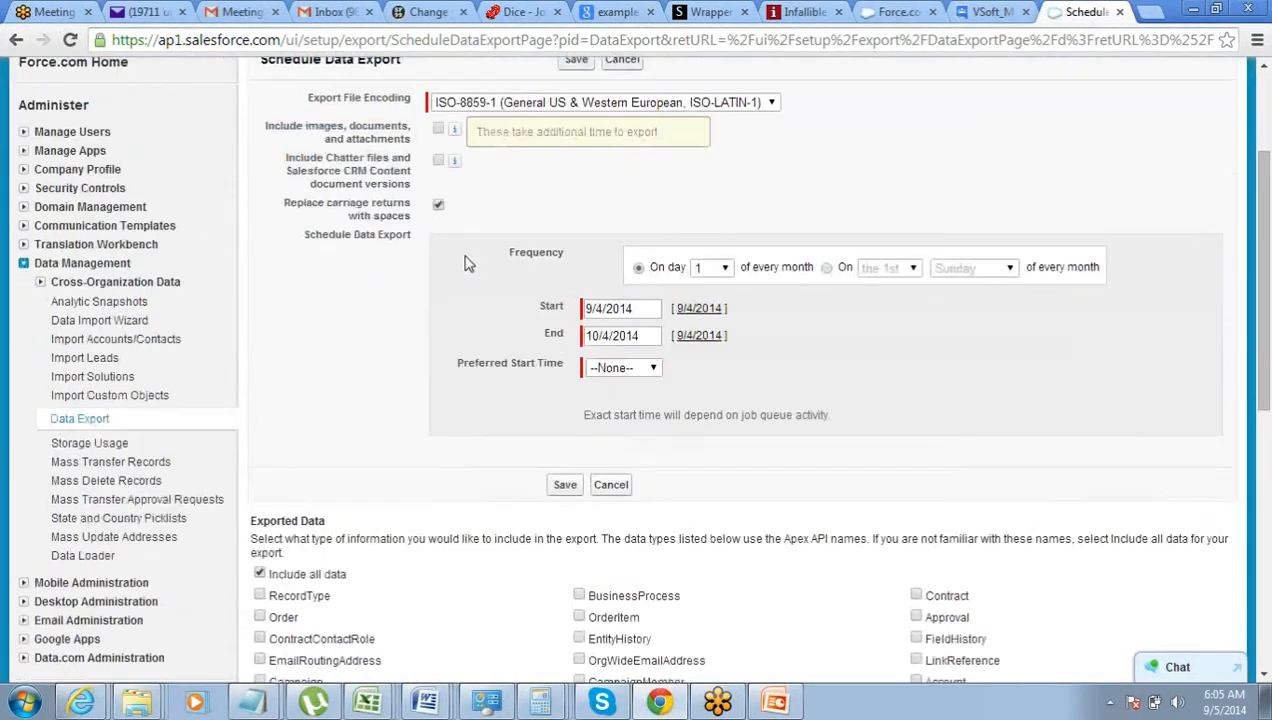
{"action": "scroll", "coordinate": [466, 262], "scroll_direction": "down", "scroll_amount": 1}
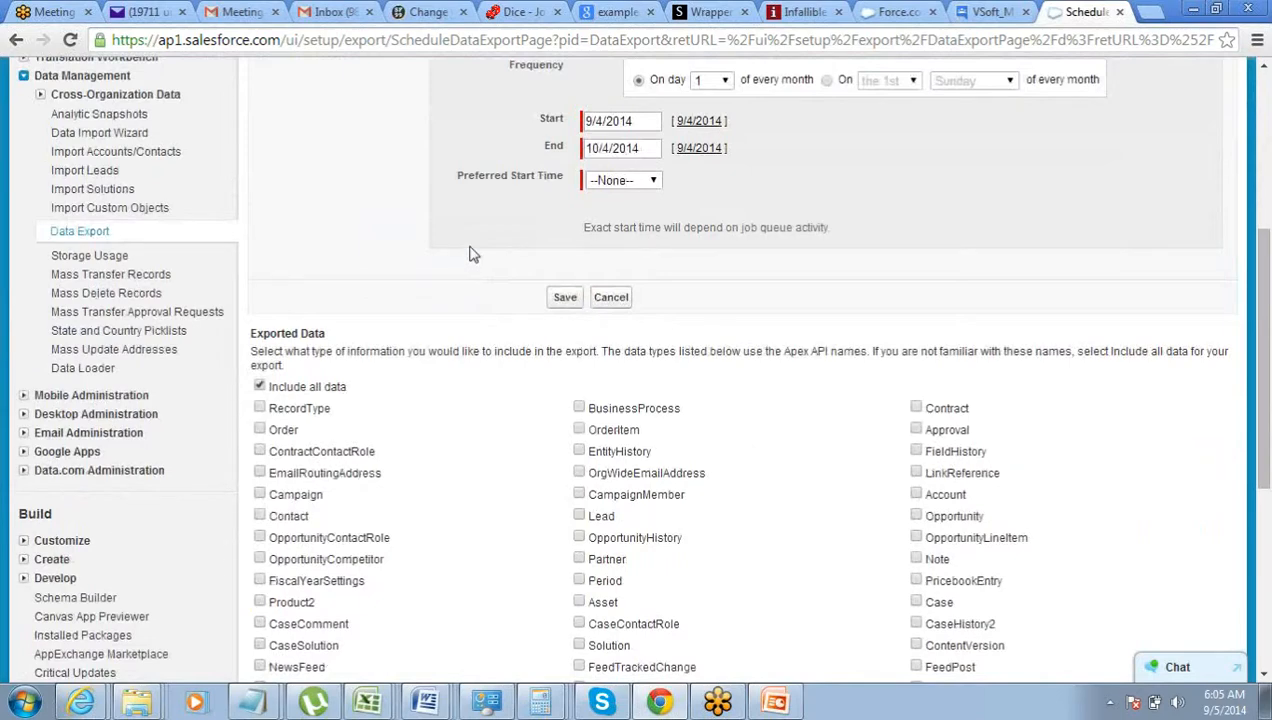
{"action": "scroll", "coordinate": [470, 254], "scroll_direction": "up", "scroll_amount": 2}
{"action": "scroll", "coordinate": [470, 254], "scroll_direction": "down", "scroll_amount": 2}
{"action": "scroll", "coordinate": [601, 514], "scroll_direction": "down", "scroll_amount": 5}
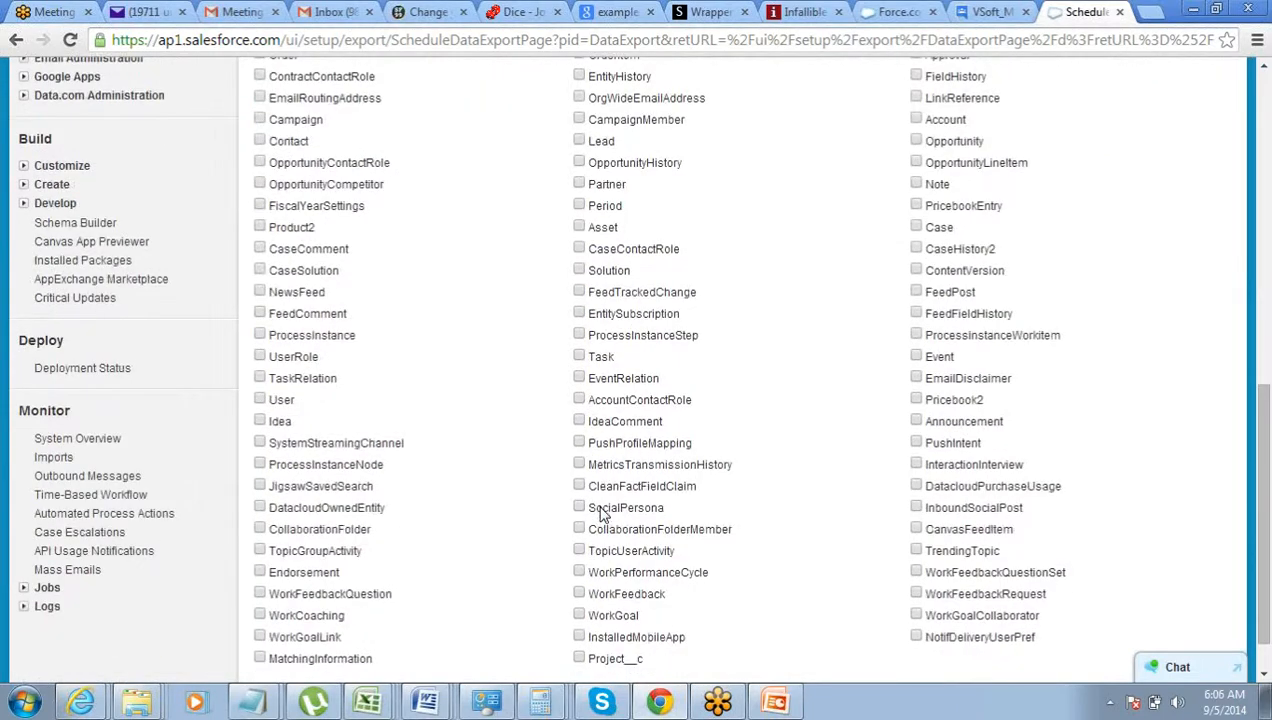
{"action": "scroll", "coordinate": [601, 514], "scroll_direction": "down", "scroll_amount": 1}
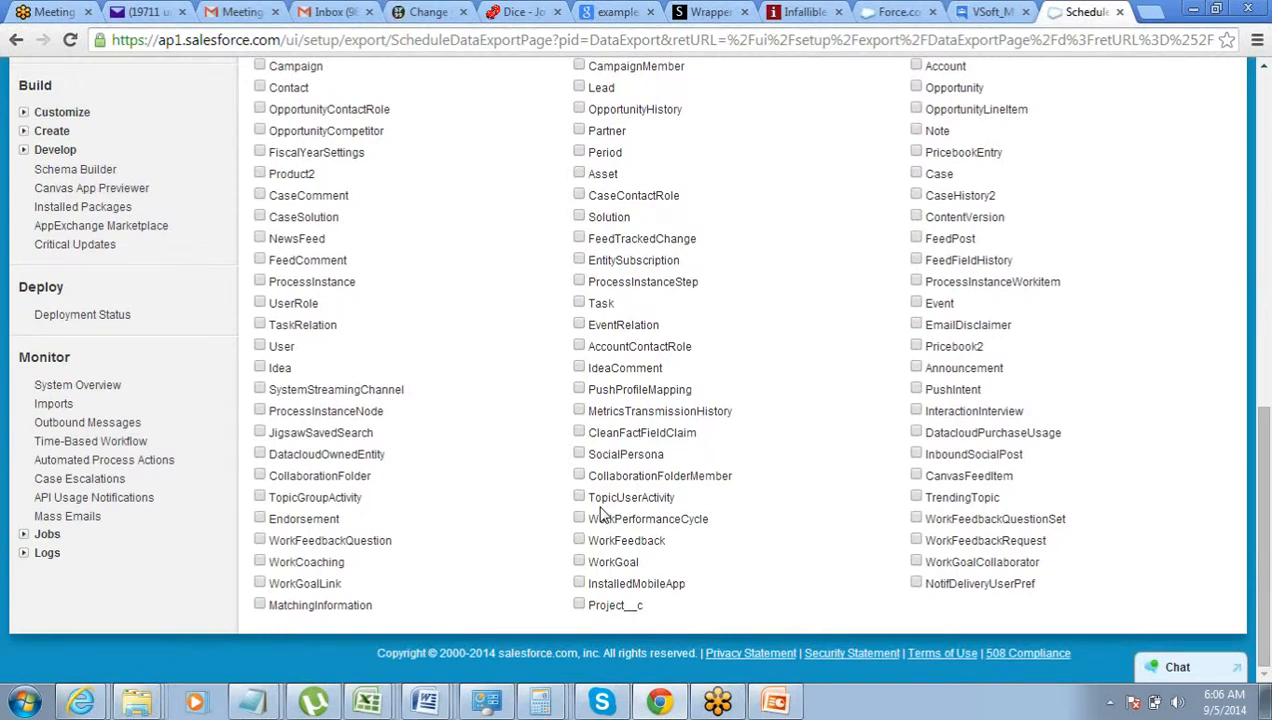
{"action": "scroll", "coordinate": [601, 514], "scroll_direction": "up", "scroll_amount": 1}
{"action": "scroll", "coordinate": [601, 514], "scroll_direction": "down", "scroll_amount": 1}
{"action": "scroll", "coordinate": [605, 370], "scroll_direction": "up", "scroll_amount": 1}
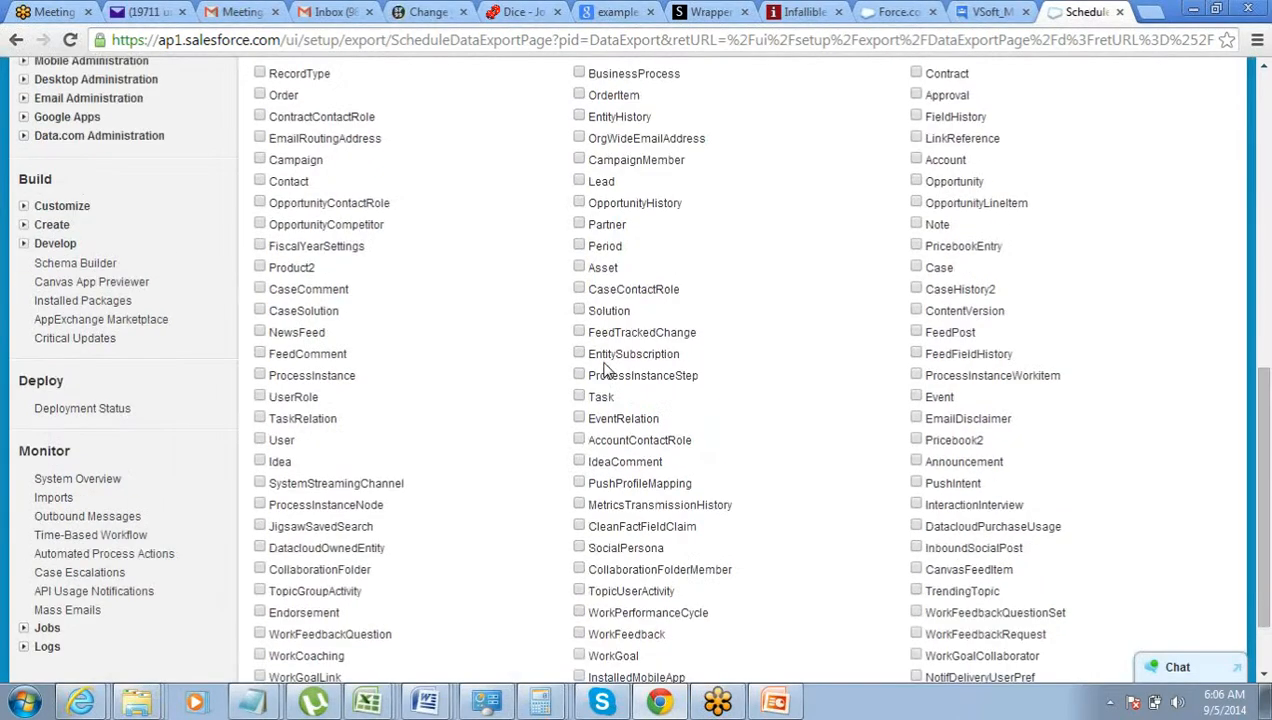
{"action": "scroll", "coordinate": [605, 370], "scroll_direction": "up", "scroll_amount": 1}
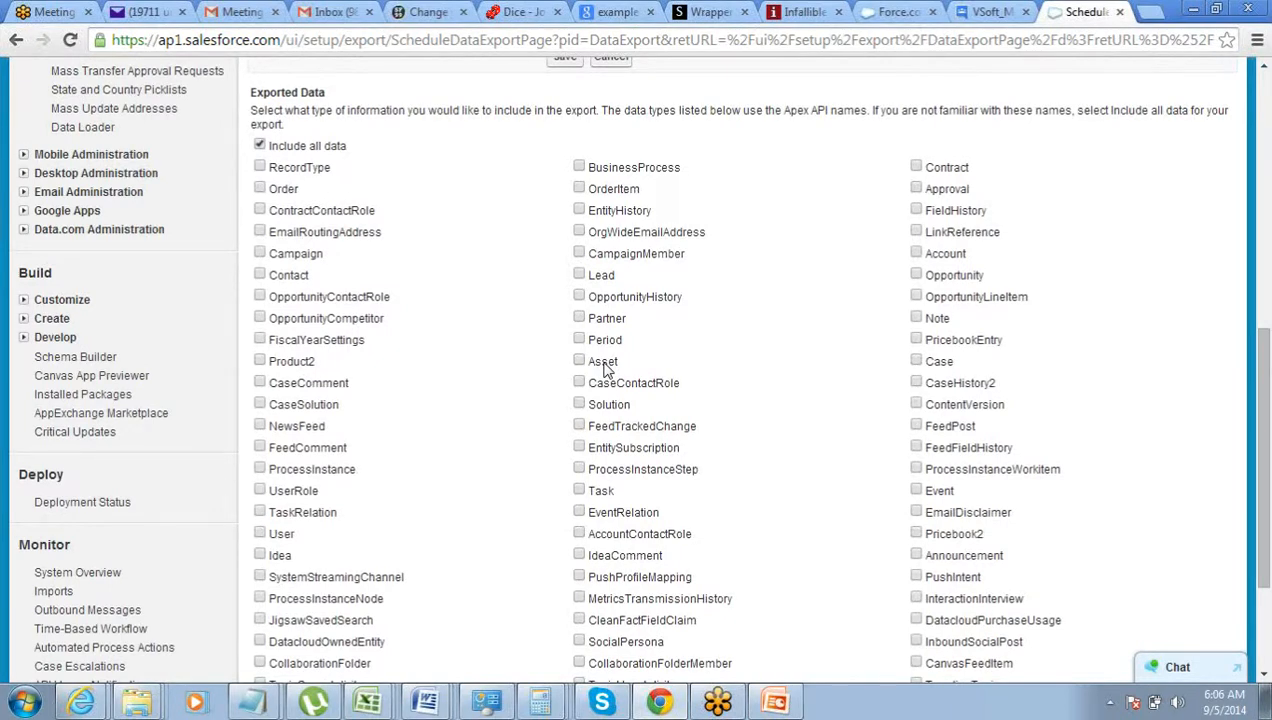
Find "project" on the page and include the Project__c data type in the export
{"action": "key", "text": "ctrl+f"}
{"action": "type", "text": "p"}
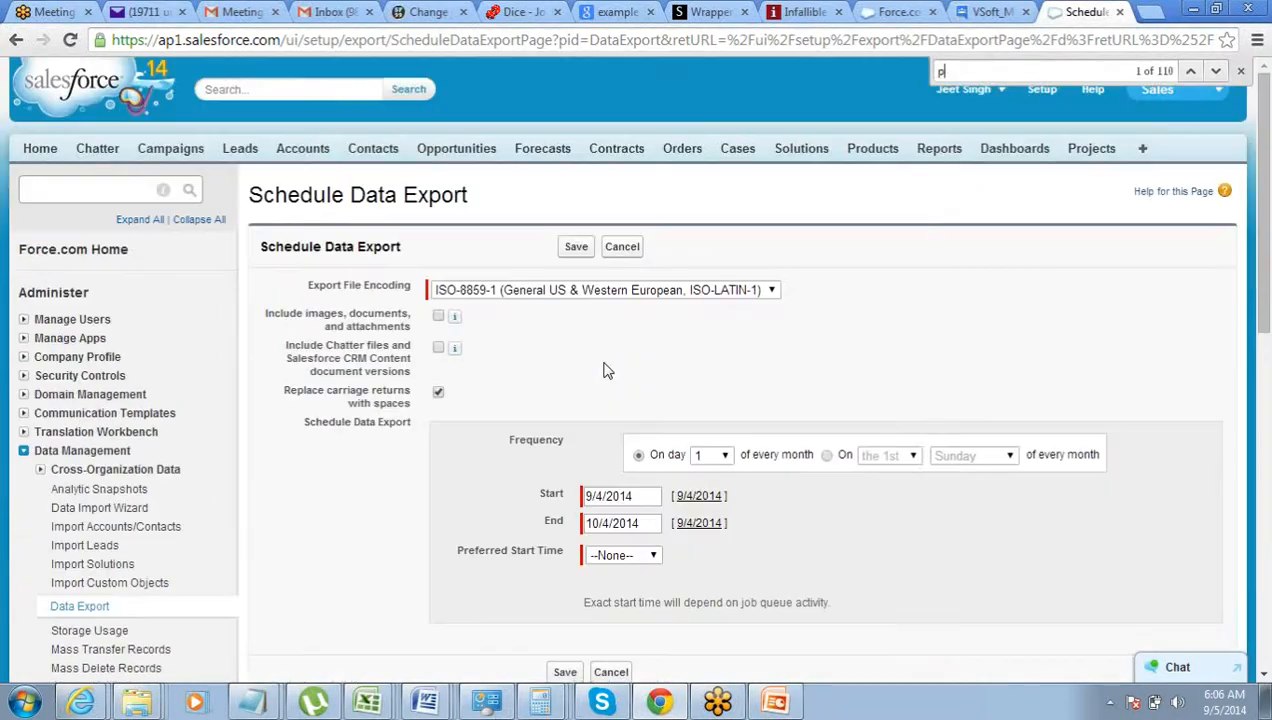
{"action": "type", "text": "roject"}
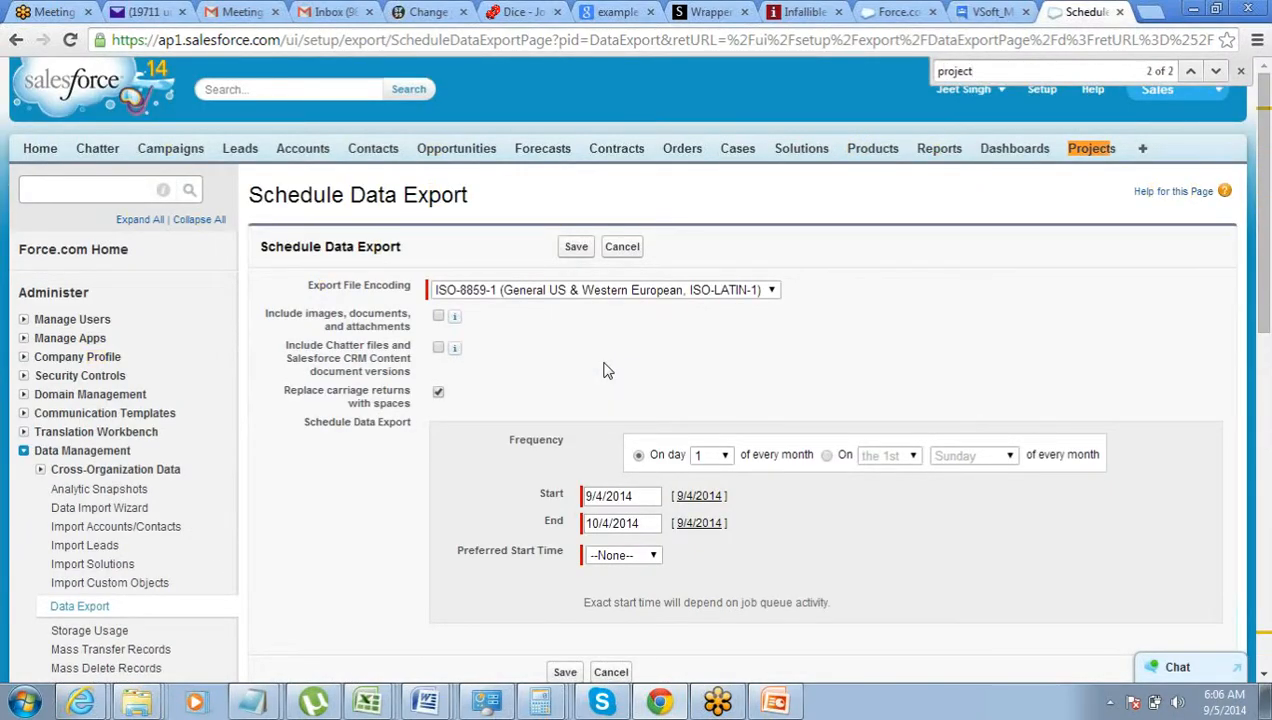
{"action": "key", "text": "Return"}
{"action": "left_click_drag", "start_coordinate": [650, 613], "coordinate": [590, 617]}
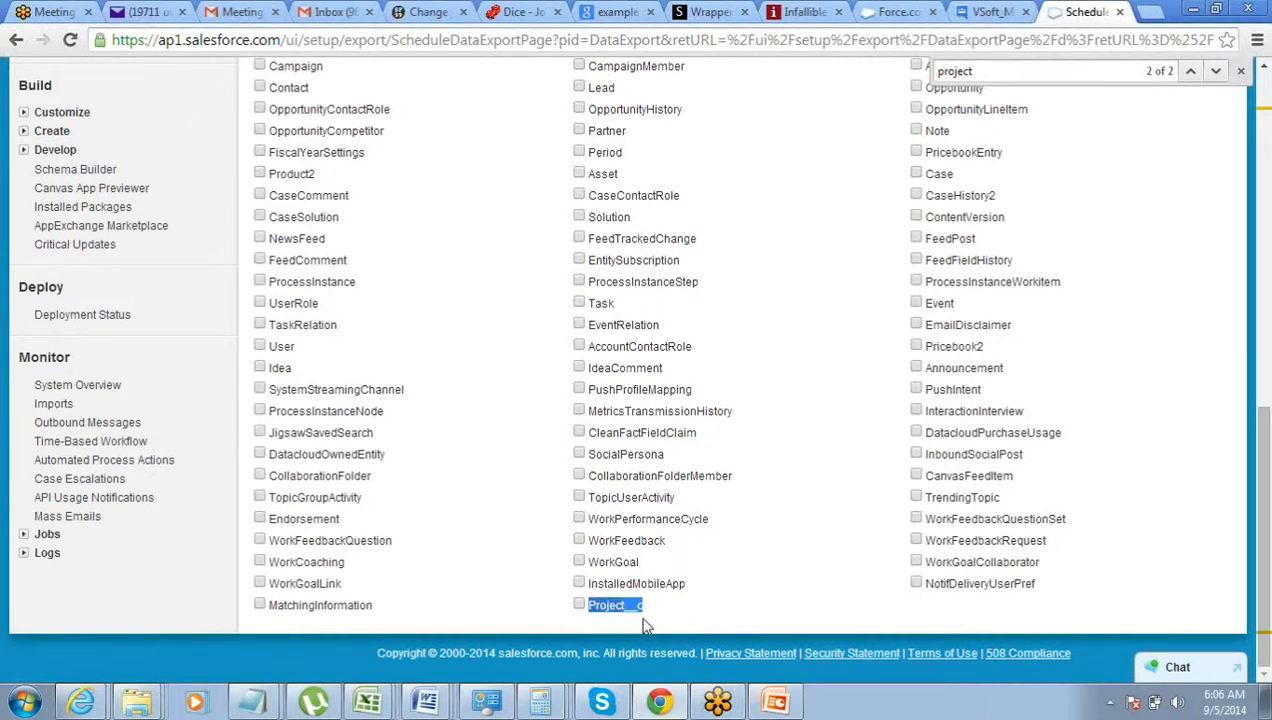
{"action": "left_click", "coordinate": [630, 607]}
Review the Exported Data list and search the page for a "profile" data type
{"action": "scroll", "coordinate": [634, 619], "scroll_direction": "up", "scroll_amount": 2}
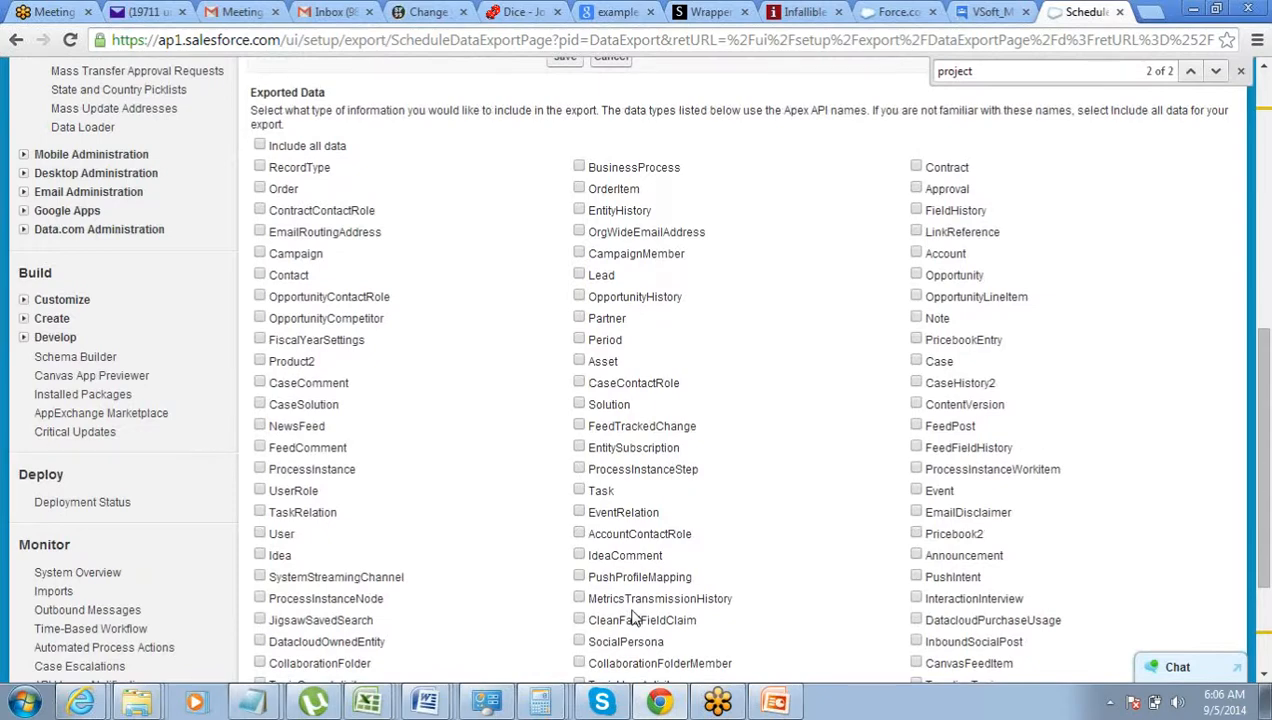
{"action": "scroll", "coordinate": [634, 619], "scroll_direction": "up", "scroll_amount": 6}
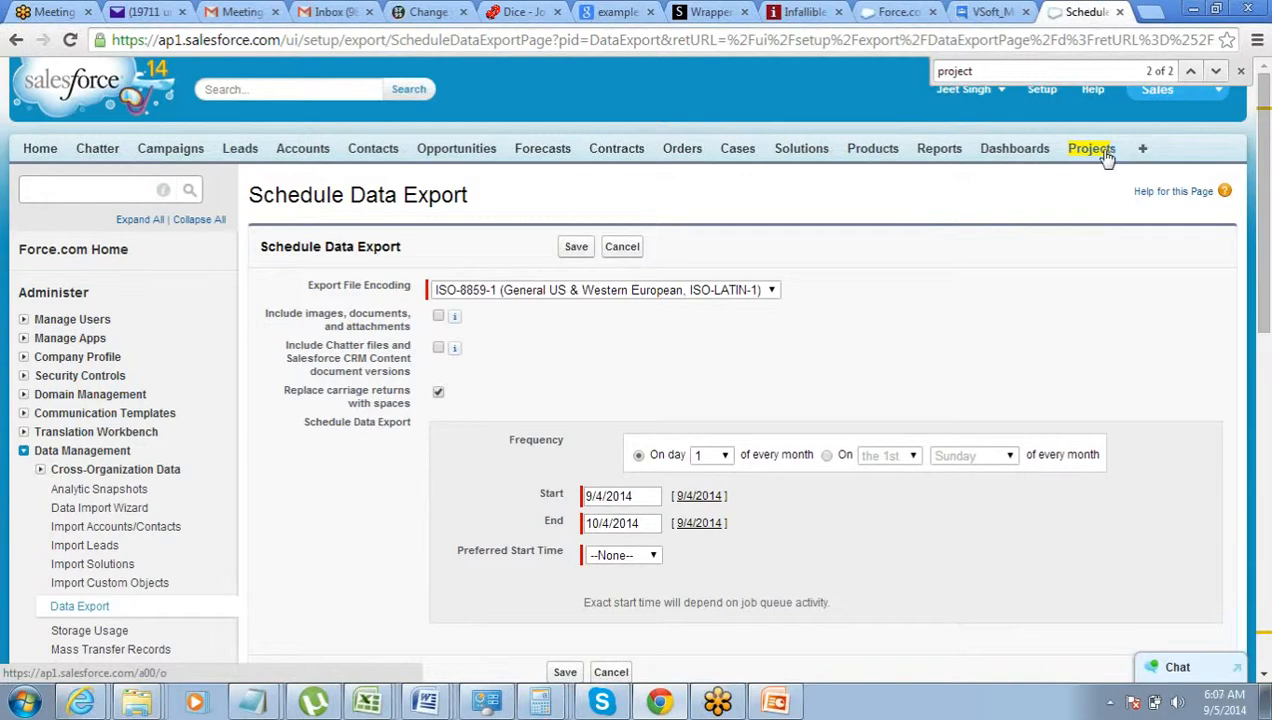
{"action": "scroll", "coordinate": [1018, 308], "scroll_direction": "down", "scroll_amount": 9}
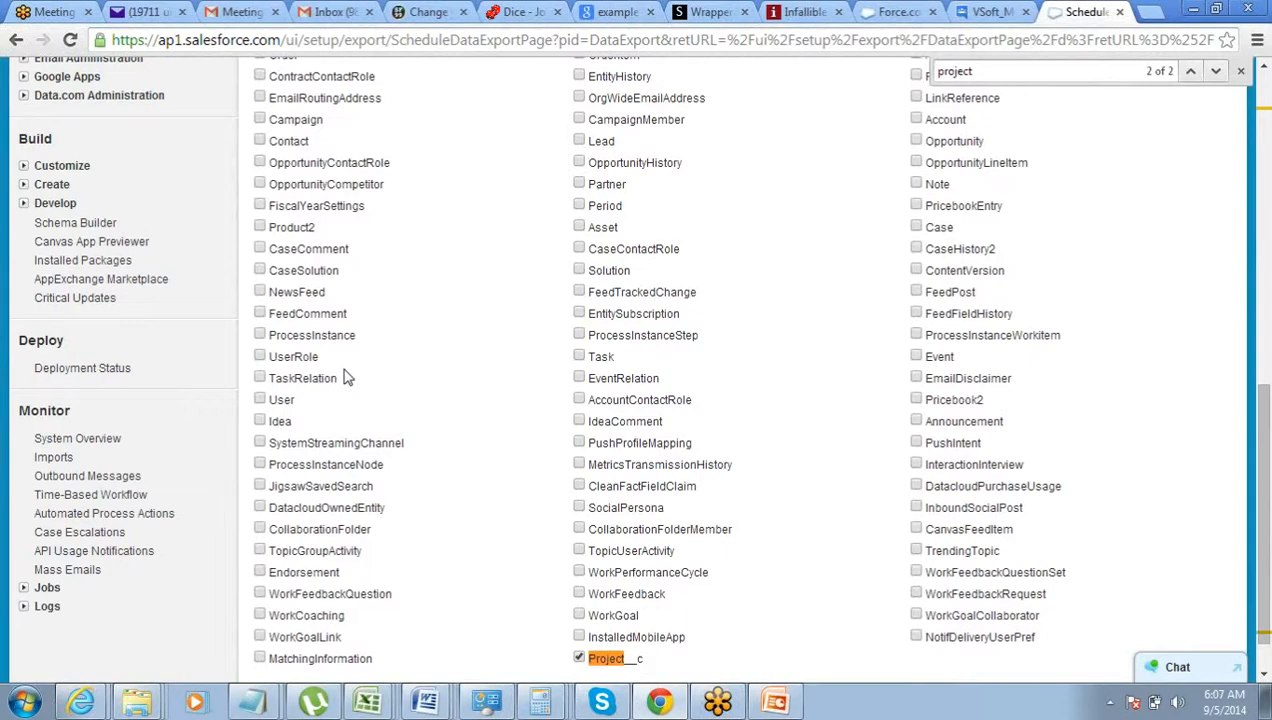
{"action": "key", "text": "ctrl+f"}
{"action": "type", "text": "profile"}
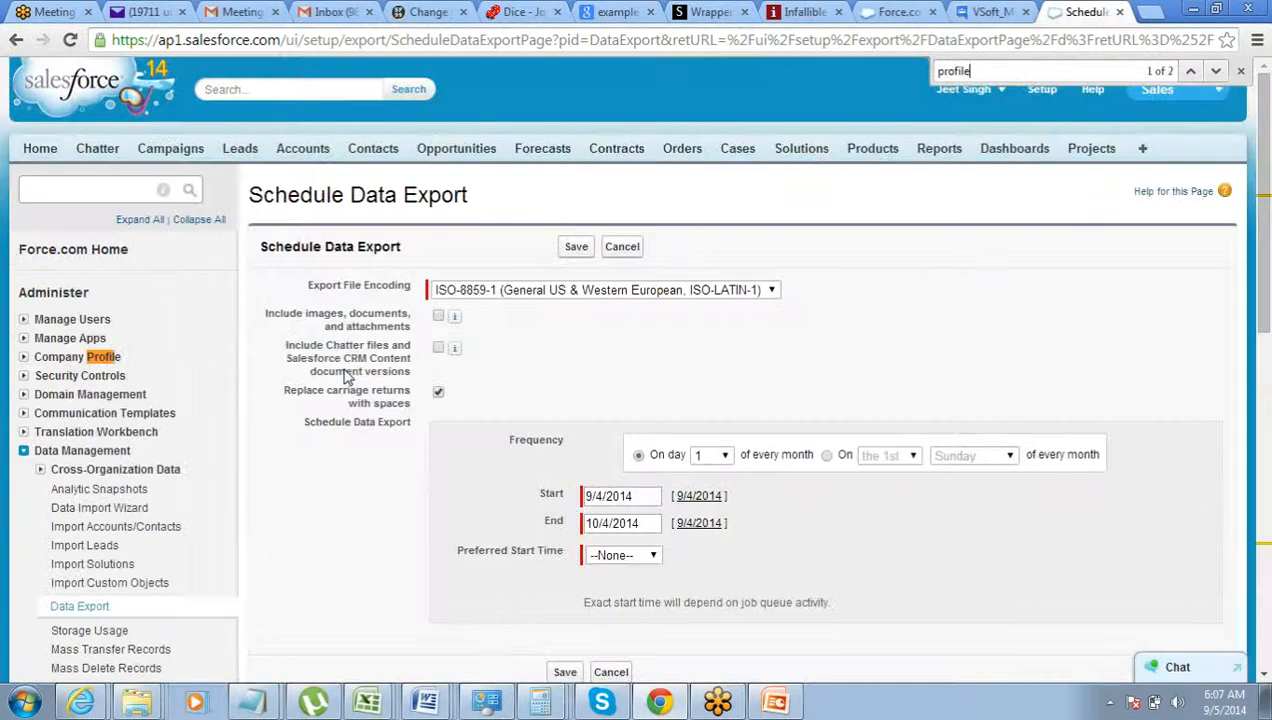
{"action": "key", "text": "Return"}
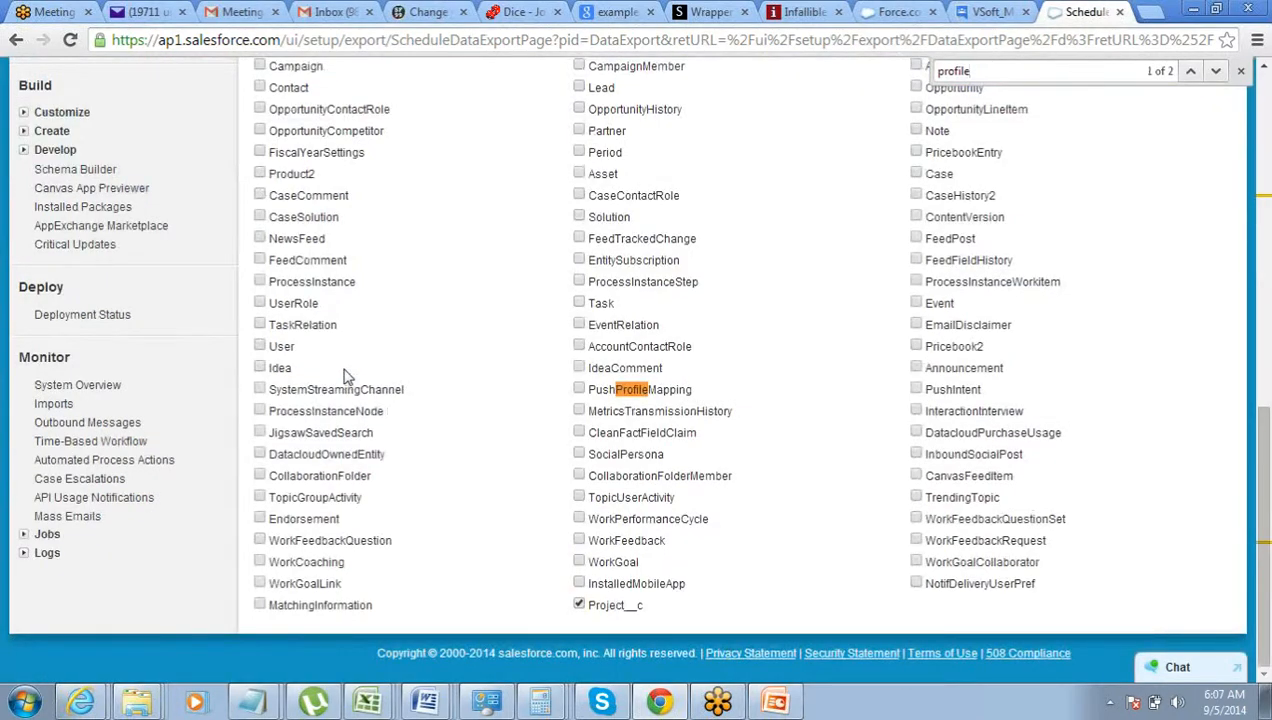
{"action": "key", "text": "Return"}
{"action": "key", "text": "Return"}
Include the Contact, Lead and Account data types in the scheduled export
{"action": "scroll", "coordinate": [446, 238], "scroll_direction": "up", "scroll_amount": 3}
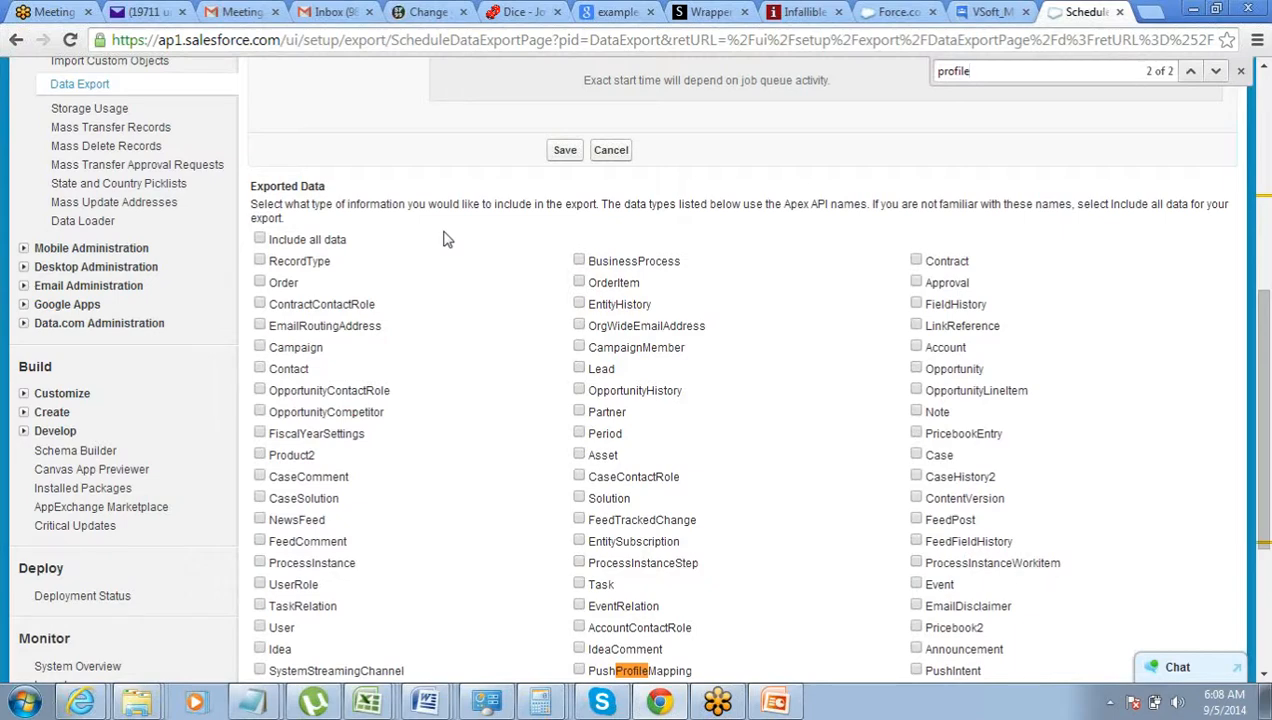
{"action": "scroll", "coordinate": [472, 237], "scroll_direction": "up", "scroll_amount": 5}
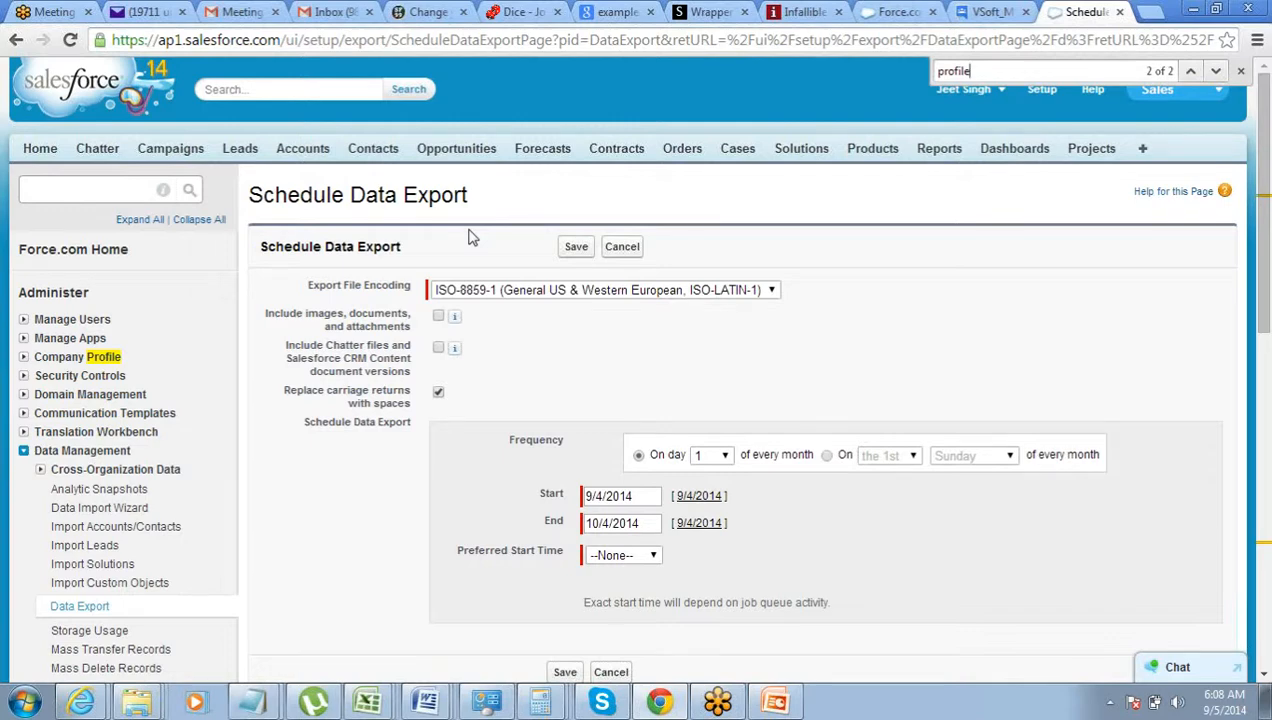
{"action": "scroll", "coordinate": [465, 236], "scroll_direction": "down", "scroll_amount": 4}
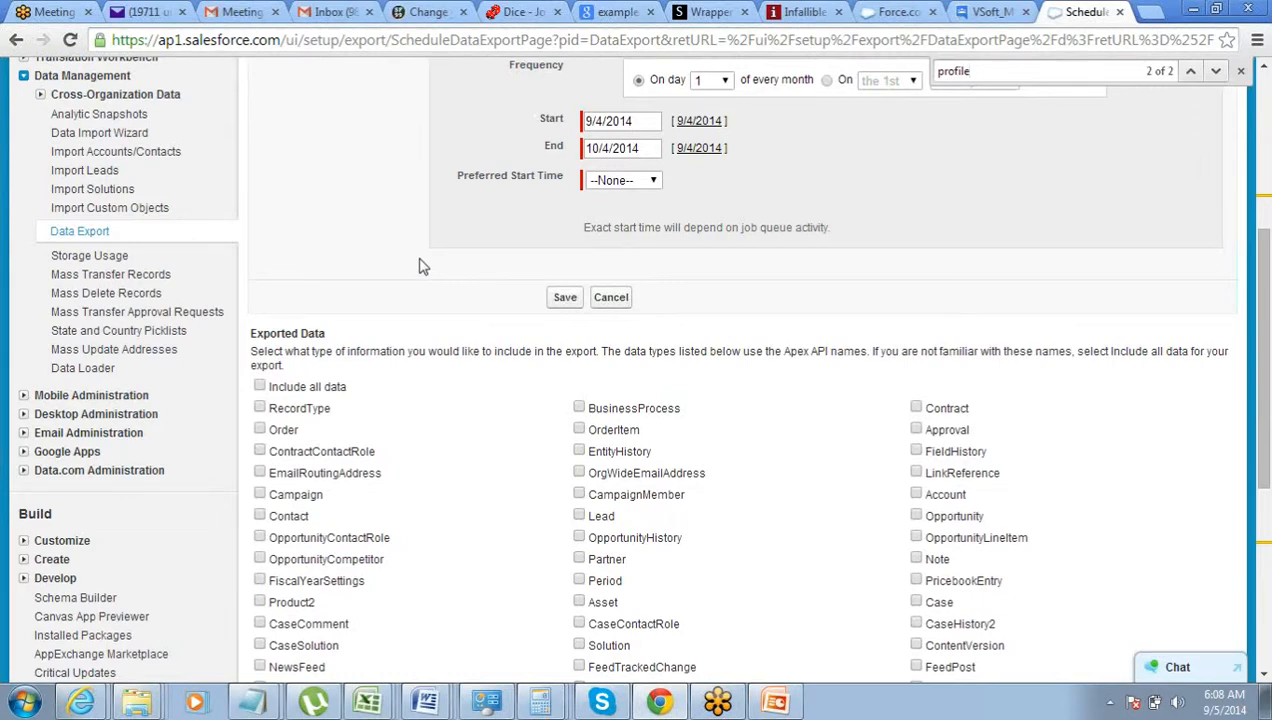
{"action": "scroll", "coordinate": [420, 263], "scroll_direction": "down", "scroll_amount": 2}
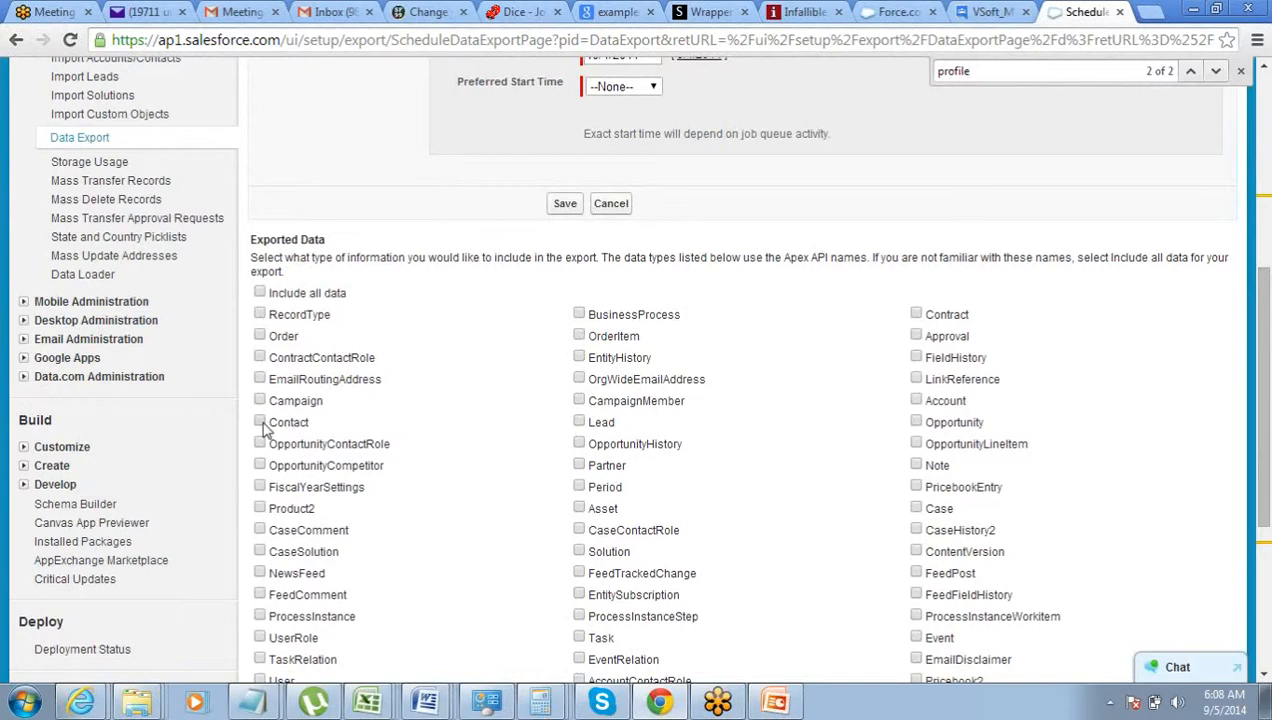
{"action": "left_click", "coordinate": [580, 422]}
{"action": "left_click", "coordinate": [916, 401]}
{"action": "scroll", "coordinate": [582, 428], "scroll_direction": "up", "scroll_amount": 2}
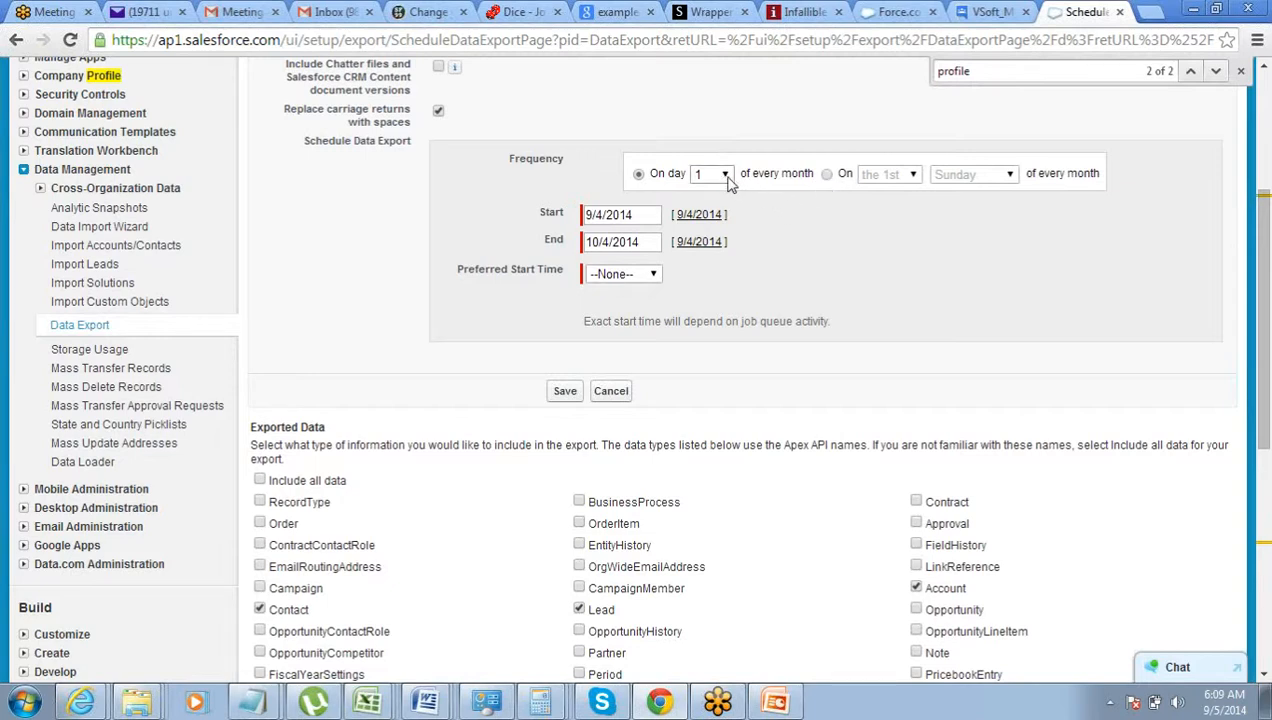
Check the scheduled export's start date and set its end date to 12/31/2014
{"action": "left_click", "coordinate": [649, 214]}
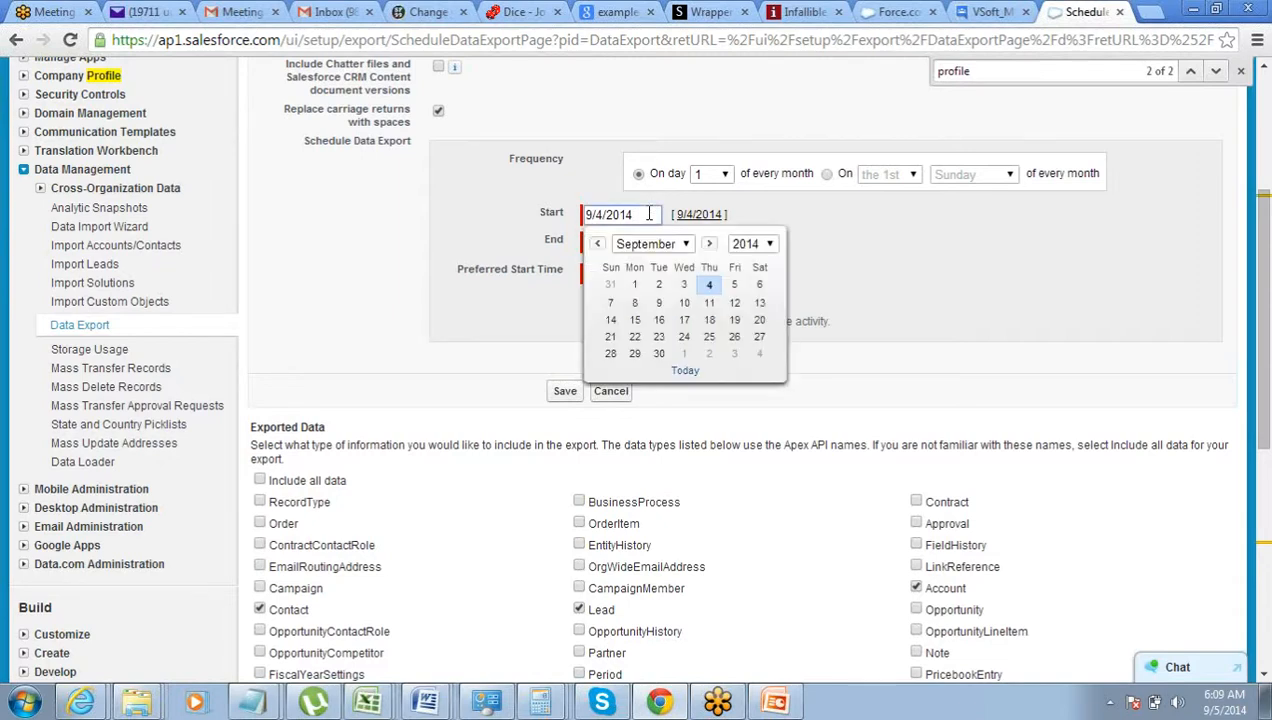
{"action": "left_click", "coordinate": [537, 258]}
{"action": "left_click", "coordinate": [653, 243]}
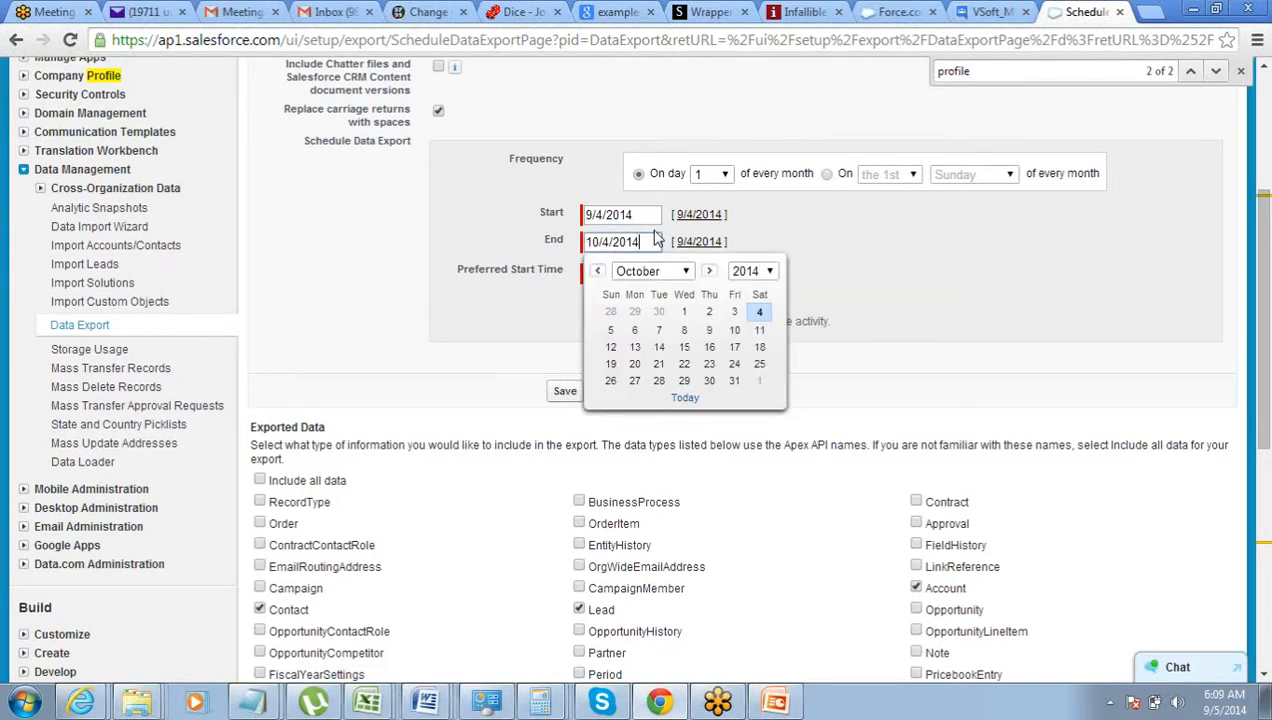
{"action": "left_click", "coordinate": [687, 275]}
{"action": "left_click", "coordinate": [668, 452]}
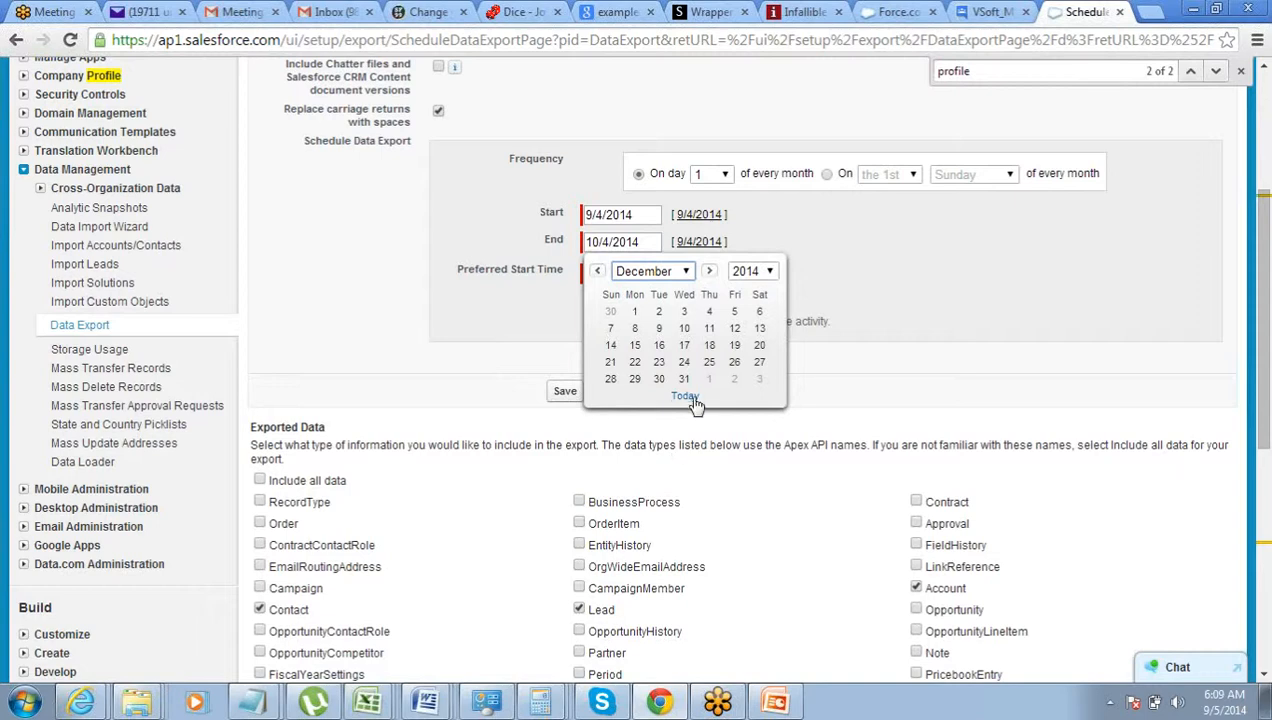
{"action": "left_click", "coordinate": [684, 379]}
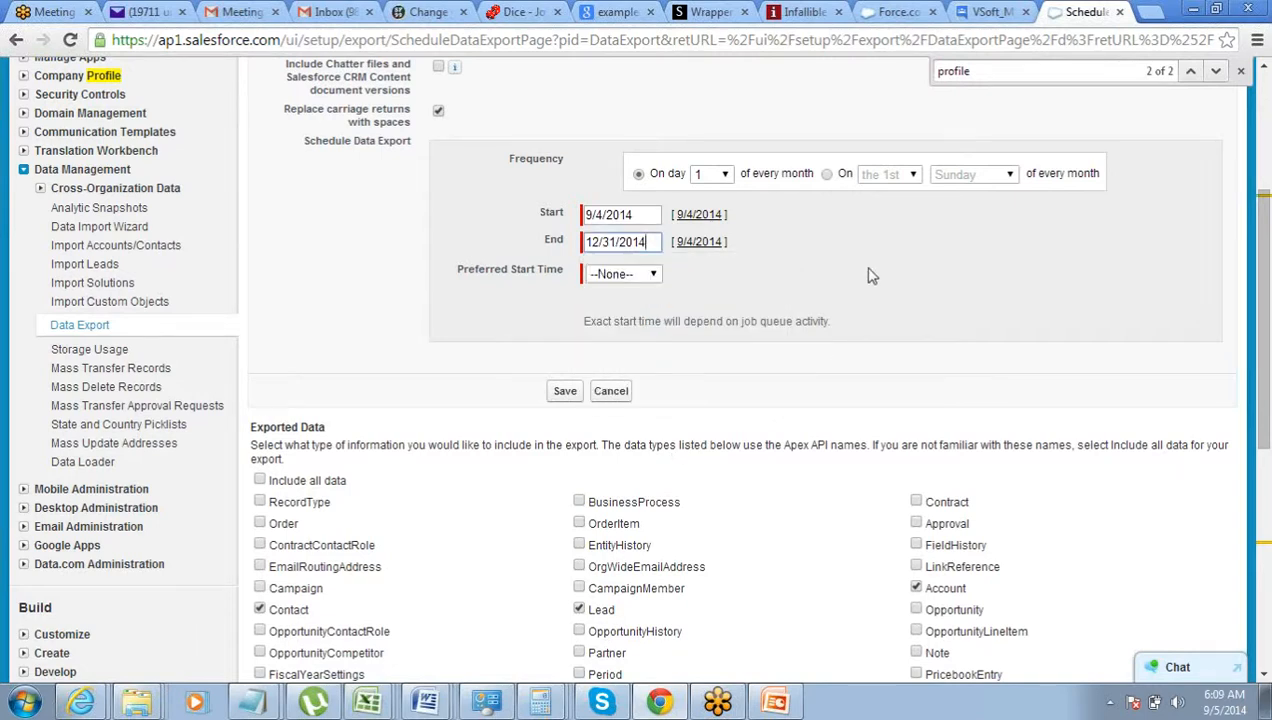
Examine the preferred start times available for the scheduled export, and cancel the schedule without saving it
{"action": "left_click", "coordinate": [607, 275]}
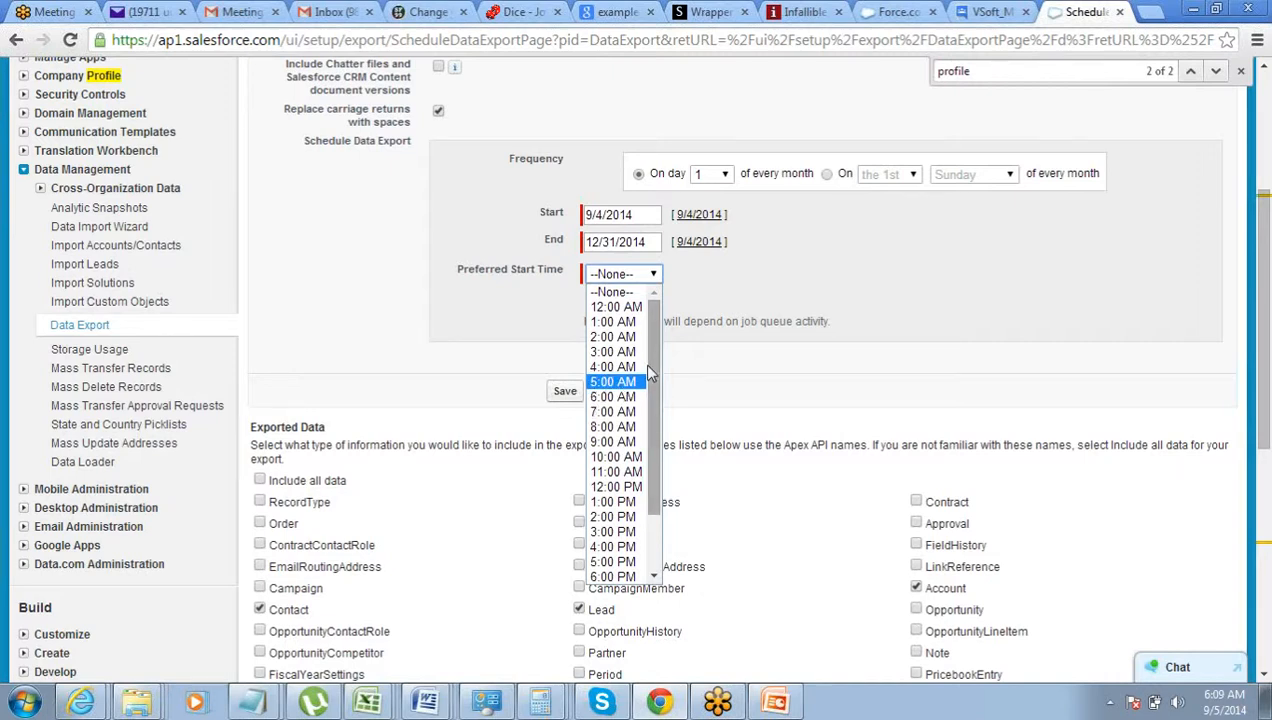
{"action": "left_click_drag", "start_coordinate": [654, 396], "coordinate": [649, 434]}
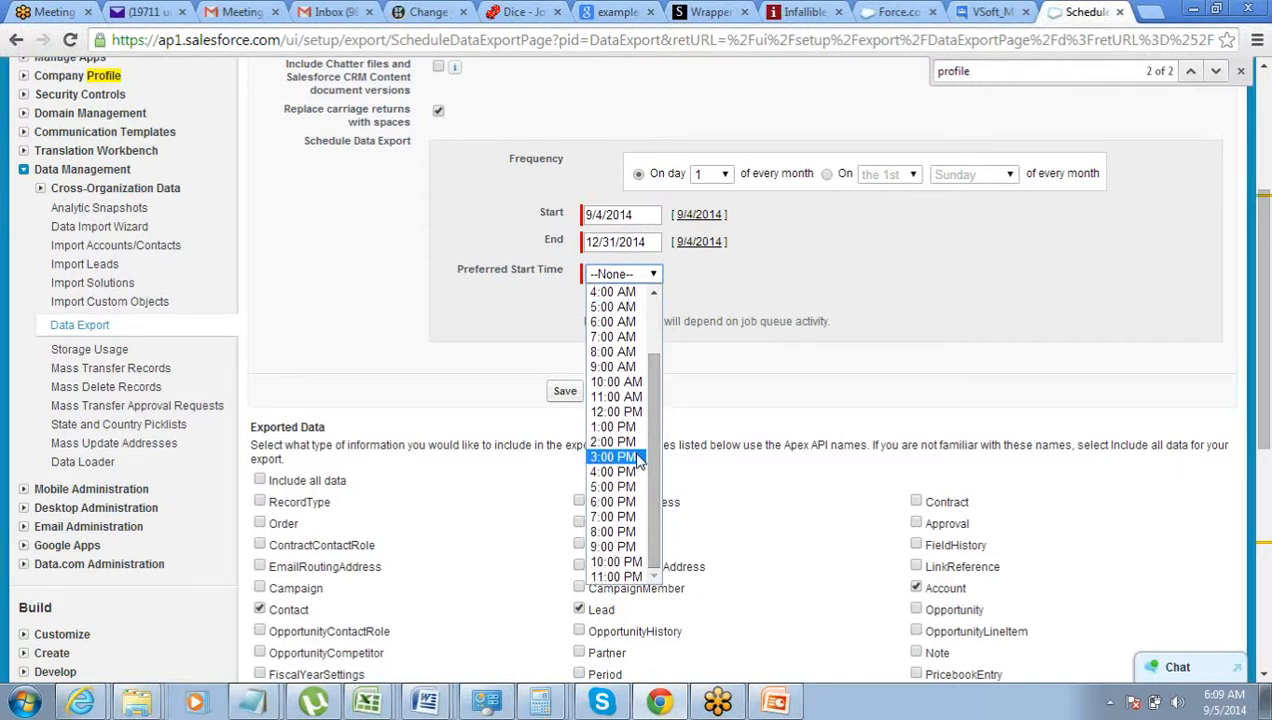
{"action": "left_click", "coordinate": [715, 408]}
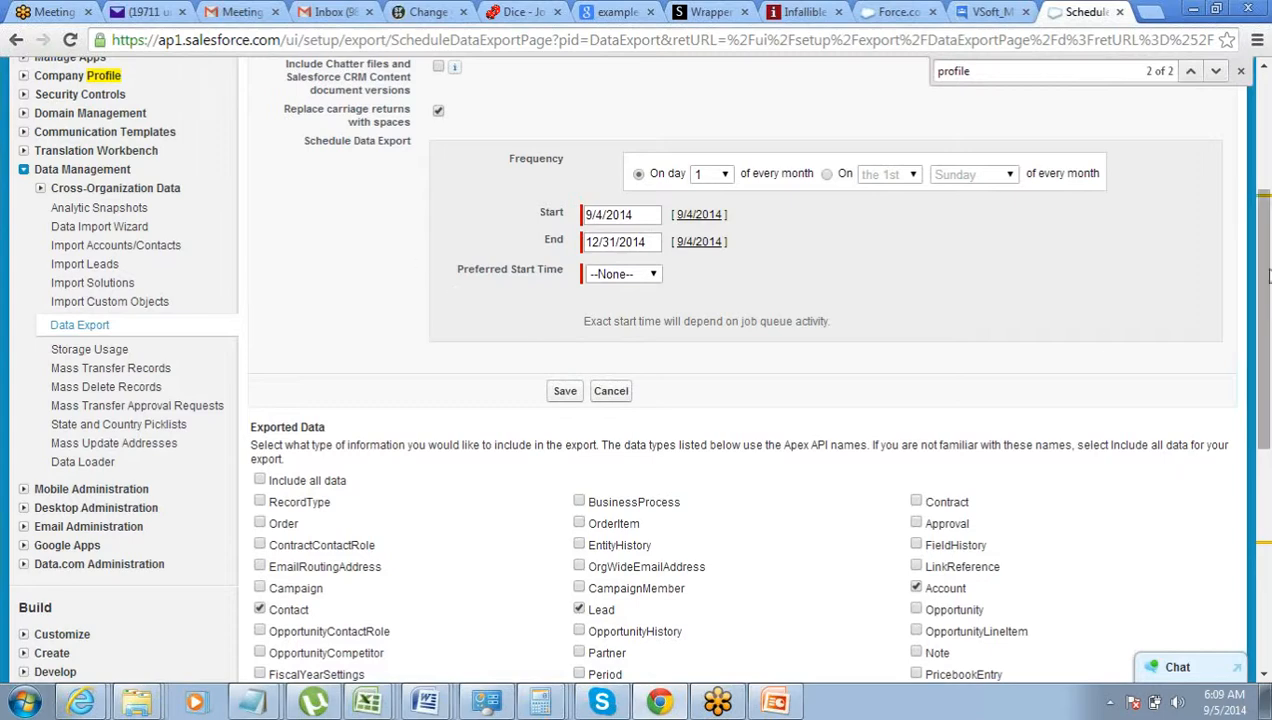
{"action": "scroll", "coordinate": [624, 462], "scroll_direction": "down", "scroll_amount": 1}
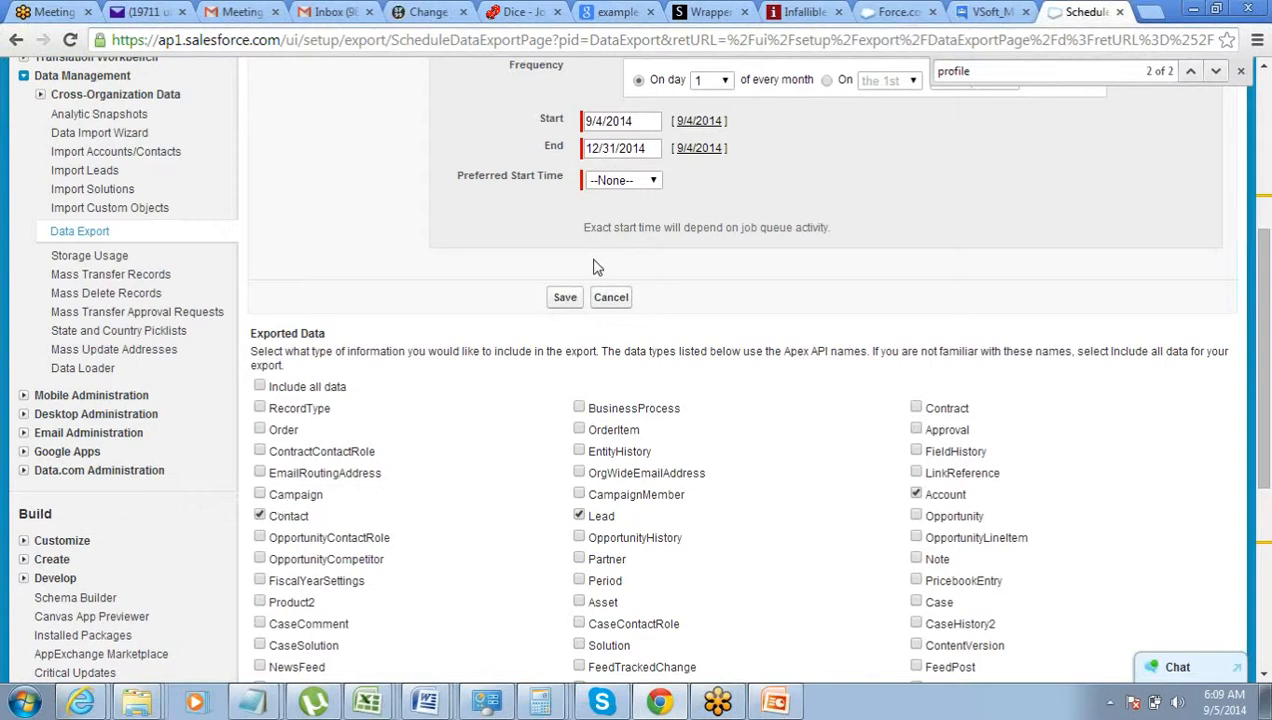
{"action": "left_click", "coordinate": [609, 299]}
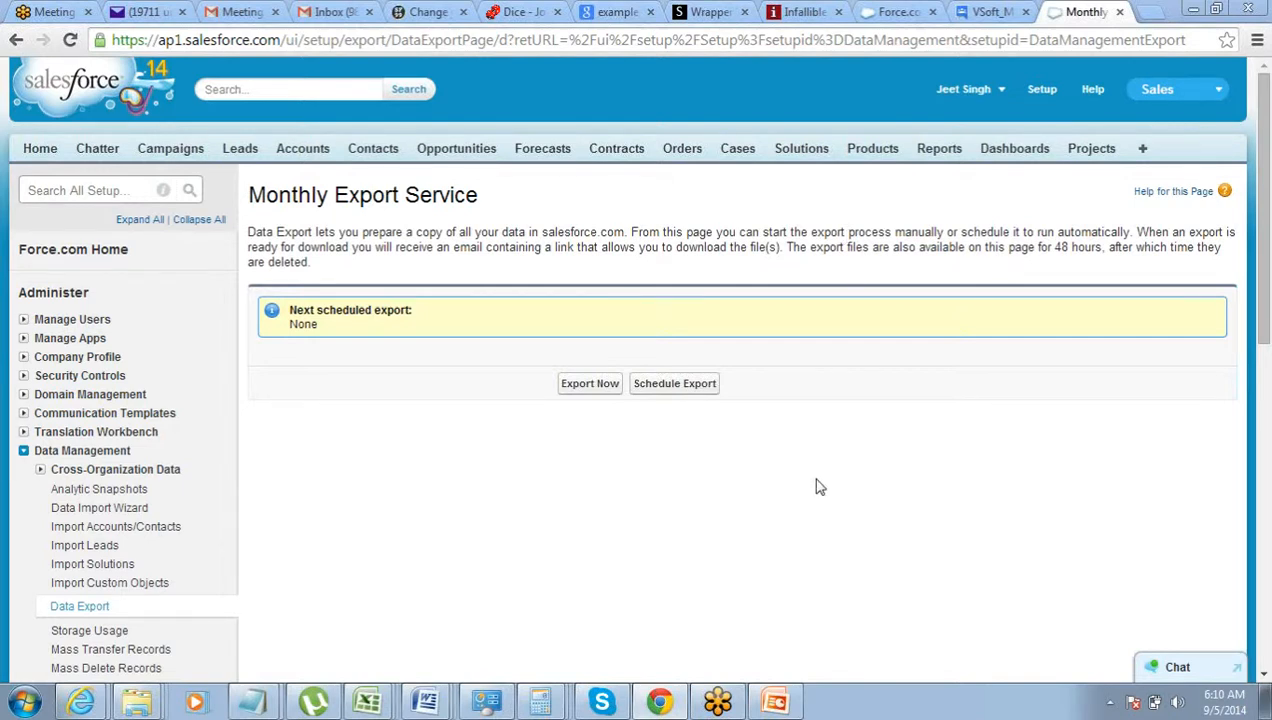
Start an immediate data export that includes only the Account data type
{"action": "left_click", "coordinate": [590, 384]}
{"action": "scroll", "coordinate": [604, 390], "scroll_direction": "down", "scroll_amount": 1}
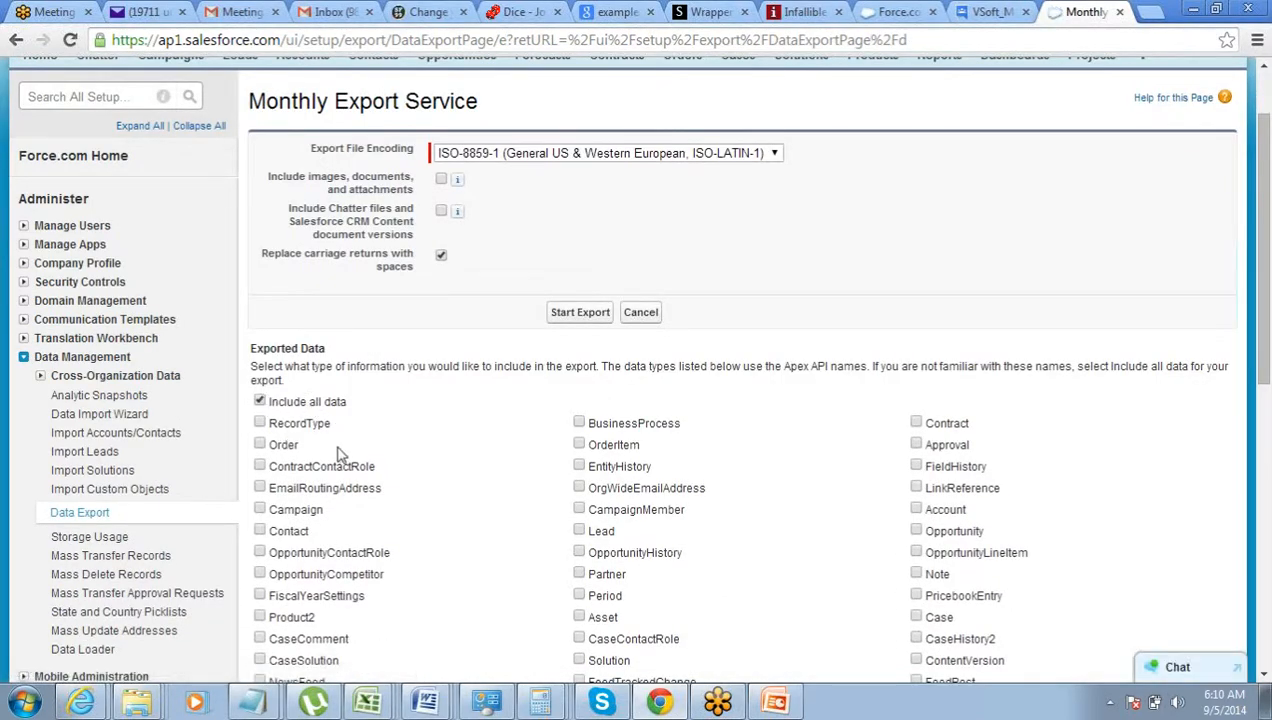
{"action": "scroll", "coordinate": [340, 453], "scroll_direction": "down", "scroll_amount": 1}
{"action": "left_click", "coordinate": [916, 414]}
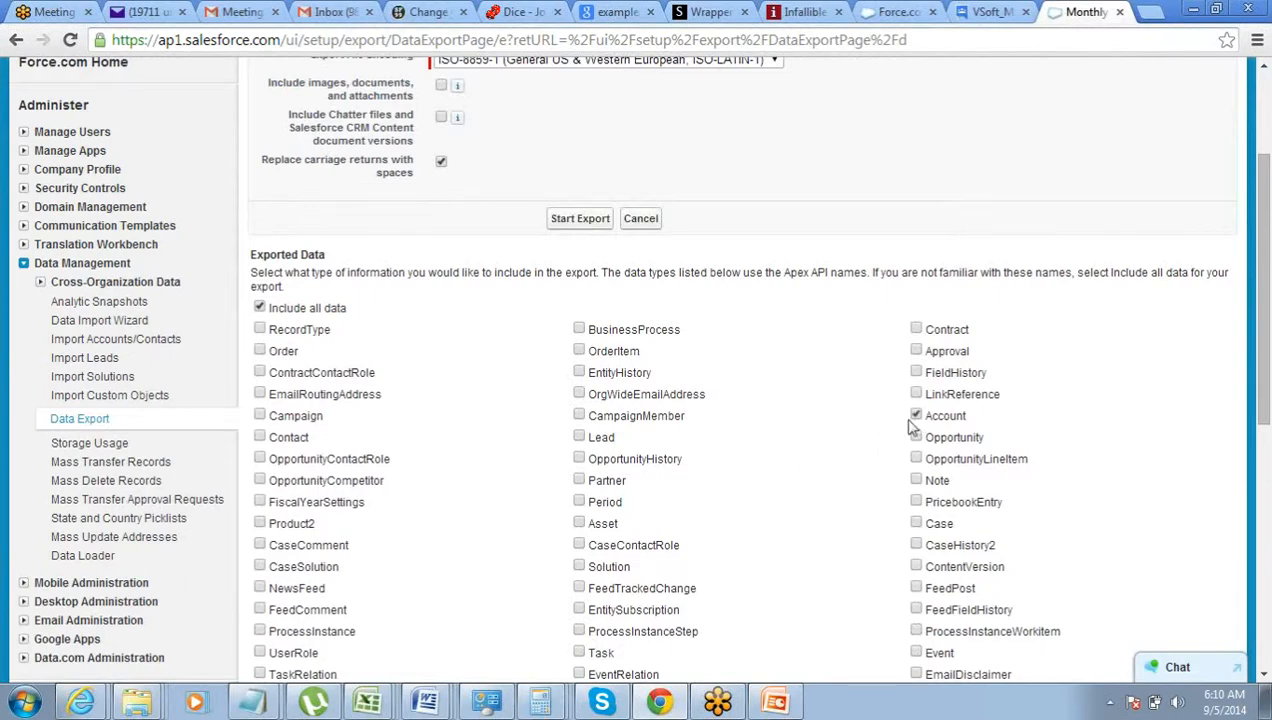
{"action": "scroll", "coordinate": [836, 461], "scroll_direction": "up", "scroll_amount": 2}
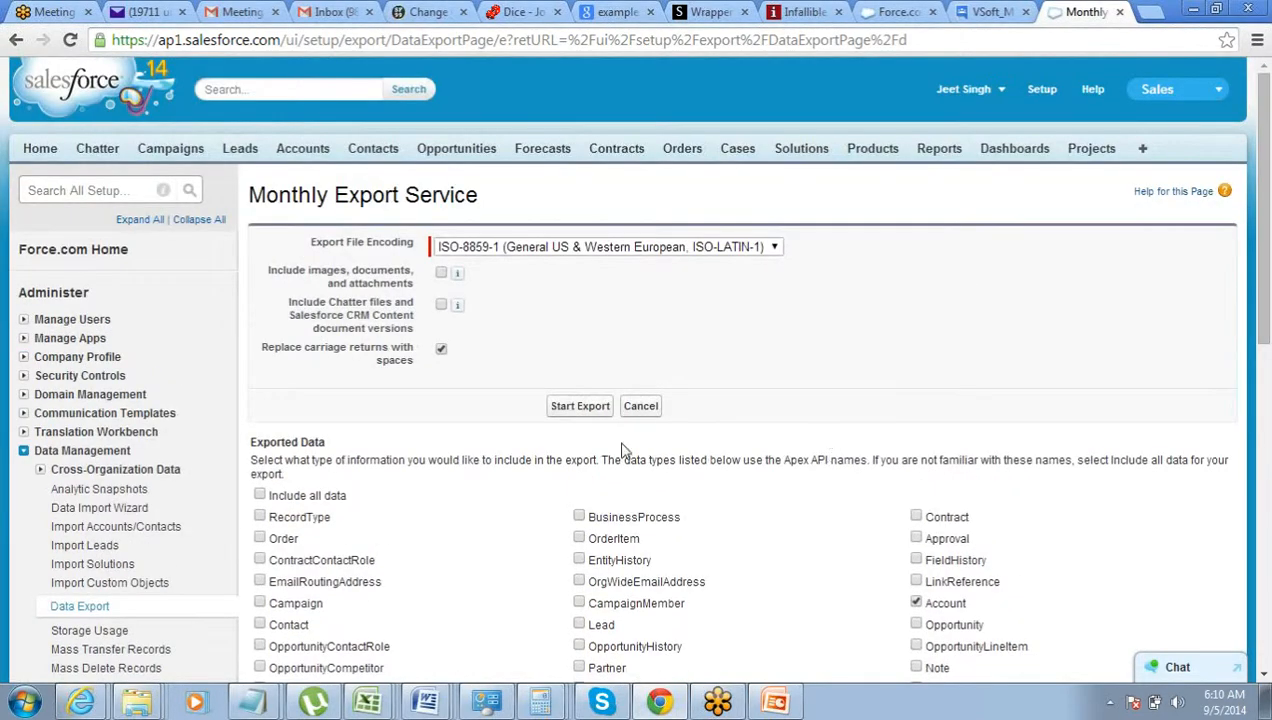
{"action": "left_click", "coordinate": [590, 416]}
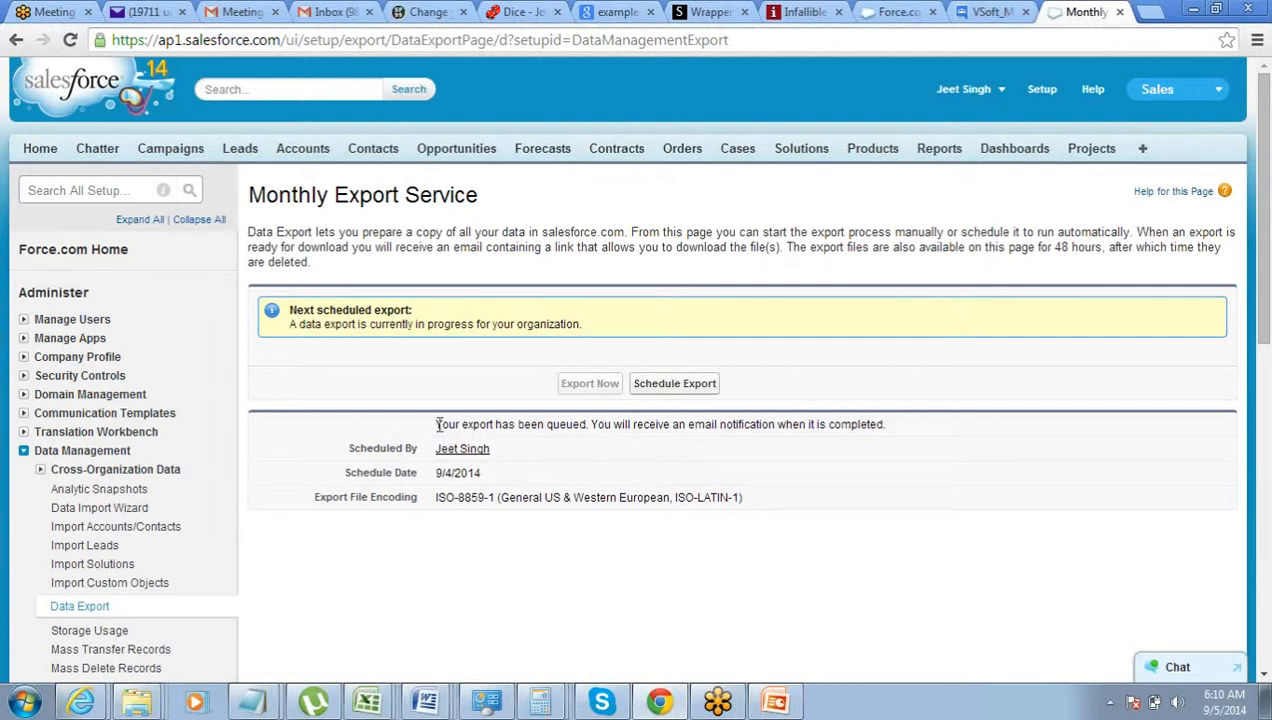
Read the queued export's notification message and the note on how long export files stay available
{"action": "left_click_drag", "start_coordinate": [437, 424], "coordinate": [940, 427]}
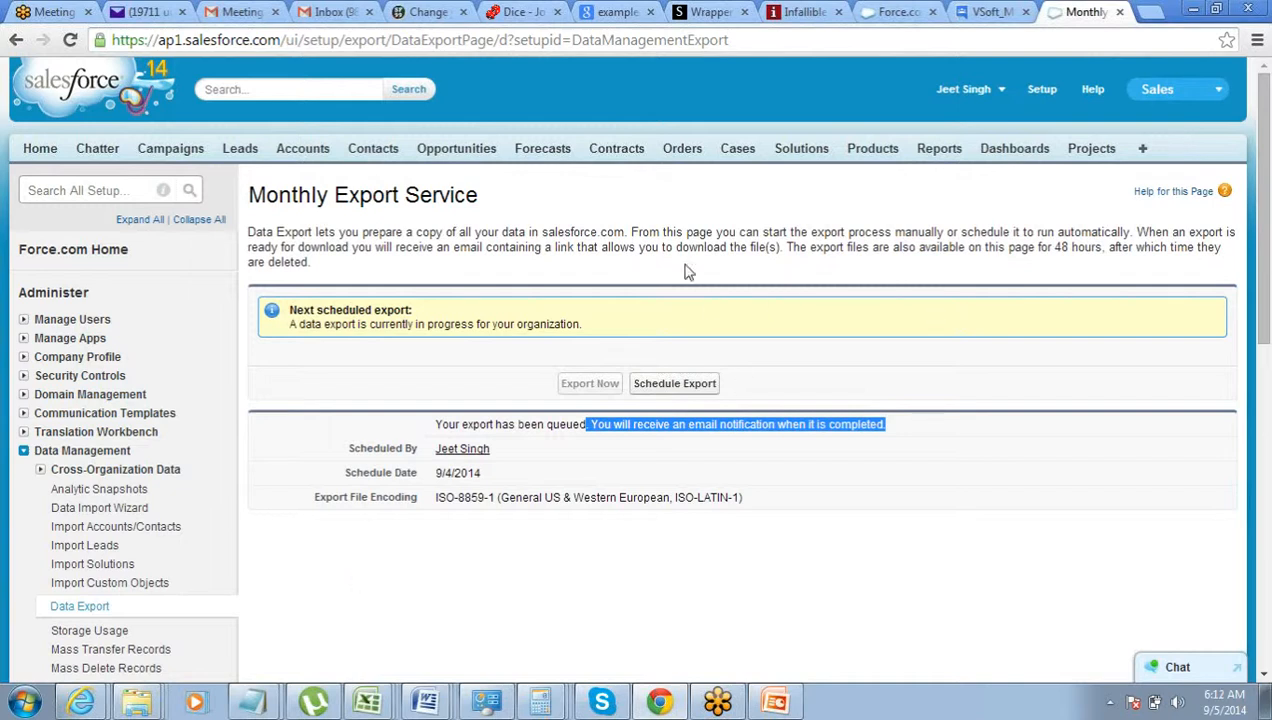
{"action": "left_click_drag", "start_coordinate": [792, 247], "coordinate": [1104, 250]}
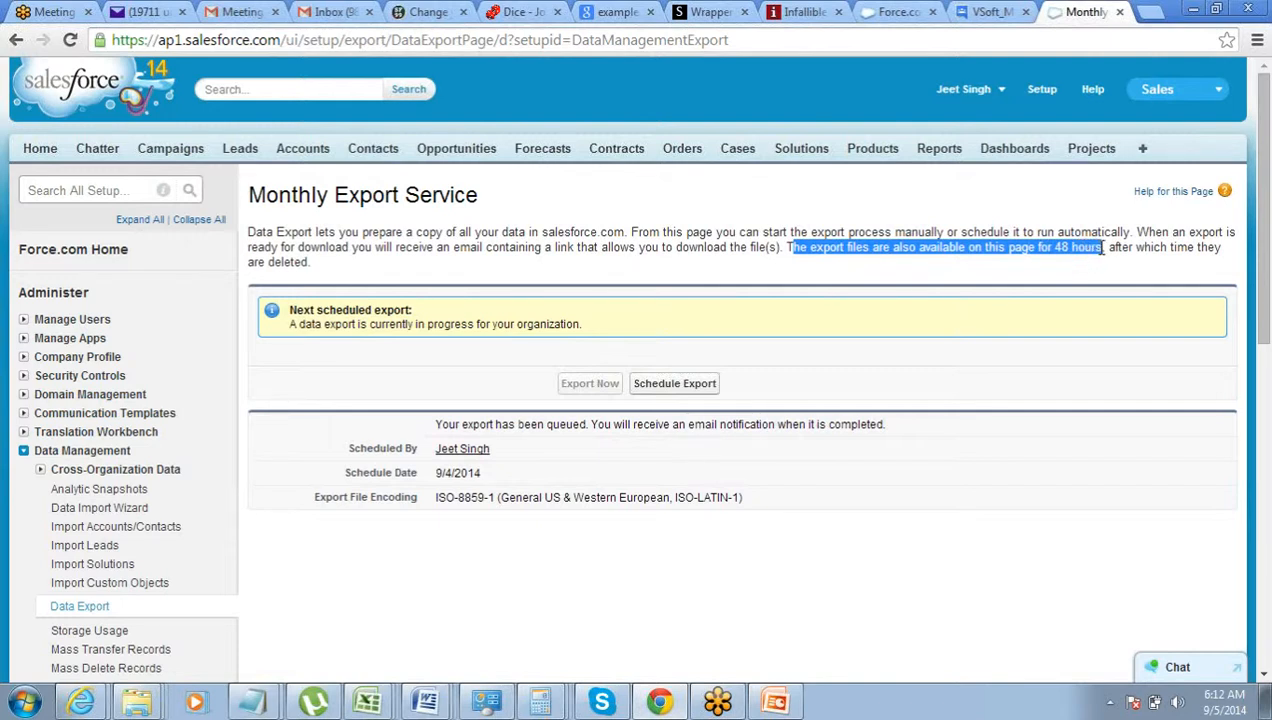
{"action": "left_click_drag", "start_coordinate": [1108, 248], "coordinate": [1194, 248]}
{"action": "left_click_drag", "start_coordinate": [352, 263], "coordinate": [257, 261]}
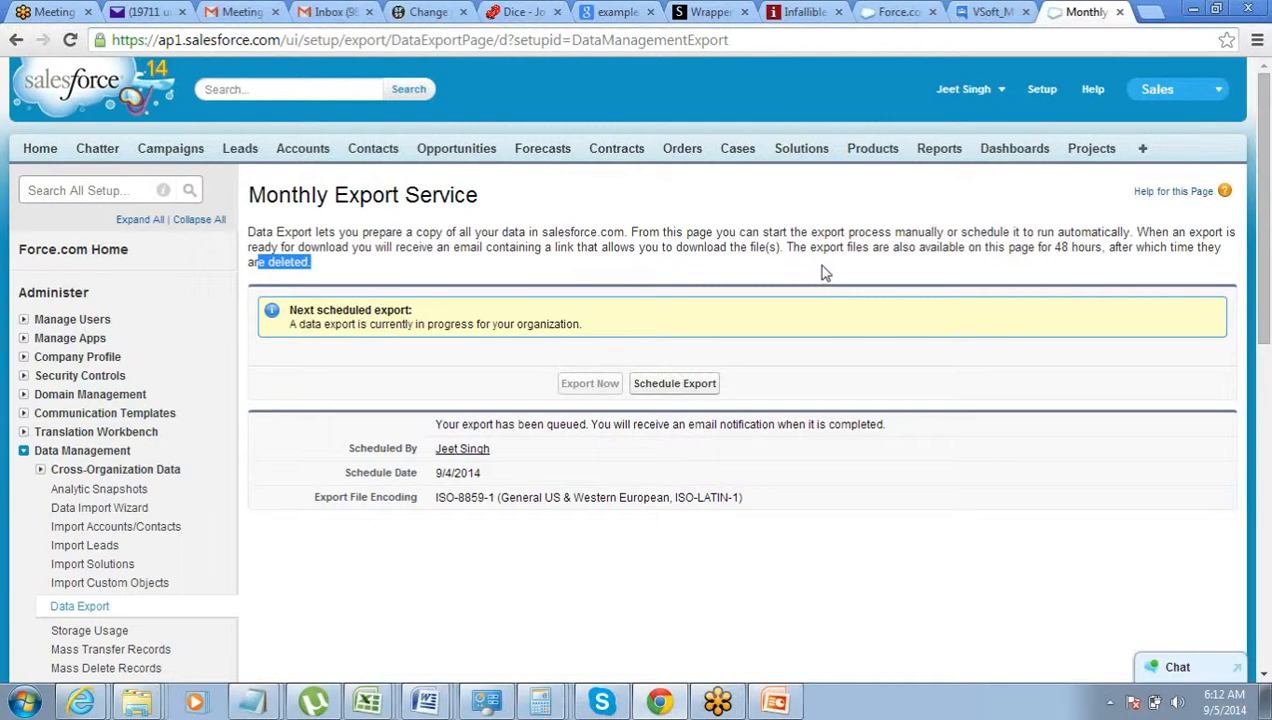
Switch to the Data_Management presentation in PowerPoint and view the Mass Transfer Records slide in the slide show
{"action": "left_click", "coordinate": [775, 701]}
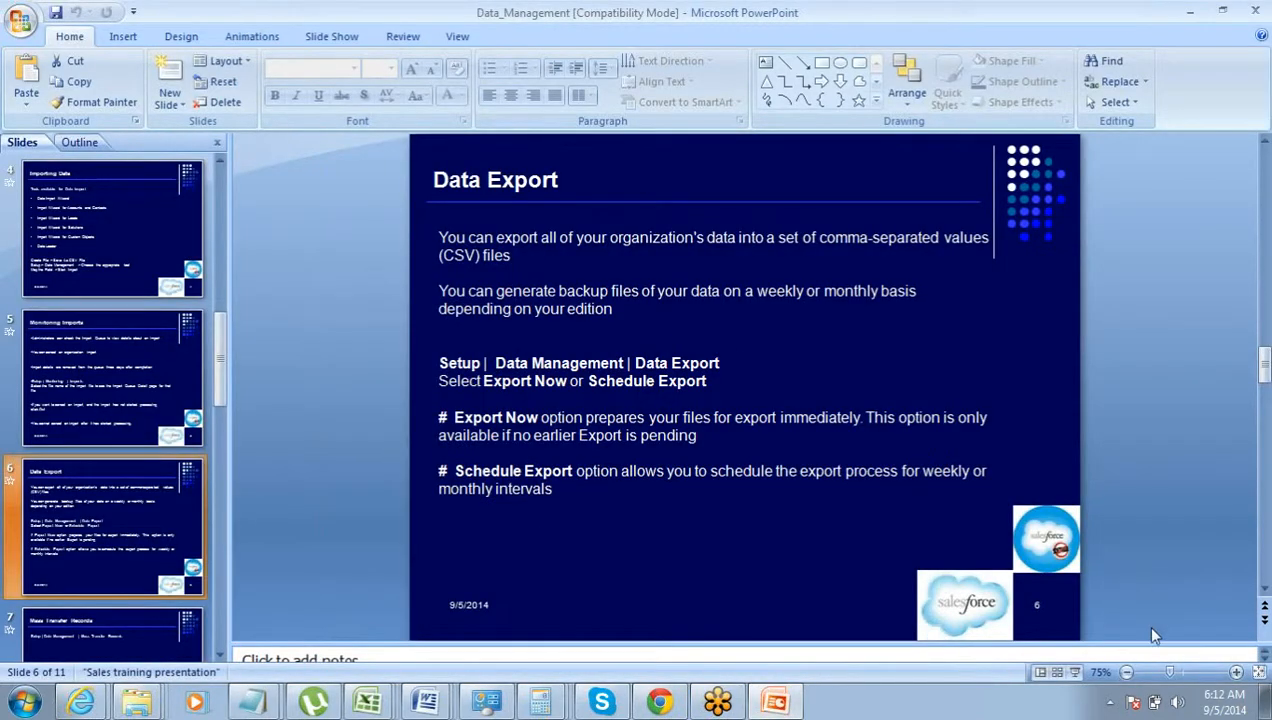
{"action": "left_click", "coordinate": [1074, 673]}
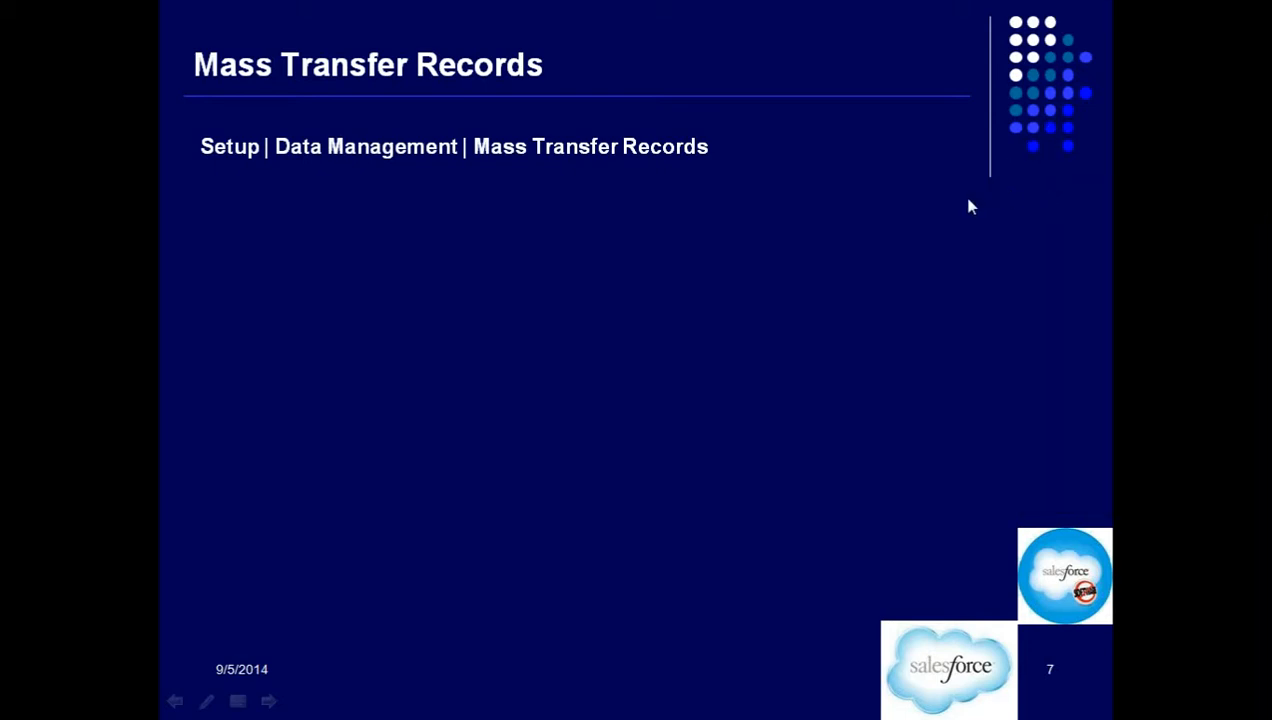
{"action": "key", "text": "Escape"}
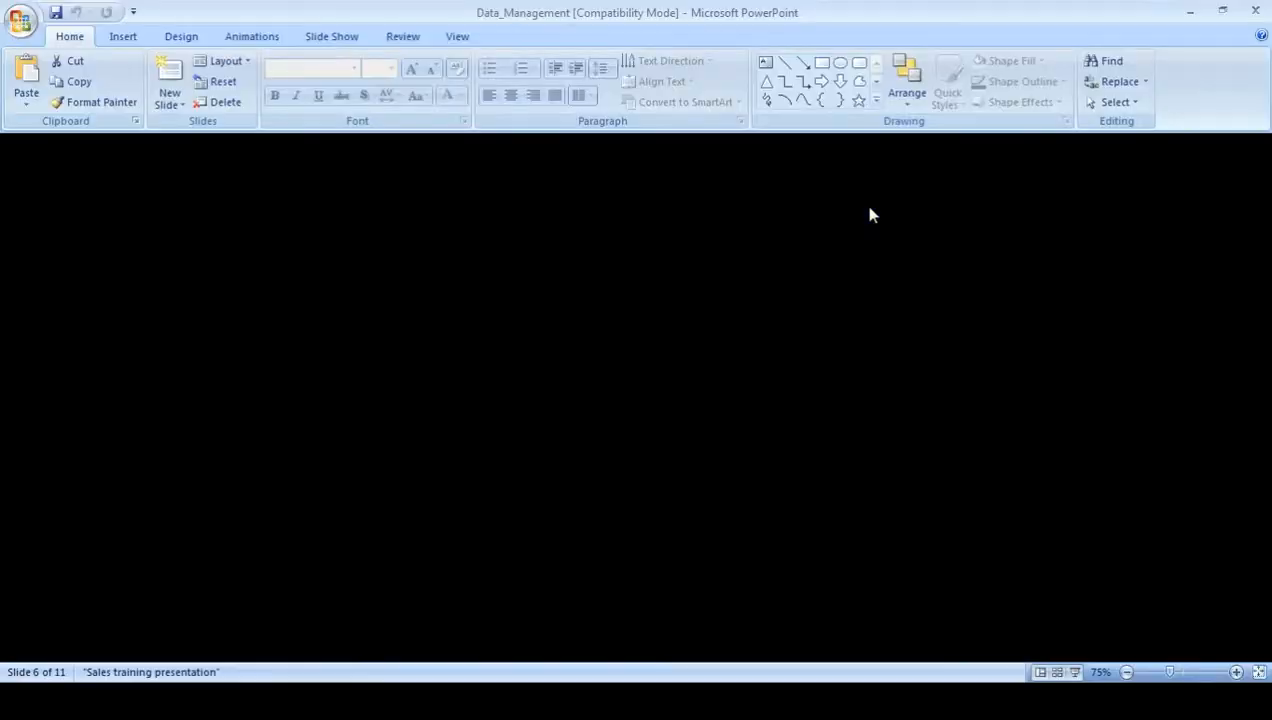
Switch back to Salesforce in Chrome and open the Mass Transfer Accounts page under Data Management
{"action": "left_click", "coordinate": [660, 703]}
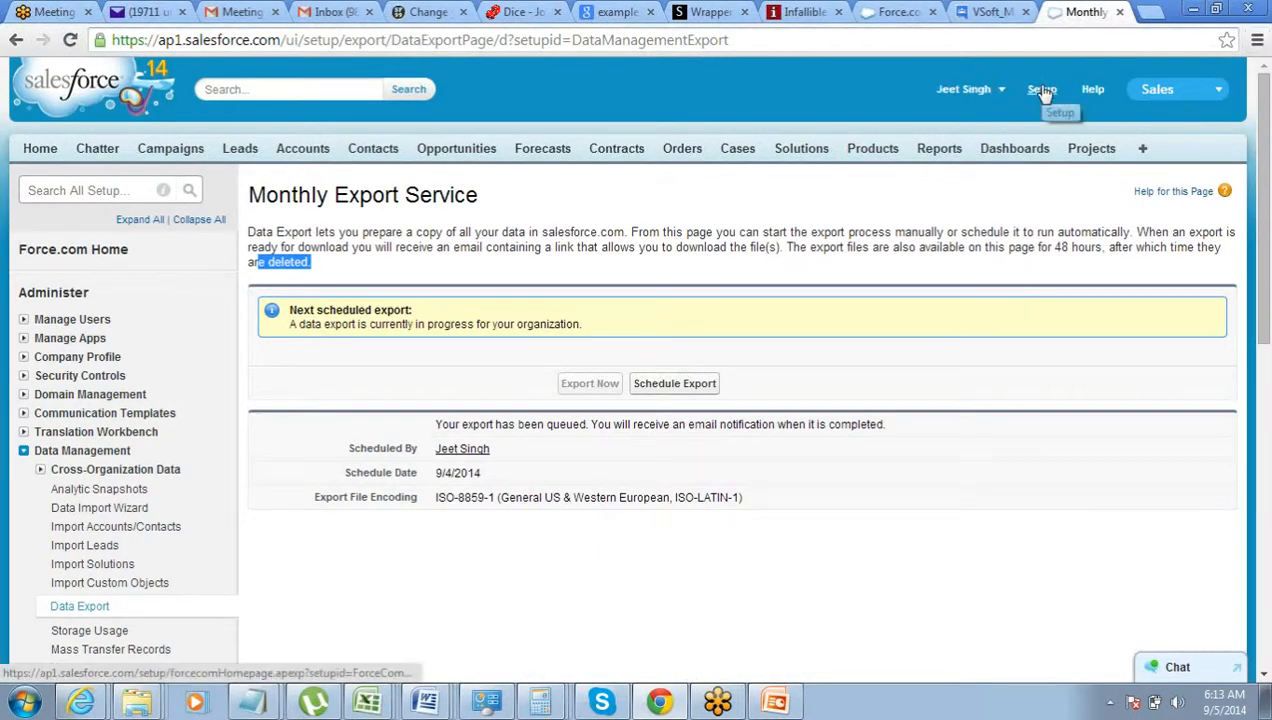
{"action": "scroll", "coordinate": [285, 452], "scroll_direction": "down", "scroll_amount": 1}
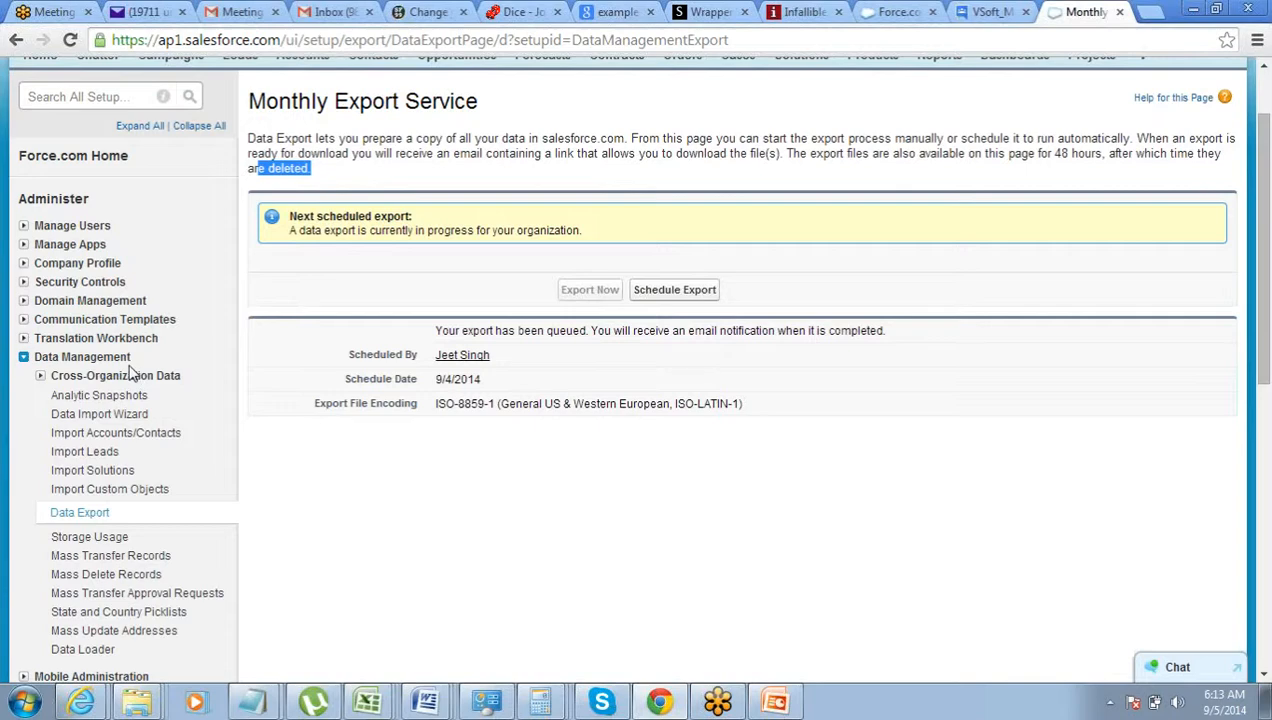
{"action": "scroll", "coordinate": [130, 372], "scroll_direction": "down", "scroll_amount": 2}
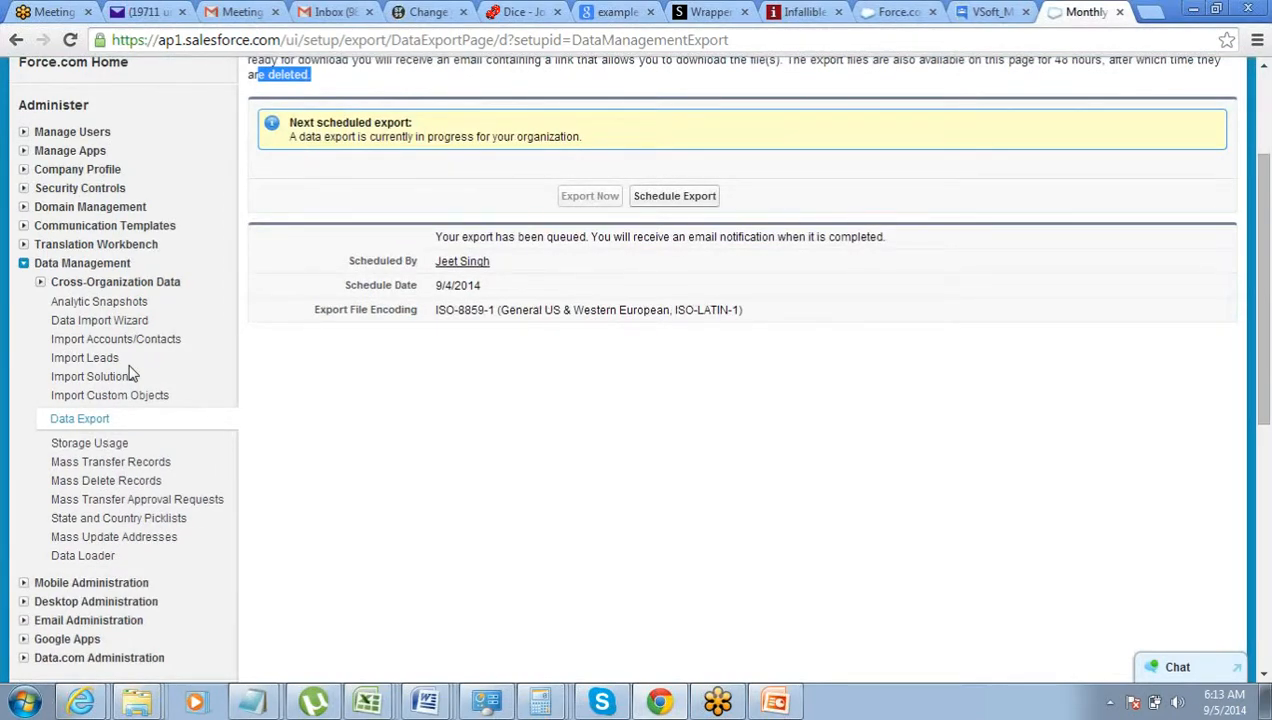
{"action": "scroll", "coordinate": [130, 372], "scroll_direction": "down", "scroll_amount": 2}
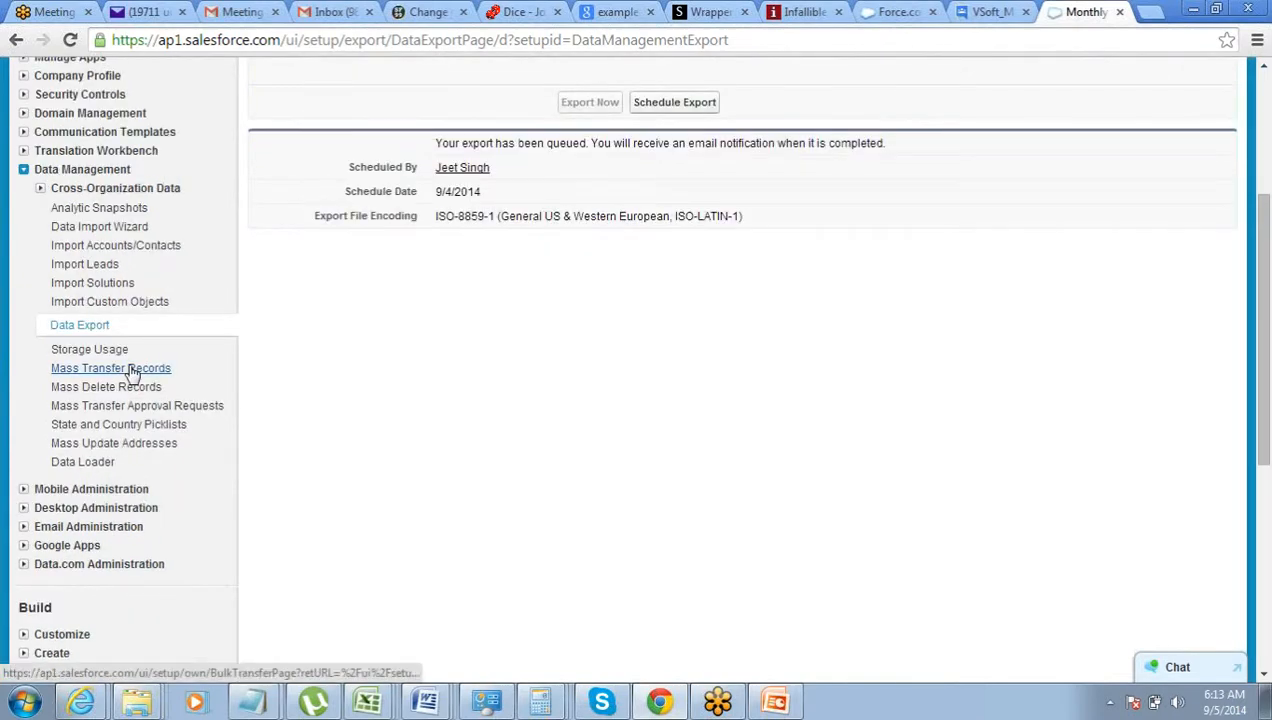
{"action": "left_click", "coordinate": [124, 372]}
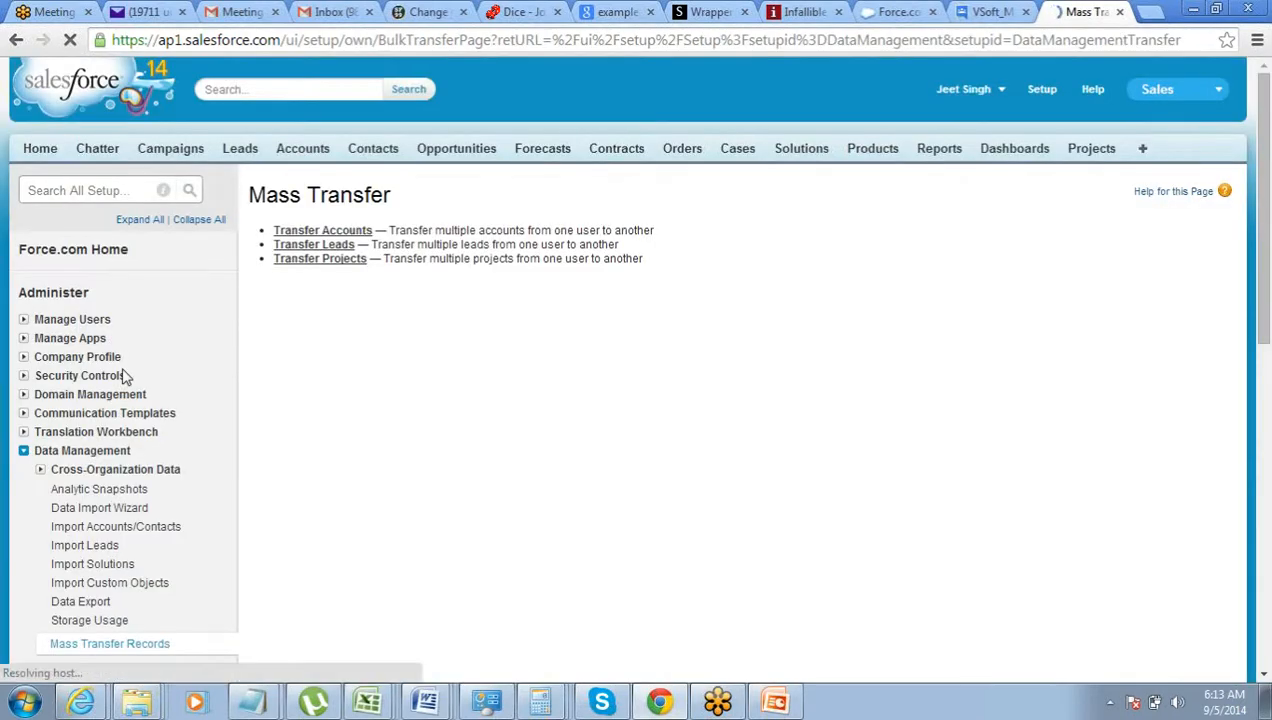
{"action": "left_click", "coordinate": [355, 231]}
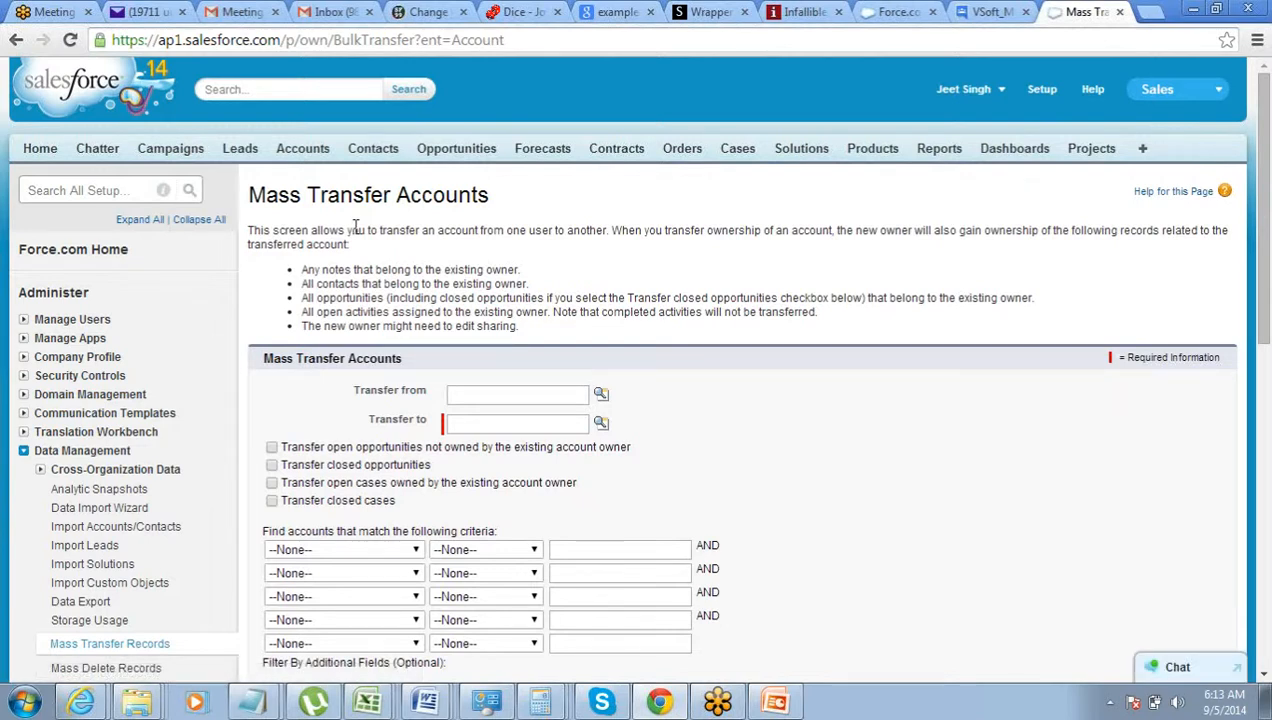
Review the users offered by the Transfer from and Transfer to lookups without choosing one
{"action": "left_click", "coordinate": [600, 397]}
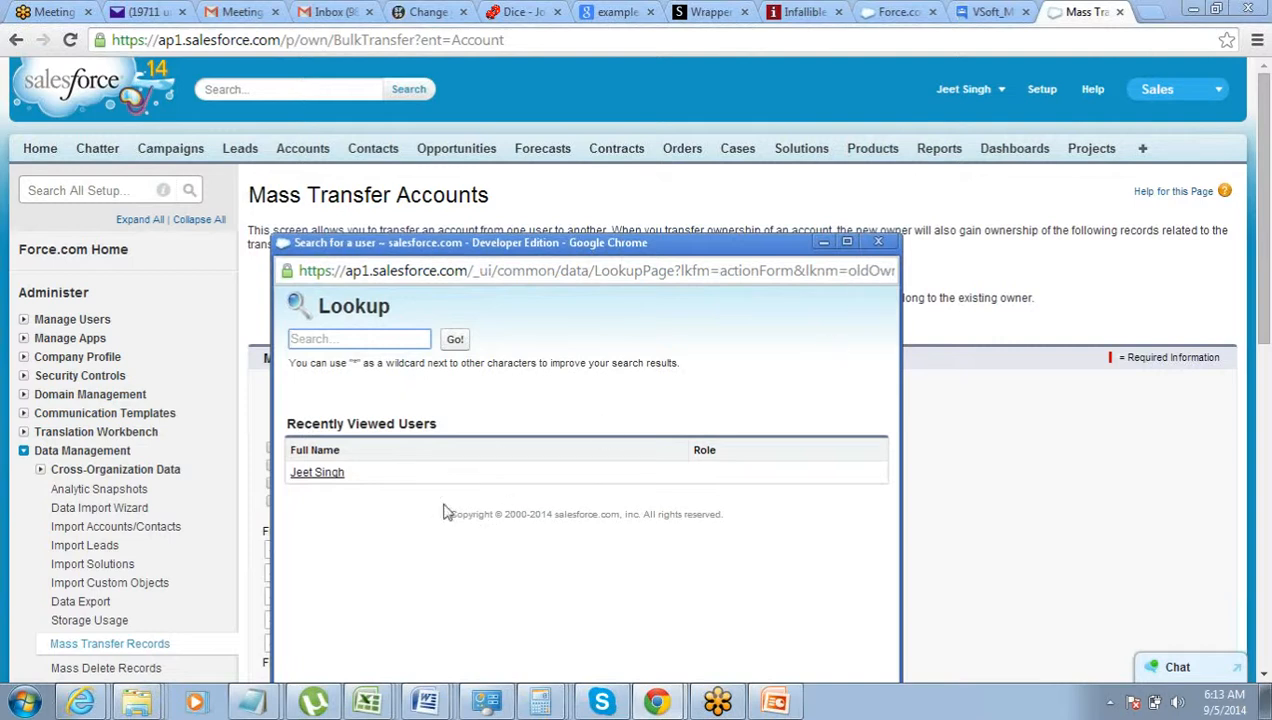
{"action": "left_click_drag", "start_coordinate": [352, 476], "coordinate": [294, 478]}
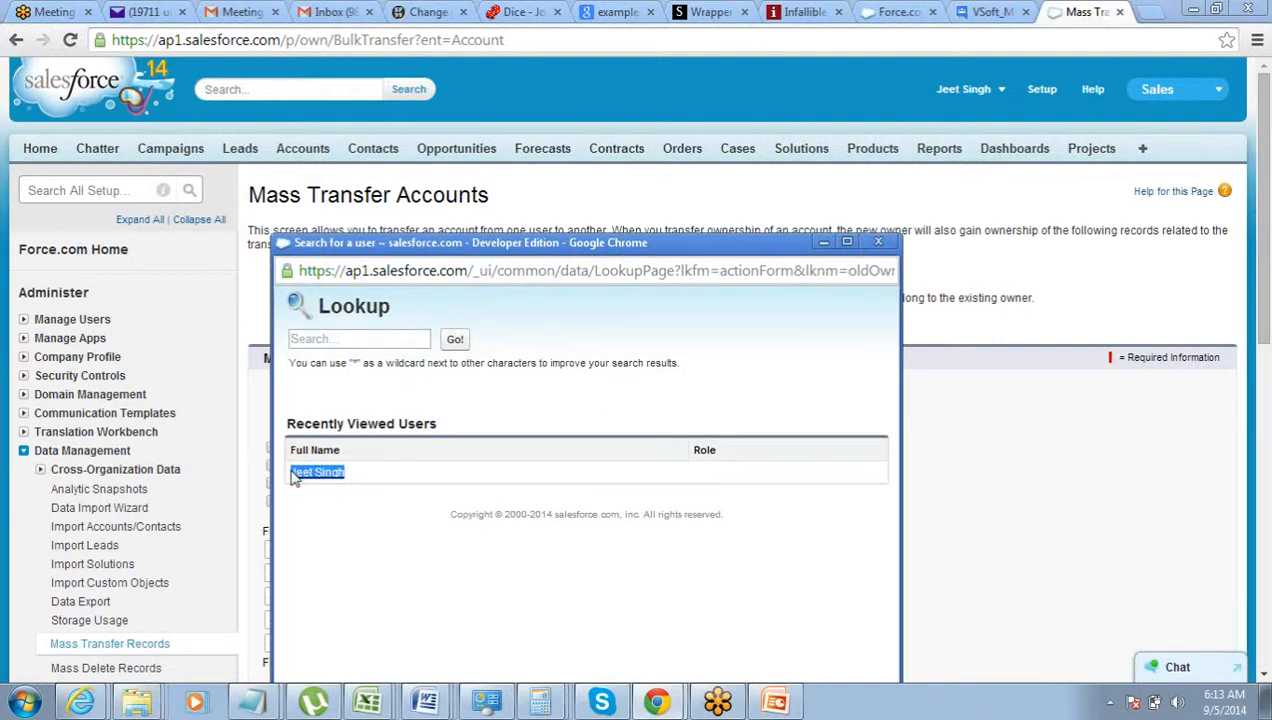
{"action": "left_click", "coordinate": [883, 246]}
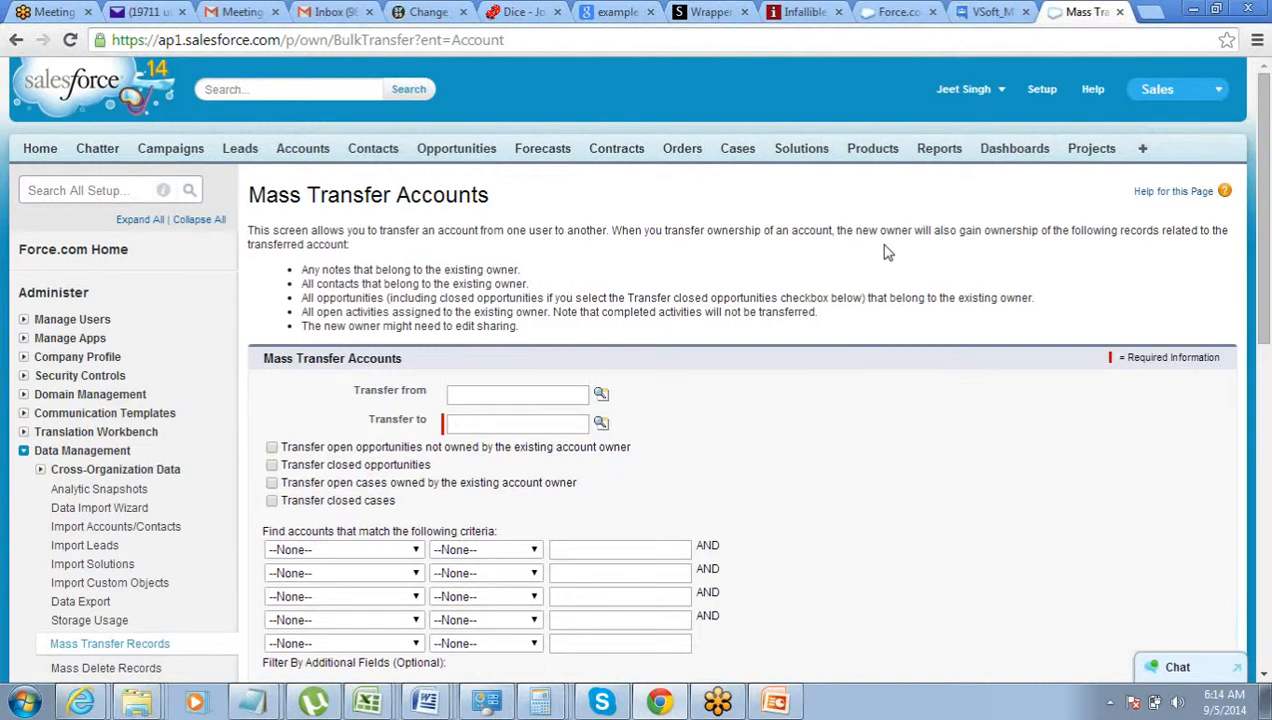
{"action": "left_click", "coordinate": [600, 396]}
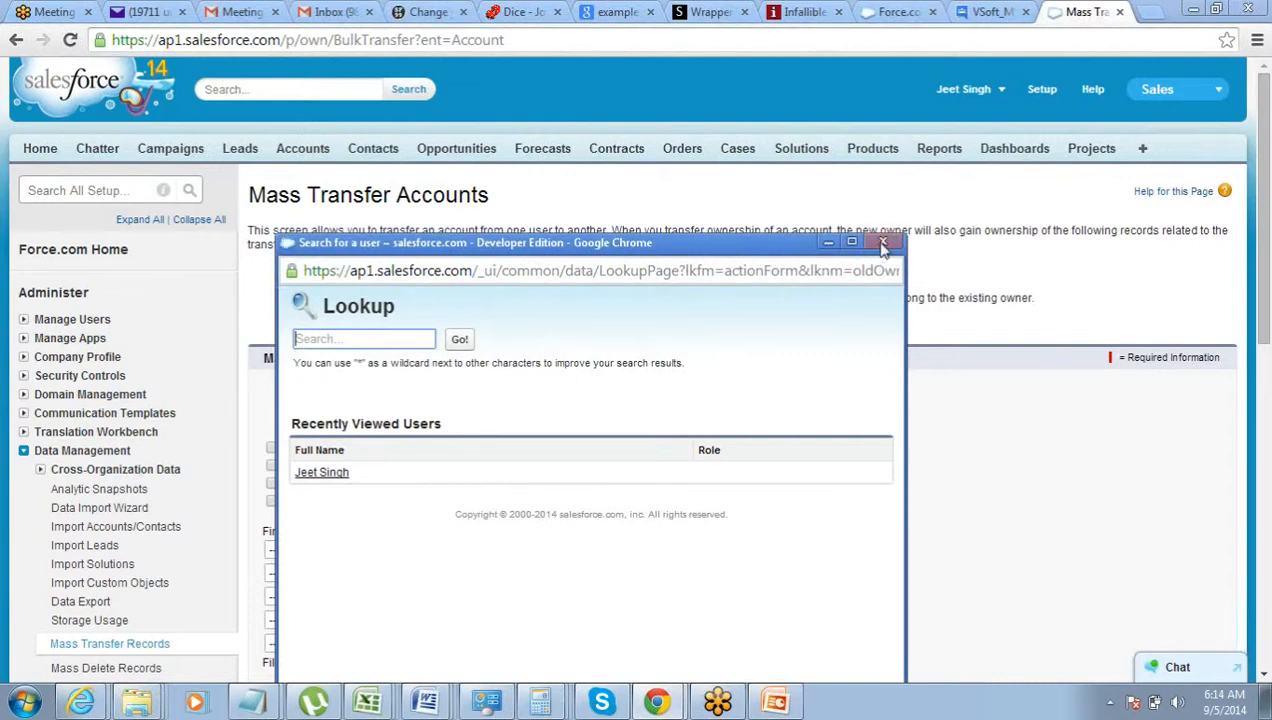
{"action": "left_click", "coordinate": [883, 244]}
{"action": "left_click", "coordinate": [602, 423]}
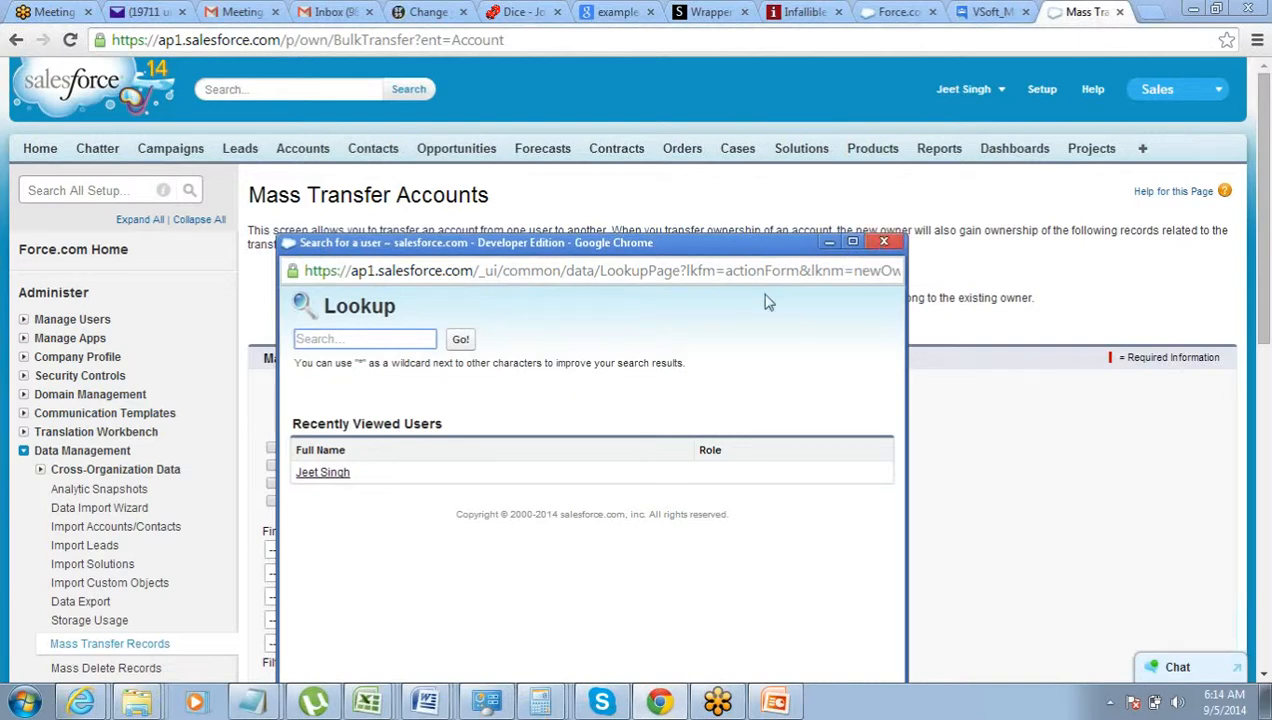
{"action": "left_click", "coordinate": [884, 242]}
Fill the Transfer to field with the recently viewed user from the lookup
{"action": "scroll", "coordinate": [640, 383], "scroll_direction": "down", "scroll_amount": 1}
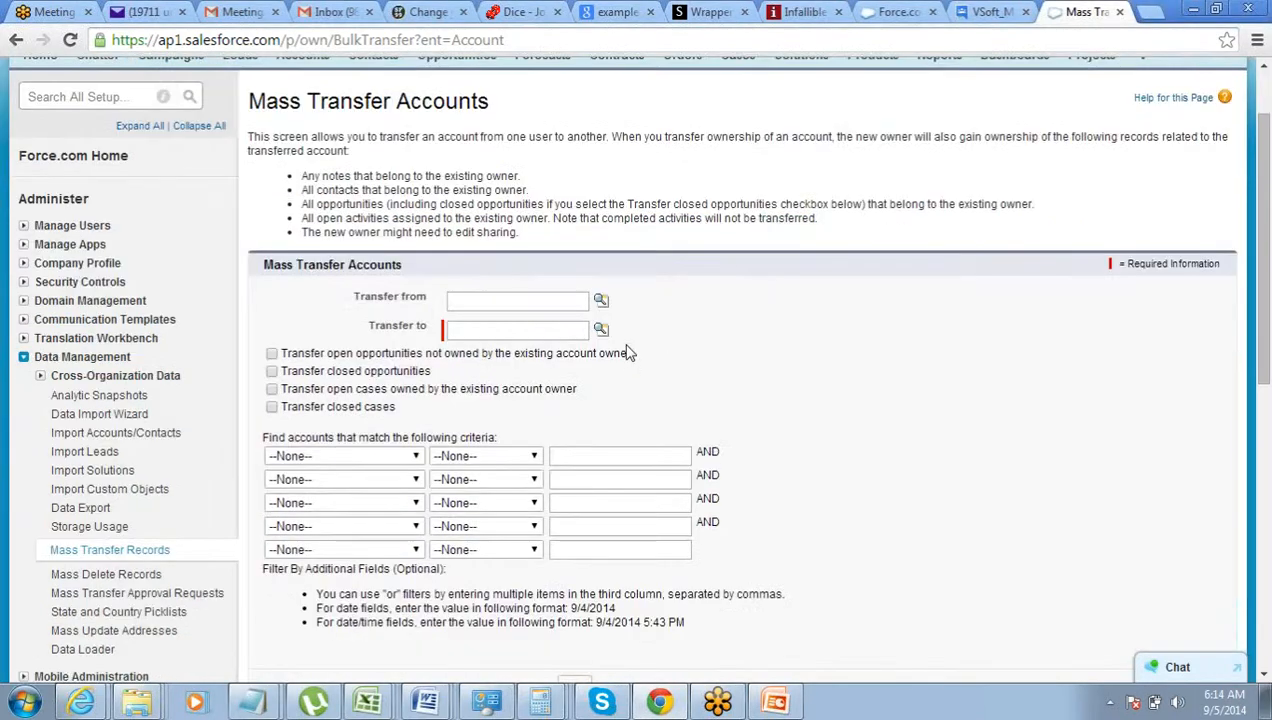
{"action": "left_click", "coordinate": [600, 330]}
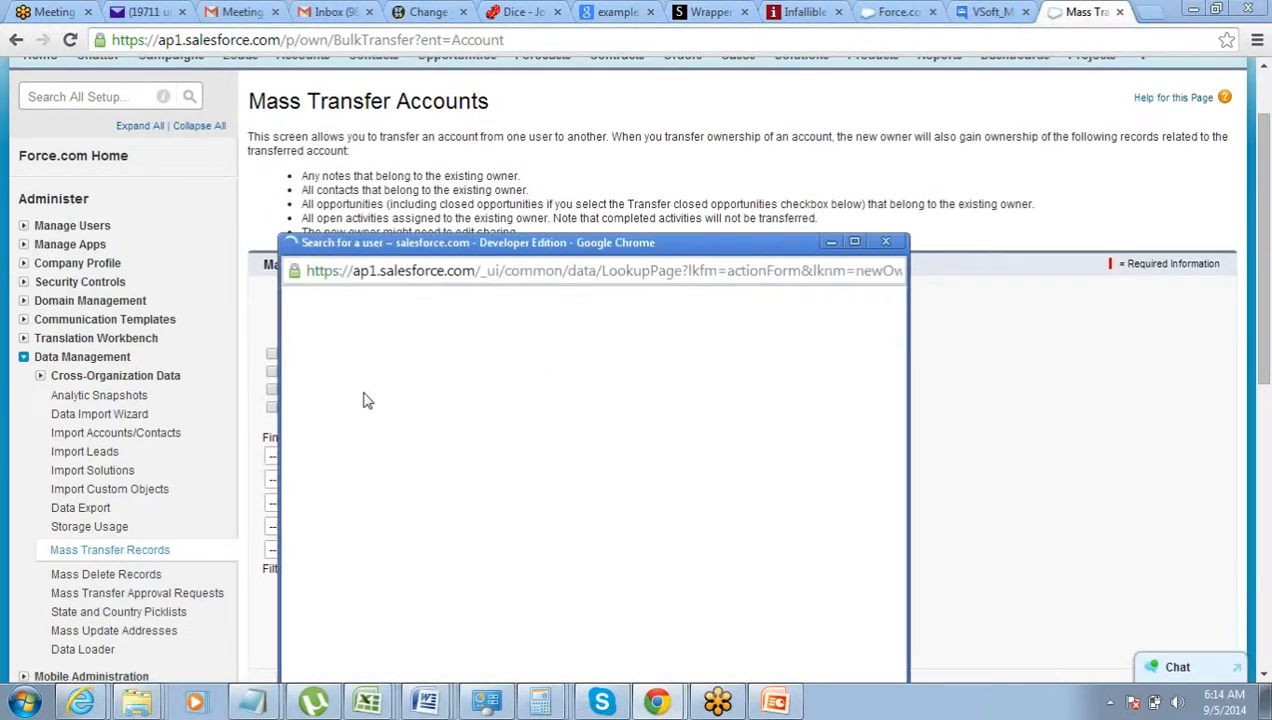
{"action": "left_click", "coordinate": [338, 476]}
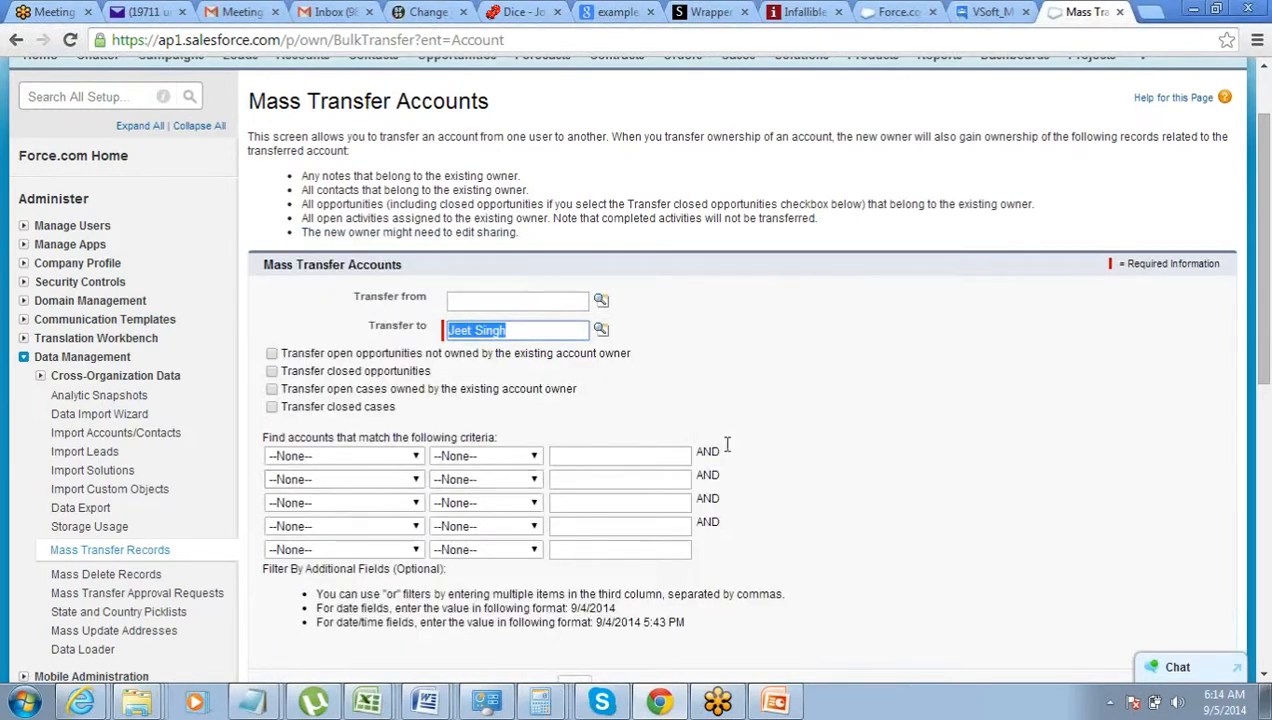
Review the account fields available for the first filter criterion without choosing one
{"action": "scroll", "coordinate": [828, 387], "scroll_direction": "down", "scroll_amount": 2}
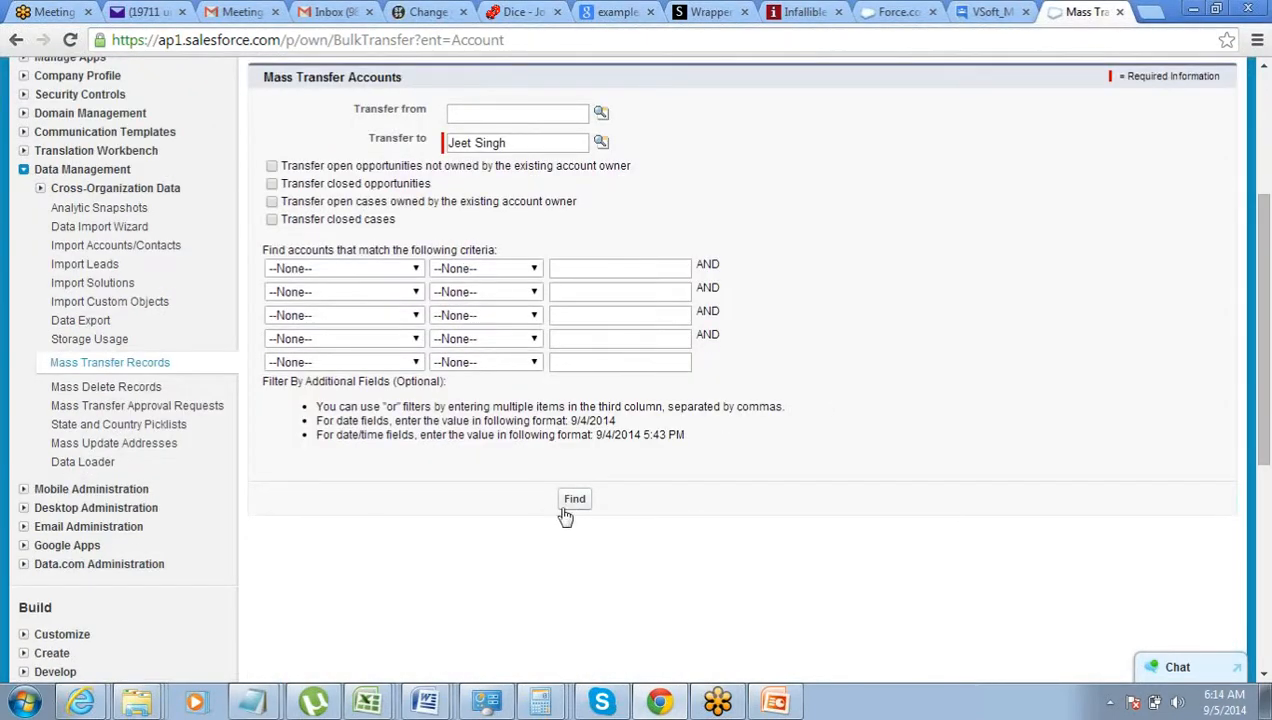
{"action": "left_click", "coordinate": [396, 269]}
{"action": "mouse_move", "coordinate": [420, 337]}
{"action": "left_mouse_down"}
{"action": "mouse_move", "coordinate": [421, 362]}
{"action": "mouse_move", "coordinate": [420, 337]}
{"action": "left_mouse_up"}
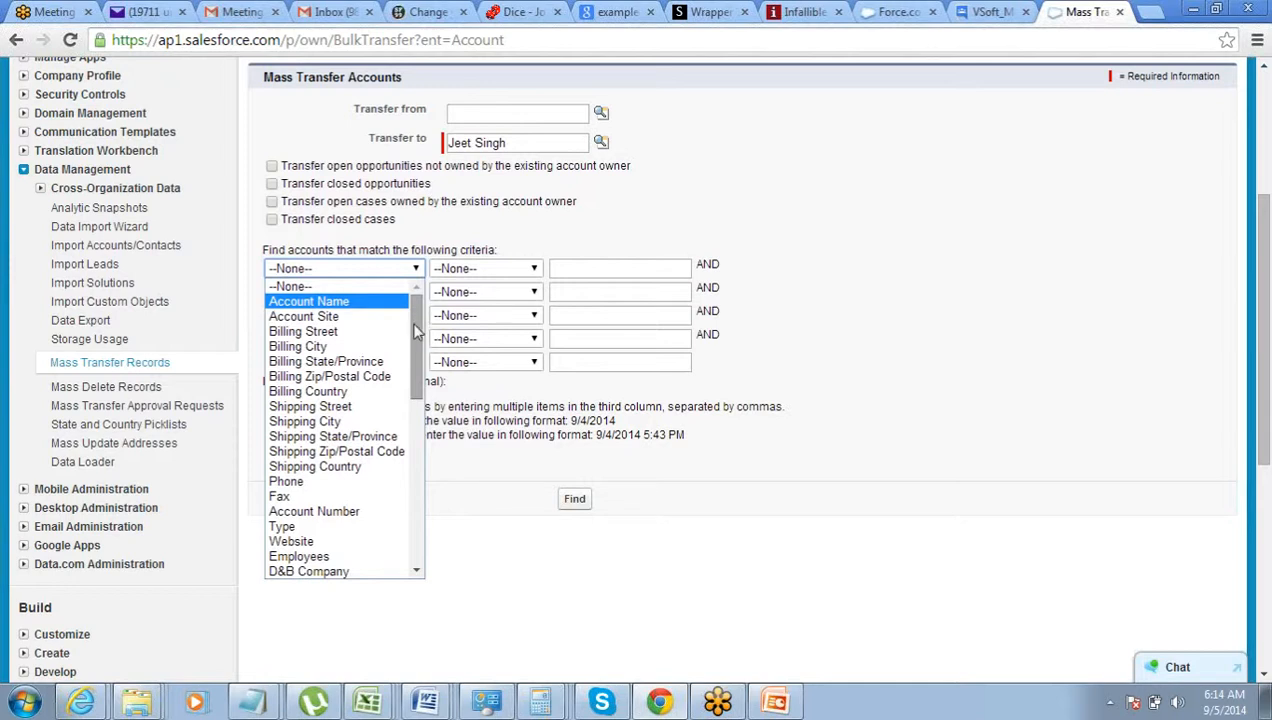
{"action": "left_click", "coordinate": [545, 563]}
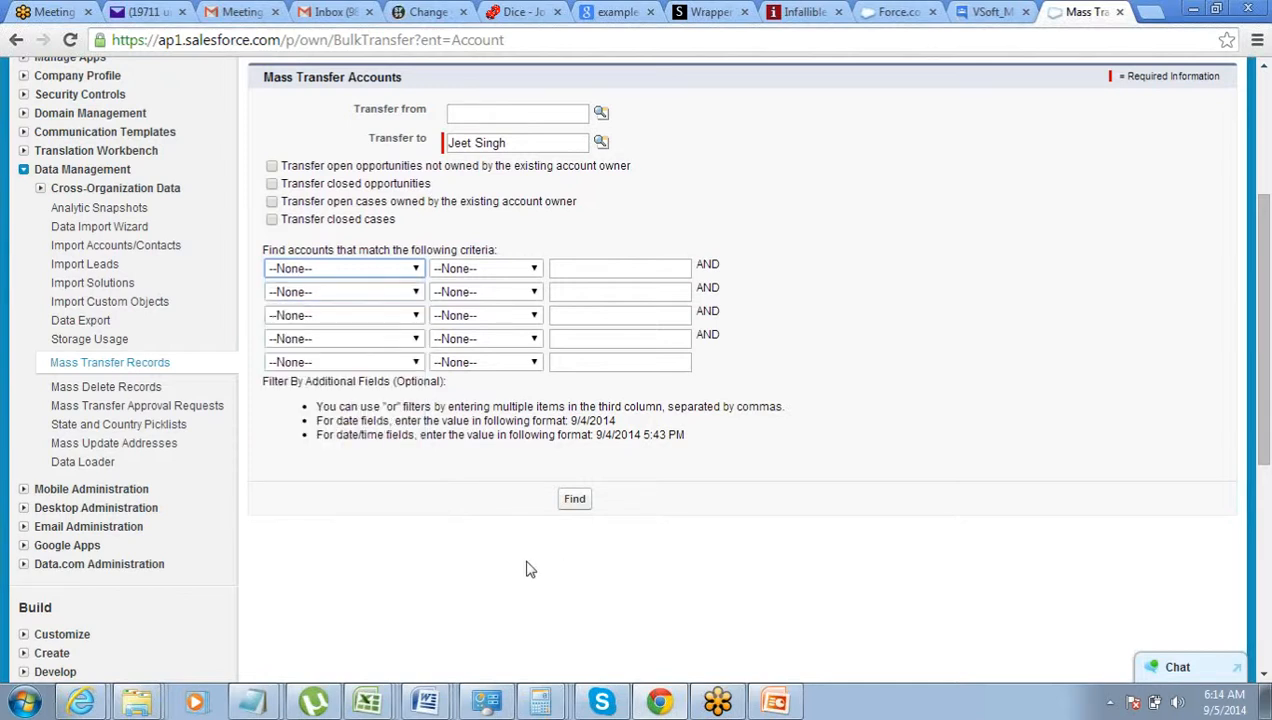
Find accounts with only the Transfer to user filled in and no filter criteria, and check the results list
{"action": "left_click", "coordinate": [574, 500]}
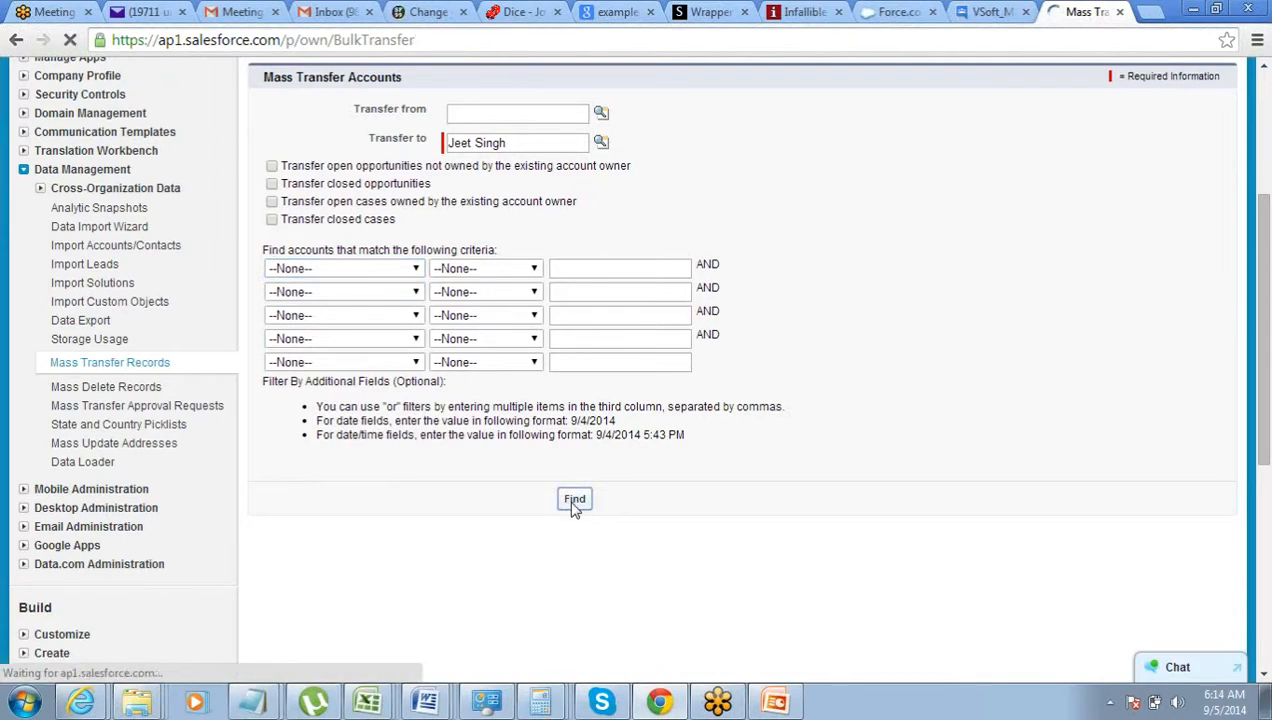
{"action": "scroll", "coordinate": [574, 510], "scroll_direction": "down", "scroll_amount": 4}
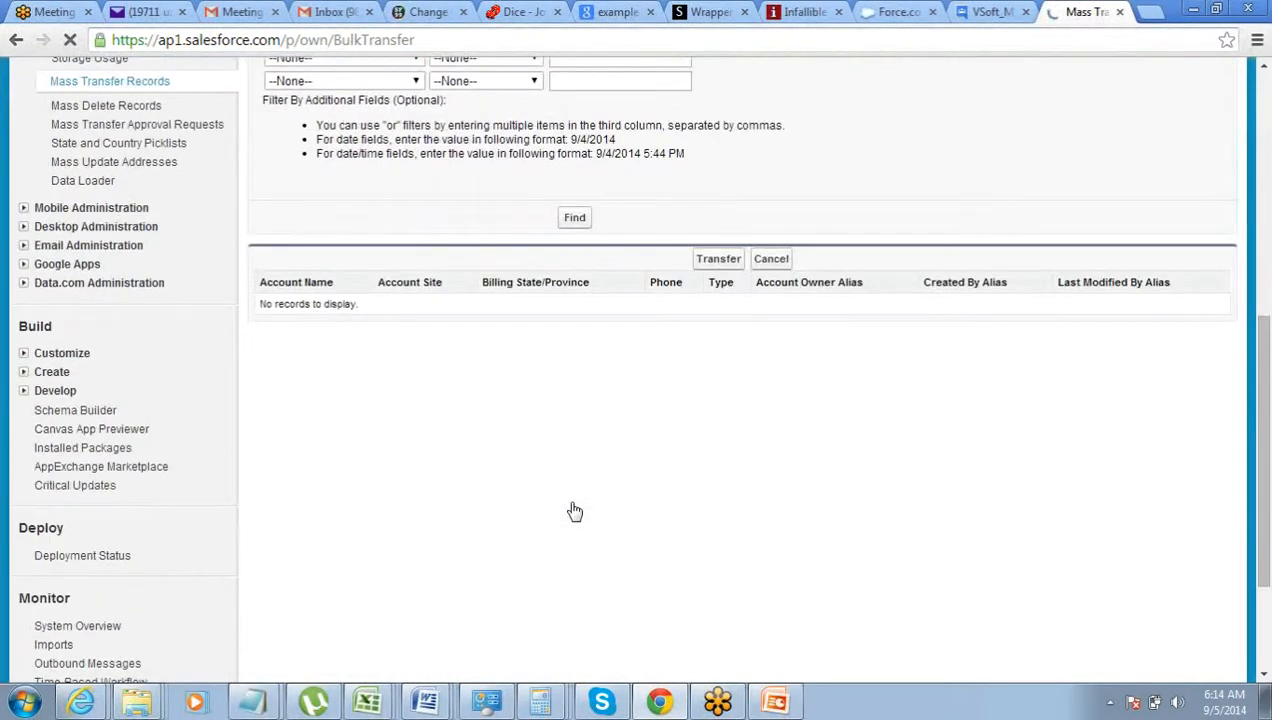
{"action": "scroll", "coordinate": [574, 511], "scroll_direction": "up", "scroll_amount": 3}
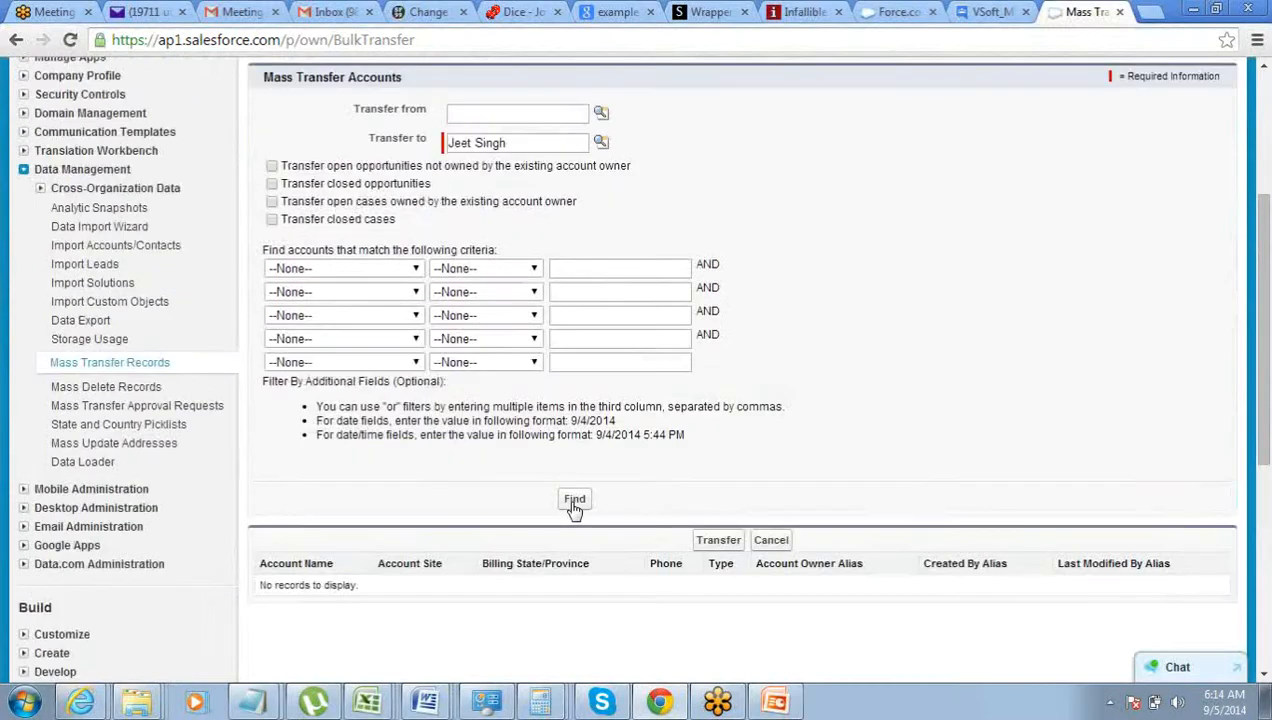
Clear the Transfer to field and fill Transfer from with the recently viewed user from the lookup
{"action": "left_click_drag", "start_coordinate": [575, 237], "coordinate": [266, 246]}
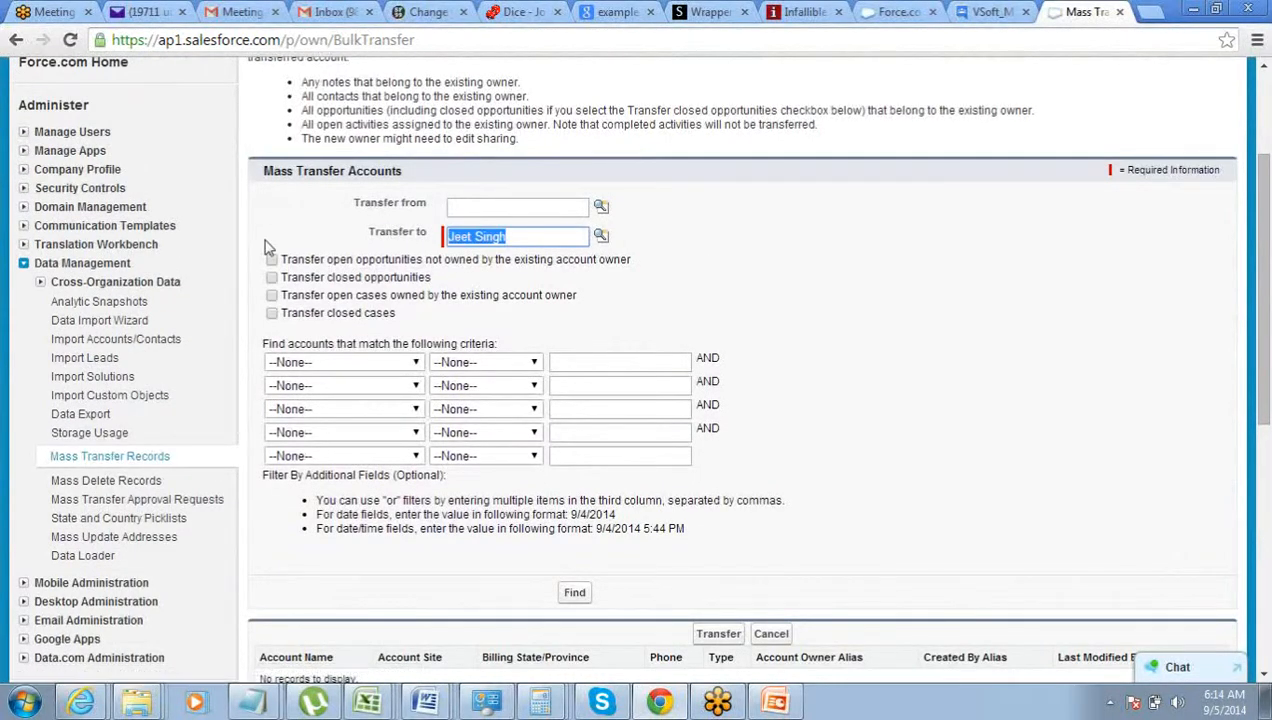
{"action": "key", "text": "Delete"}
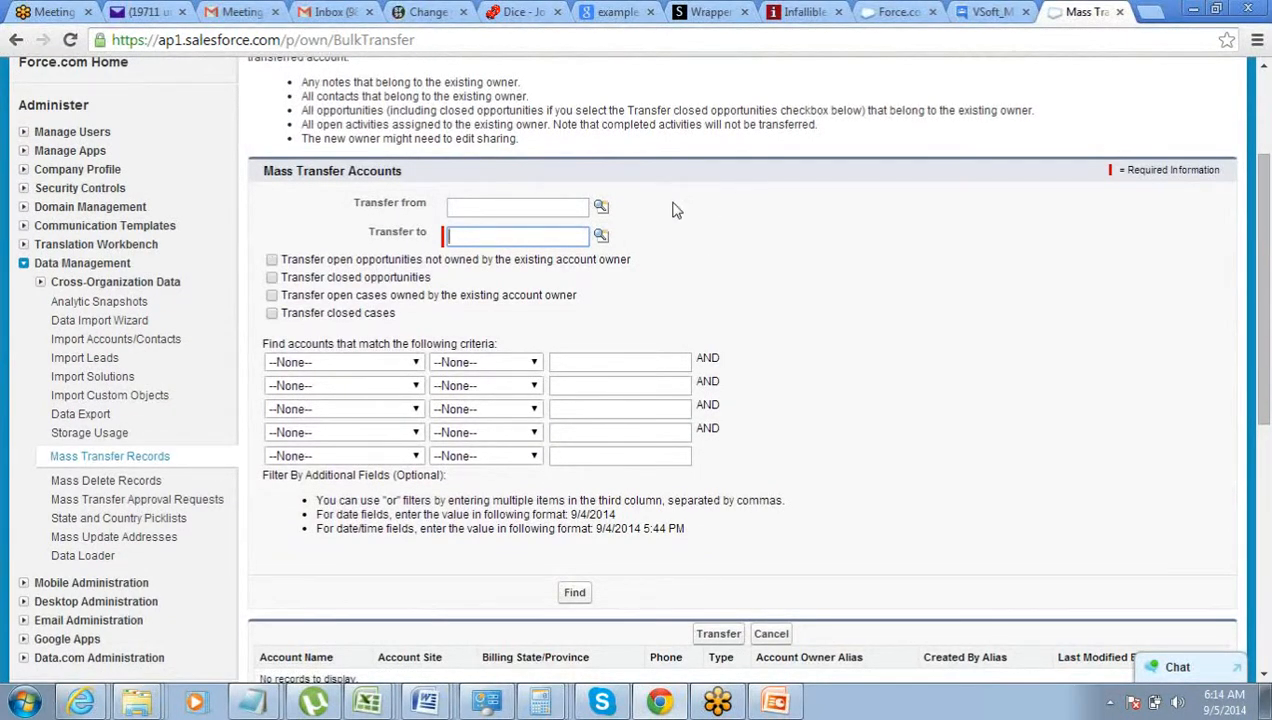
{"action": "left_click", "coordinate": [601, 208]}
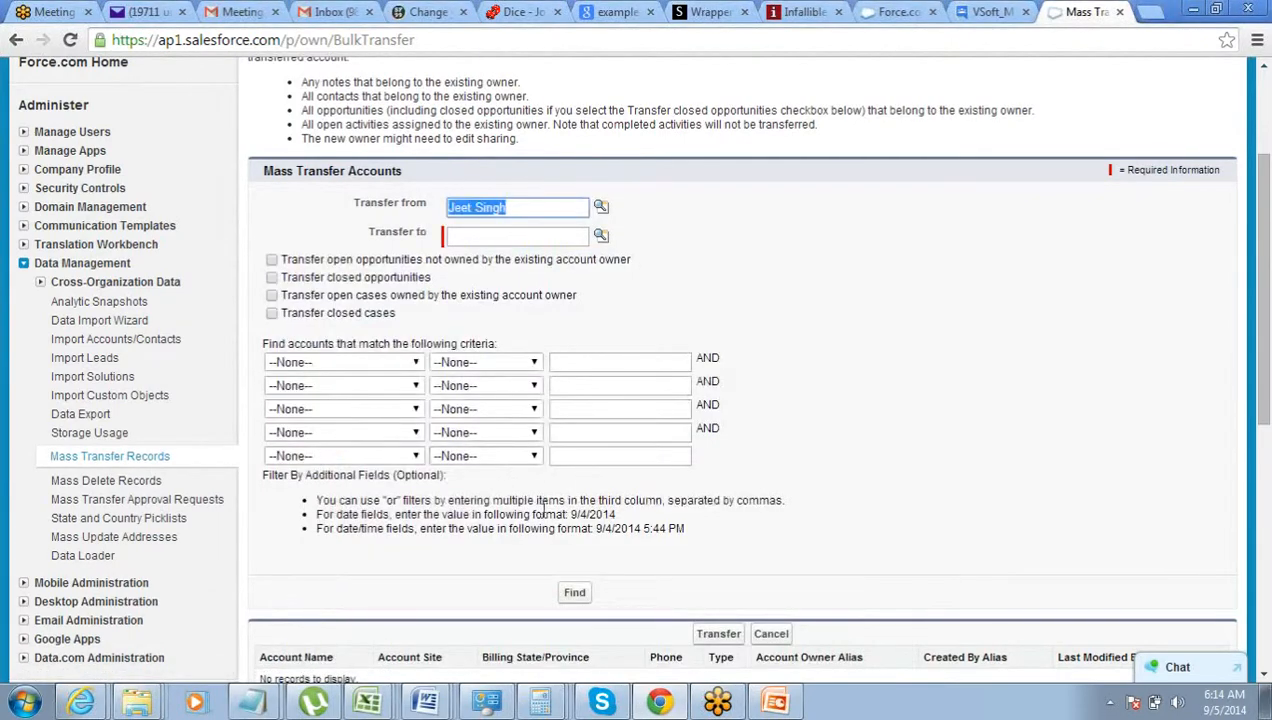
Find the accounts owned by the Transfer from user without any filter criteria and go through the resulting list
{"action": "scroll", "coordinate": [520, 485], "scroll_direction": "down", "scroll_amount": 3}
{"action": "left_click", "coordinate": [571, 416]}
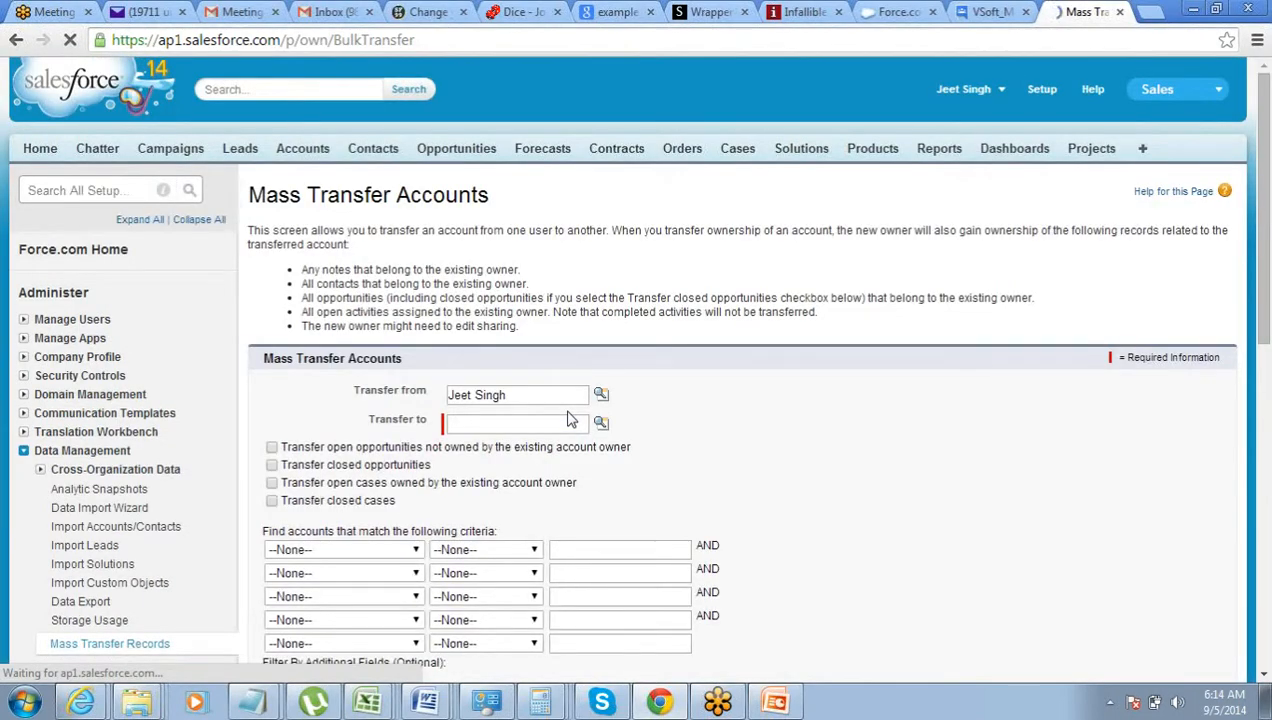
{"action": "scroll", "coordinate": [567, 418], "scroll_direction": "down", "scroll_amount": 8}
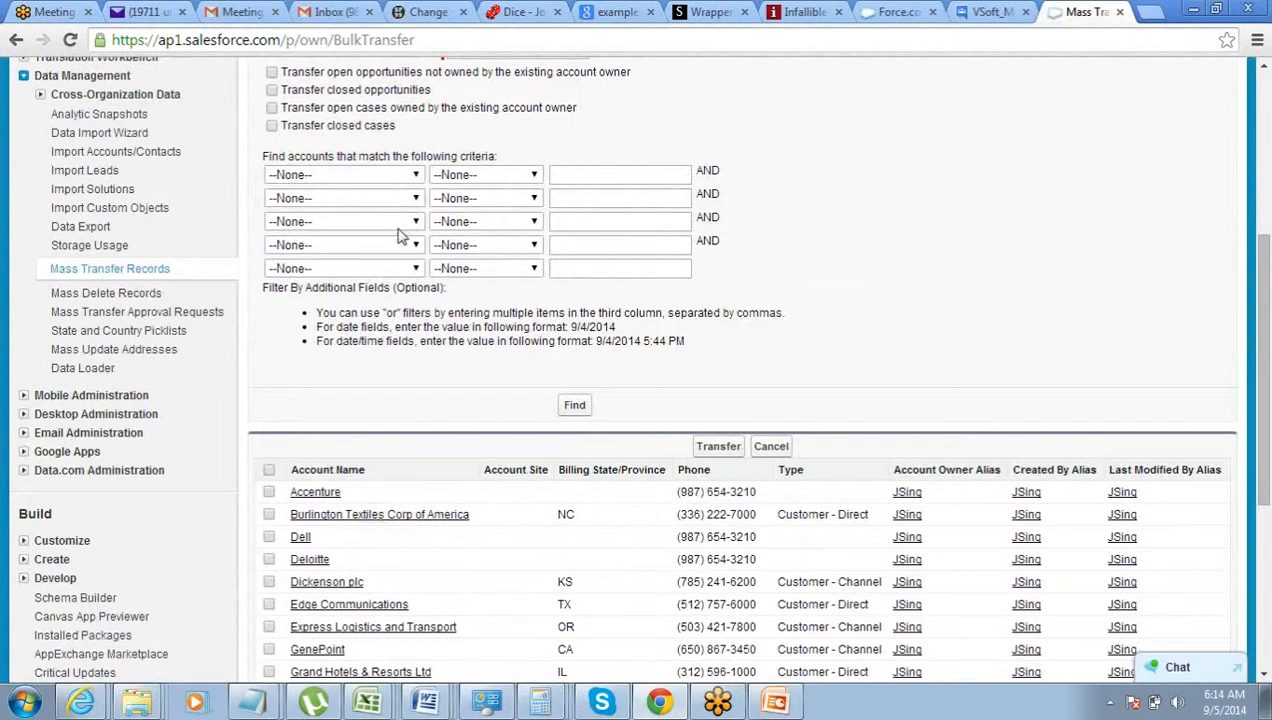
{"action": "scroll", "coordinate": [398, 236], "scroll_direction": "down", "scroll_amount": 2}
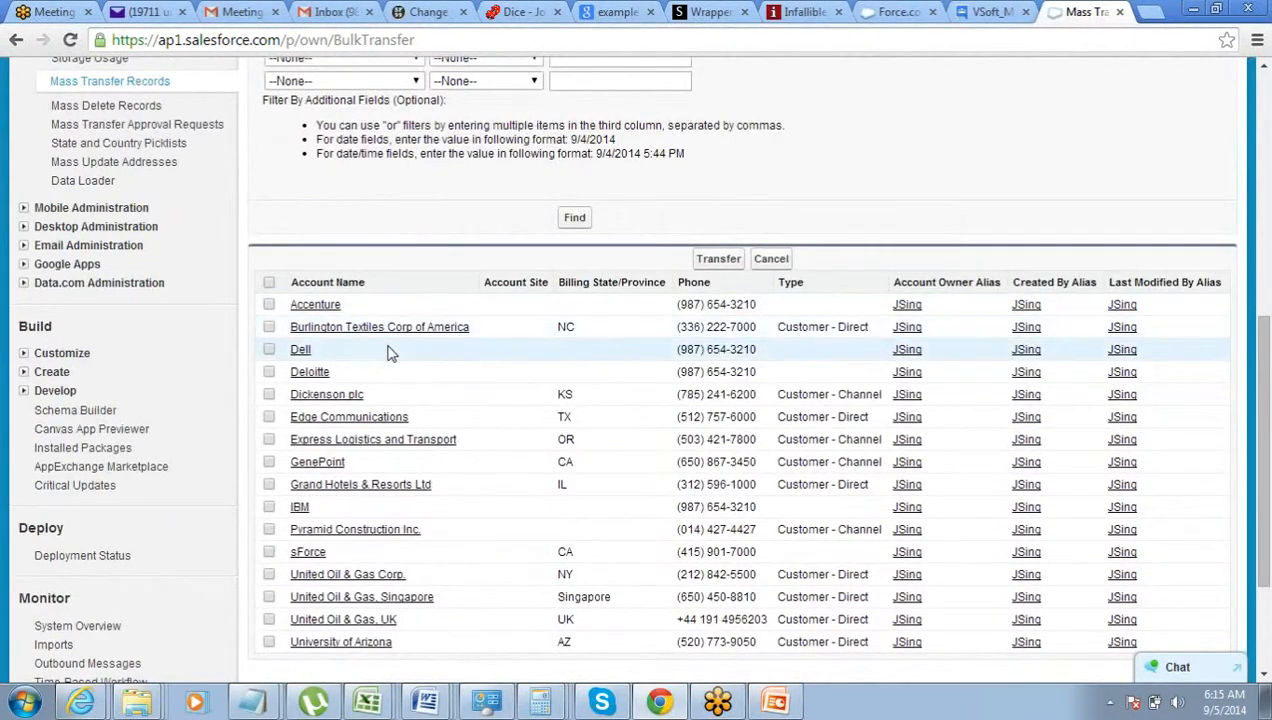
Select all listed accounts except Burlington Textiles Corp of America, Dickenson plc and GenePoint for transfer
{"action": "left_click", "coordinate": [269, 284]}
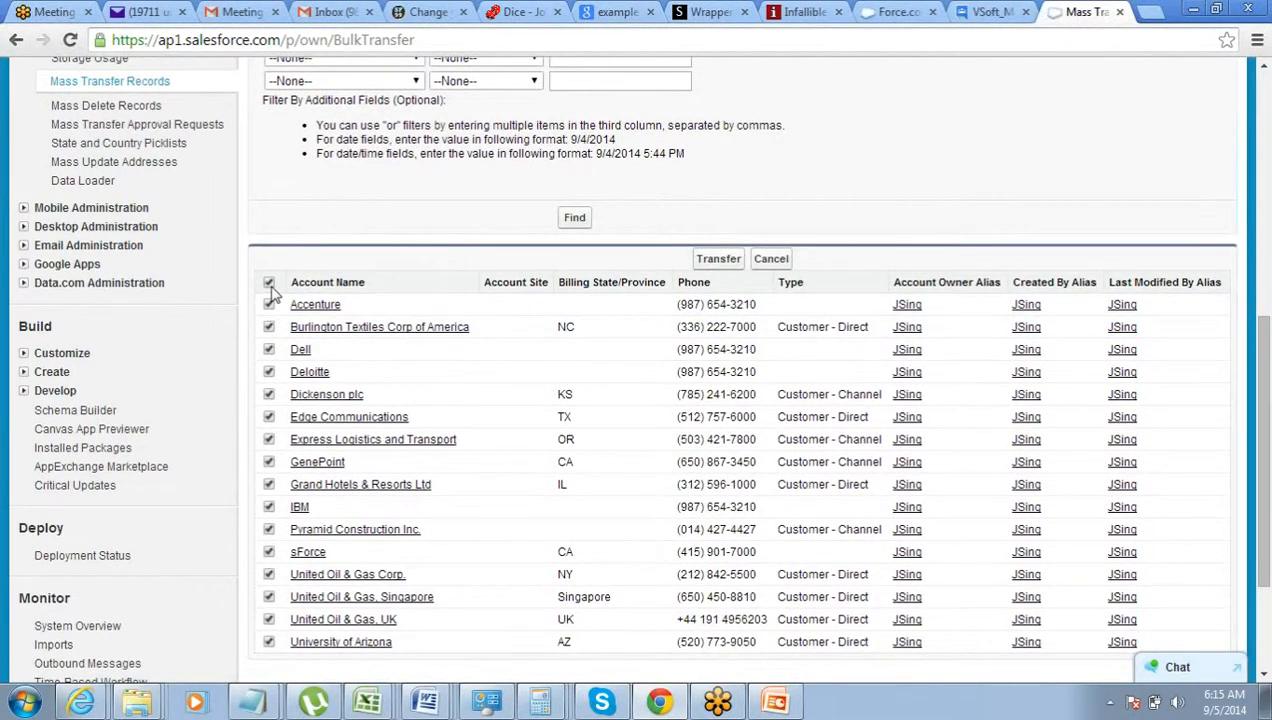
{"action": "left_click", "coordinate": [269, 327]}
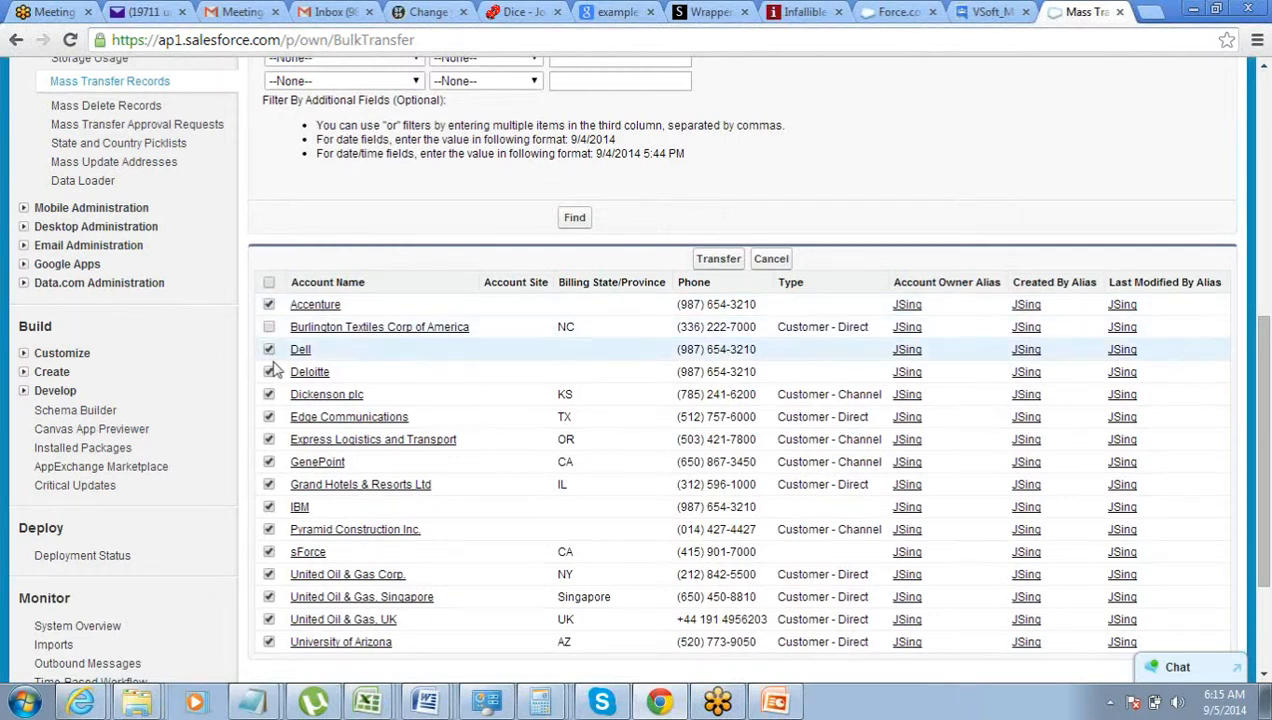
{"action": "left_click", "coordinate": [269, 394]}
{"action": "left_click", "coordinate": [269, 462]}
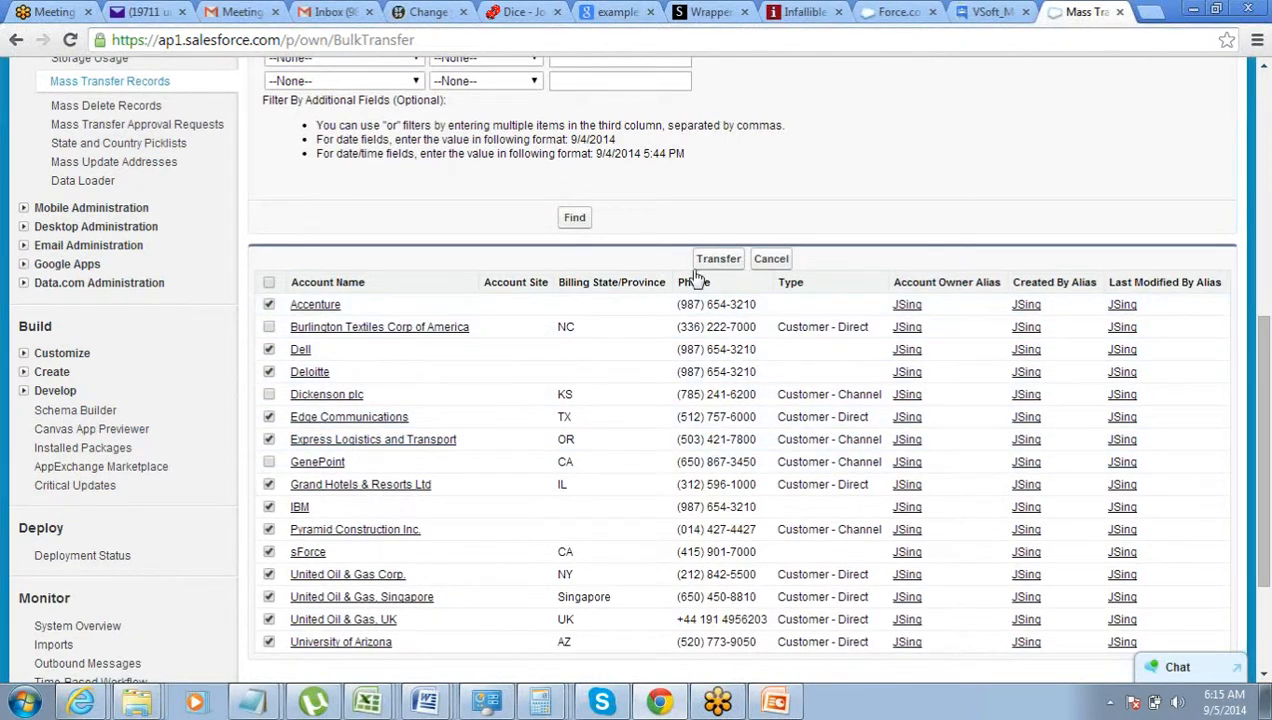
{"action": "scroll", "coordinate": [697, 280], "scroll_direction": "up", "scroll_amount": 4}
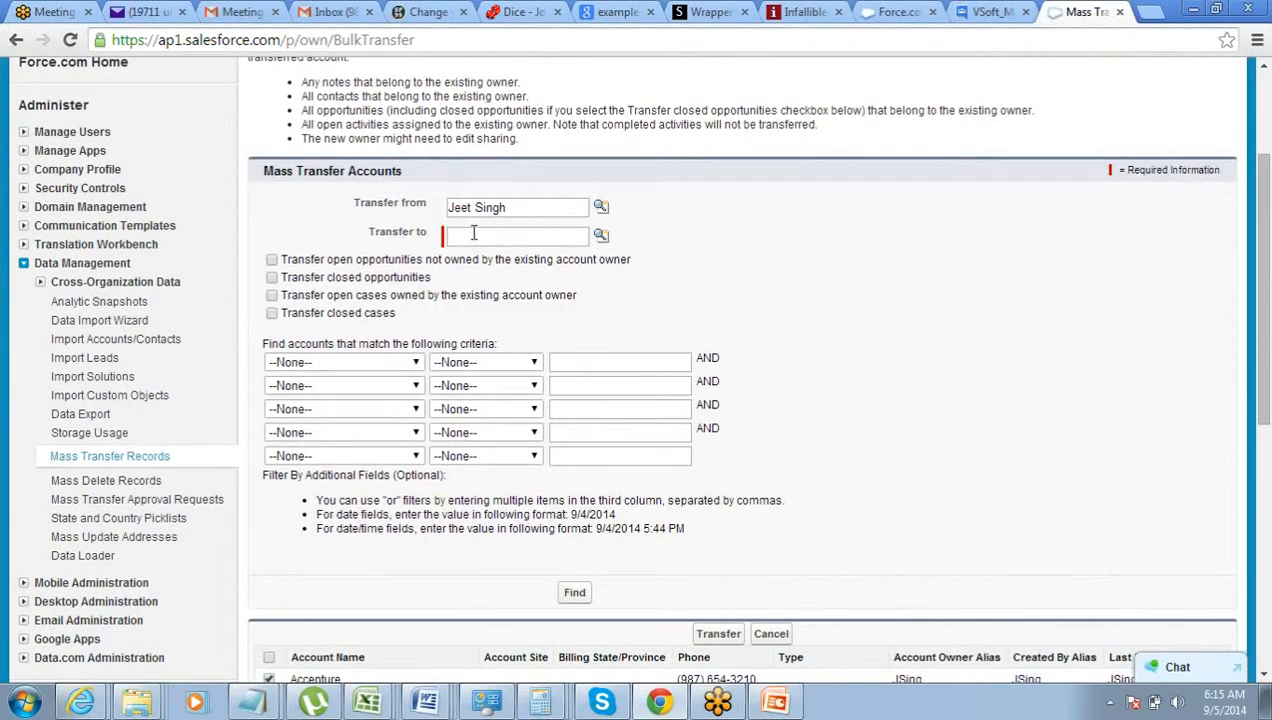
{"action": "scroll", "coordinate": [370, 284], "scroll_direction": "down", "scroll_amount": 2}
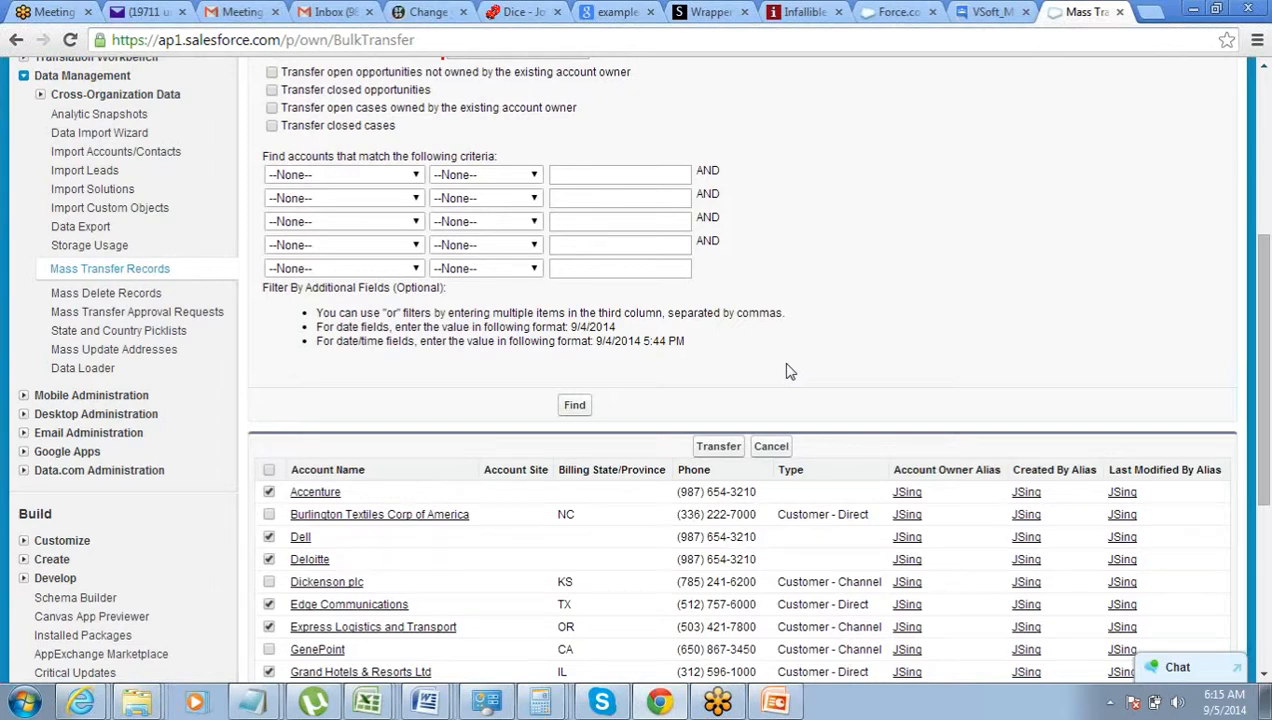
{"action": "scroll", "coordinate": [788, 372], "scroll_direction": "up", "scroll_amount": 3}
{"action": "scroll", "coordinate": [788, 372], "scroll_direction": "up", "scroll_amount": 2}
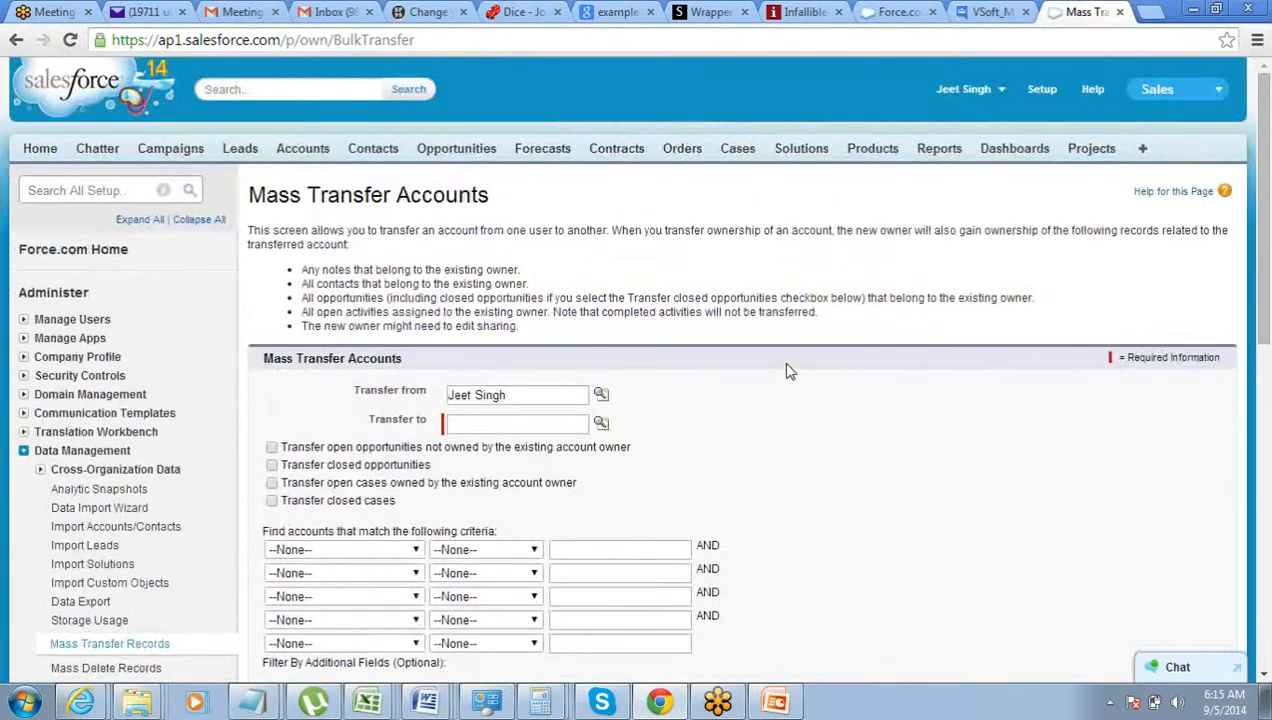
{"action": "scroll", "coordinate": [788, 372], "scroll_direction": "down", "scroll_amount": 1}
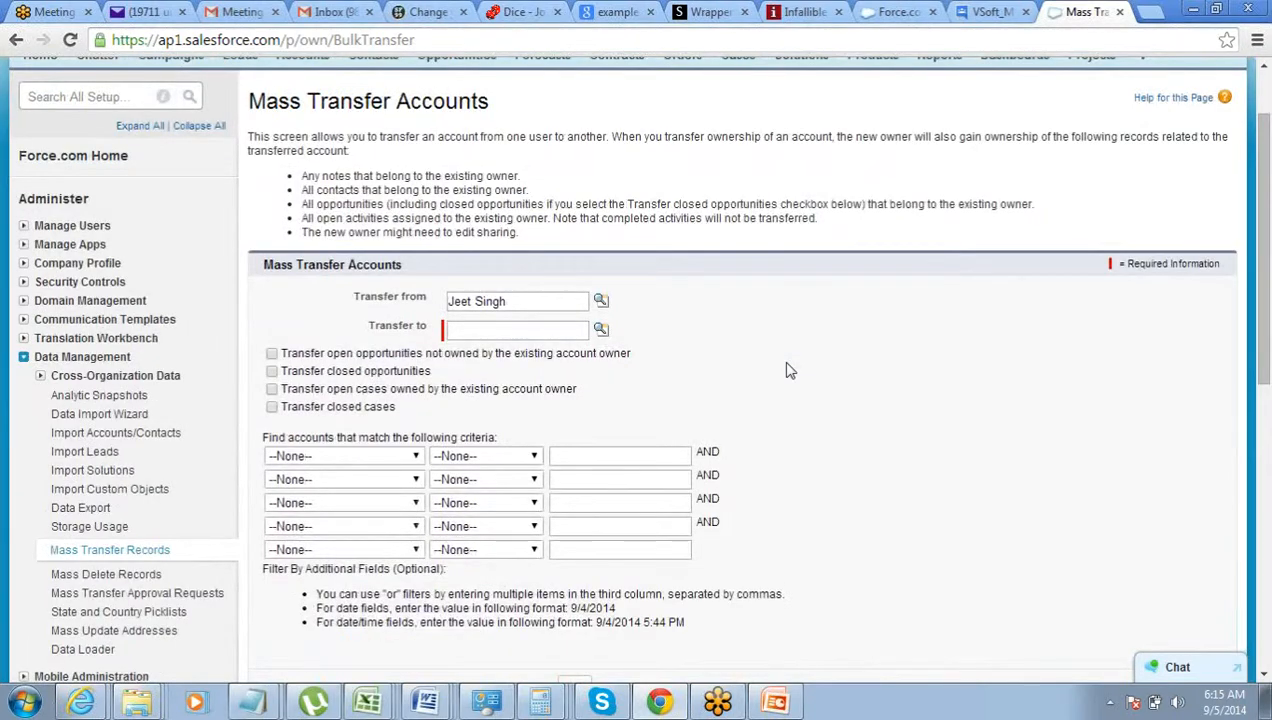
Switch to the Data_Management presentation in PowerPoint and show the Mass Delete Records slide
{"action": "mouse_move", "coordinate": [790, 700]}
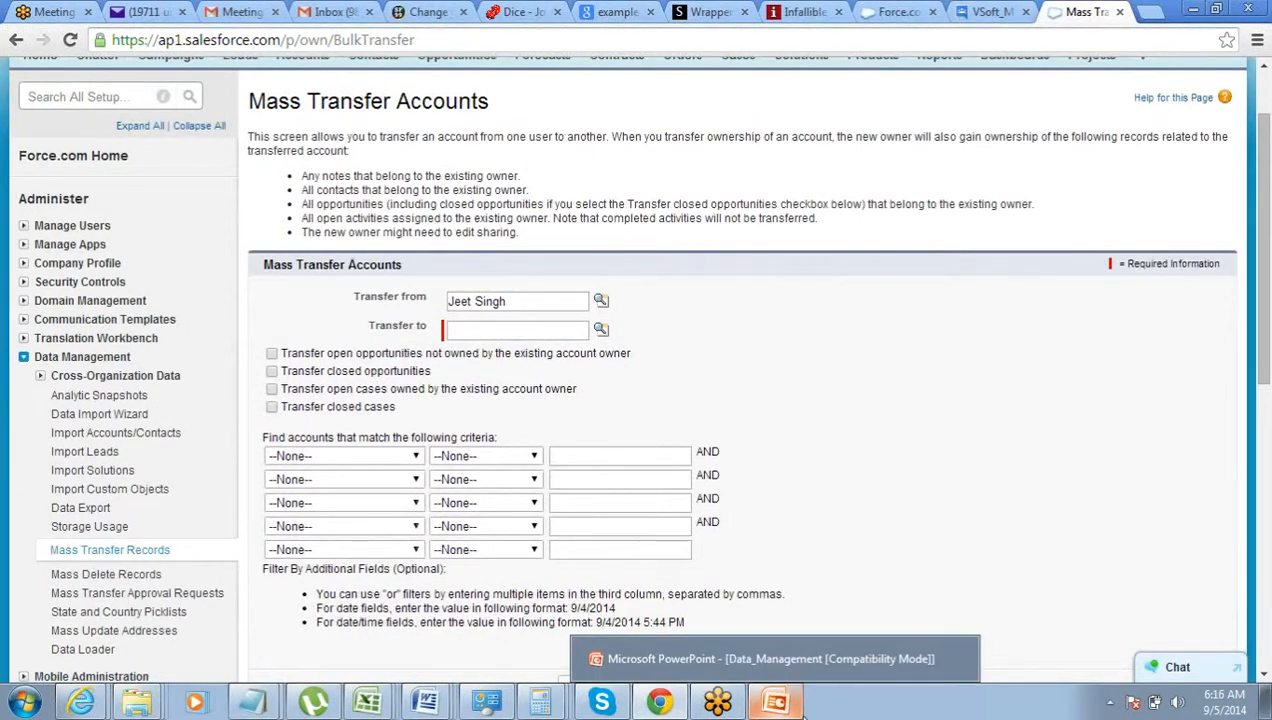
{"action": "left_click", "coordinate": [800, 705]}
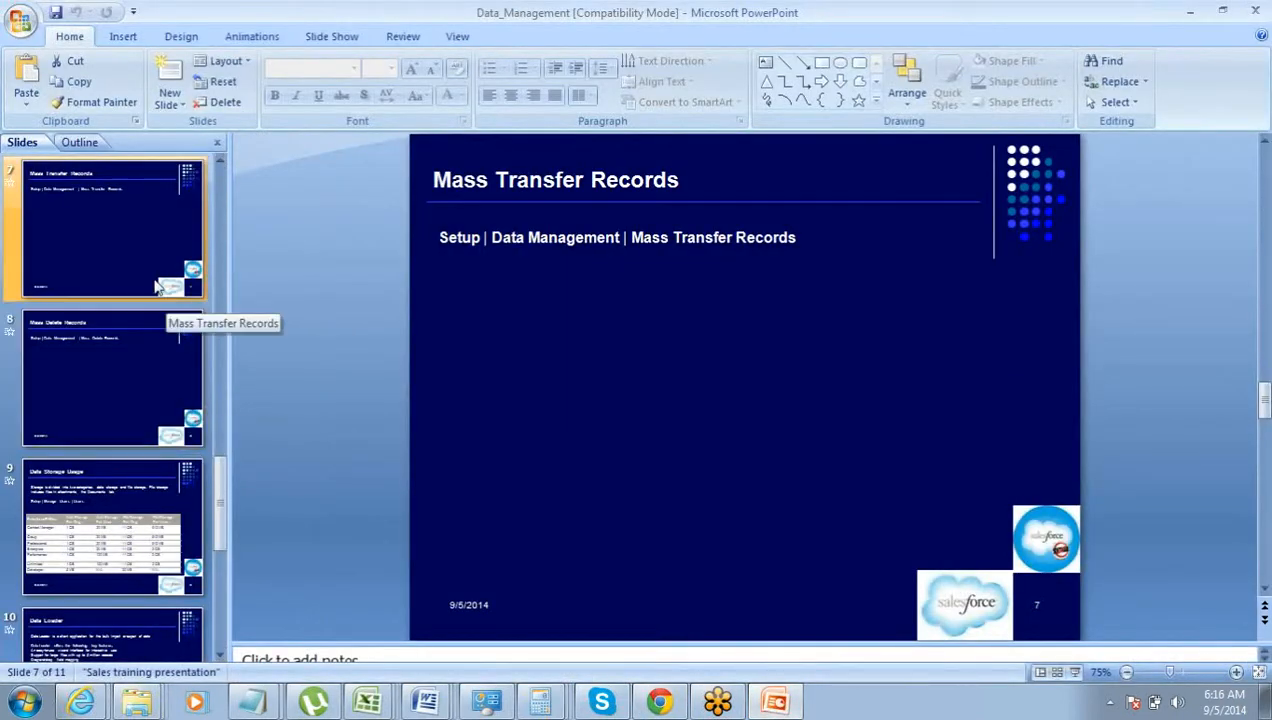
{"action": "left_click", "coordinate": [110, 356]}
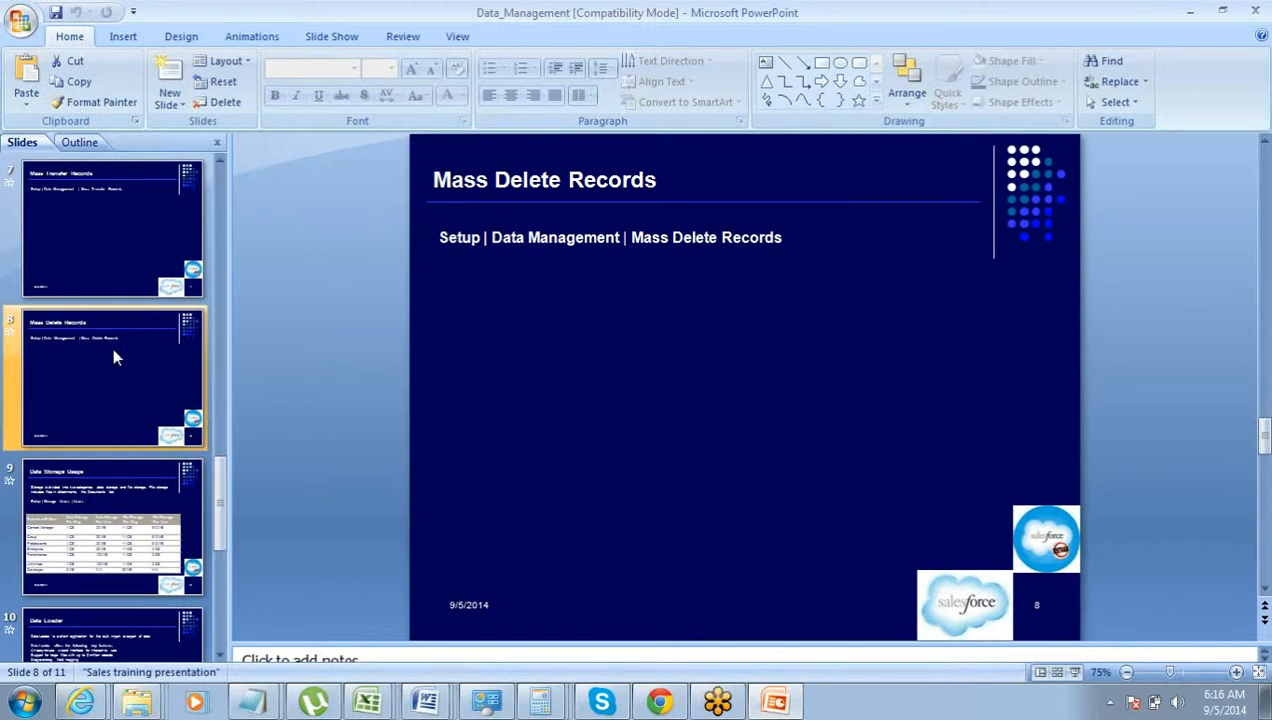
Switch back to Salesforce in Chrome and open Mass Delete Accounts from the Mass Delete Records page under Data Management
{"action": "left_click", "coordinate": [673, 710]}
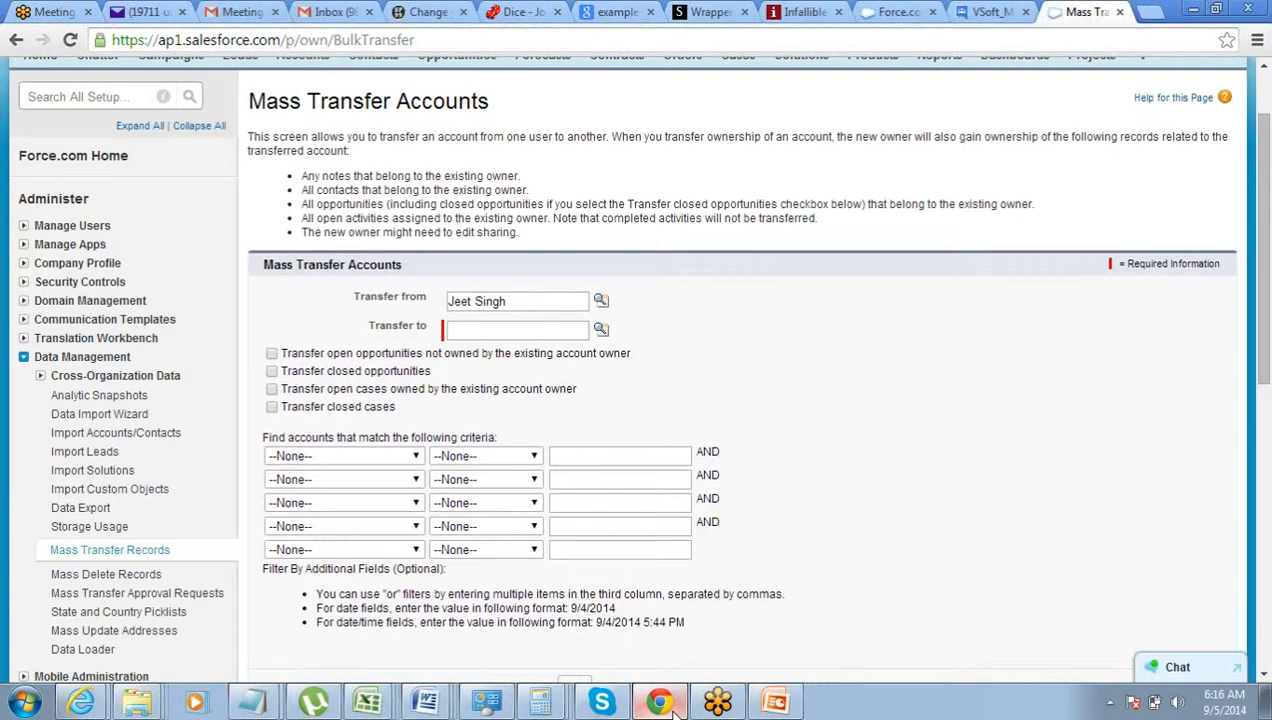
{"action": "scroll", "coordinate": [656, 258], "scroll_direction": "up", "scroll_amount": 1}
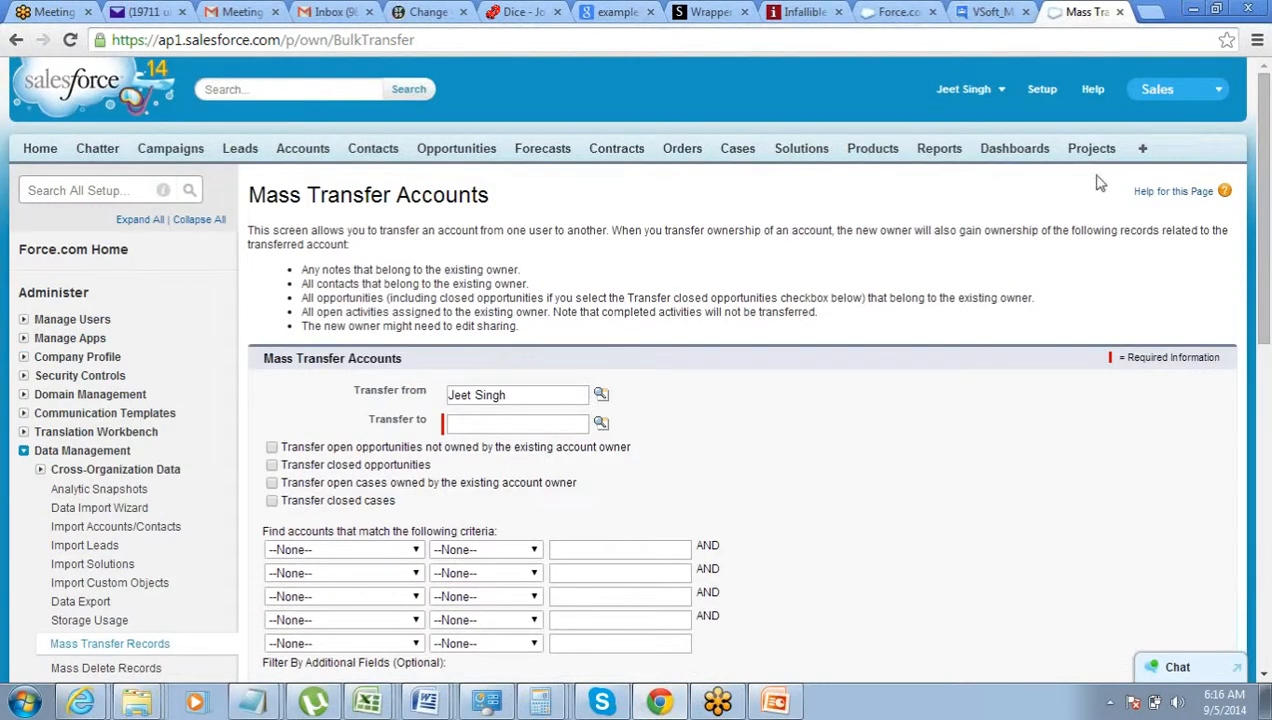
{"action": "scroll", "coordinate": [900, 258], "scroll_direction": "down", "scroll_amount": 4}
{"action": "left_click", "coordinate": [146, 296]}
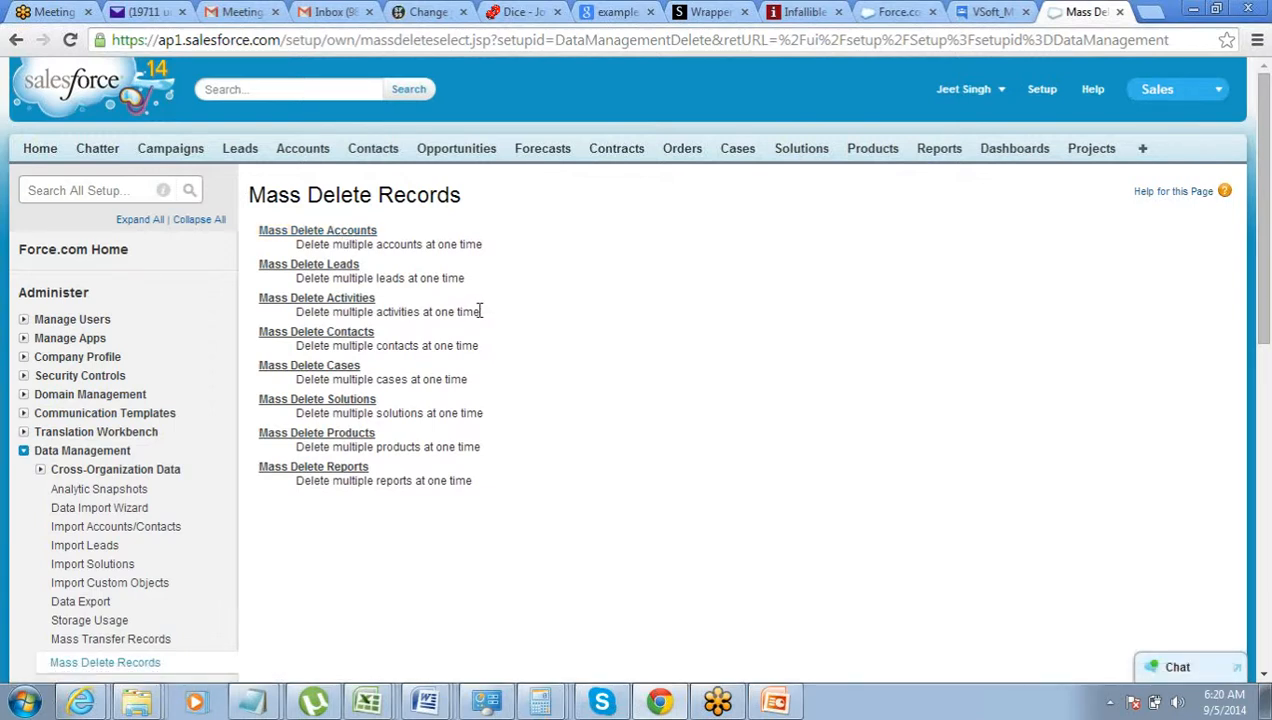
{"action": "left_click", "coordinate": [365, 240]}
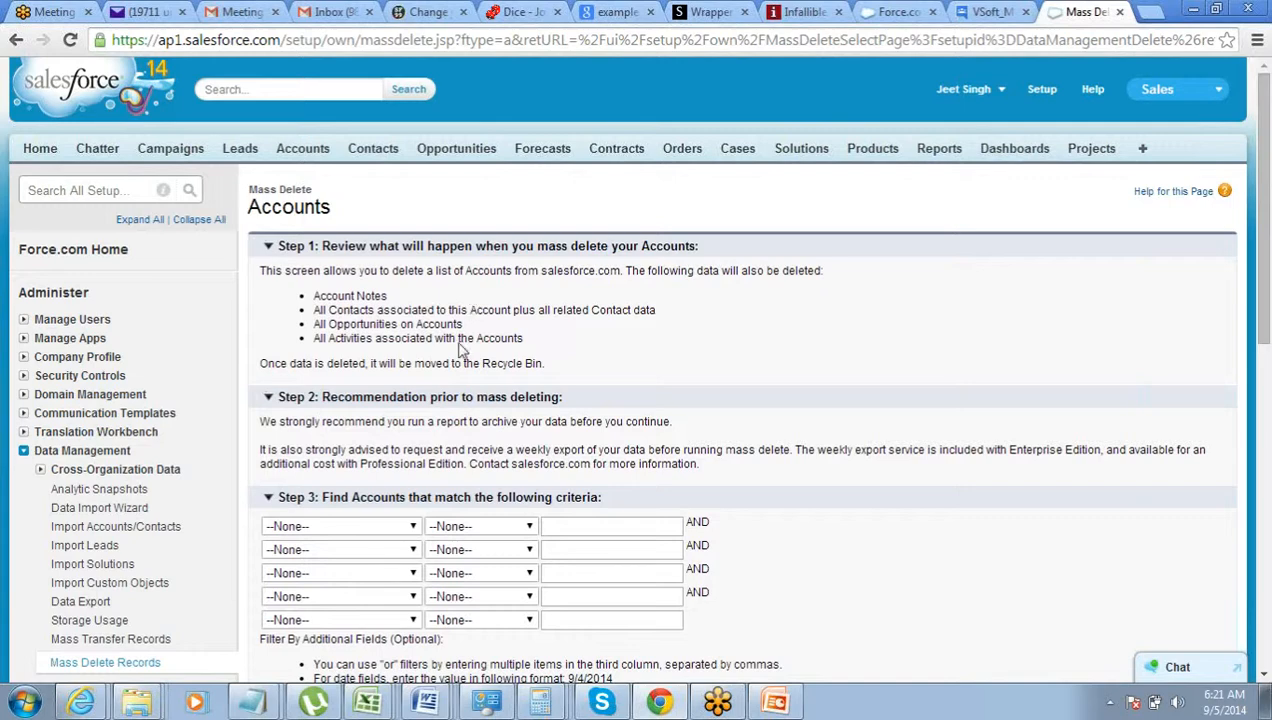
Review the mass delete steps for accounts, highlighting the Step 1 heading and the line about associated contacts being deleted
{"action": "scroll", "coordinate": [458, 378], "scroll_direction": "down", "scroll_amount": 2}
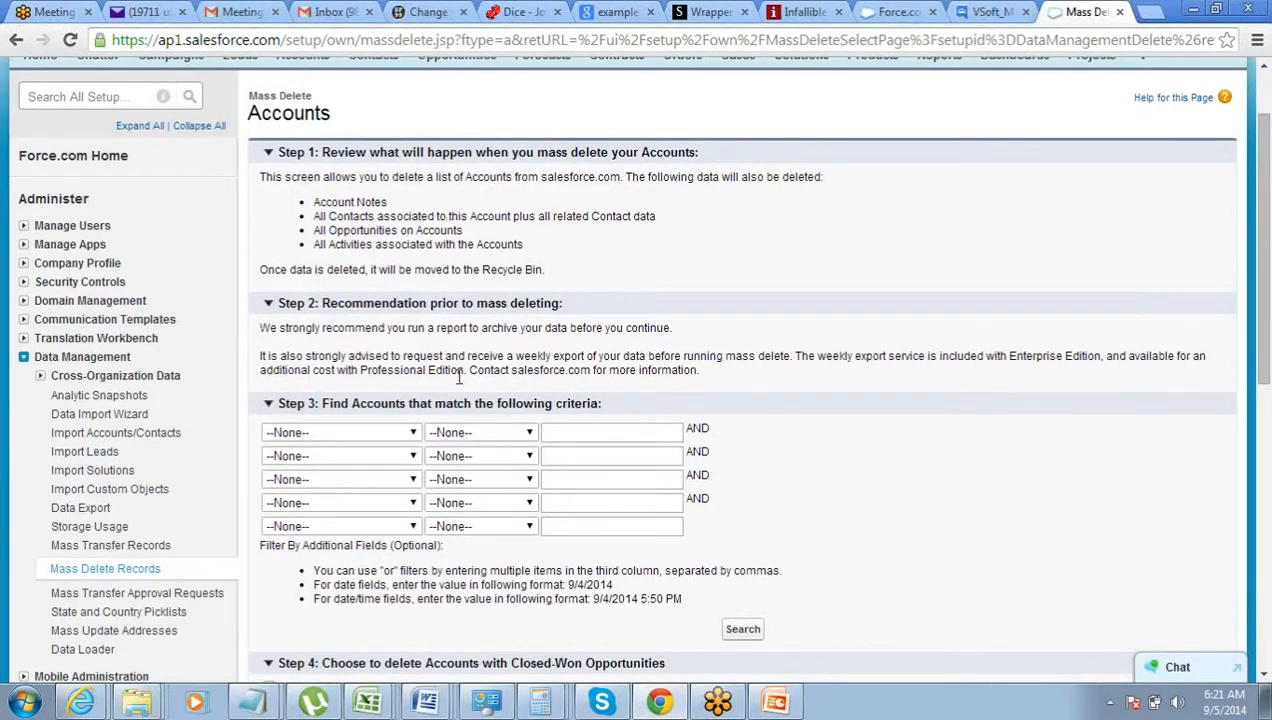
{"action": "scroll", "coordinate": [415, 345], "scroll_direction": "down", "scroll_amount": 4}
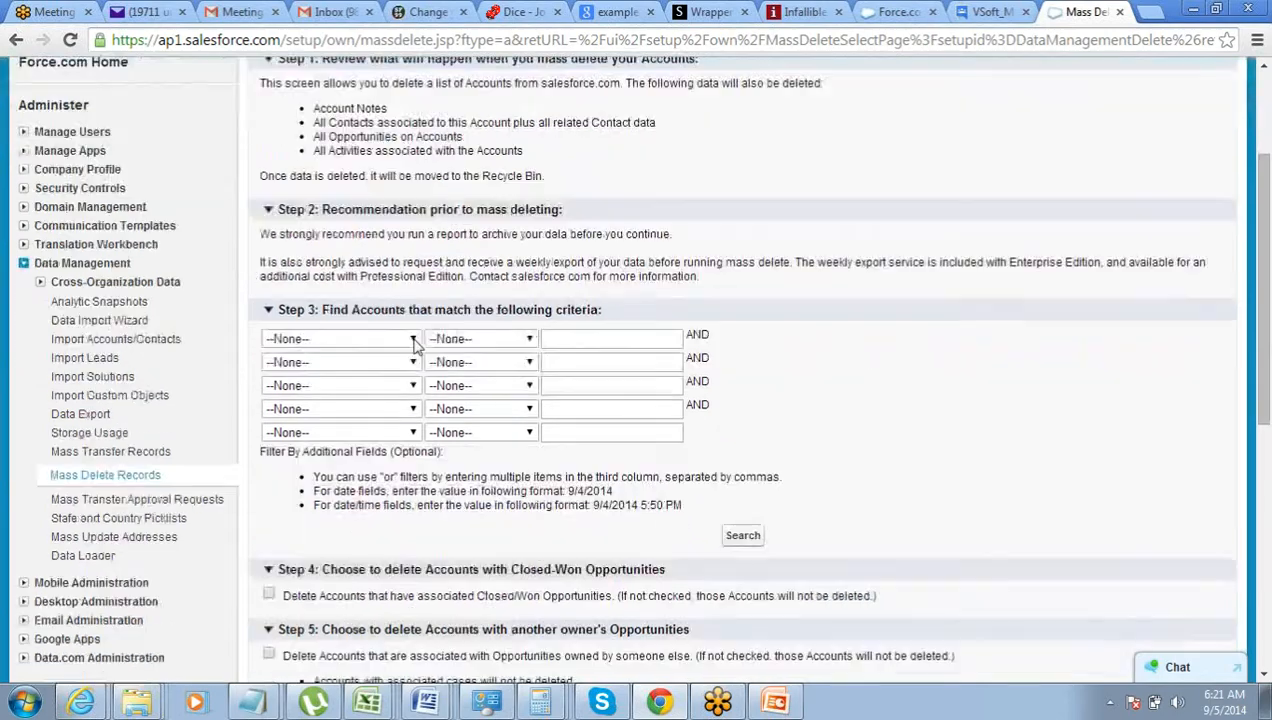
{"action": "scroll", "coordinate": [415, 345], "scroll_direction": "up", "scroll_amount": 6}
{"action": "scroll", "coordinate": [415, 340], "scroll_direction": "down", "scroll_amount": 2}
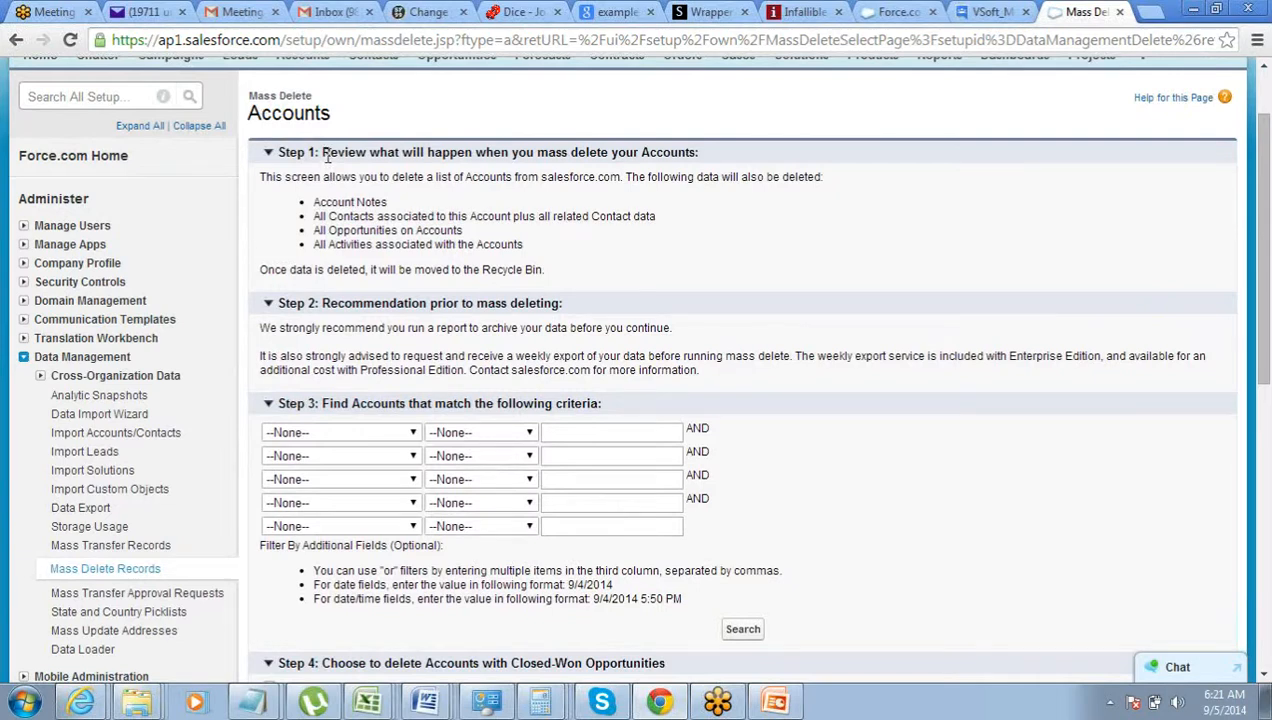
{"action": "left_click_drag", "start_coordinate": [323, 153], "coordinate": [703, 154]}
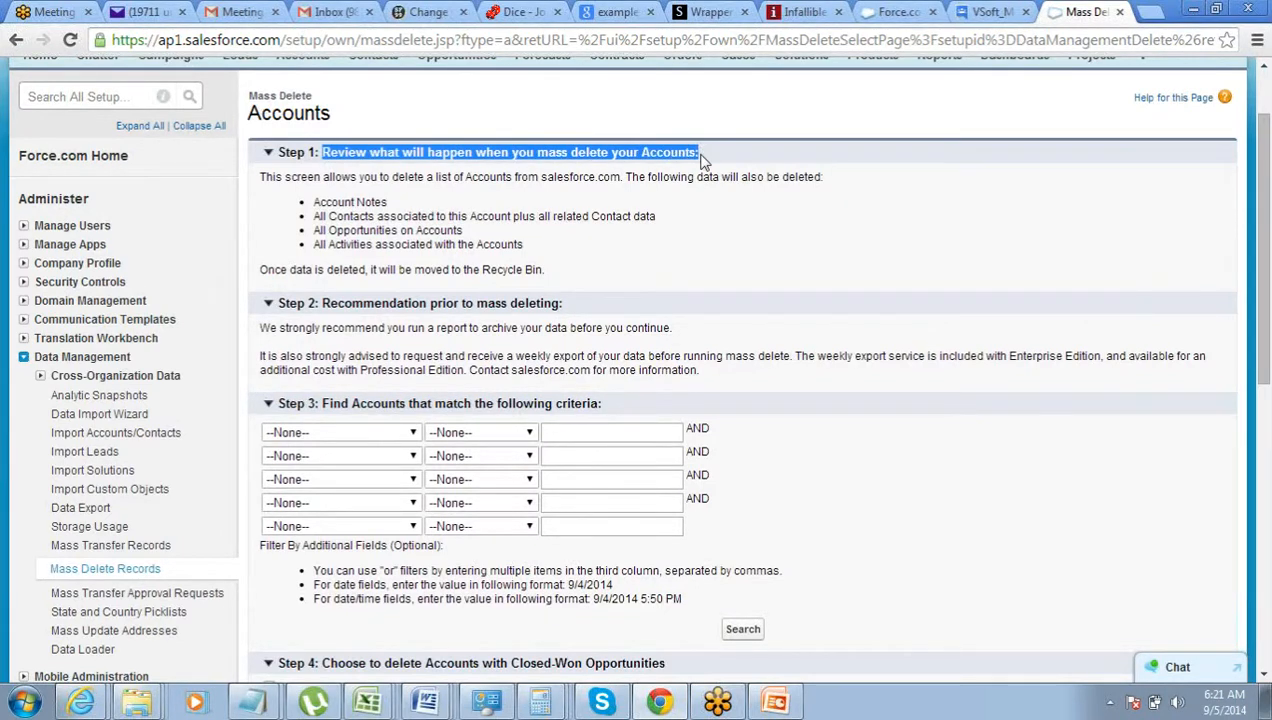
{"action": "left_click", "coordinate": [317, 213]}
{"action": "left_click_drag", "start_coordinate": [316, 214], "coordinate": [660, 226]}
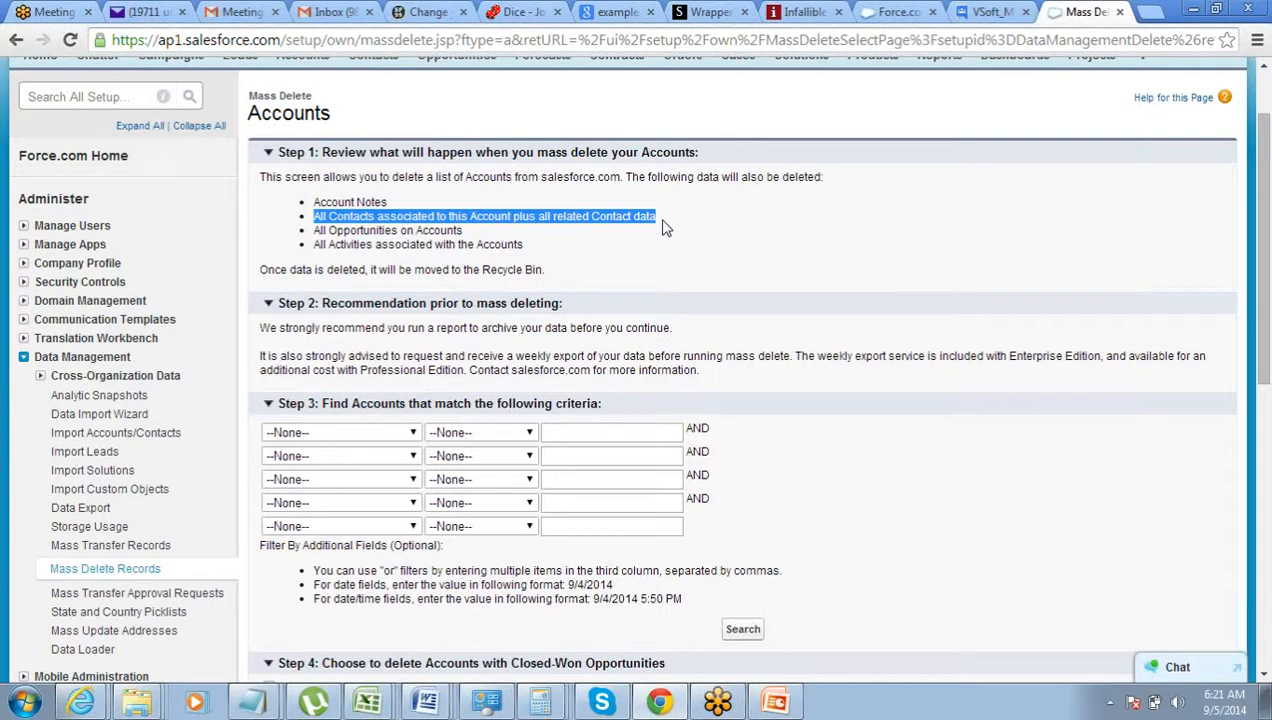
Search for accounts to mass delete without entering any filter criteria and bring up the resulting list
{"action": "scroll", "coordinate": [661, 222], "scroll_direction": "down", "scroll_amount": 1}
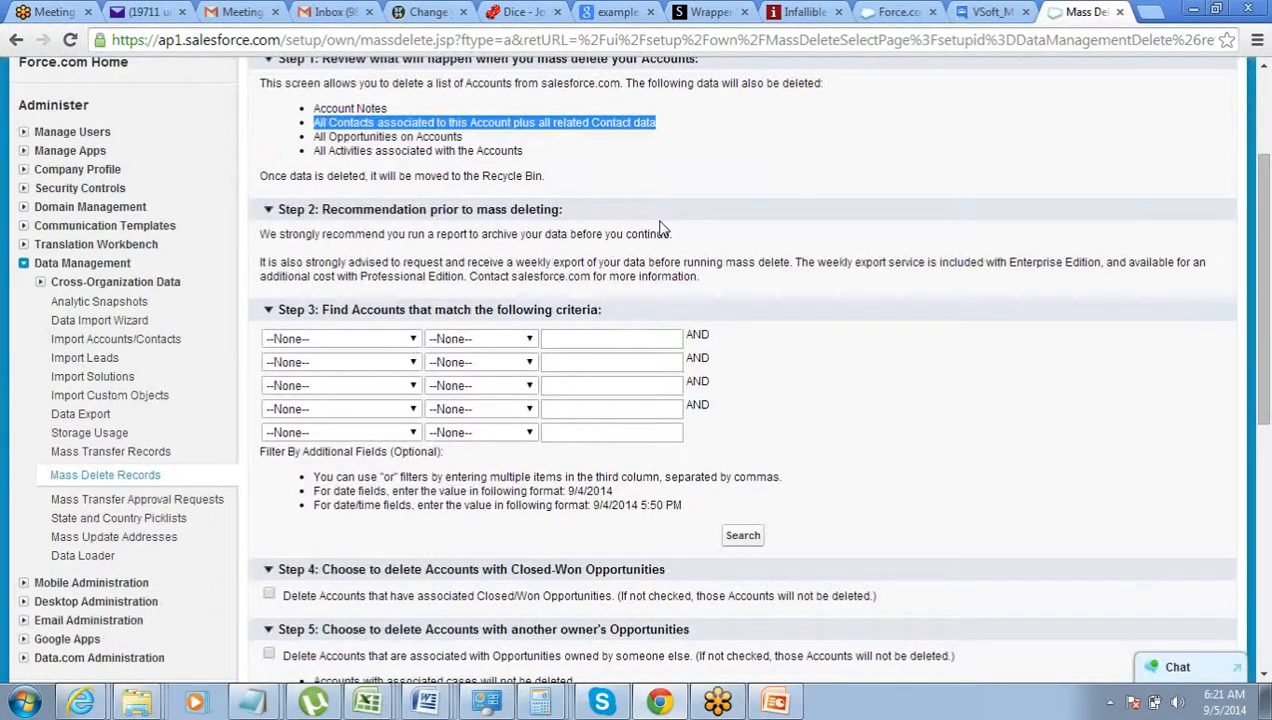
{"action": "scroll", "coordinate": [660, 228], "scroll_direction": "down", "scroll_amount": 2}
{"action": "scroll", "coordinate": [668, 228], "scroll_direction": "down", "scroll_amount": 2}
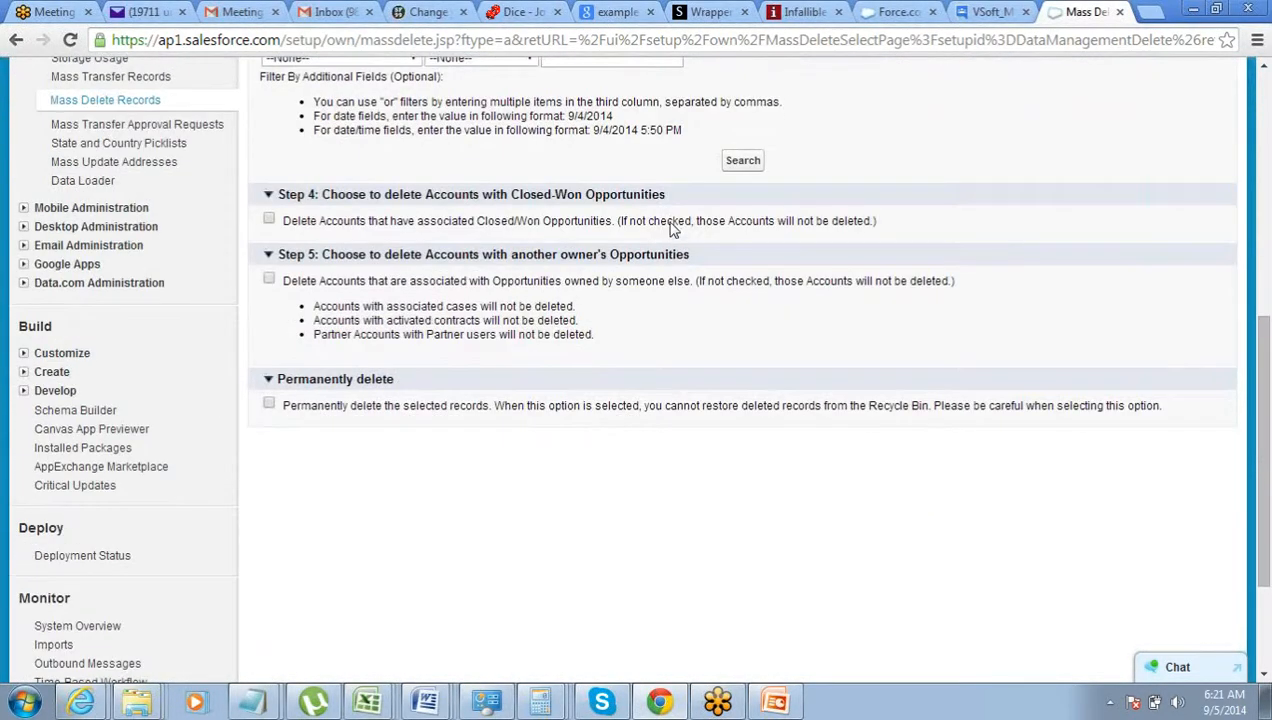
{"action": "left_click", "coordinate": [738, 162]}
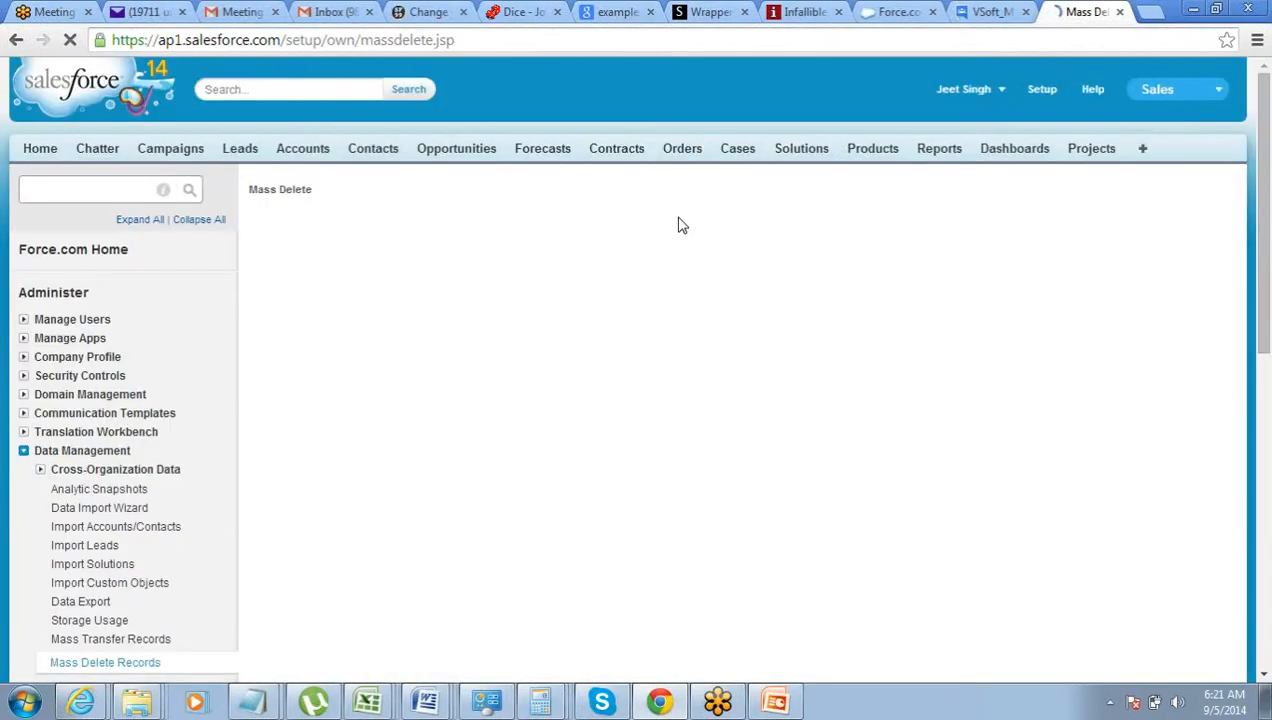
{"action": "scroll", "coordinate": [678, 225], "scroll_direction": "down", "scroll_amount": 5}
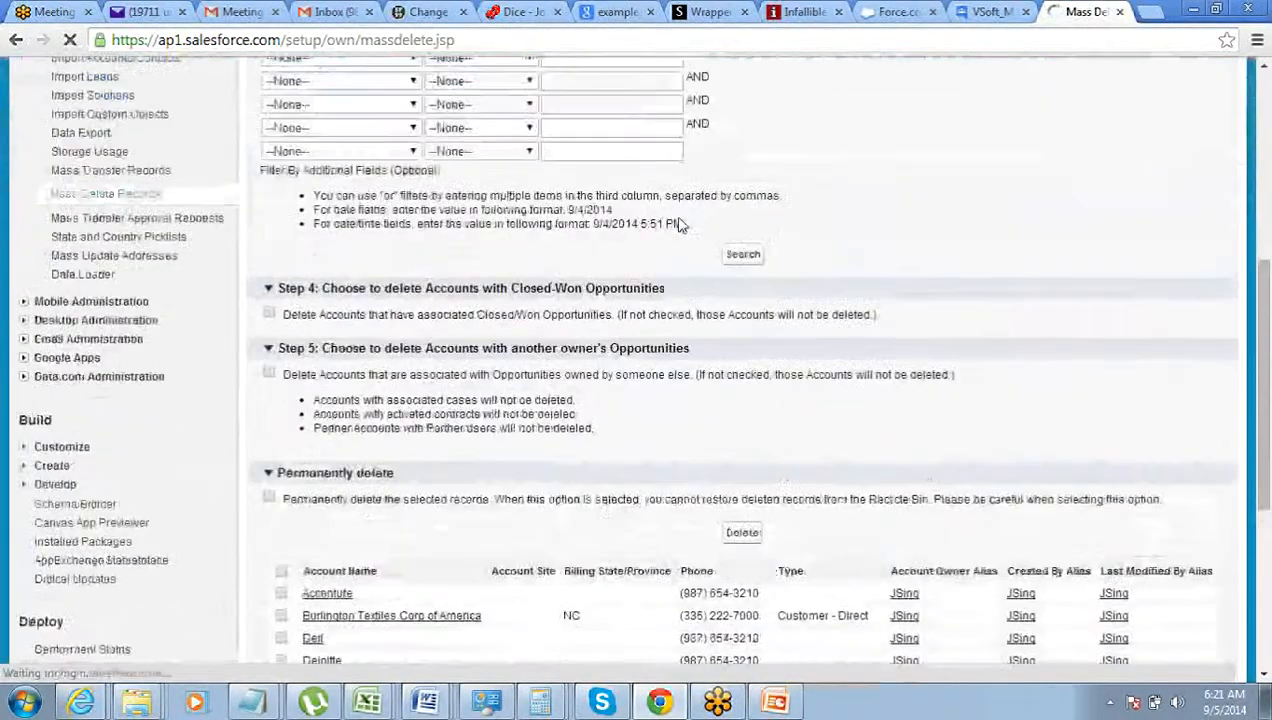
Set the first account filter criterion to Created Date less than 1/1/2010
{"action": "scroll", "coordinate": [678, 225], "scroll_direction": "up", "scroll_amount": 1}
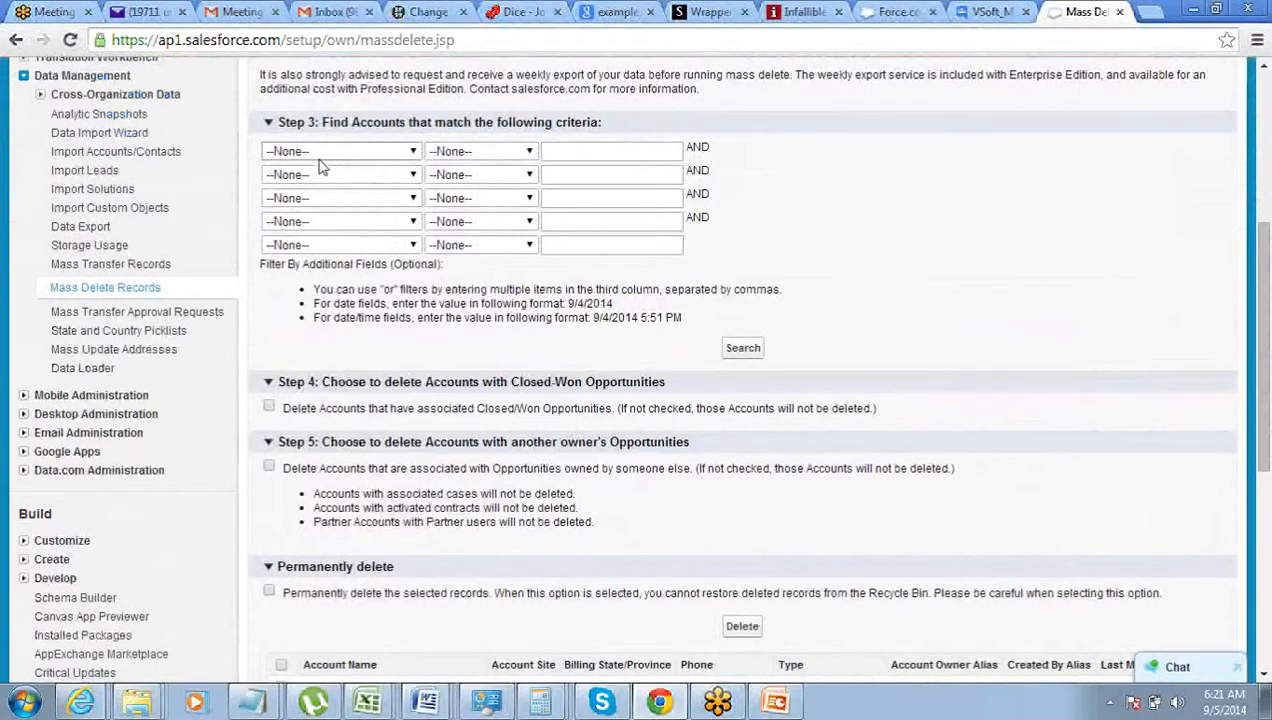
{"action": "left_click", "coordinate": [320, 153]}
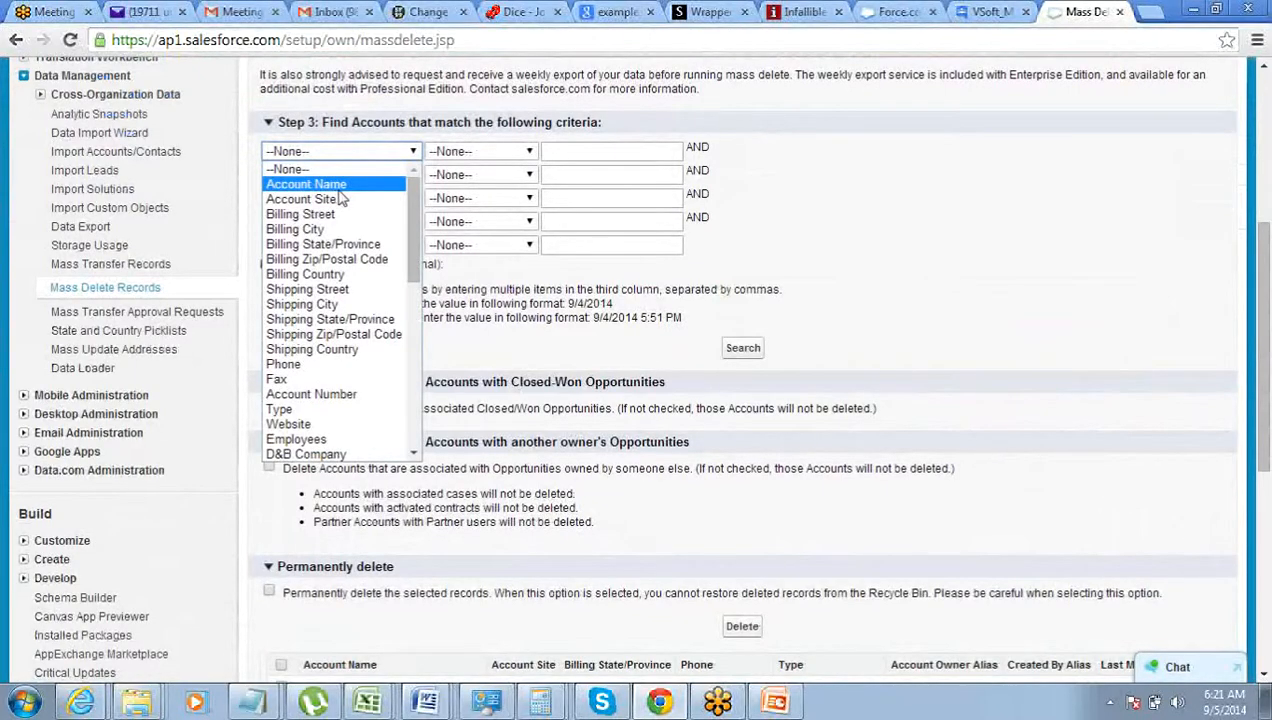
{"action": "scroll", "coordinate": [340, 199], "scroll_direction": "down", "scroll_amount": 10}
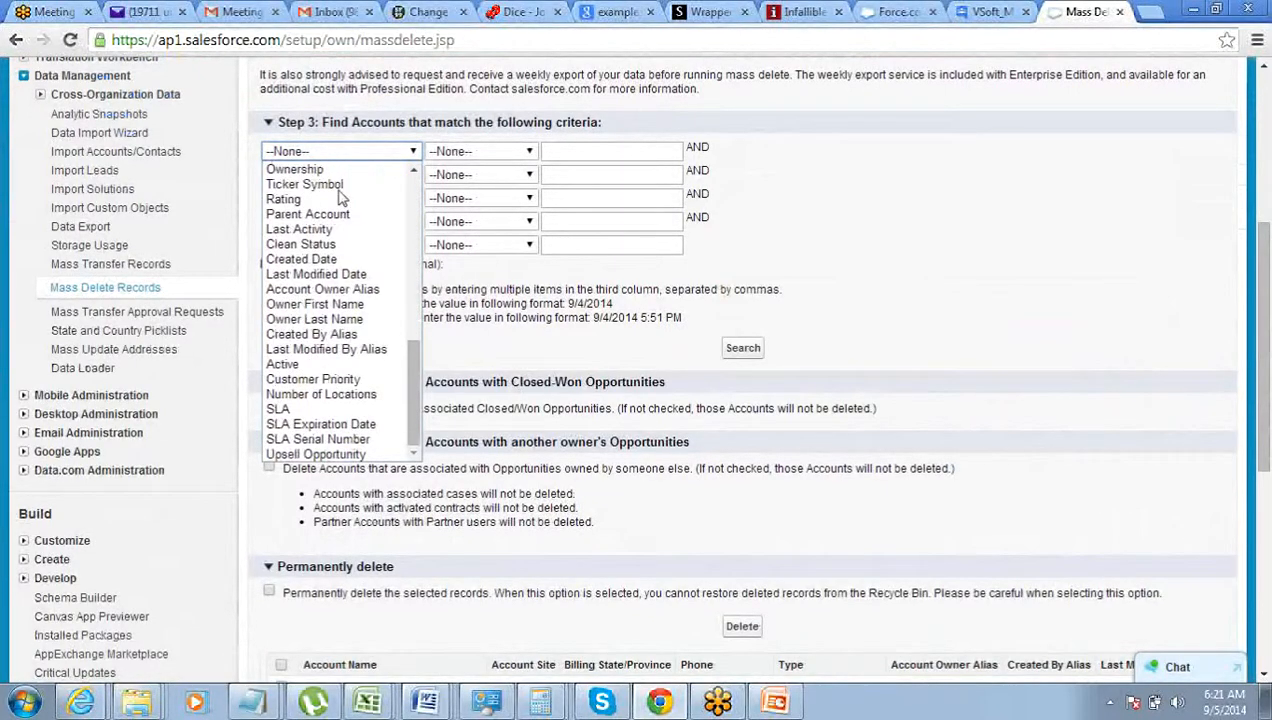
{"action": "left_click", "coordinate": [325, 259]}
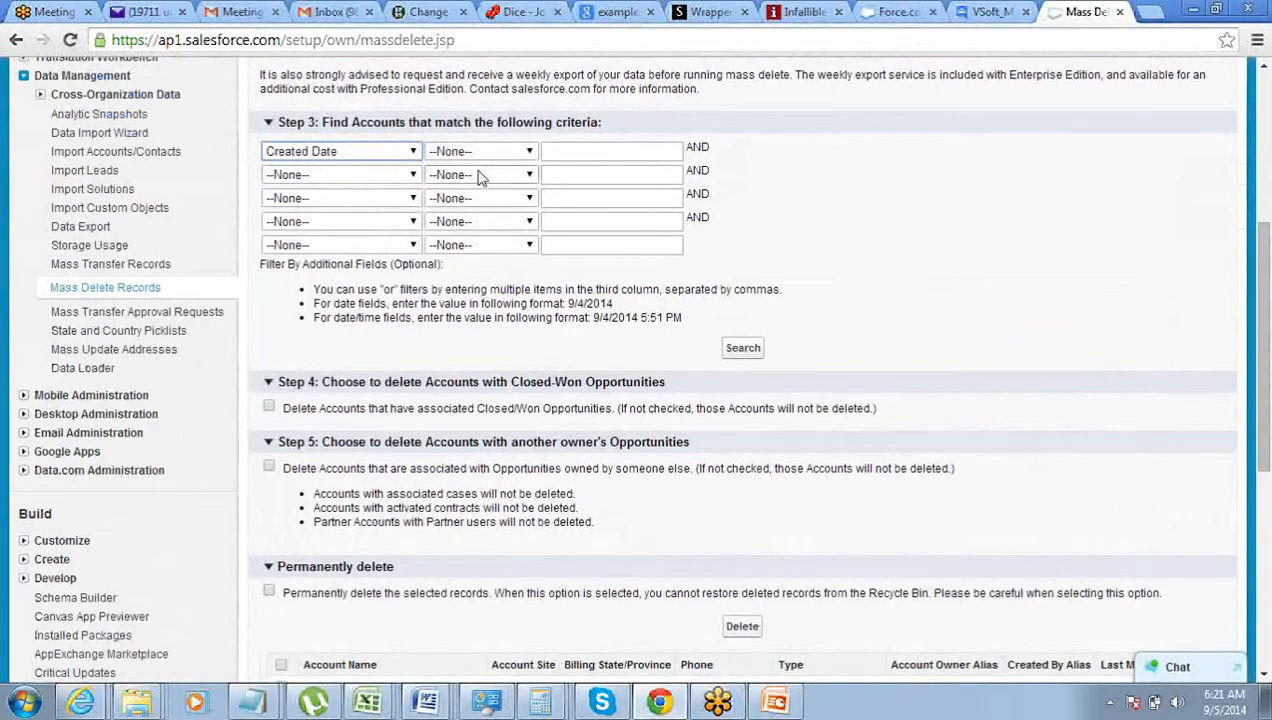
{"action": "left_click", "coordinate": [493, 151]}
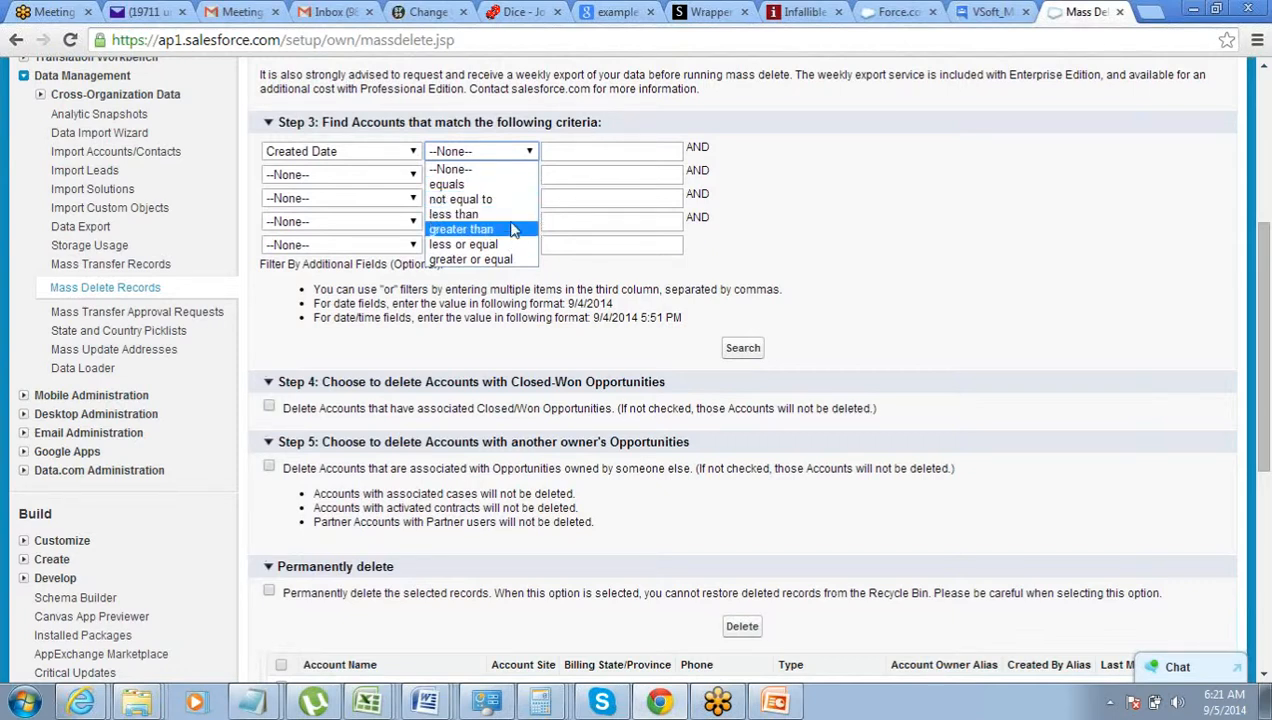
{"action": "left_click", "coordinate": [512, 230]}
{"action": "left_click", "coordinate": [510, 156]}
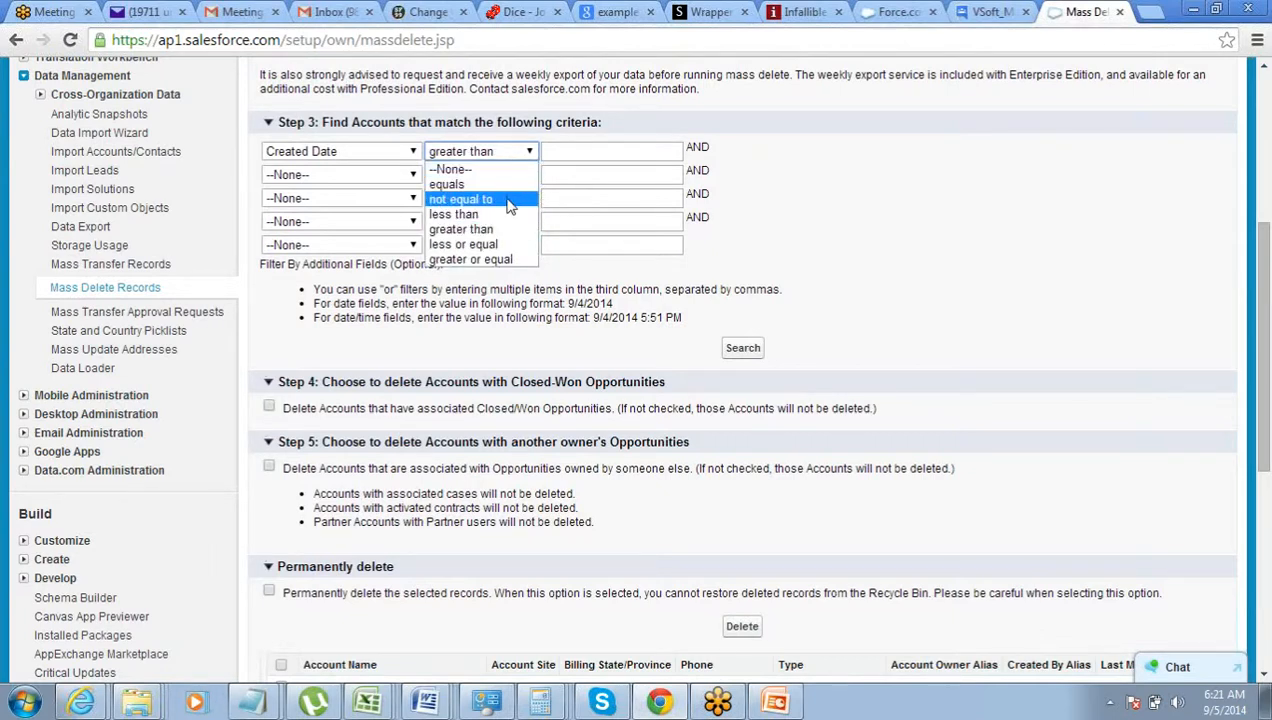
{"action": "left_click", "coordinate": [508, 214]}
{"action": "left_click", "coordinate": [569, 152]}
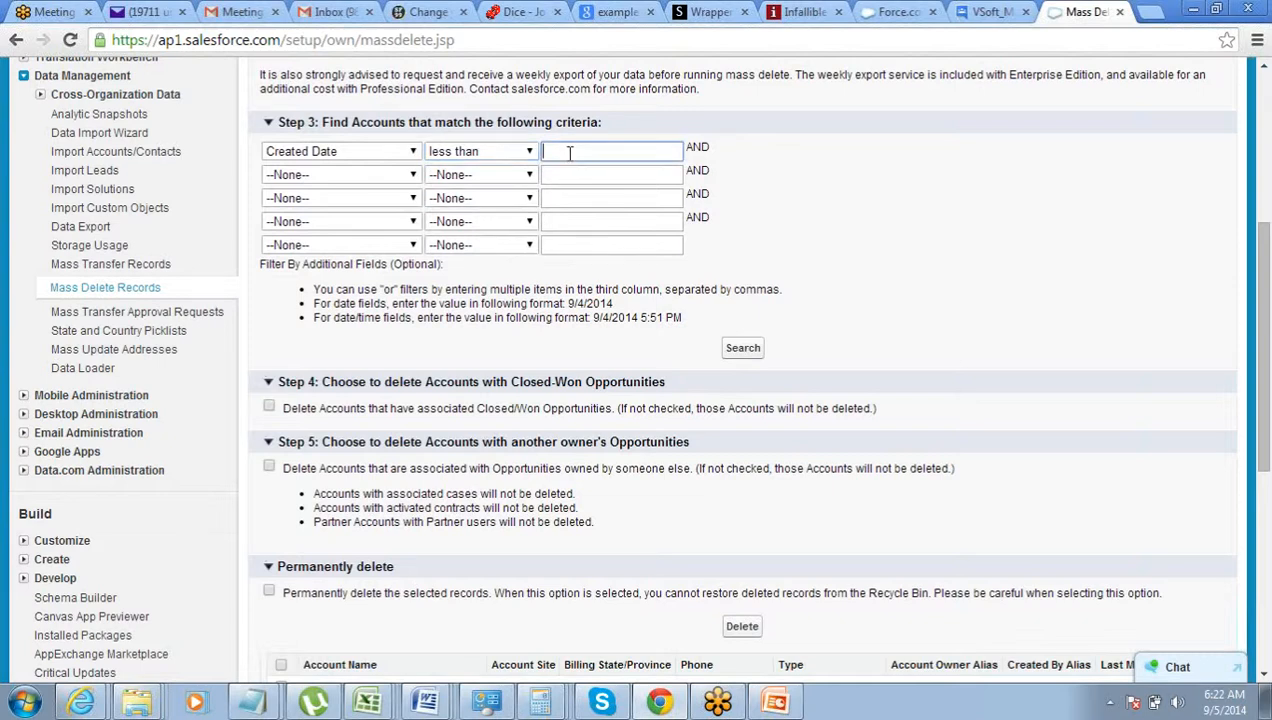
{"action": "type", "text": "1/1/2010"}
Select every account in the mass delete results list and clear the whole selection again
{"action": "scroll", "coordinate": [575, 377], "scroll_direction": "down", "scroll_amount": 1}
{"action": "scroll", "coordinate": [600, 374], "scroll_direction": "down", "scroll_amount": 1}
{"action": "scroll", "coordinate": [600, 374], "scroll_direction": "down", "scroll_amount": 3}
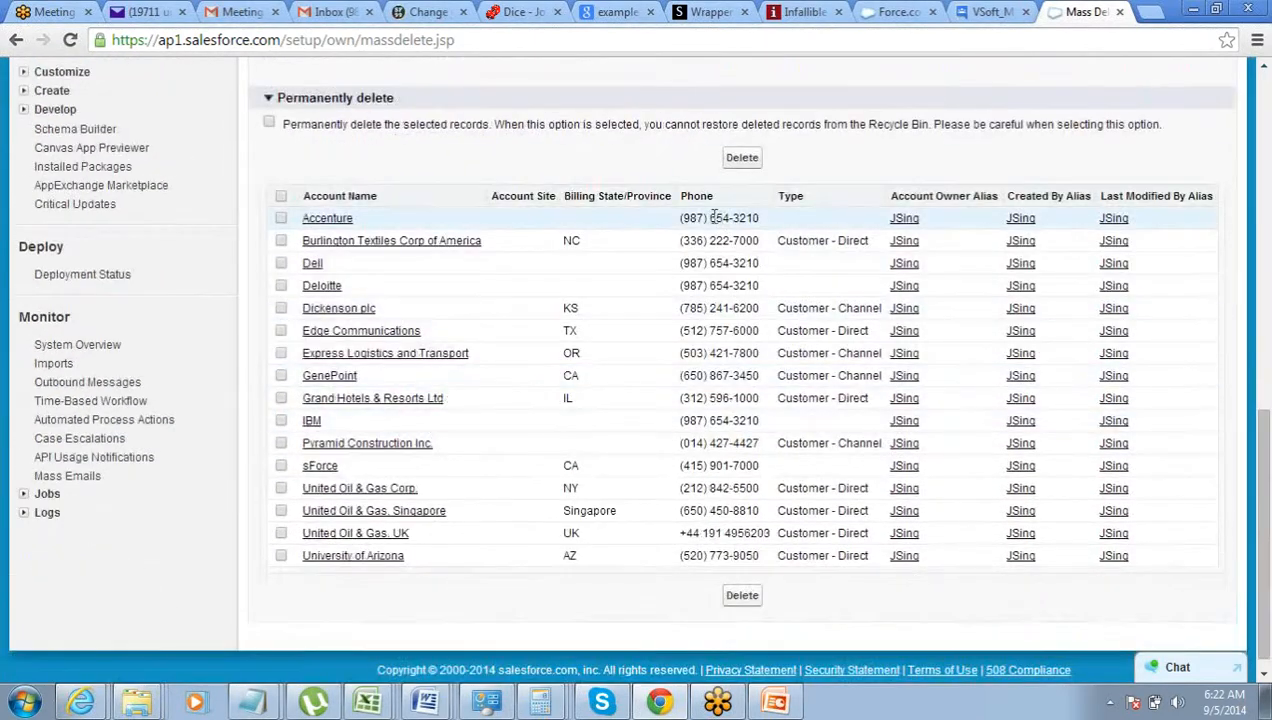
{"action": "left_click", "coordinate": [281, 197]}
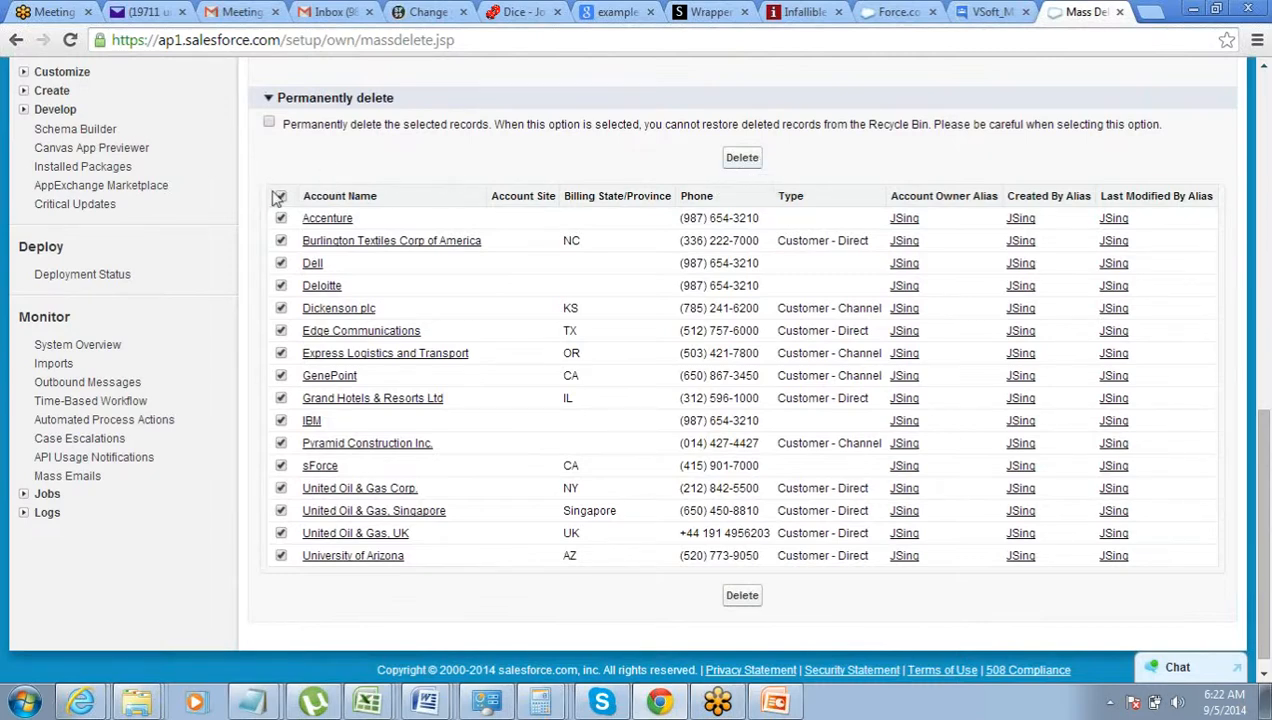
{"action": "scroll", "coordinate": [290, 192], "scroll_direction": "up", "scroll_amount": 1}
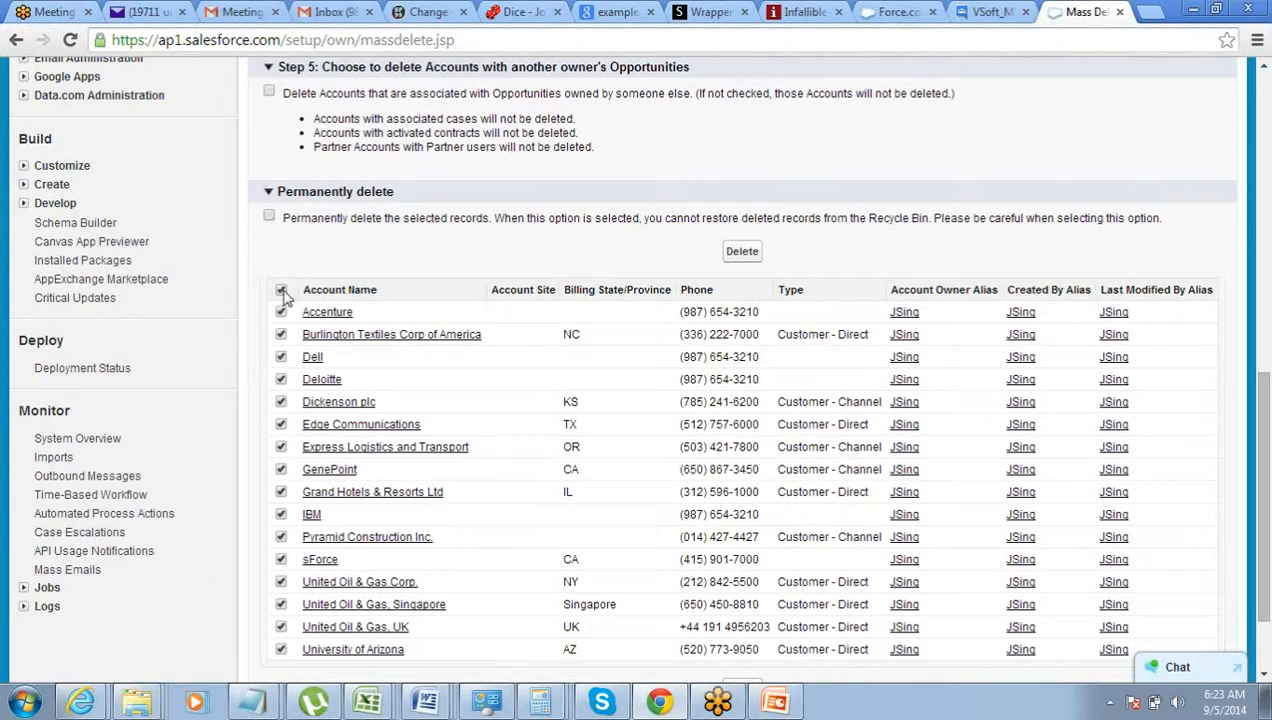
{"action": "scroll", "coordinate": [283, 293], "scroll_direction": "down", "scroll_amount": 2}
{"action": "left_click", "coordinate": [281, 196]}
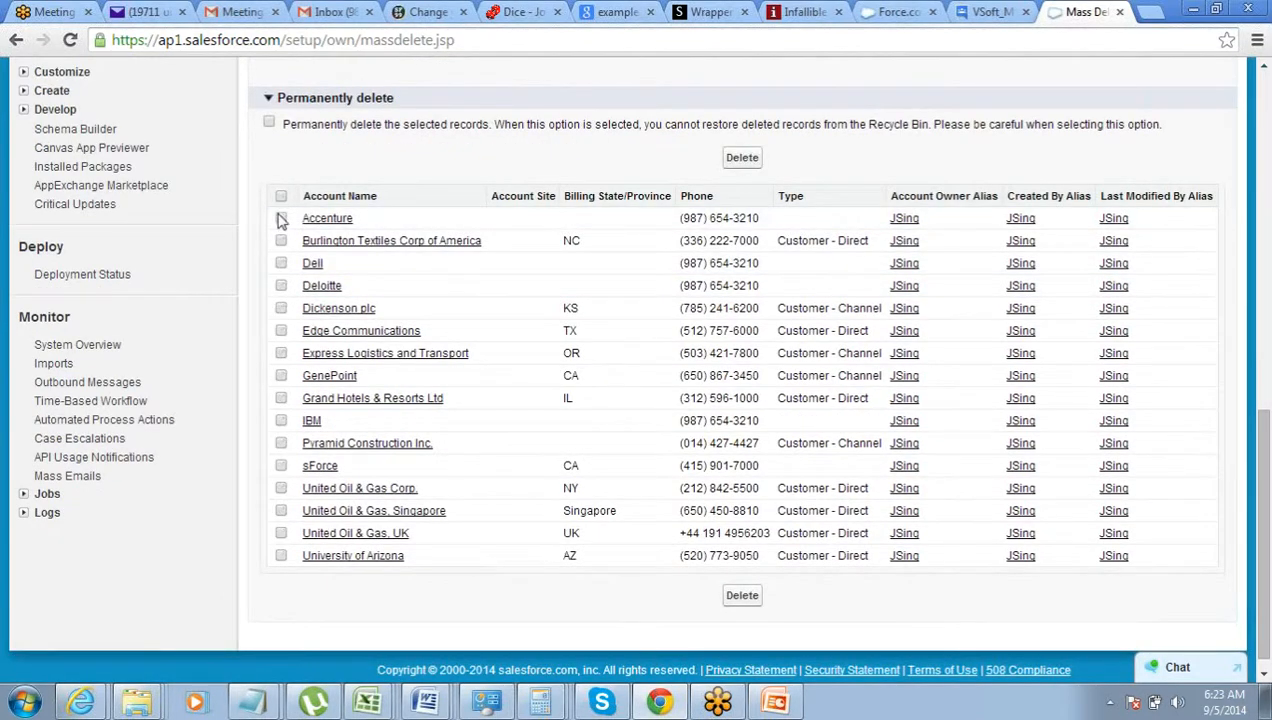
Mass delete the Accenture, Dell, Deloitte and IBM accounts, leaving the permanent delete option off, and check the reloaded page
{"action": "left_click", "coordinate": [281, 263]}
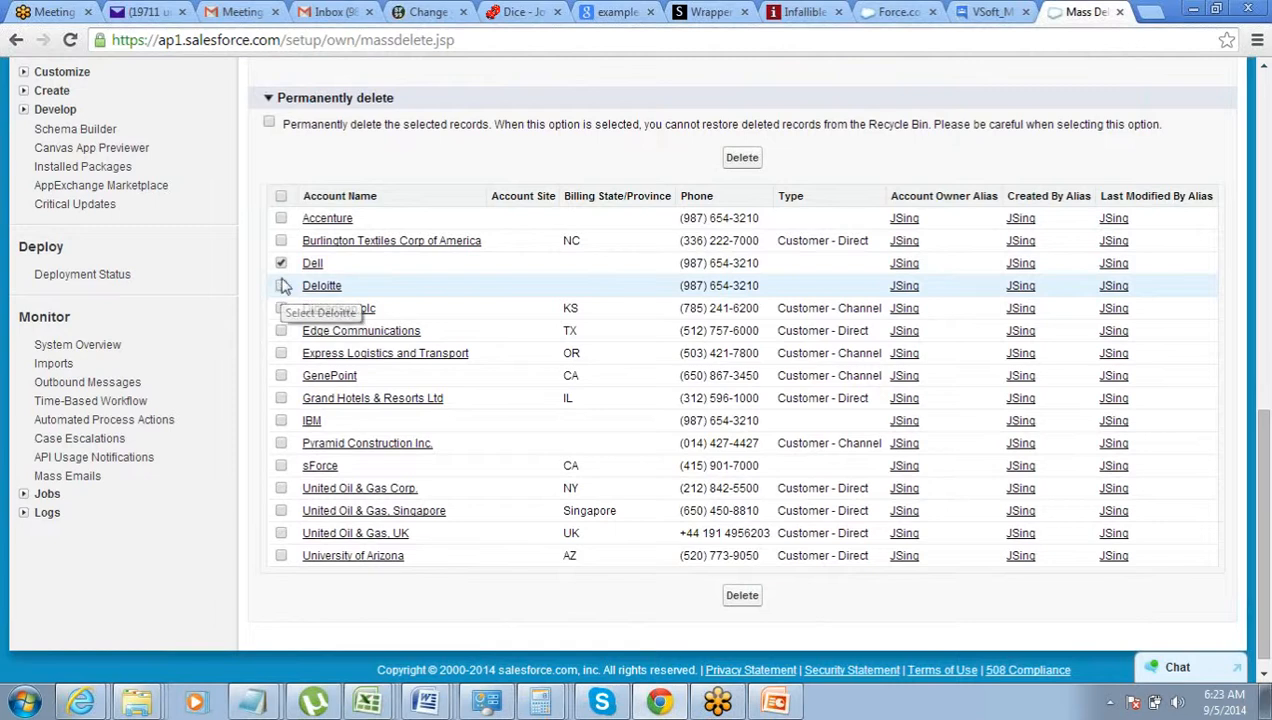
{"action": "left_click", "coordinate": [281, 286]}
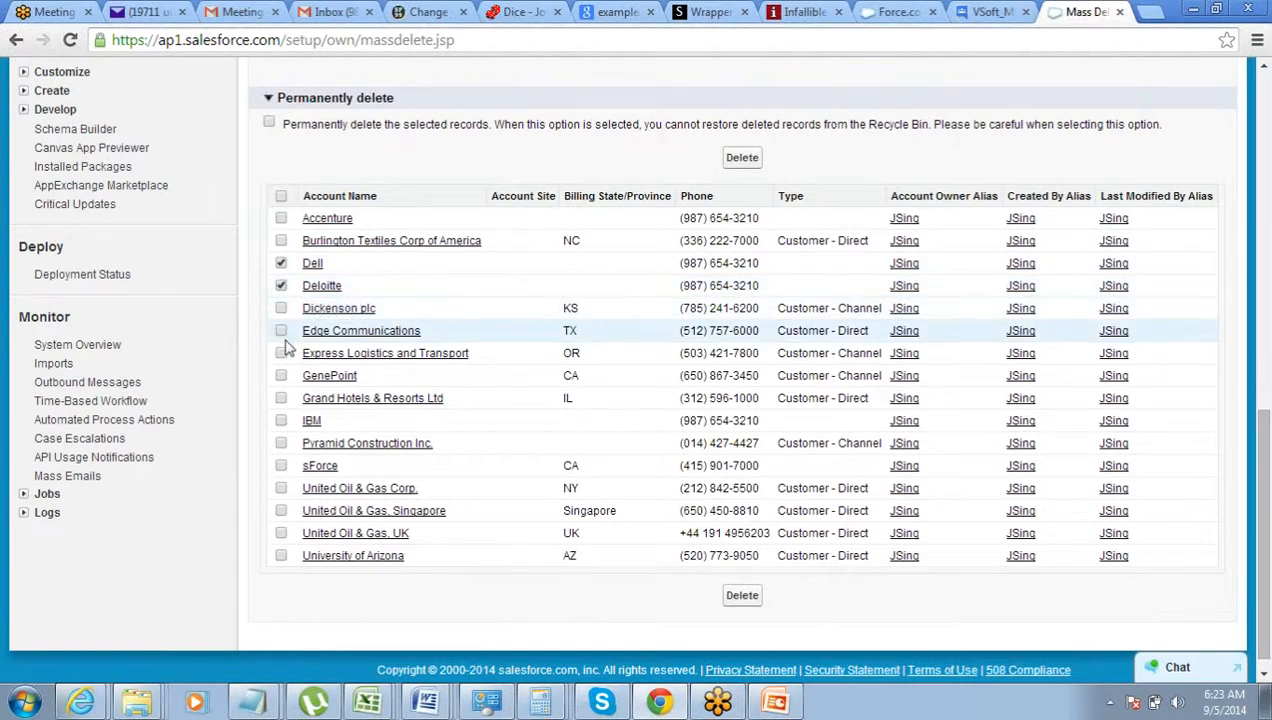
{"action": "left_click", "coordinate": [281, 421]}
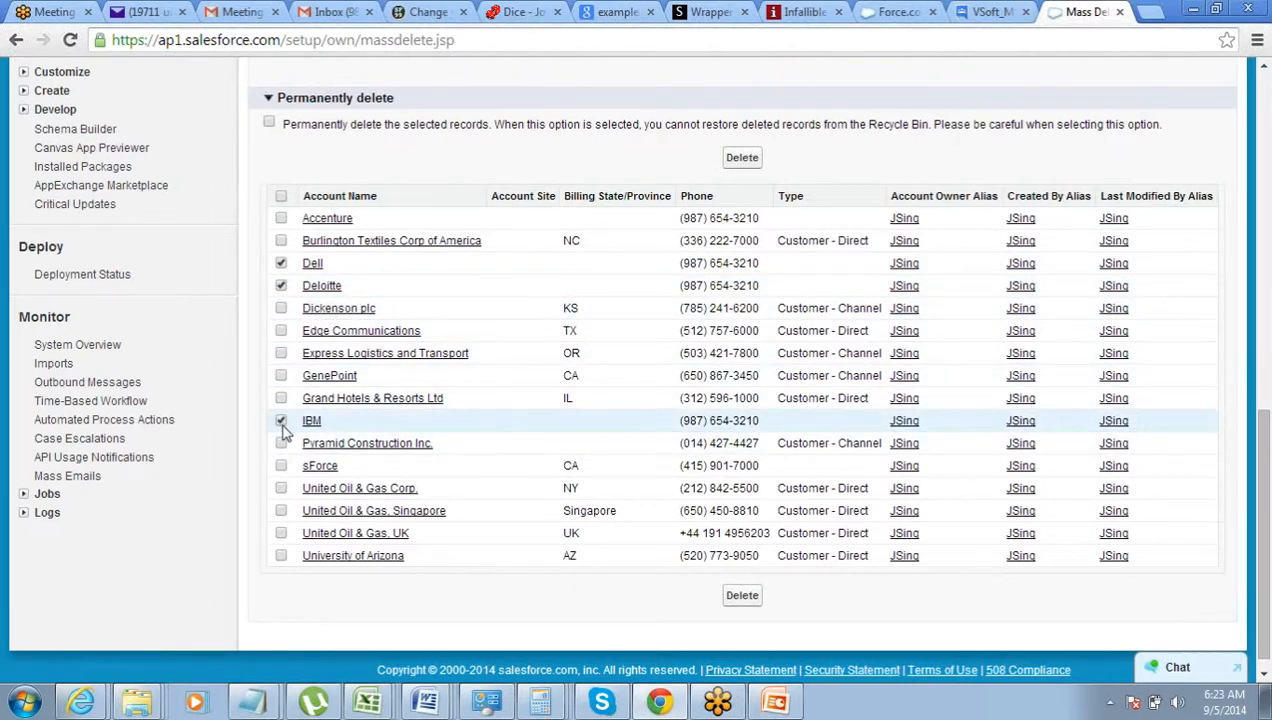
{"action": "left_click", "coordinate": [281, 218]}
{"action": "left_click", "coordinate": [281, 286]}
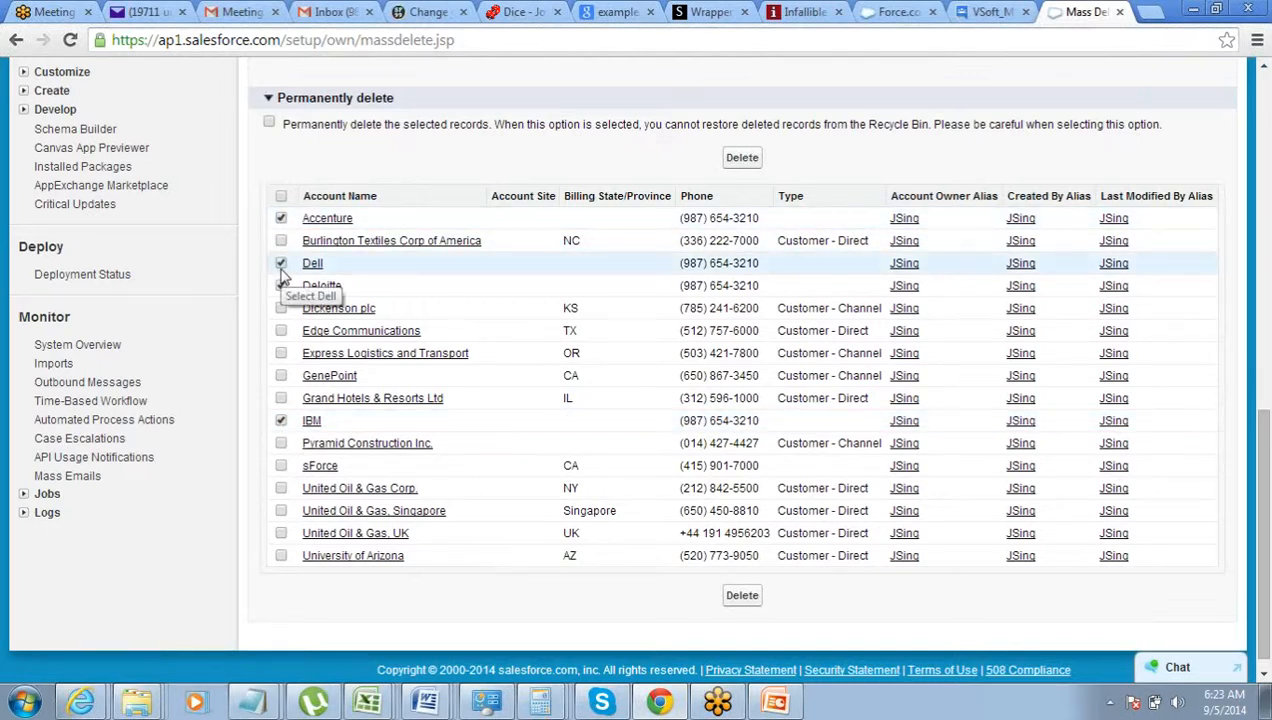
{"action": "left_click", "coordinate": [281, 286]}
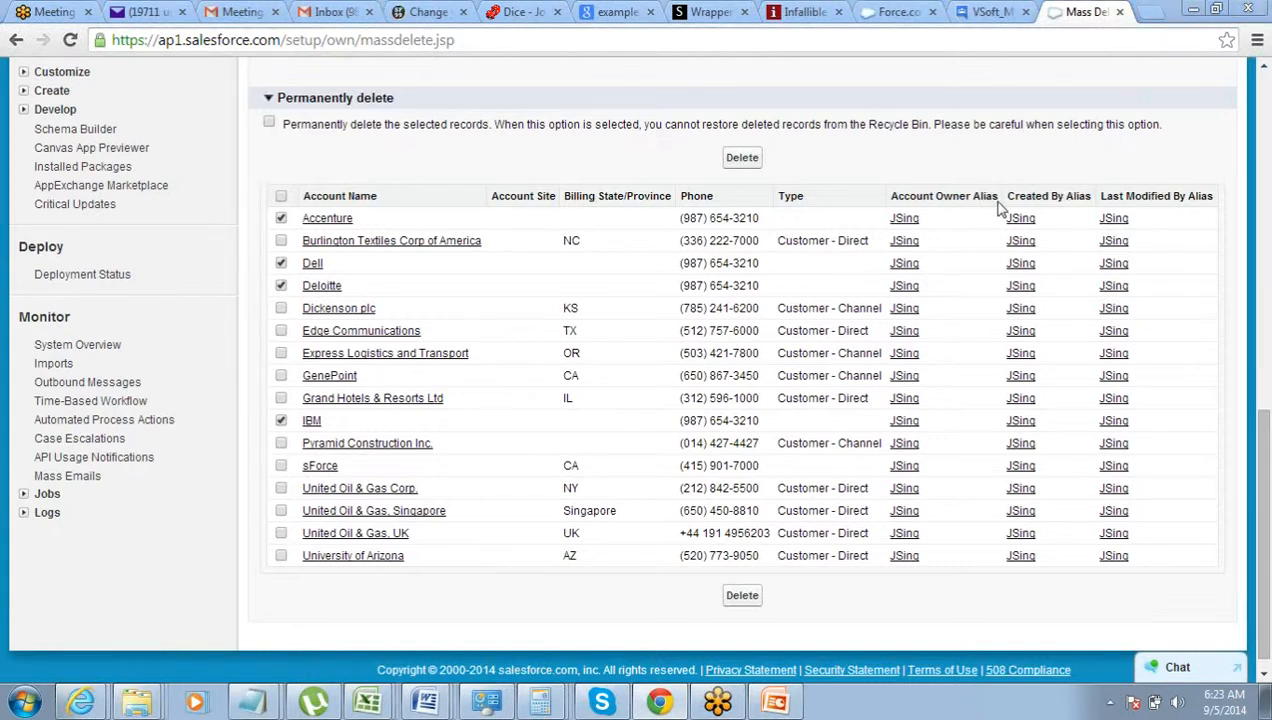
{"action": "left_click", "coordinate": [742, 160]}
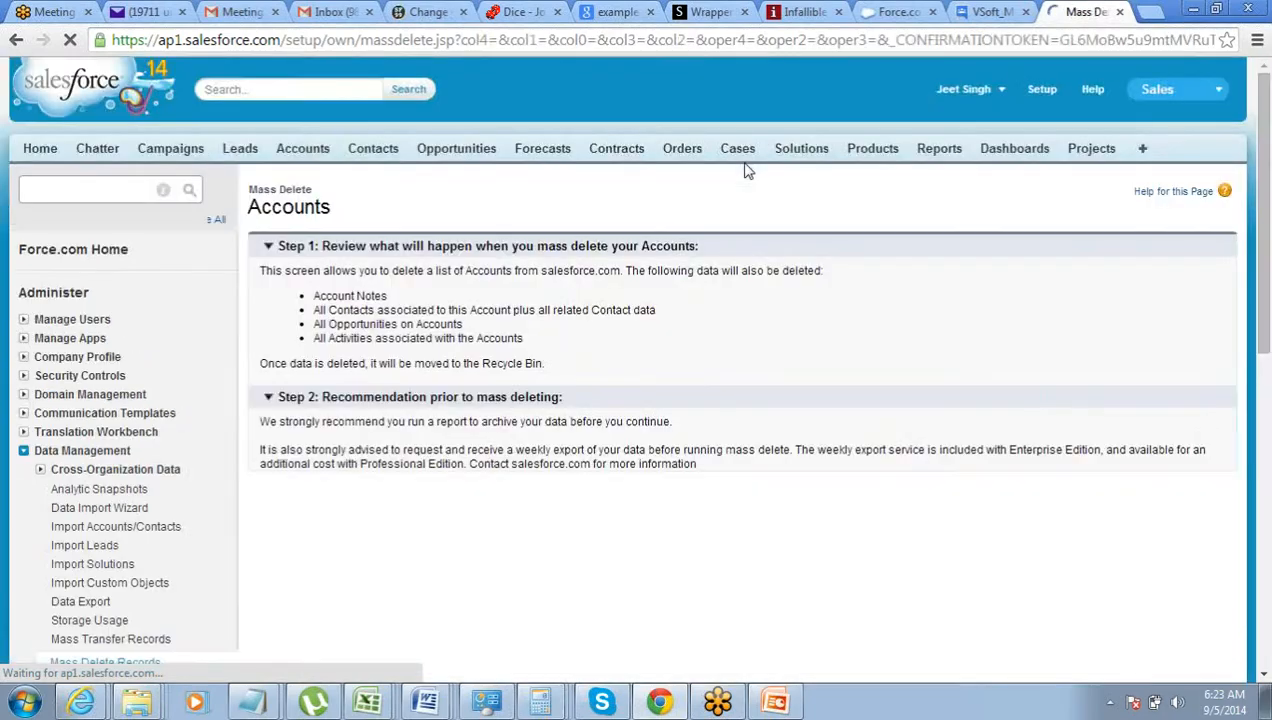
{"action": "scroll", "coordinate": [750, 200], "scroll_direction": "down", "scroll_amount": 8}
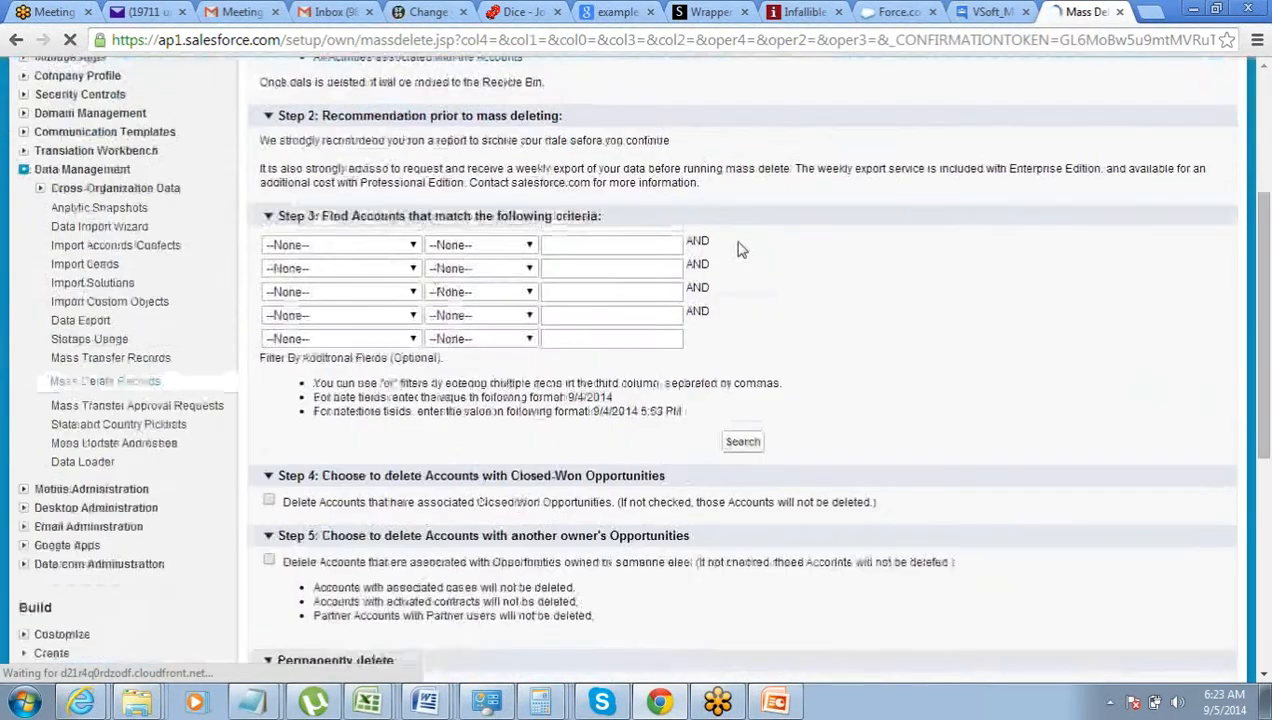
{"action": "scroll", "coordinate": [738, 250], "scroll_direction": "up", "scroll_amount": 4}
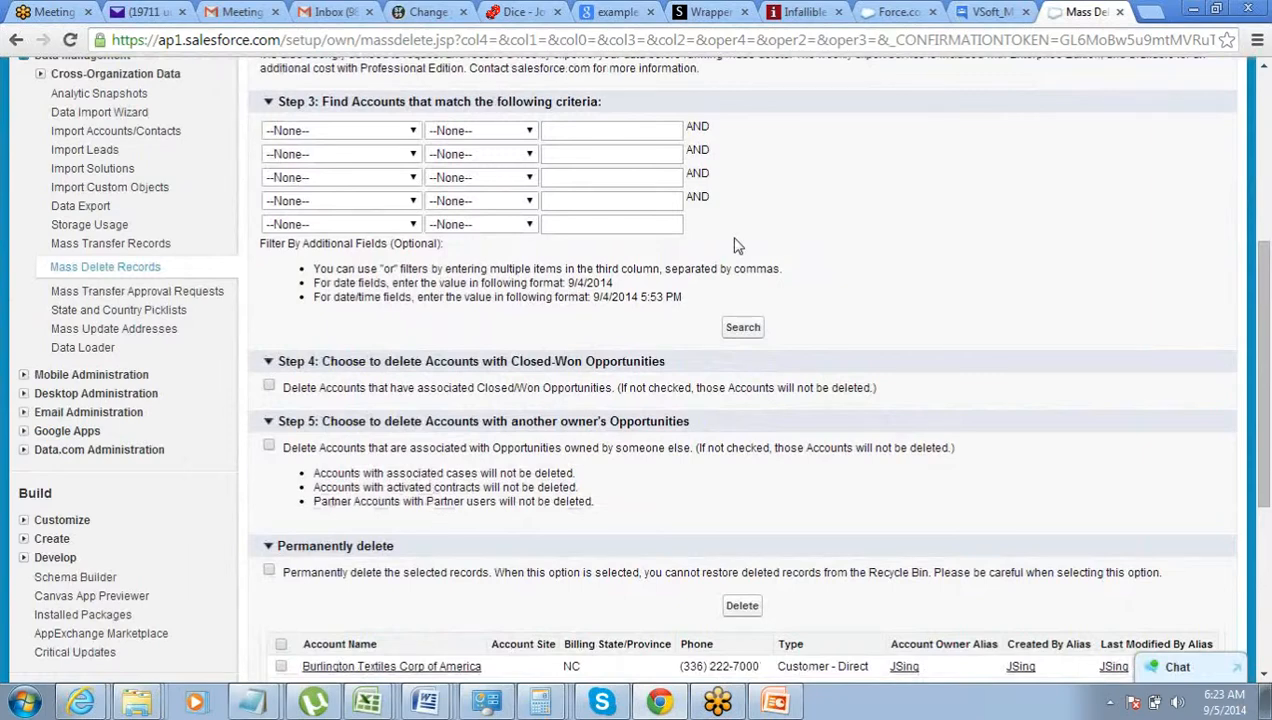
{"action": "scroll", "coordinate": [735, 245], "scroll_direction": "up", "scroll_amount": 5}
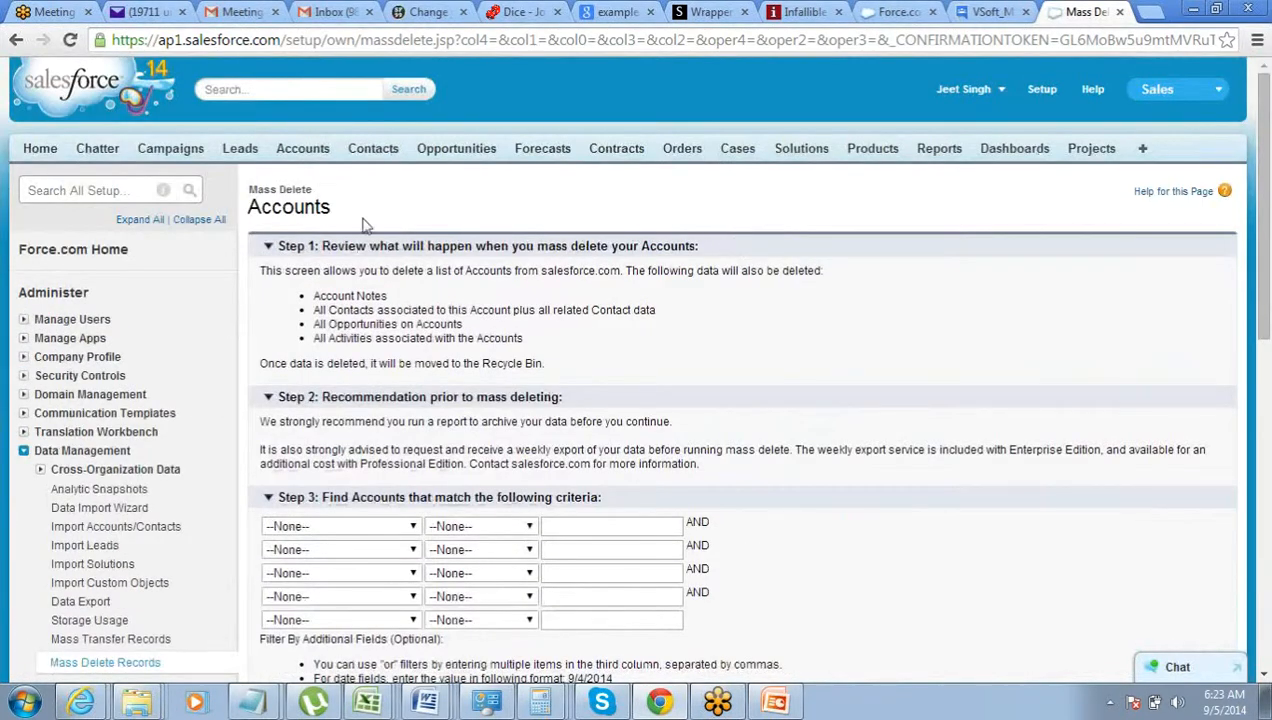
Restore all the deleted accounts from the Recycle Bin on the Home page
{"action": "left_click", "coordinate": [40, 155]}
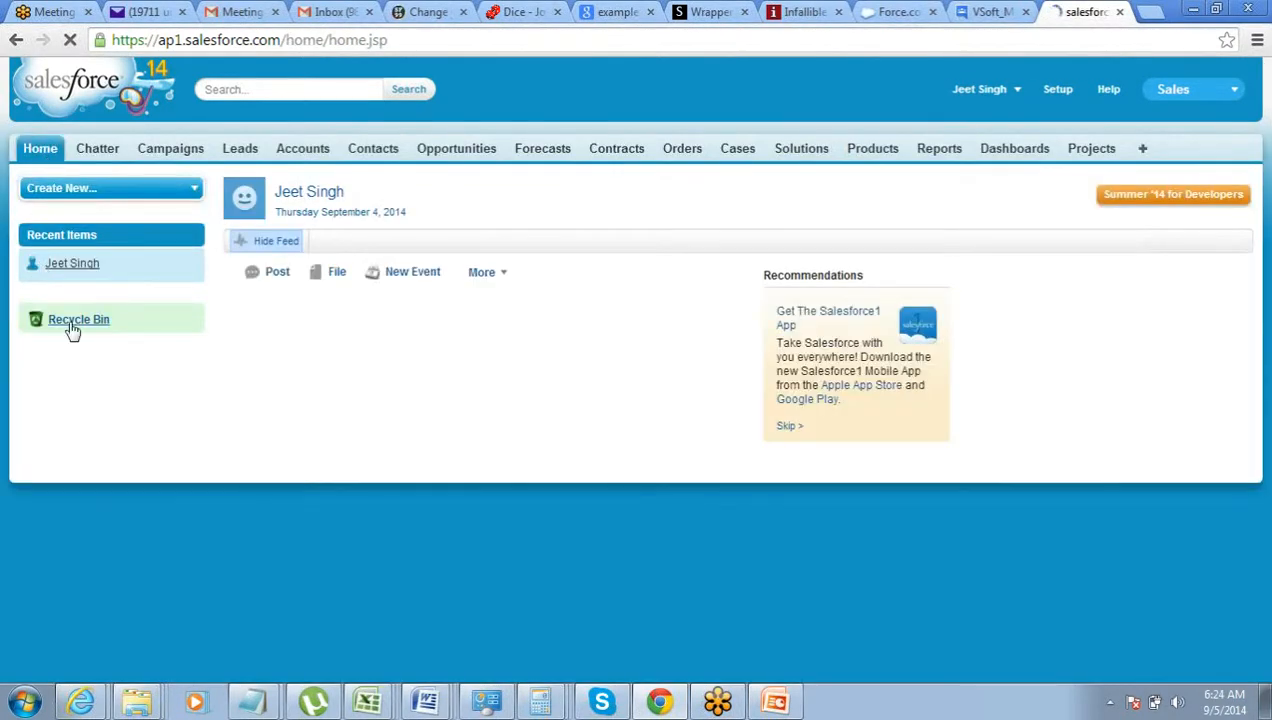
{"action": "left_click", "coordinate": [72, 333]}
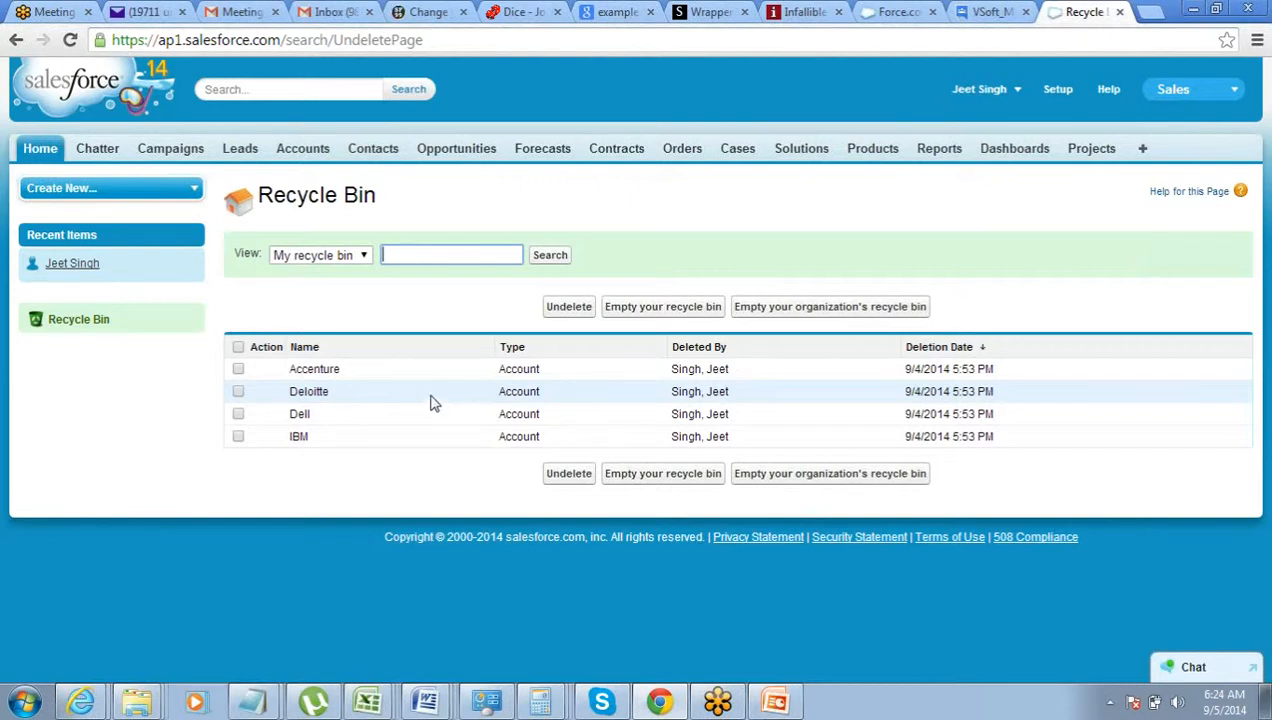
{"action": "left_click", "coordinate": [238, 348]}
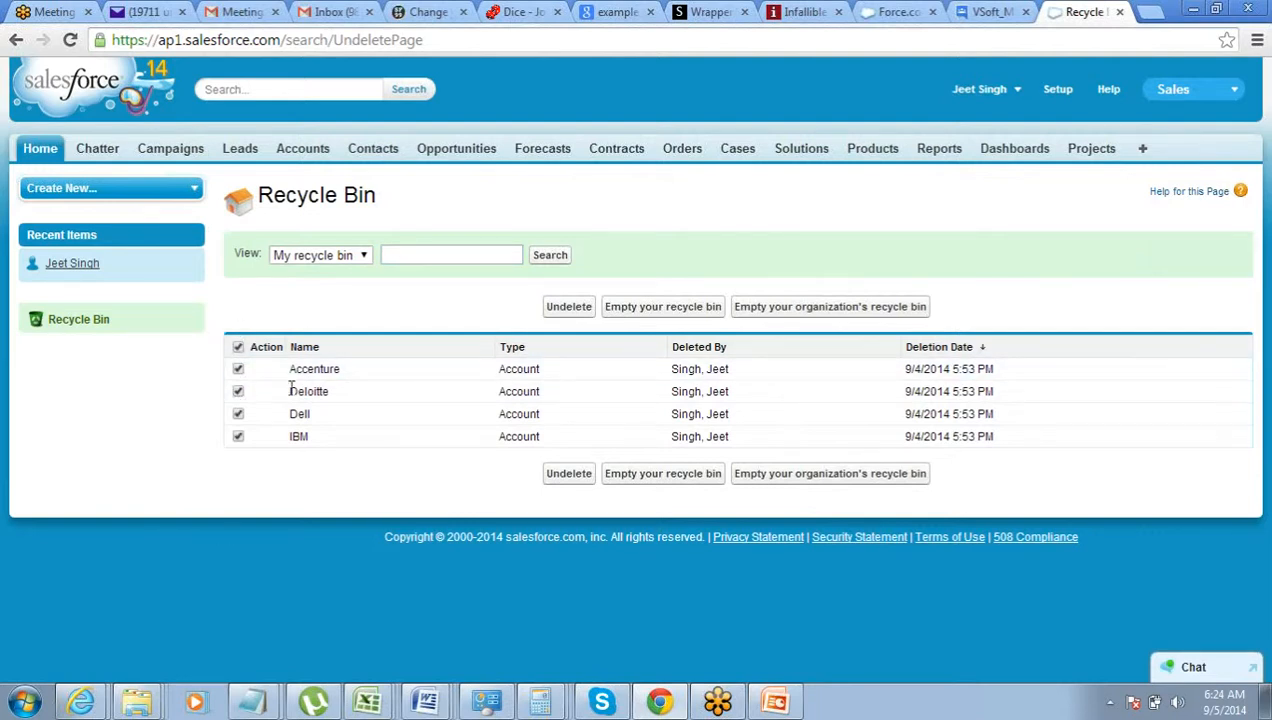
{"action": "left_click", "coordinate": [563, 318]}
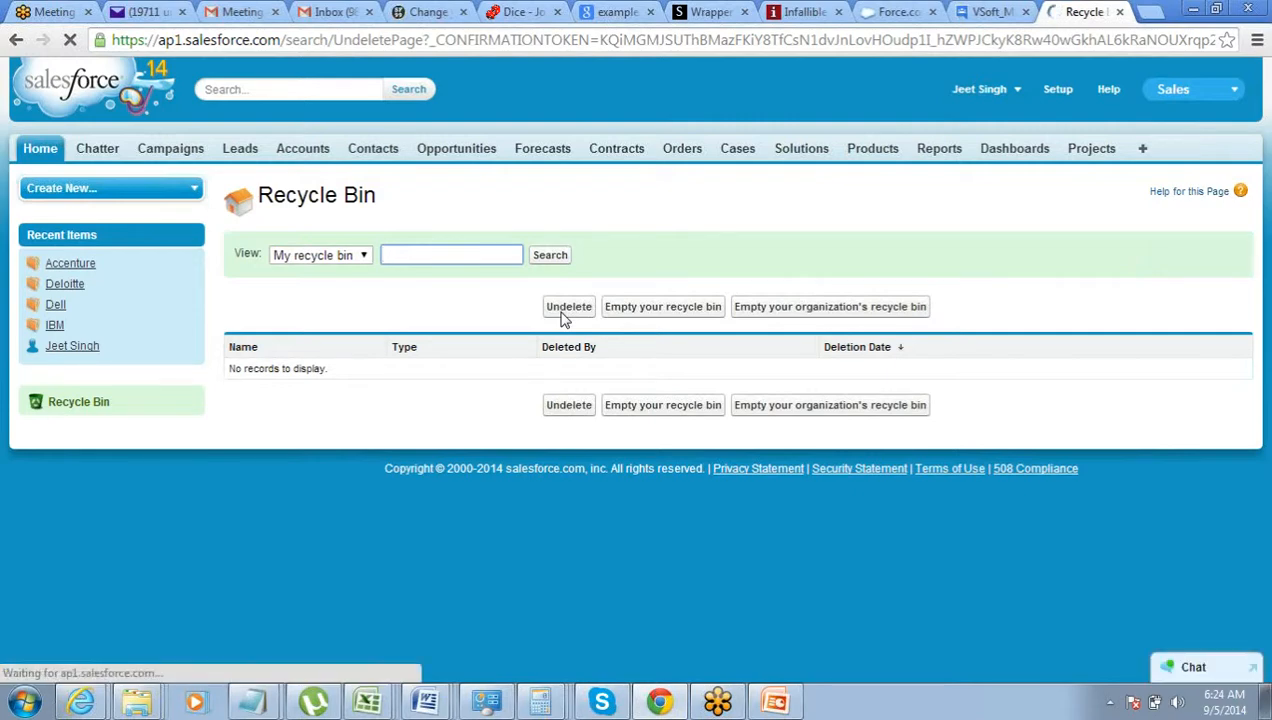
Glance at the Mass Delete Records slide in PowerPoint, and return to Salesforce in Chrome to reopen Mass Delete Accounts under Data Management
{"action": "left_click", "coordinate": [778, 705]}
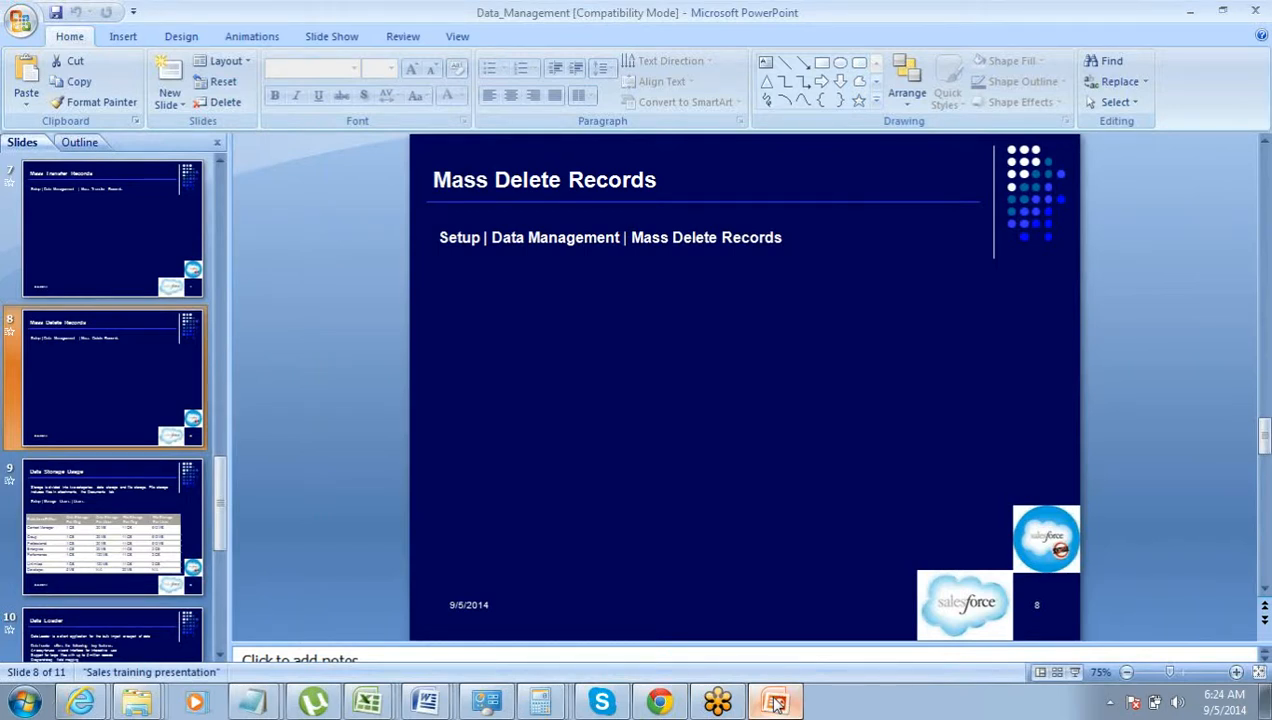
{"action": "left_click", "coordinate": [677, 711]}
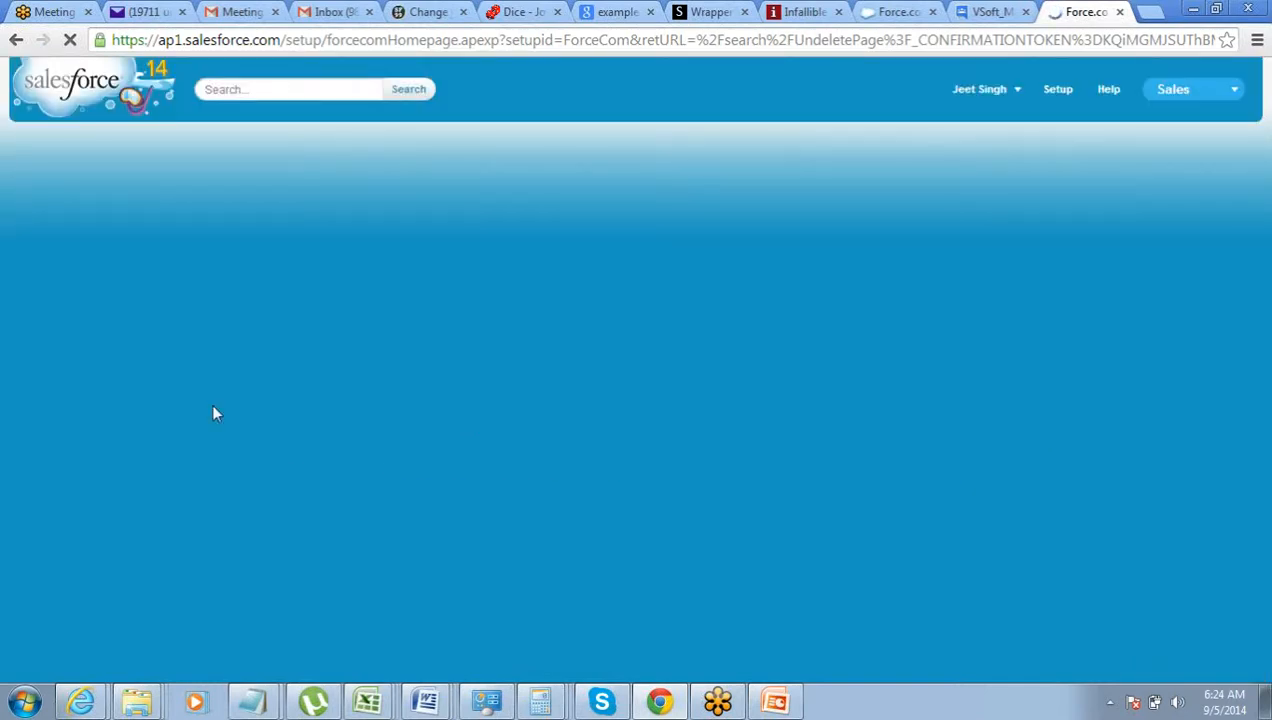
{"action": "scroll", "coordinate": [213, 412], "scroll_direction": "down", "scroll_amount": 3}
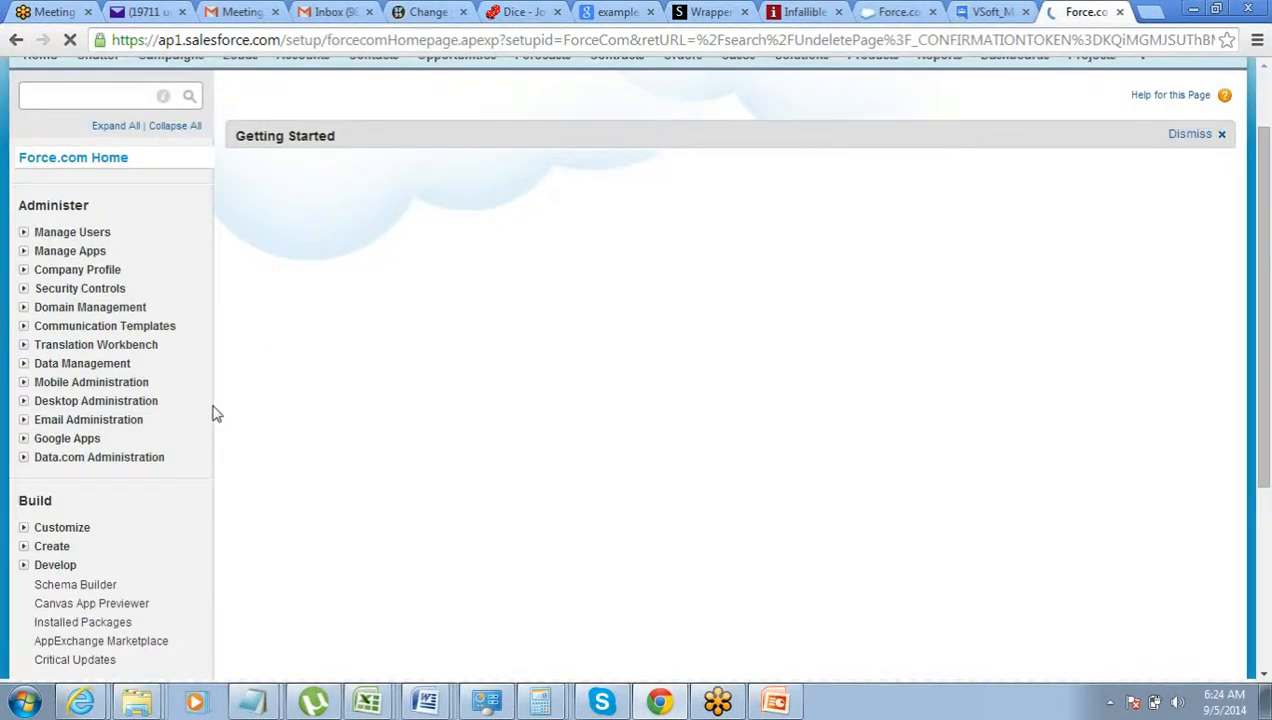
{"action": "left_click", "coordinate": [23, 178]}
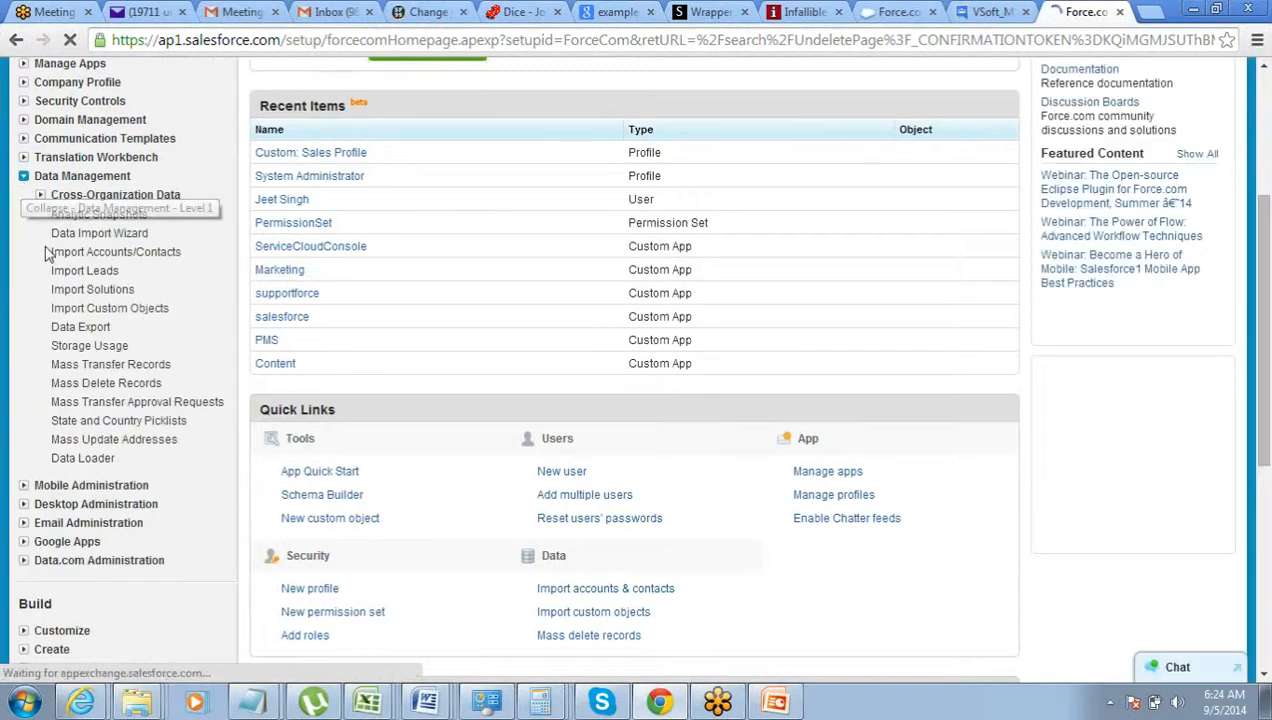
{"action": "left_click", "coordinate": [91, 385]}
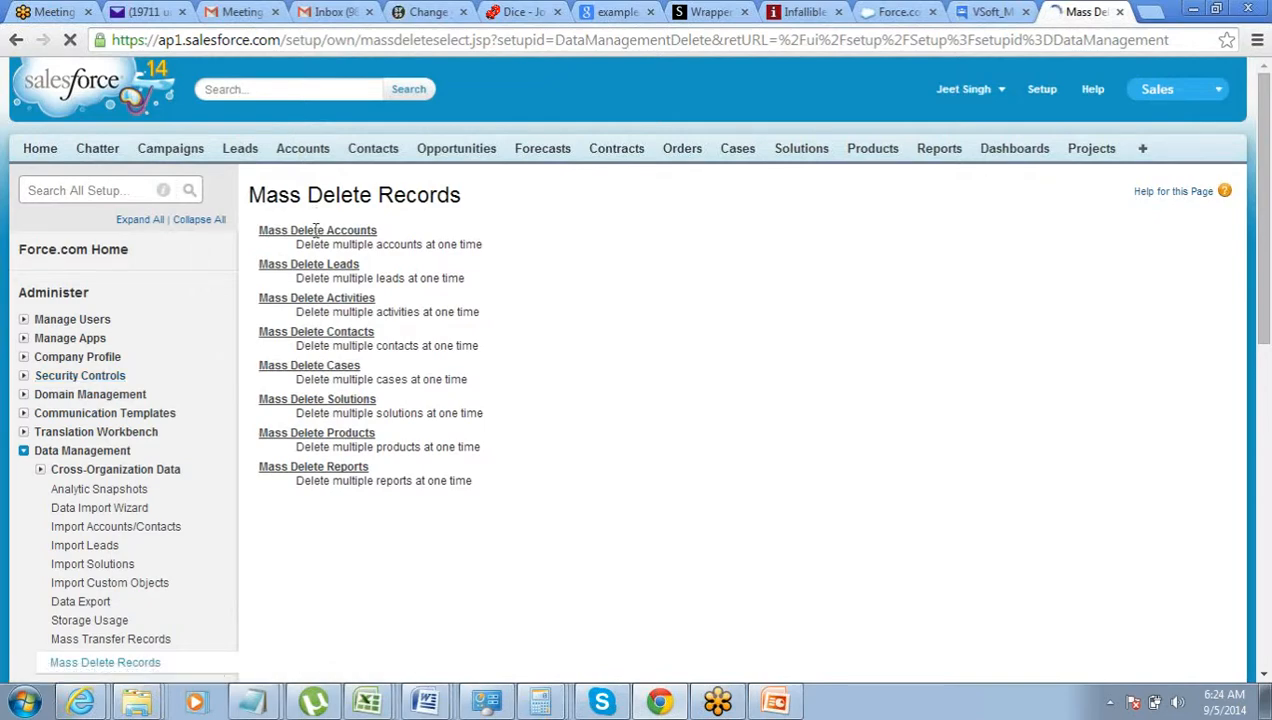
{"action": "left_click", "coordinate": [316, 232]}
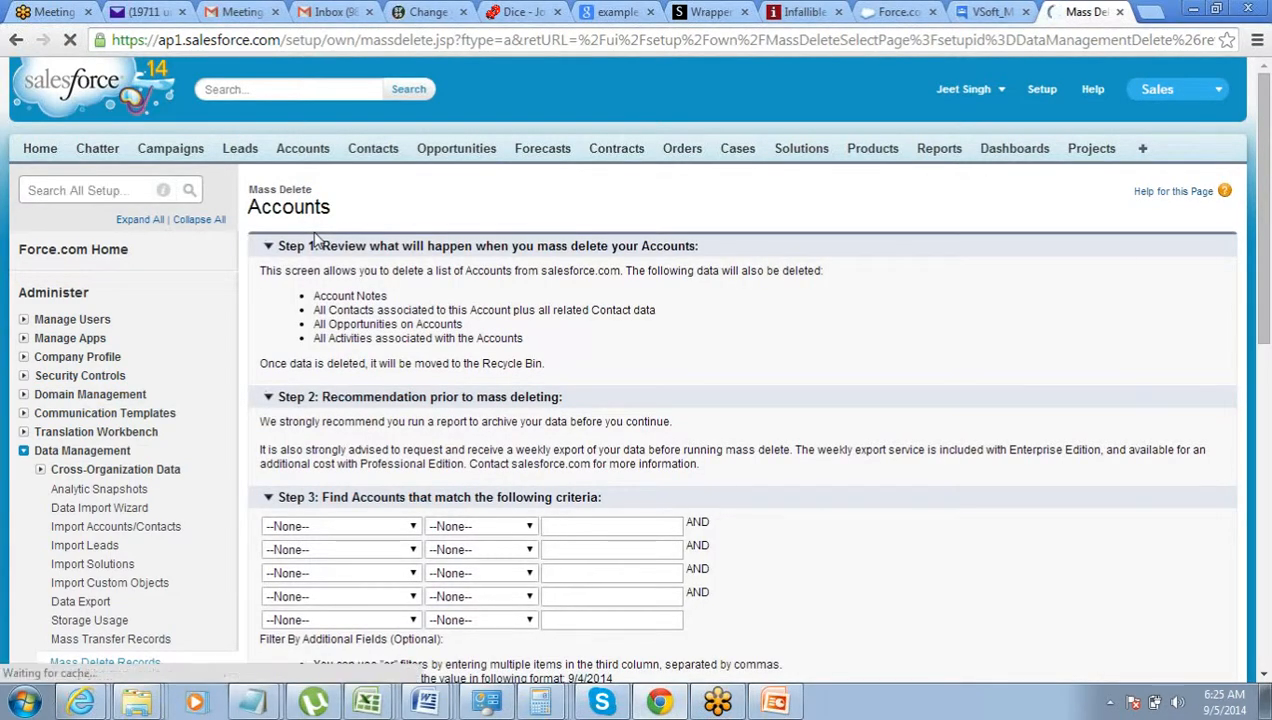
Review the Step 2 recommendations, highlighting the sentences about running an archive report and requesting a weekly export before mass deleting
{"action": "scroll", "coordinate": [380, 270], "scroll_direction": "down", "scroll_amount": 1}
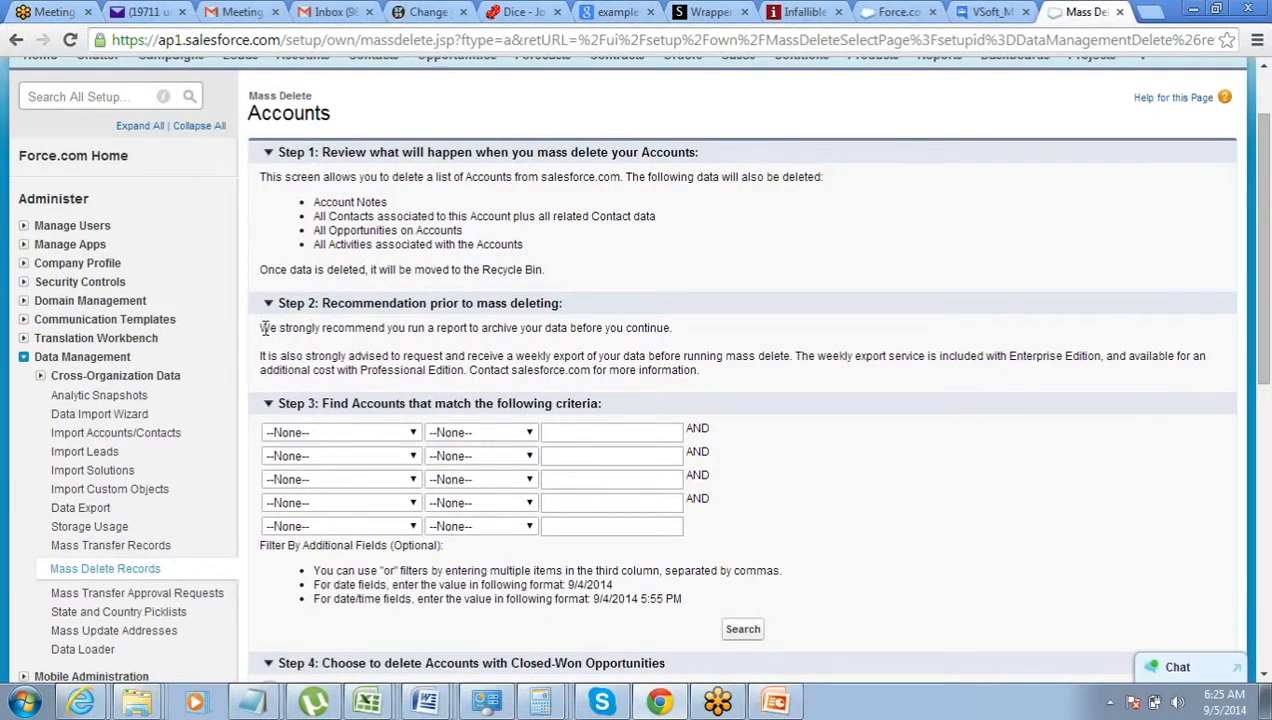
{"action": "left_click_drag", "start_coordinate": [259, 328], "coordinate": [672, 326]}
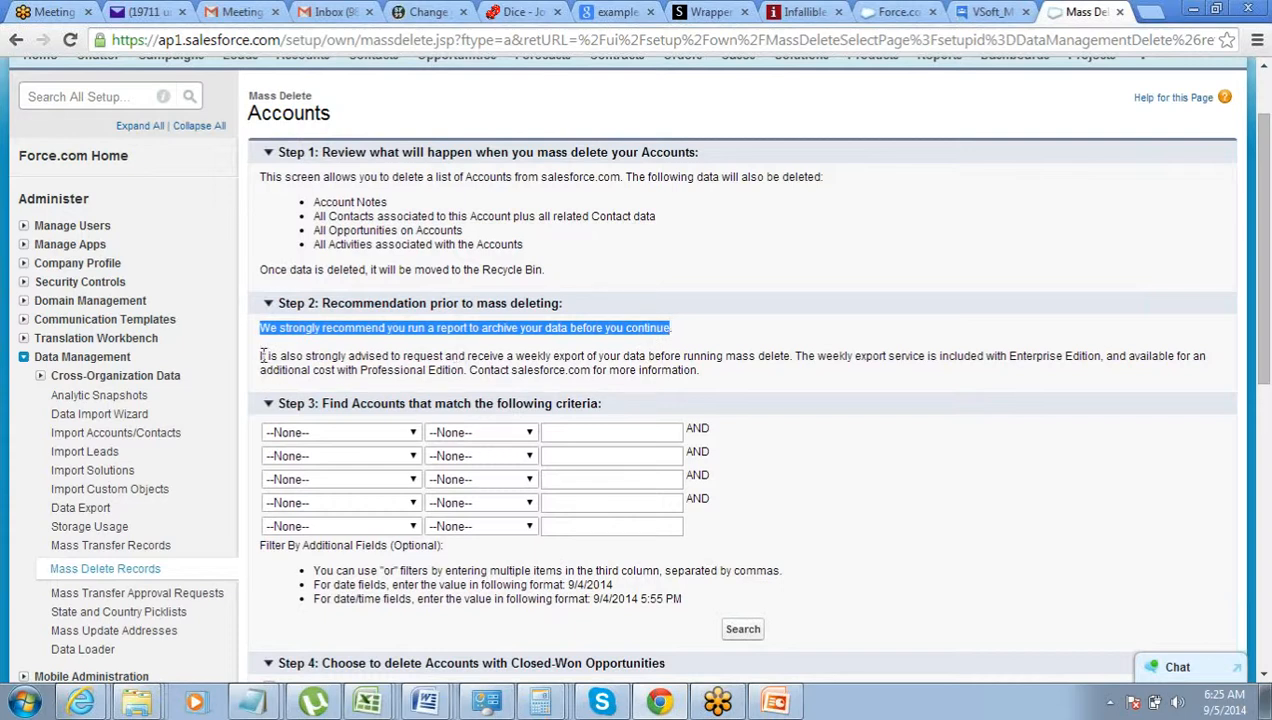
{"action": "left_click_drag", "start_coordinate": [262, 355], "coordinate": [787, 356]}
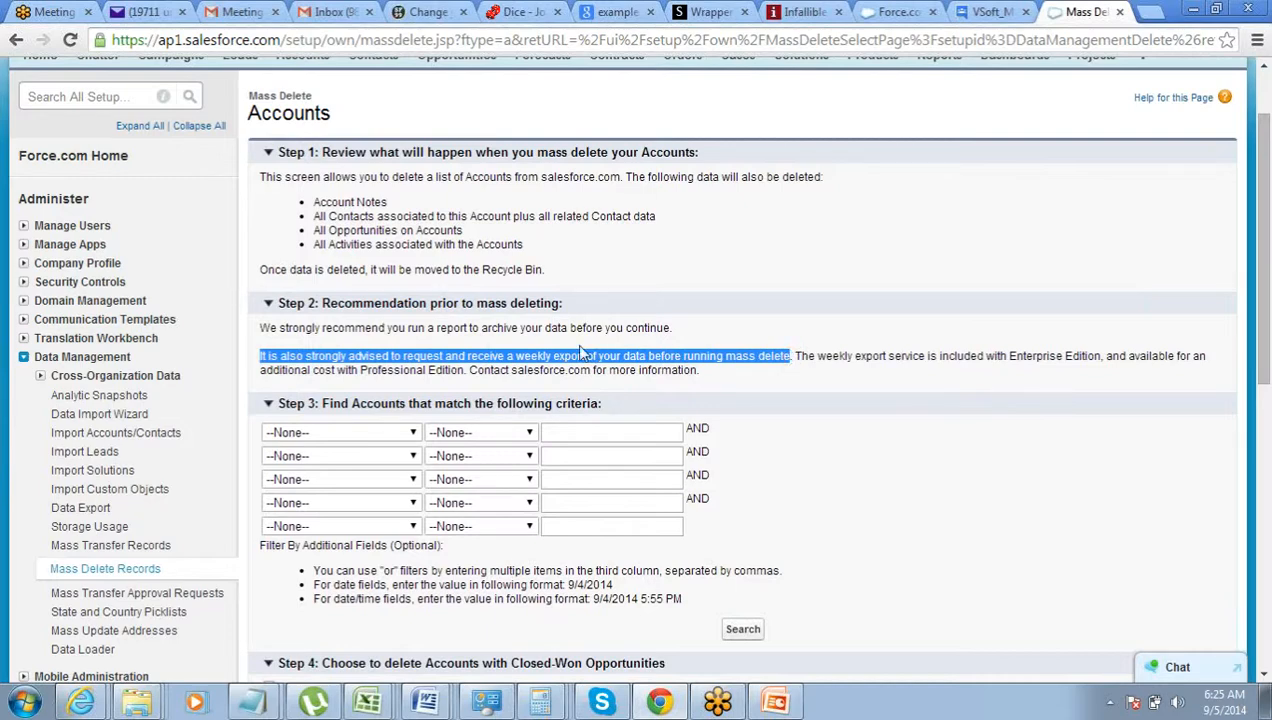
{"action": "left_click", "coordinate": [521, 360]}
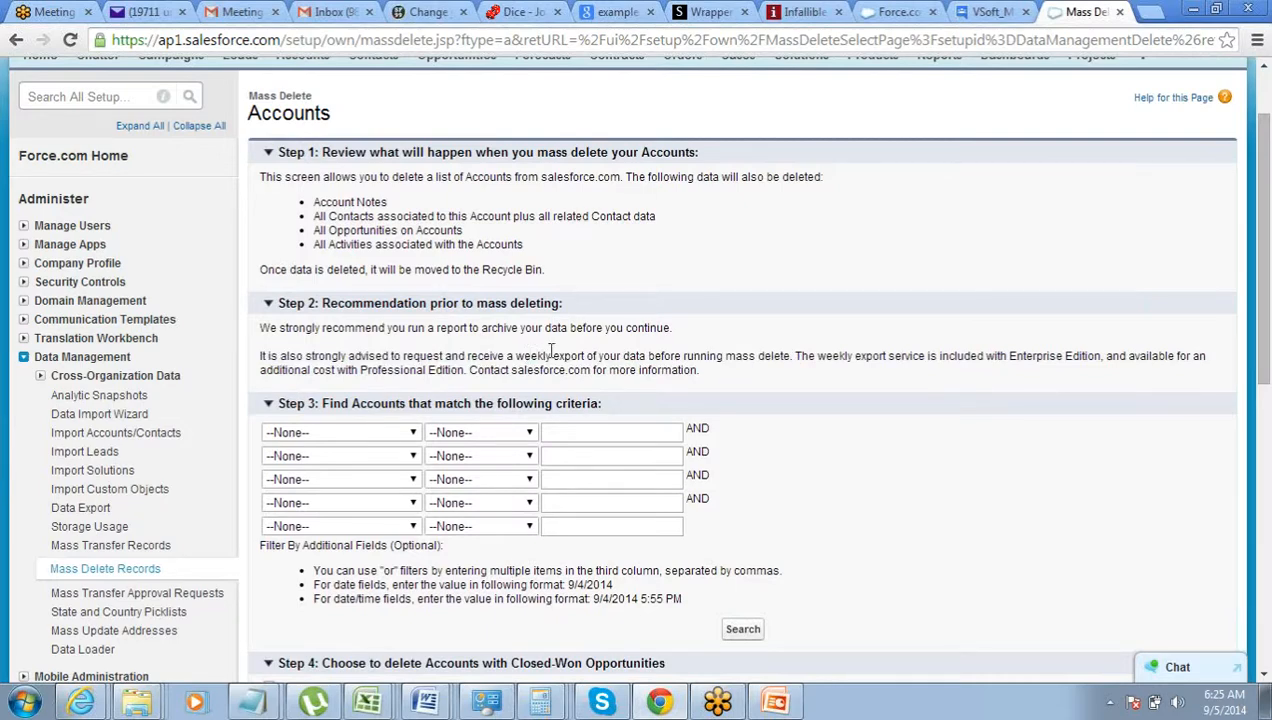
{"action": "scroll", "coordinate": [548, 352], "scroll_direction": "up", "scroll_amount": 2}
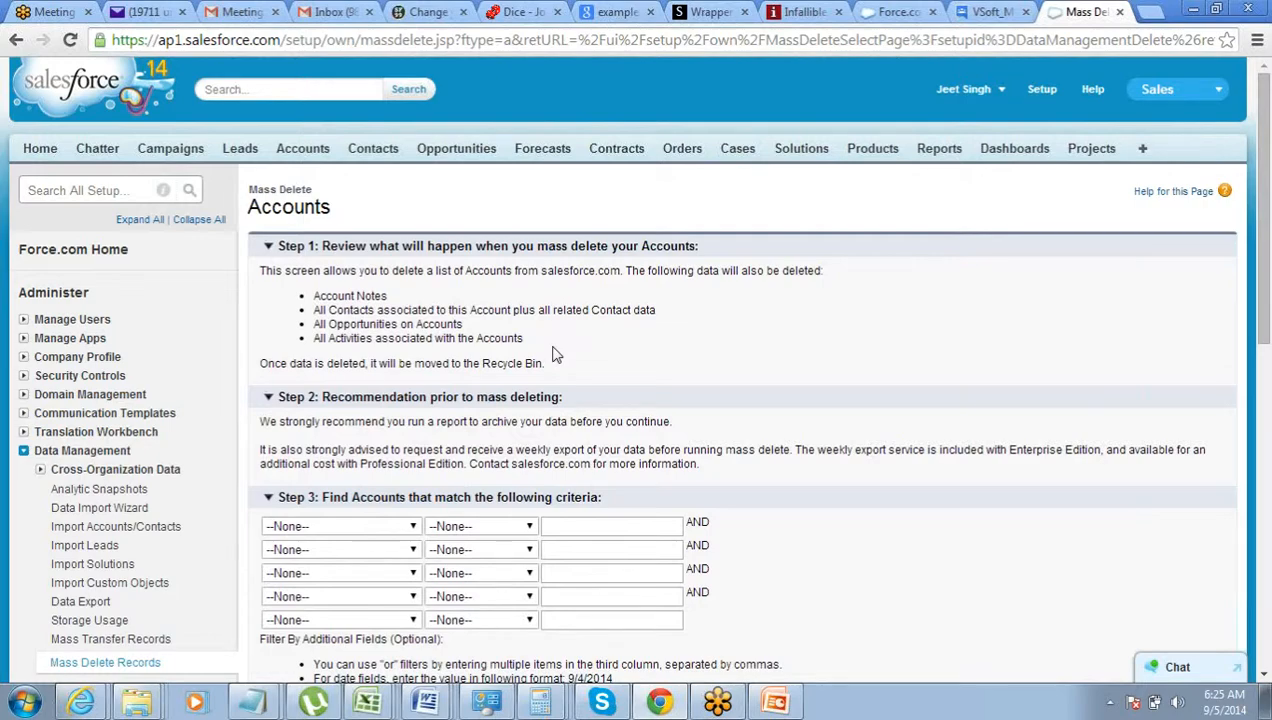
Examine the mass delete steps for accounts, from the affected data and search criteria to the permanent delete option
{"action": "scroll", "coordinate": [553, 352], "scroll_direction": "down", "scroll_amount": 1}
{"action": "scroll", "coordinate": [555, 352], "scroll_direction": "down", "scroll_amount": 6}
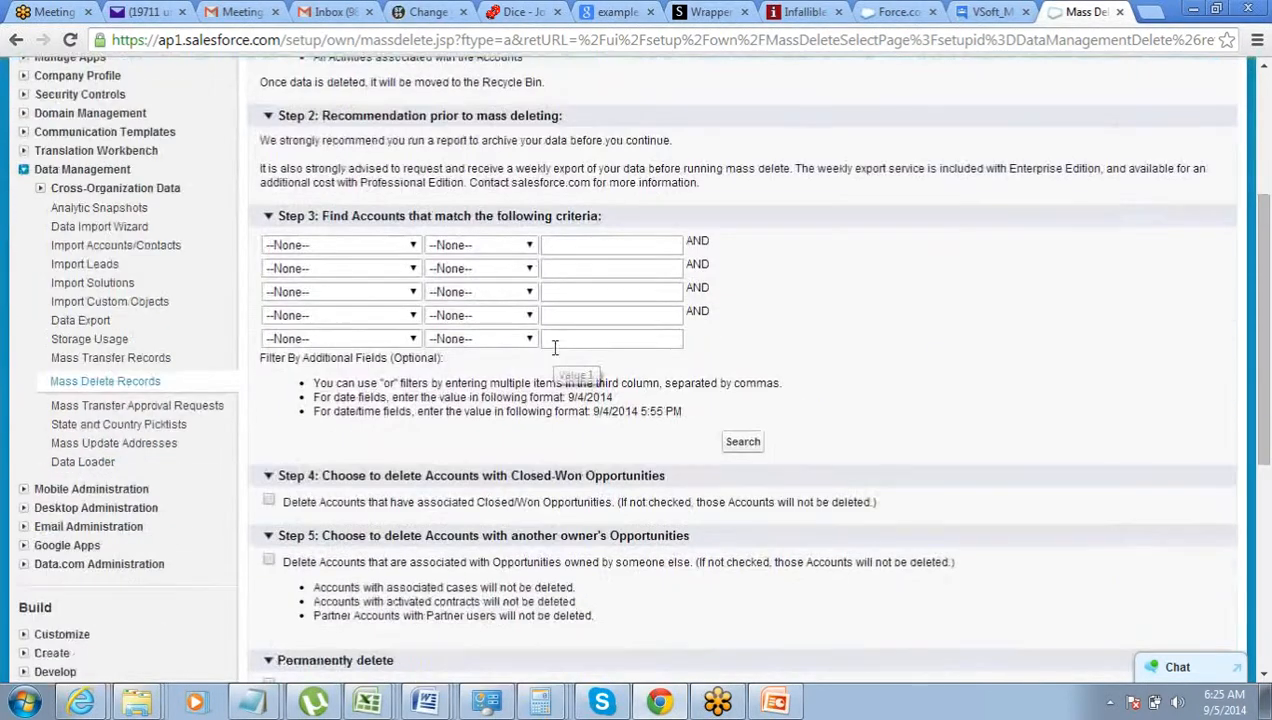
{"action": "scroll", "coordinate": [555, 352], "scroll_direction": "up", "scroll_amount": 3}
{"action": "scroll", "coordinate": [558, 352], "scroll_direction": "up", "scroll_amount": 2}
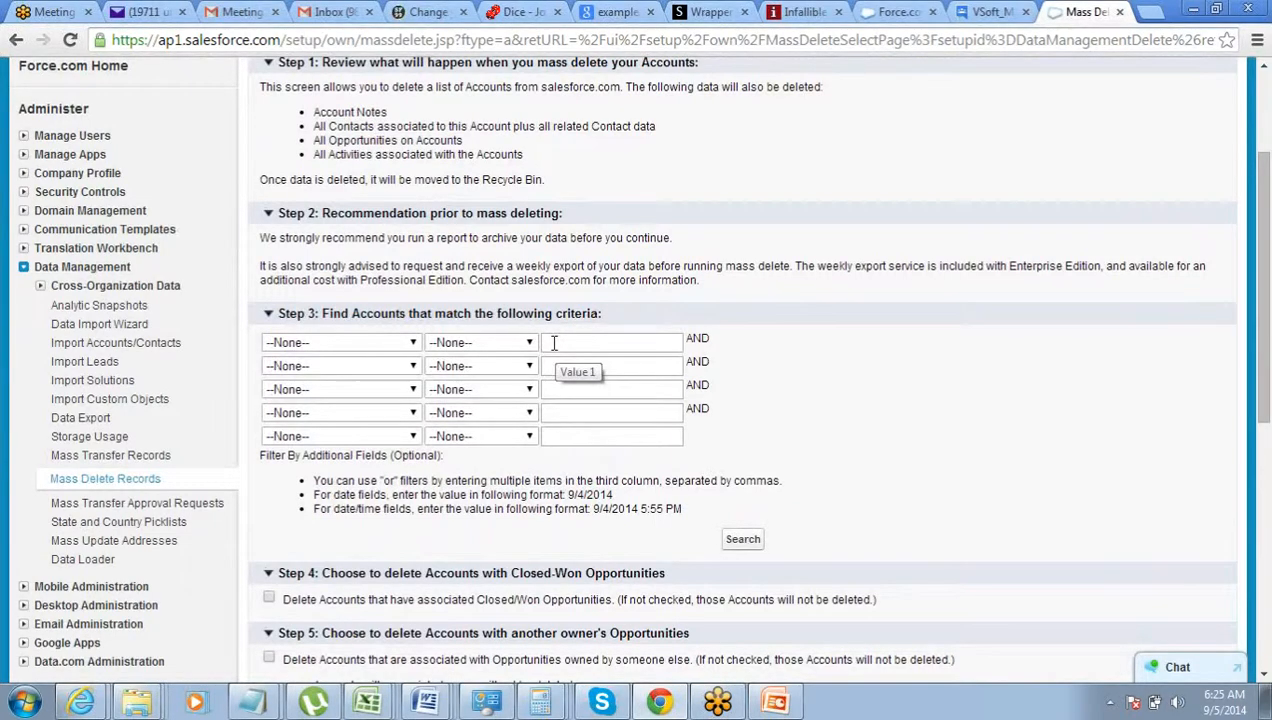
{"action": "scroll", "coordinate": [553, 343], "scroll_direction": "up", "scroll_amount": 1}
{"action": "scroll", "coordinate": [553, 343], "scroll_direction": "down", "scroll_amount": 2}
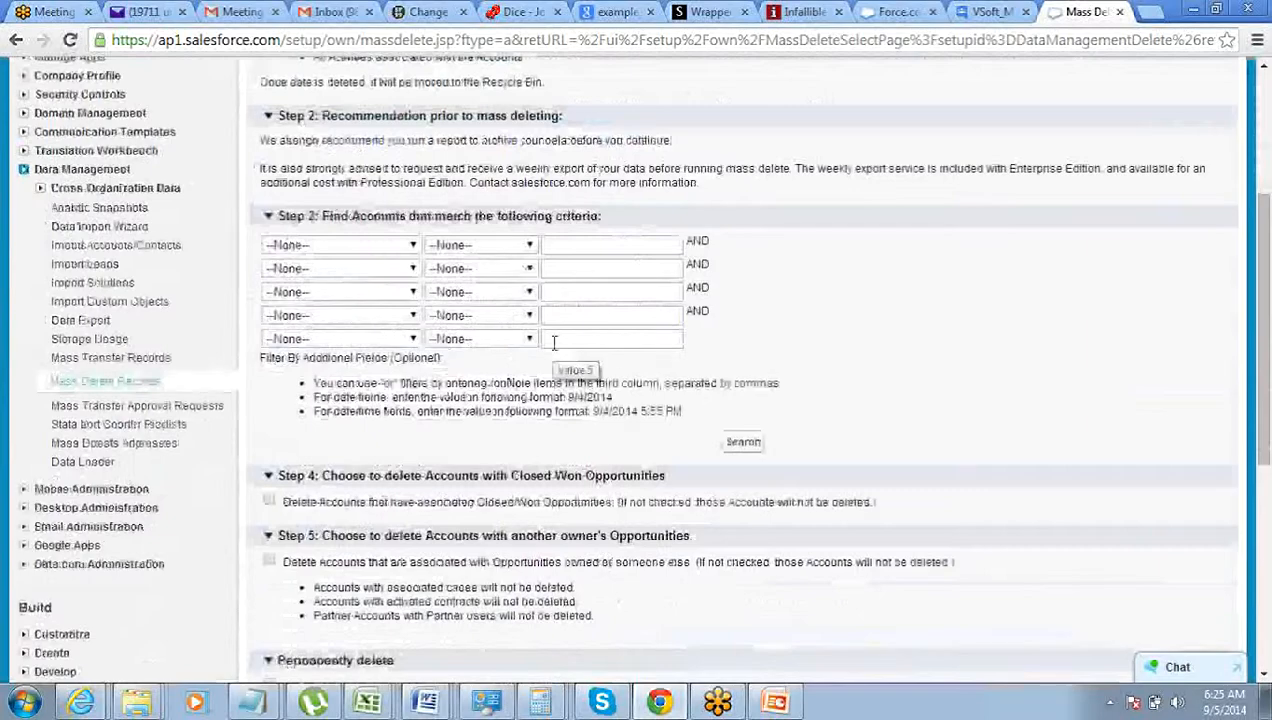
{"action": "scroll", "coordinate": [554, 346], "scroll_direction": "down", "scroll_amount": 1}
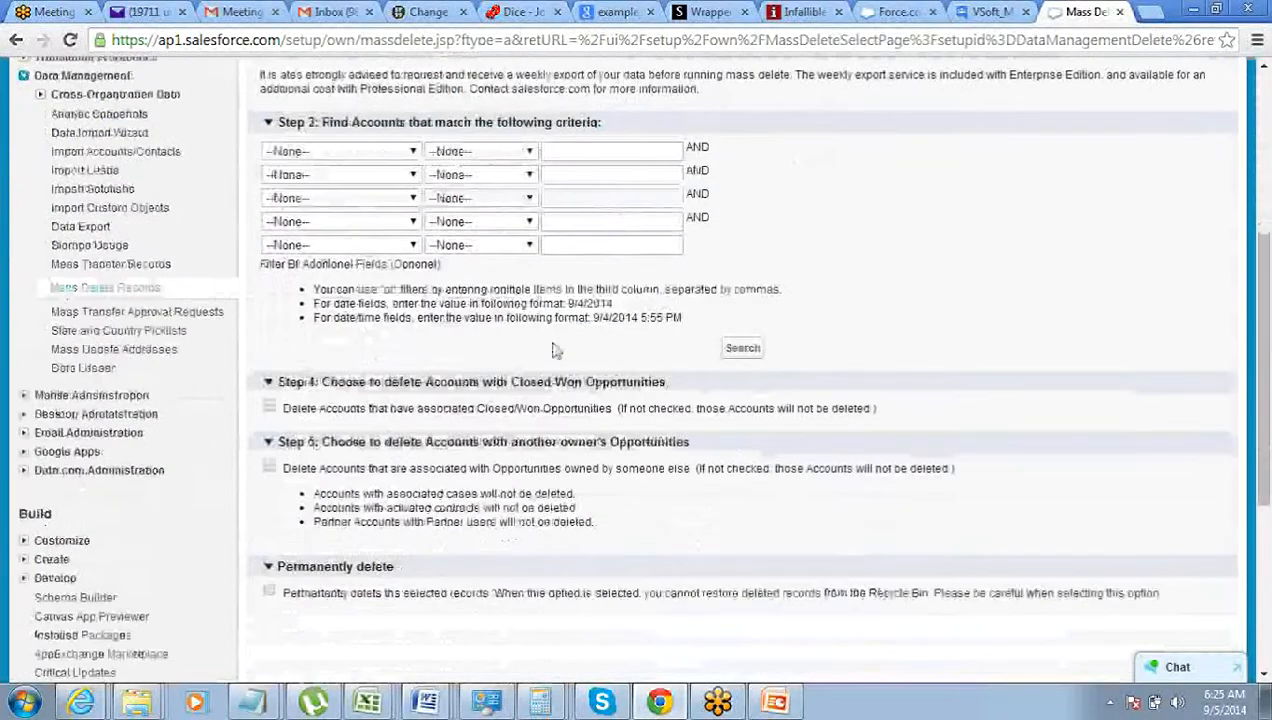
{"action": "scroll", "coordinate": [556, 349], "scroll_direction": "down", "scroll_amount": 1}
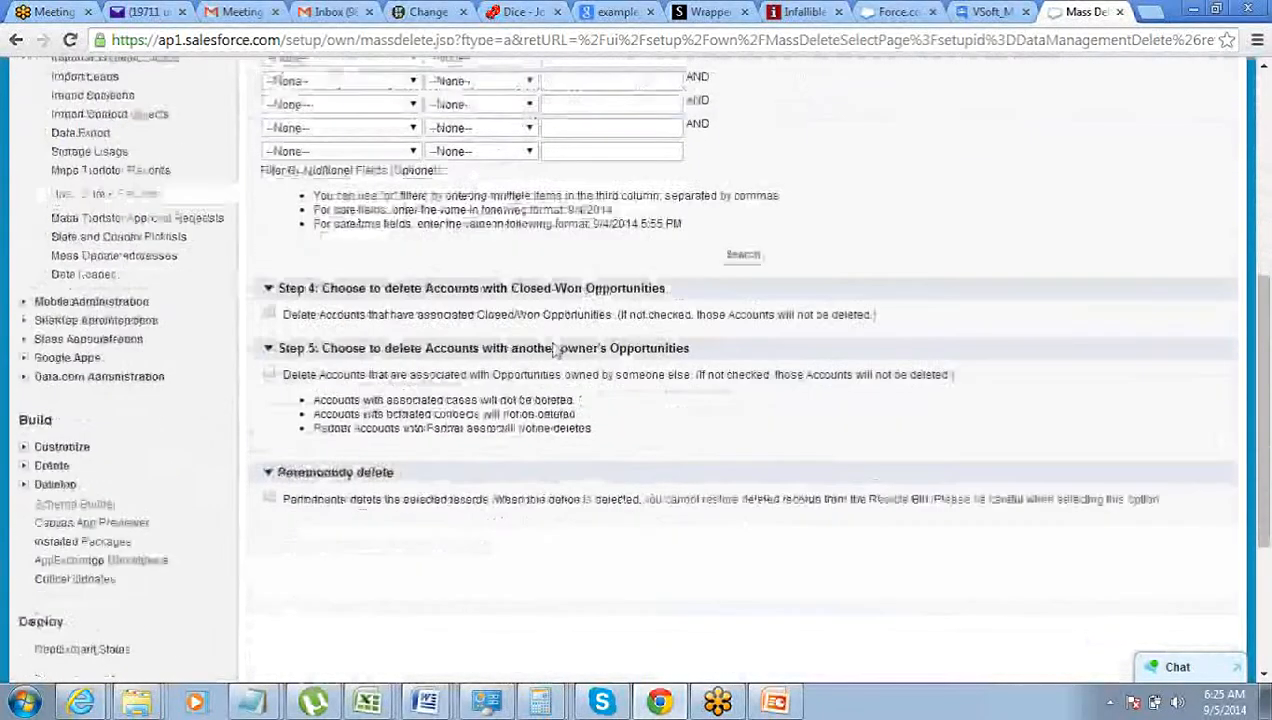
{"action": "scroll", "coordinate": [556, 349], "scroll_direction": "up", "scroll_amount": 4}
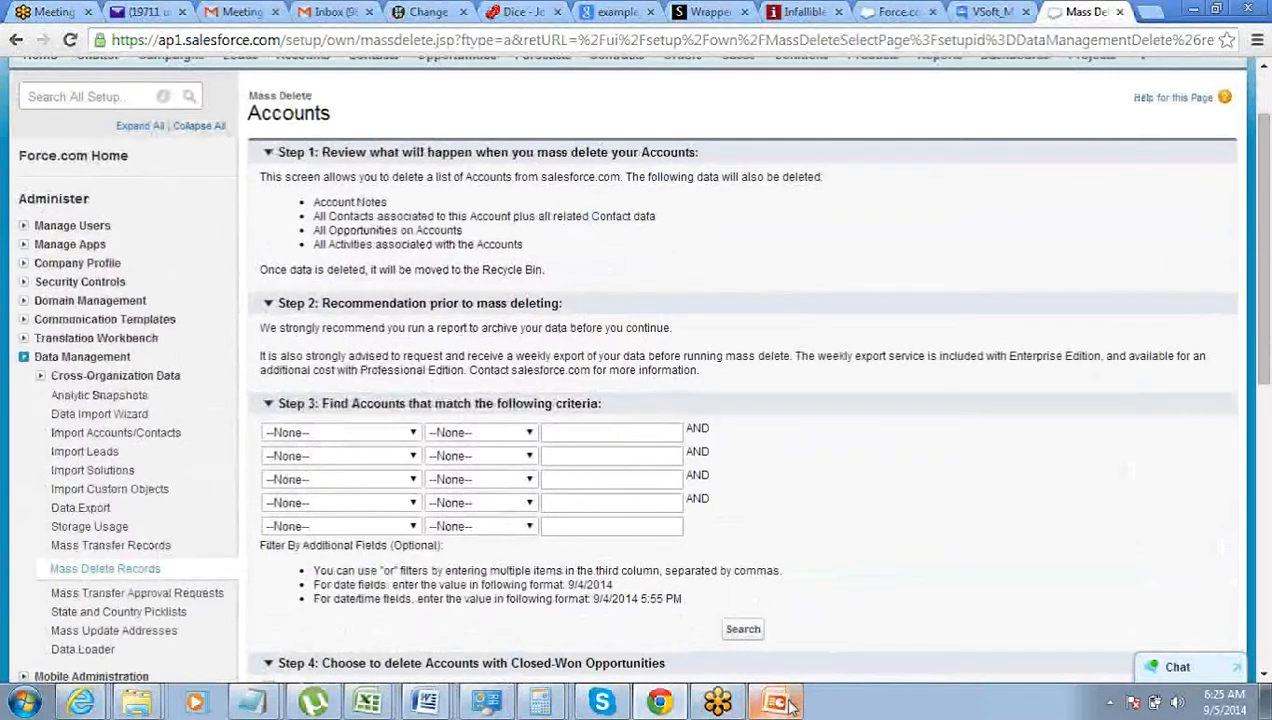
Switch to PowerPoint, present the Mass Delete Records slide, advance to Data Storage Usage, and end the slide show
{"action": "left_click", "coordinate": [778, 701]}
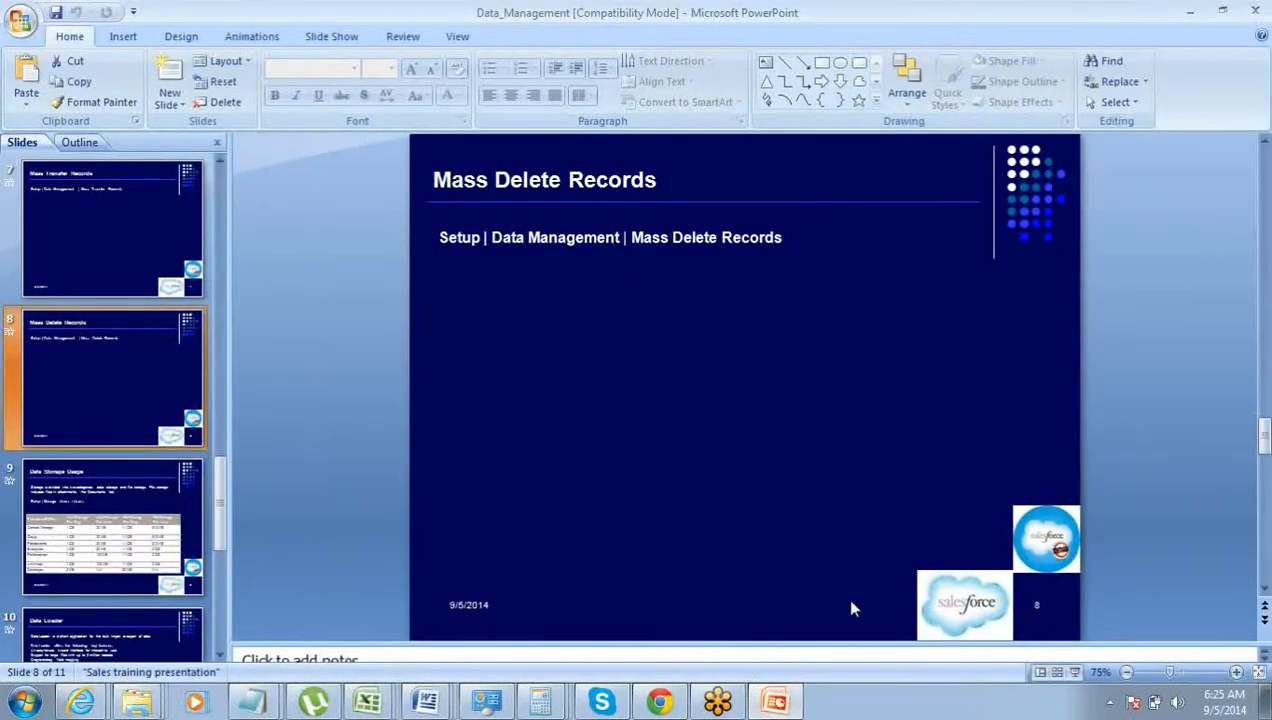
{"action": "left_click", "coordinate": [1075, 672]}
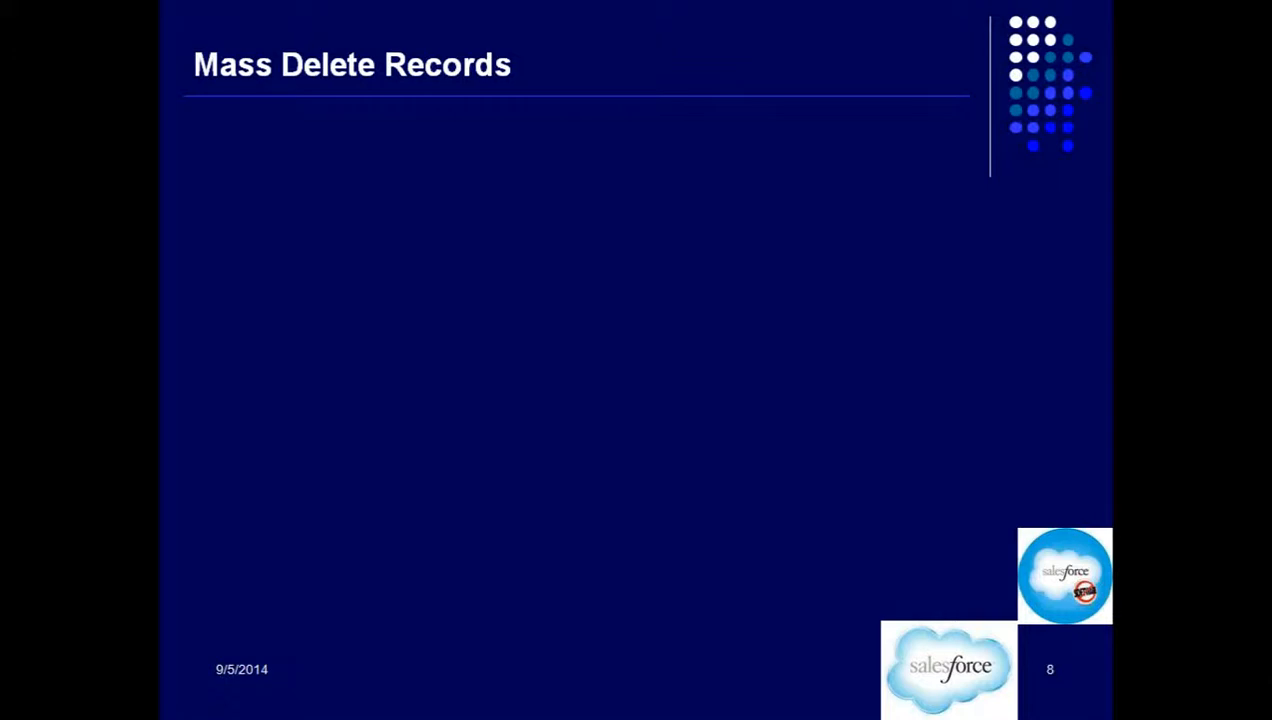
{"action": "left_click", "coordinate": [709, 320]}
{"action": "left_click", "coordinate": [708, 320]}
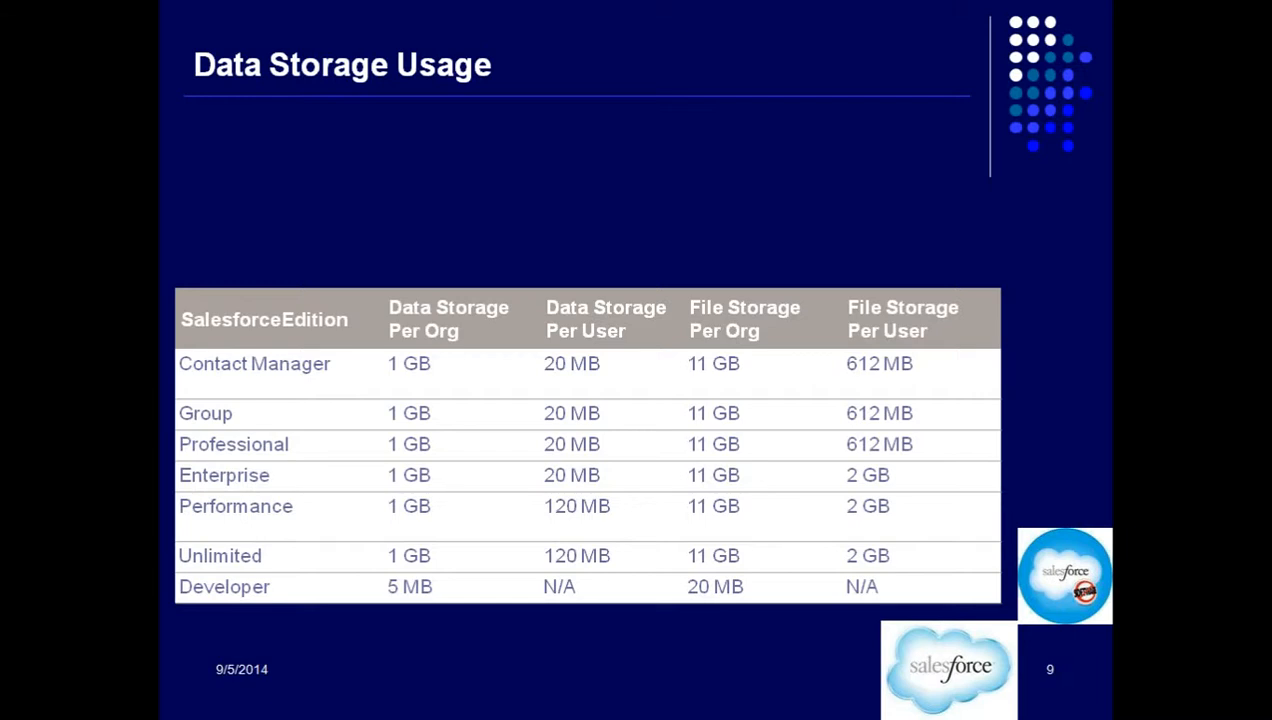
{"action": "key", "text": "Escape"}
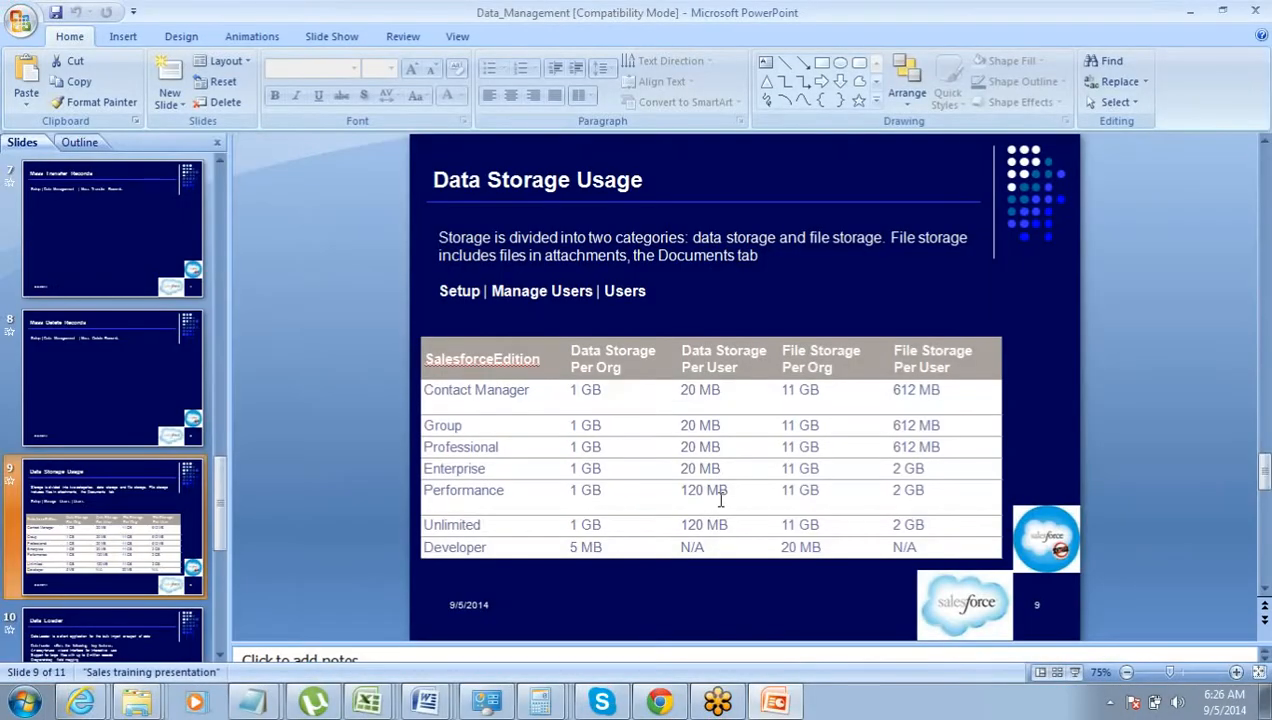
Return to Salesforce in Chrome, open Storage Usage under Data Management, and look over the whole page
{"action": "left_click", "coordinate": [660, 702]}
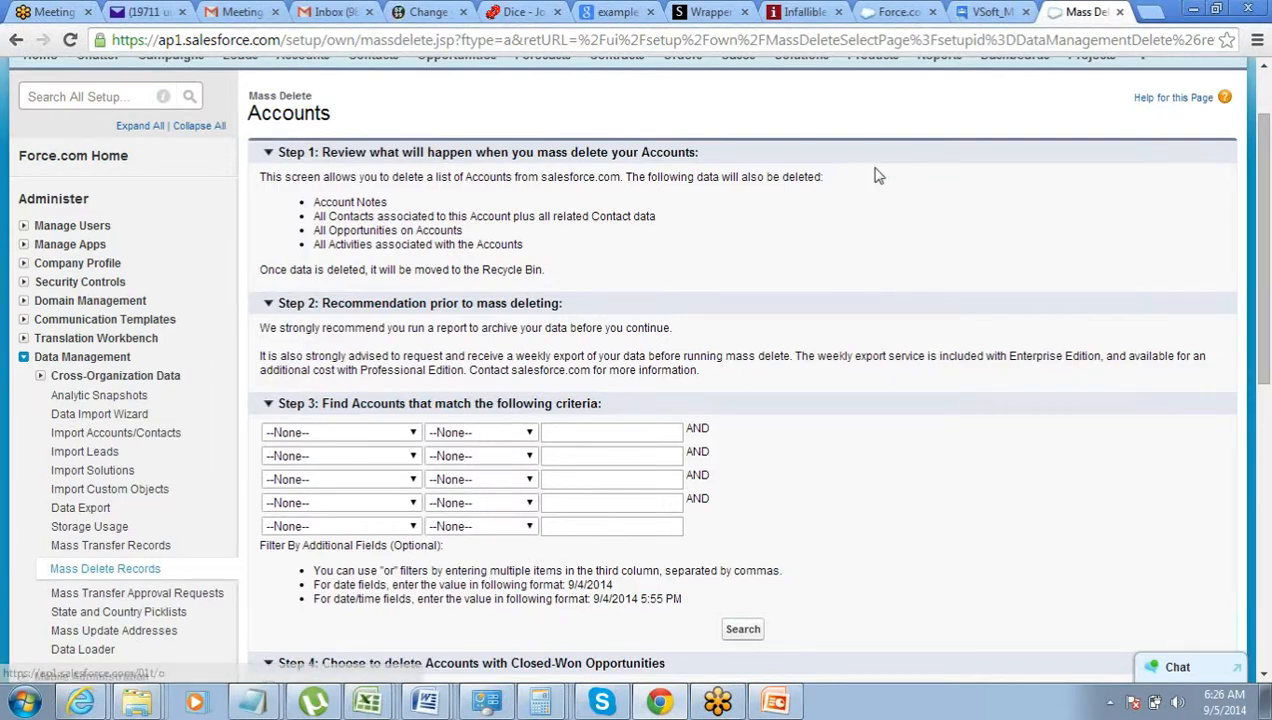
{"action": "scroll", "coordinate": [876, 175], "scroll_direction": "up", "scroll_amount": 2}
{"action": "scroll", "coordinate": [636, 199], "scroll_direction": "down", "scroll_amount": 3}
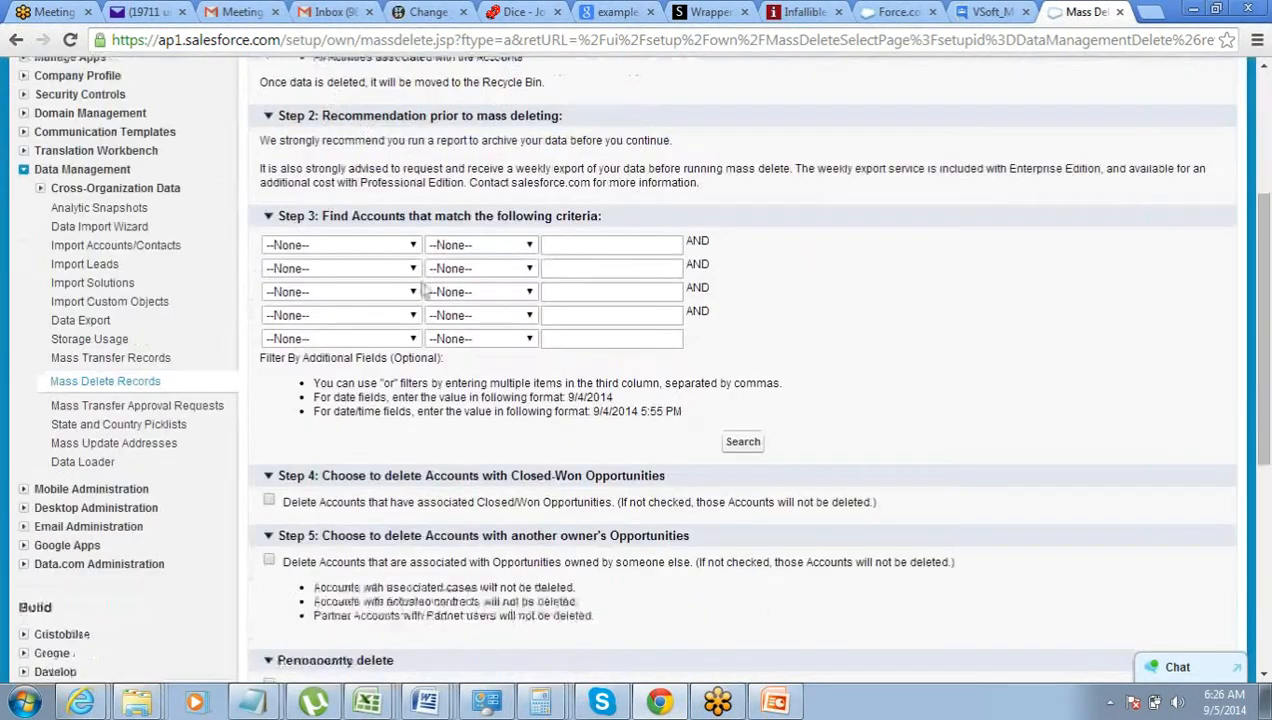
{"action": "left_click", "coordinate": [76, 340]}
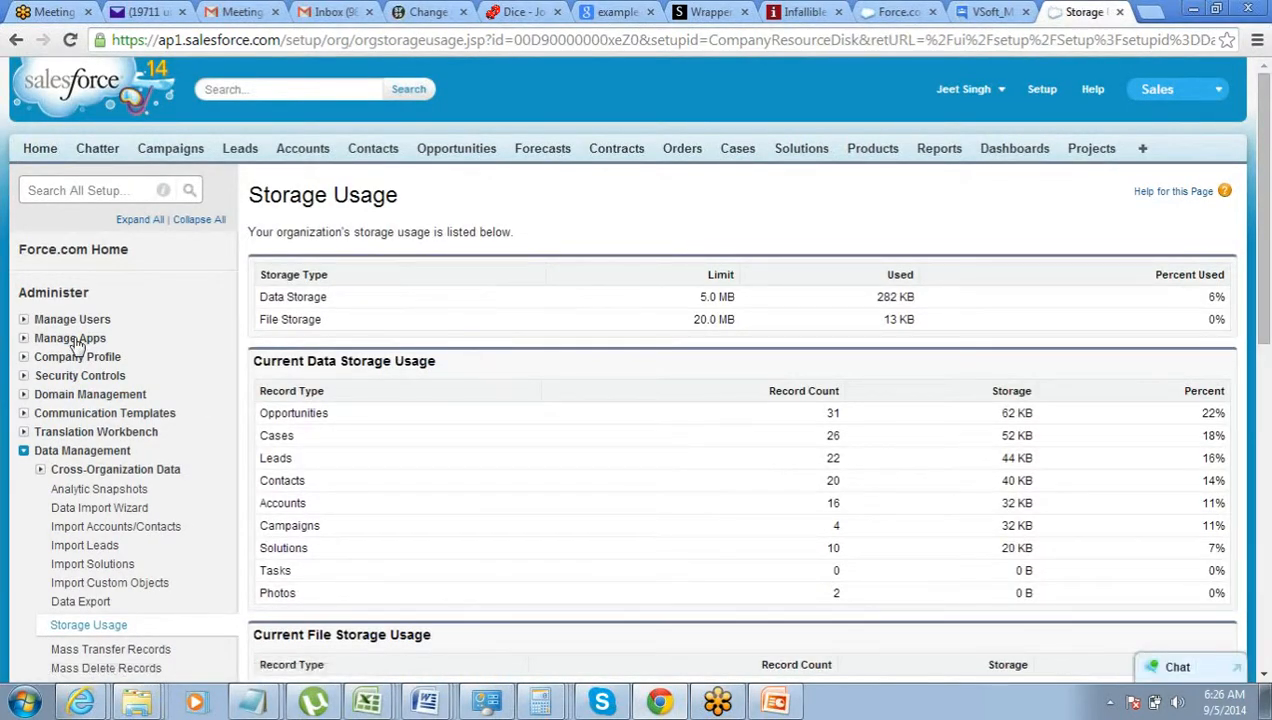
{"action": "scroll", "coordinate": [76, 343], "scroll_direction": "down", "scroll_amount": 5}
{"action": "scroll", "coordinate": [76, 343], "scroll_direction": "up", "scroll_amount": 4}
{"action": "scroll", "coordinate": [76, 343], "scroll_direction": "up", "scroll_amount": 2}
{"action": "scroll", "coordinate": [76, 343], "scroll_direction": "down", "scroll_amount": 1}
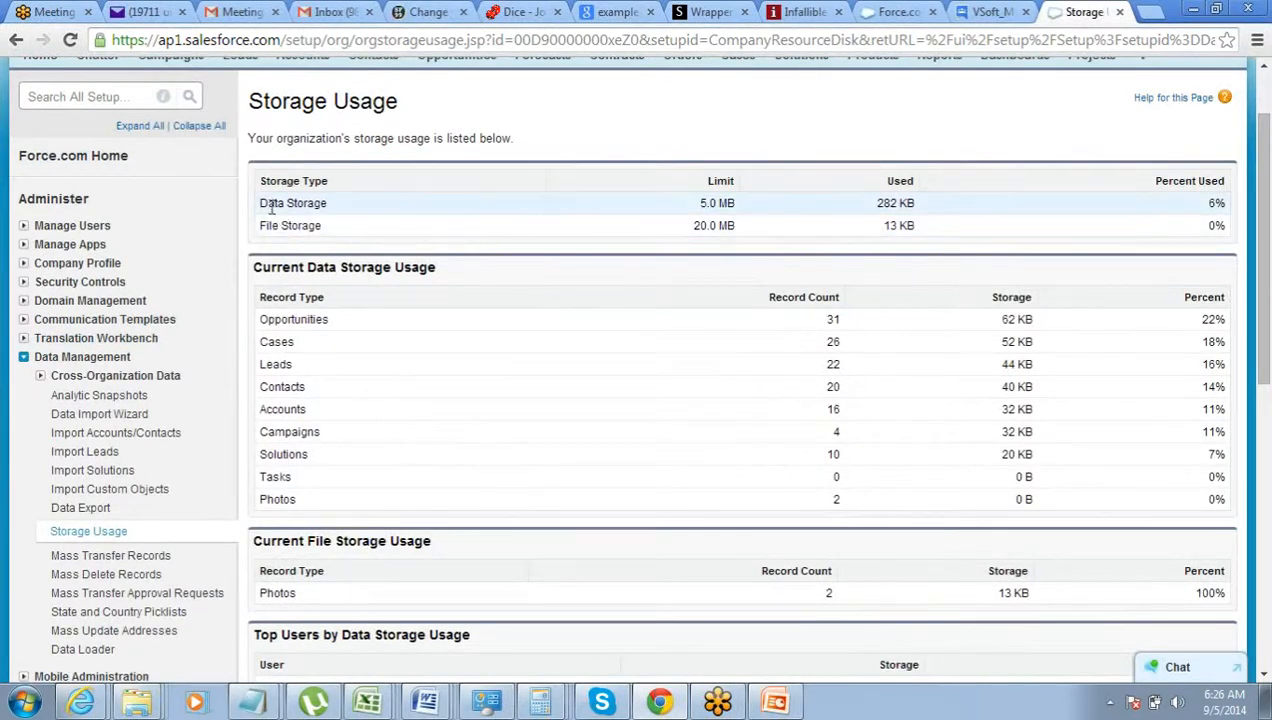
Highlight the Data Storage row's limit, used amount and percent used in the storage type table
{"action": "left_click_drag", "start_coordinate": [699, 203], "coordinate": [730, 195]}
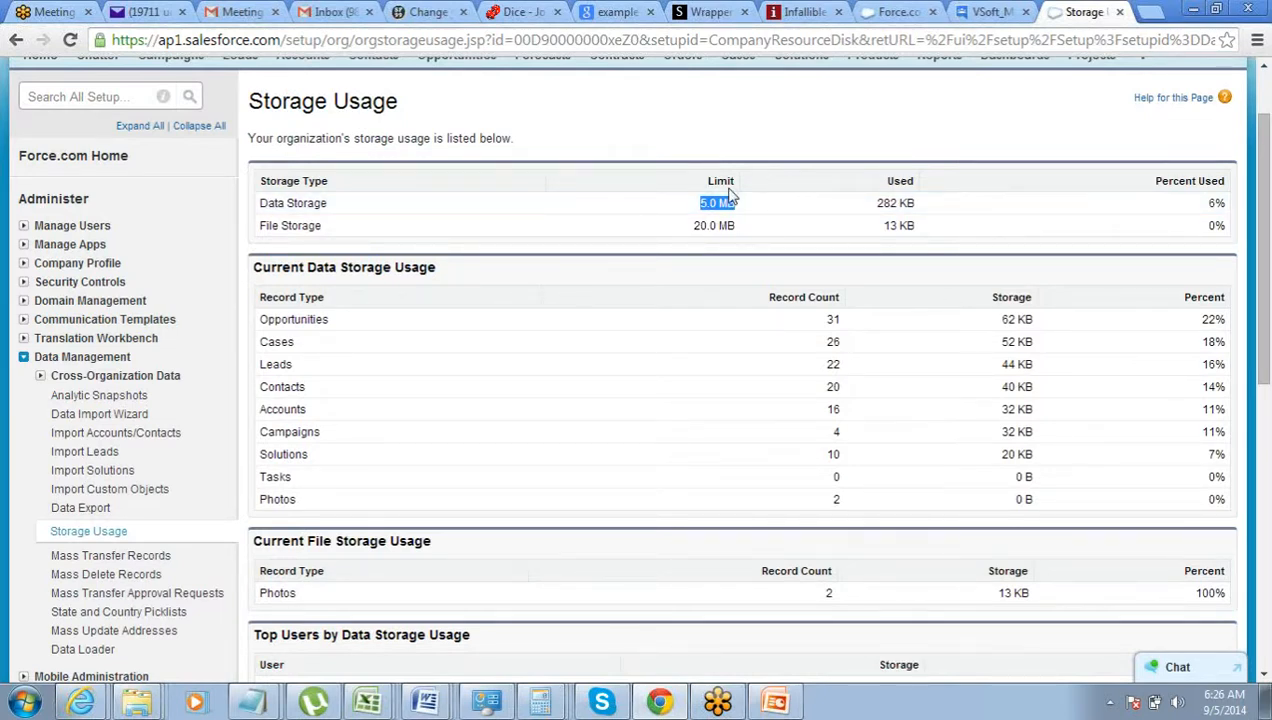
{"action": "left_click", "coordinate": [717, 207]}
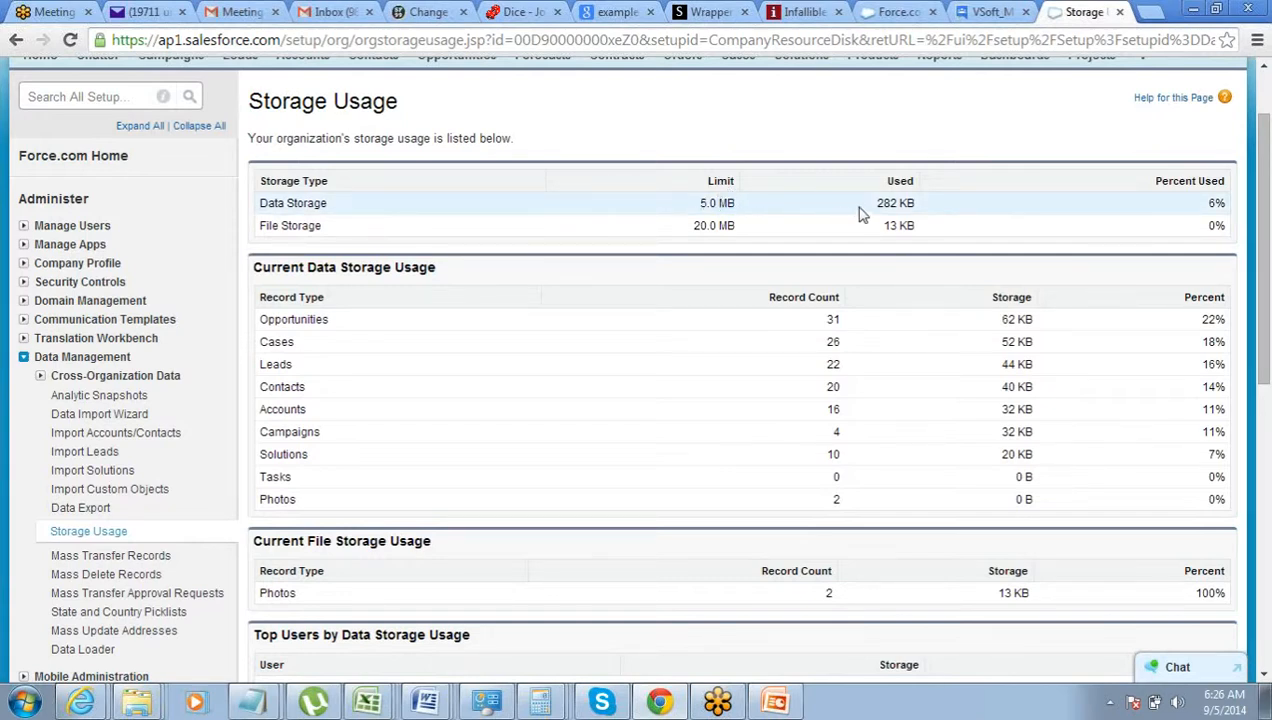
{"action": "left_click_drag", "start_coordinate": [879, 205], "coordinate": [914, 203]}
{"action": "left_click_drag", "start_coordinate": [1205, 204], "coordinate": [1223, 204]}
Highlight the Current Data Storage Usage table, followed by the percent and name of the Opportunities record type
{"action": "left_click_drag", "start_coordinate": [262, 302], "coordinate": [757, 496]}
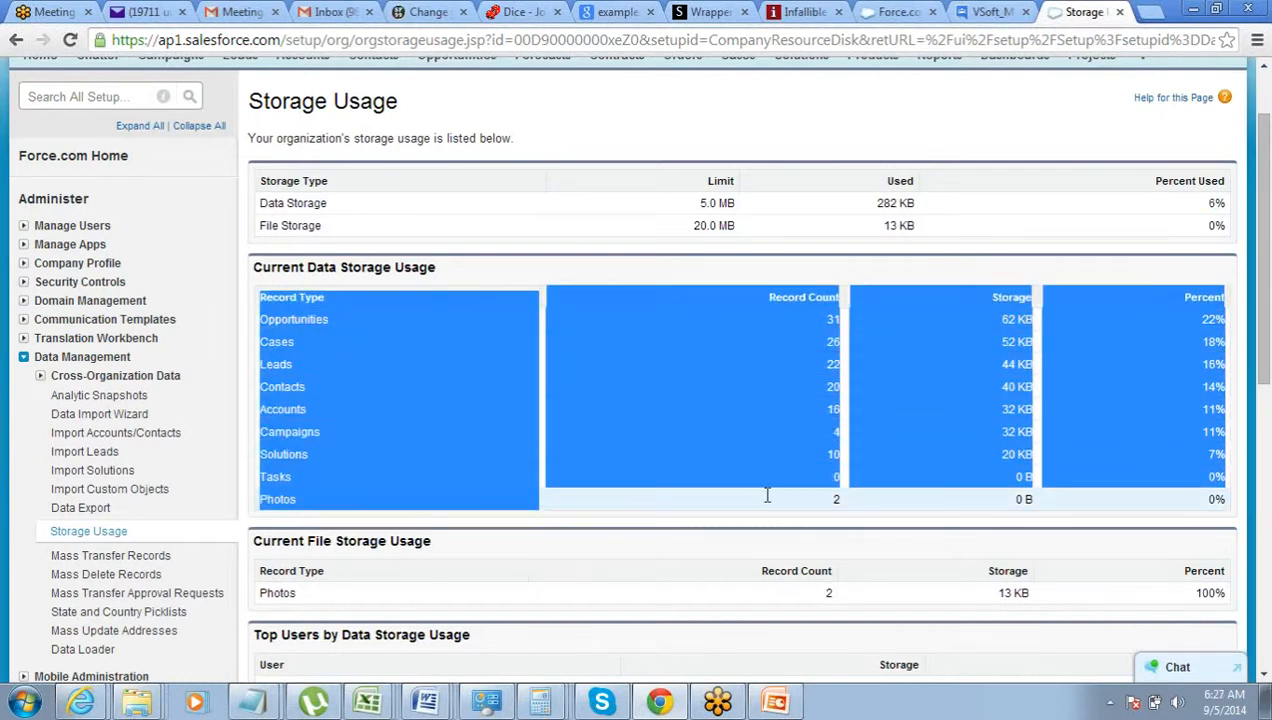
{"action": "left_click", "coordinate": [830, 498]}
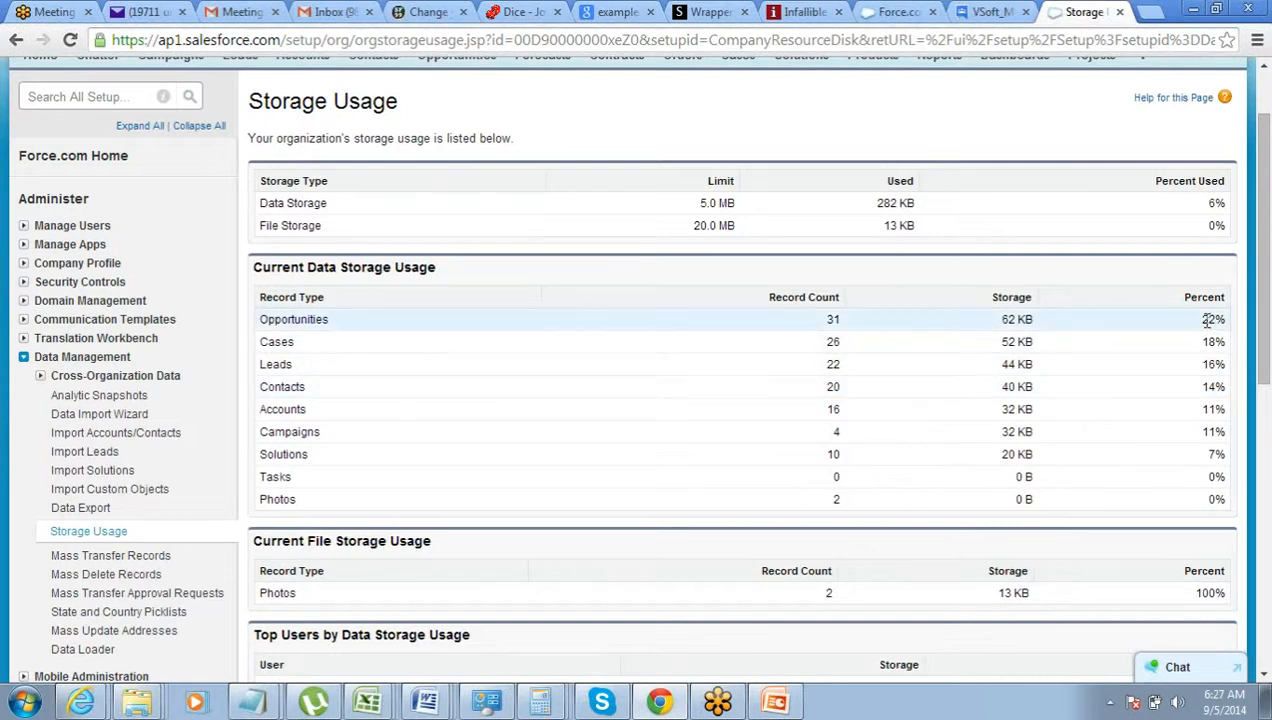
{"action": "left_click_drag", "start_coordinate": [1203, 319], "coordinate": [1226, 320]}
{"action": "left_click_drag", "start_coordinate": [330, 320], "coordinate": [259, 321]}
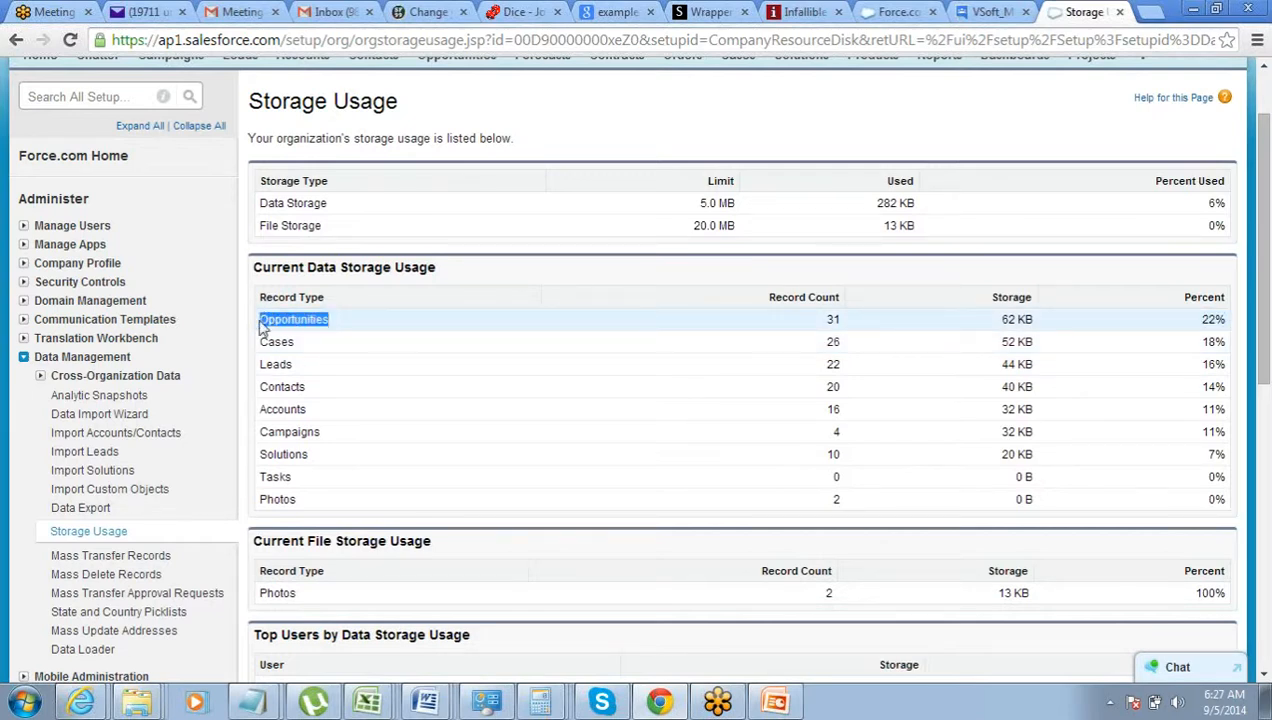
Highlight the Current File Storage Usage heading, followed by the Data Storage and File Storage labels and the file storage limit
{"action": "scroll", "coordinate": [454, 360], "scroll_direction": "down", "scroll_amount": 3}
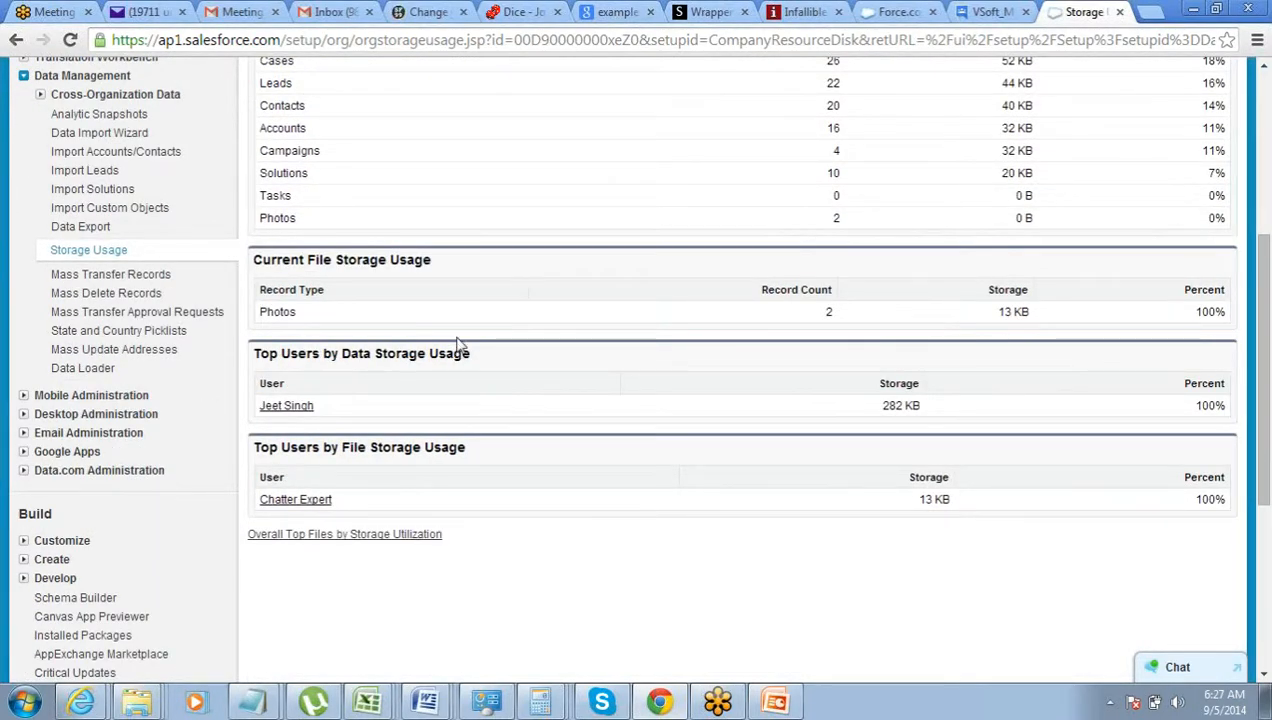
{"action": "left_click_drag", "start_coordinate": [254, 259], "coordinate": [411, 259]}
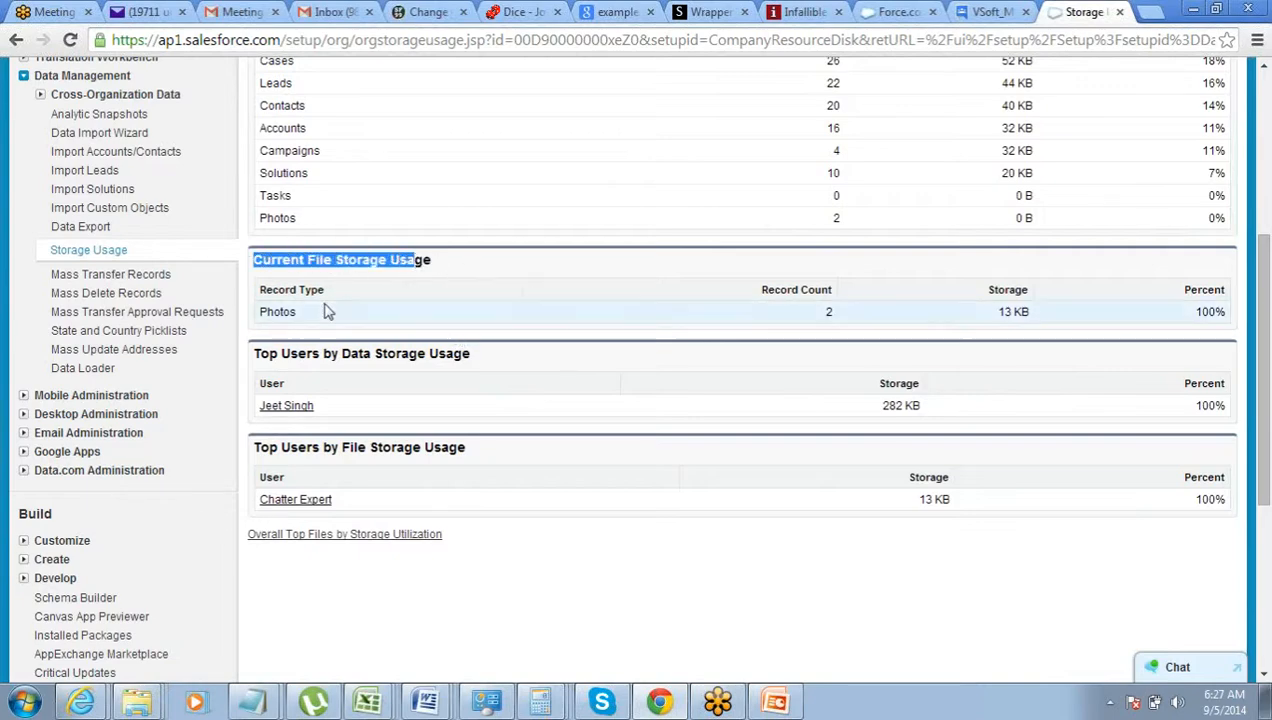
{"action": "scroll", "coordinate": [336, 310], "scroll_direction": "up", "scroll_amount": 4}
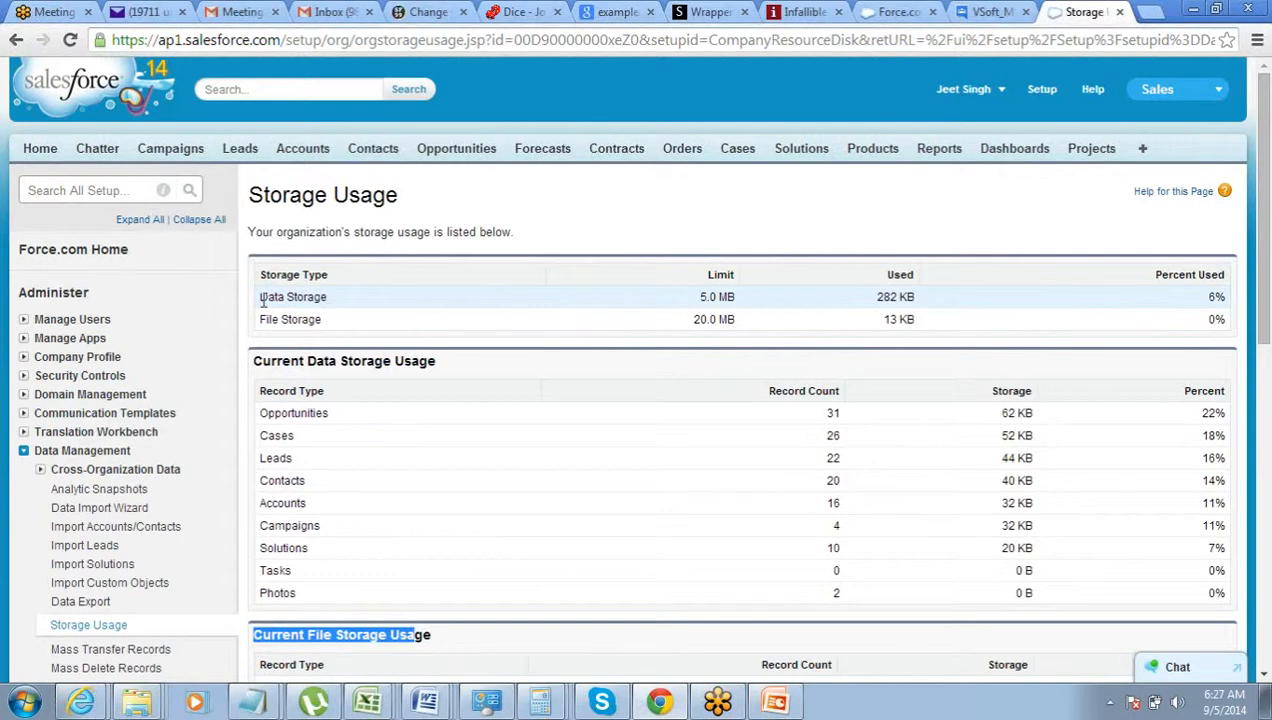
{"action": "left_click_drag", "start_coordinate": [262, 298], "coordinate": [338, 304]}
{"action": "left_click_drag", "start_coordinate": [261, 319], "coordinate": [349, 320]}
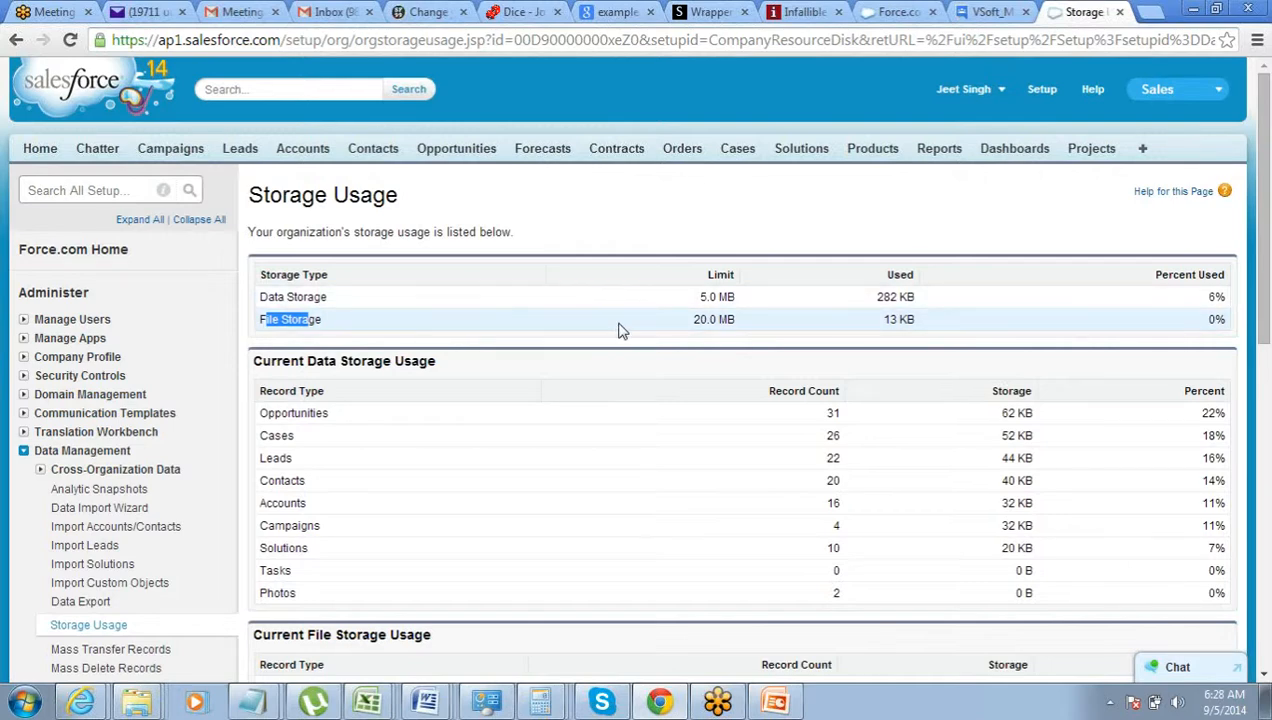
{"action": "left_click_drag", "start_coordinate": [695, 320], "coordinate": [736, 326]}
Review the rest of the Storage Usage page, highlighting the headings for top users by data storage and by file storage
{"action": "scroll", "coordinate": [736, 326], "scroll_direction": "down", "scroll_amount": 1}
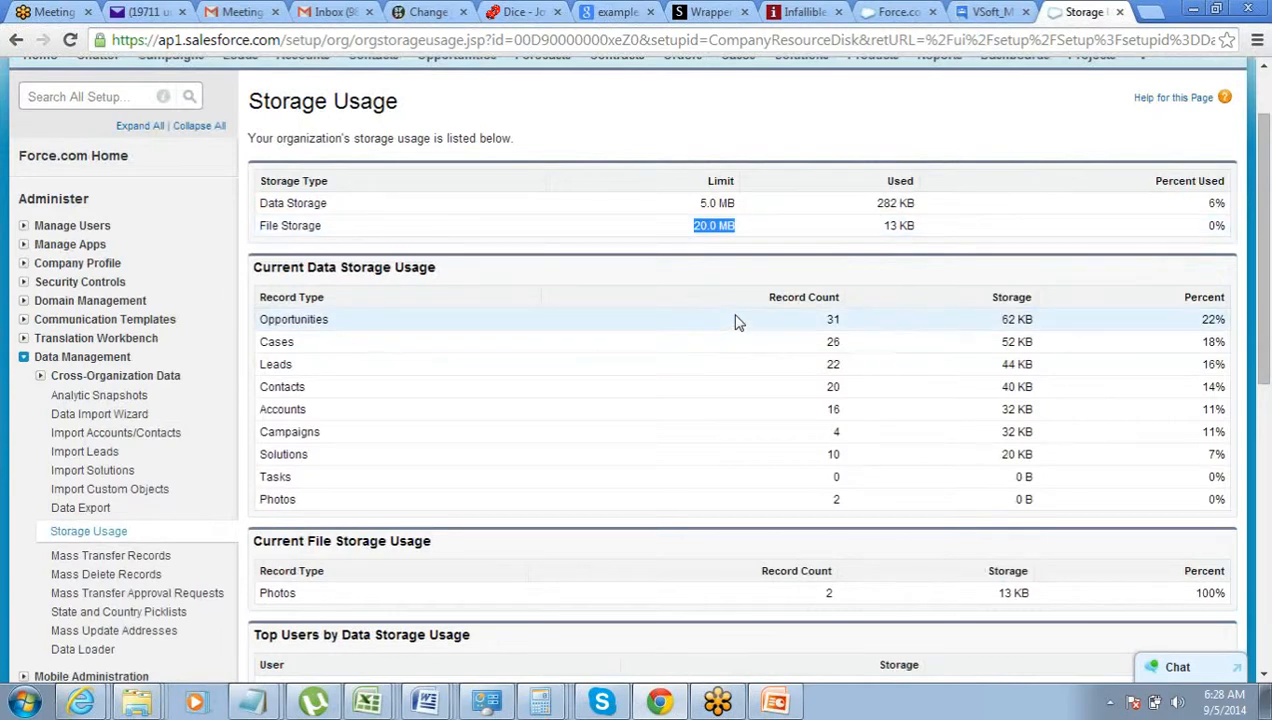
{"action": "scroll", "coordinate": [736, 328], "scroll_direction": "down", "scroll_amount": 2}
{"action": "scroll", "coordinate": [736, 322], "scroll_direction": "down", "scroll_amount": 1}
{"action": "scroll", "coordinate": [736, 322], "scroll_direction": "up", "scroll_amount": 2}
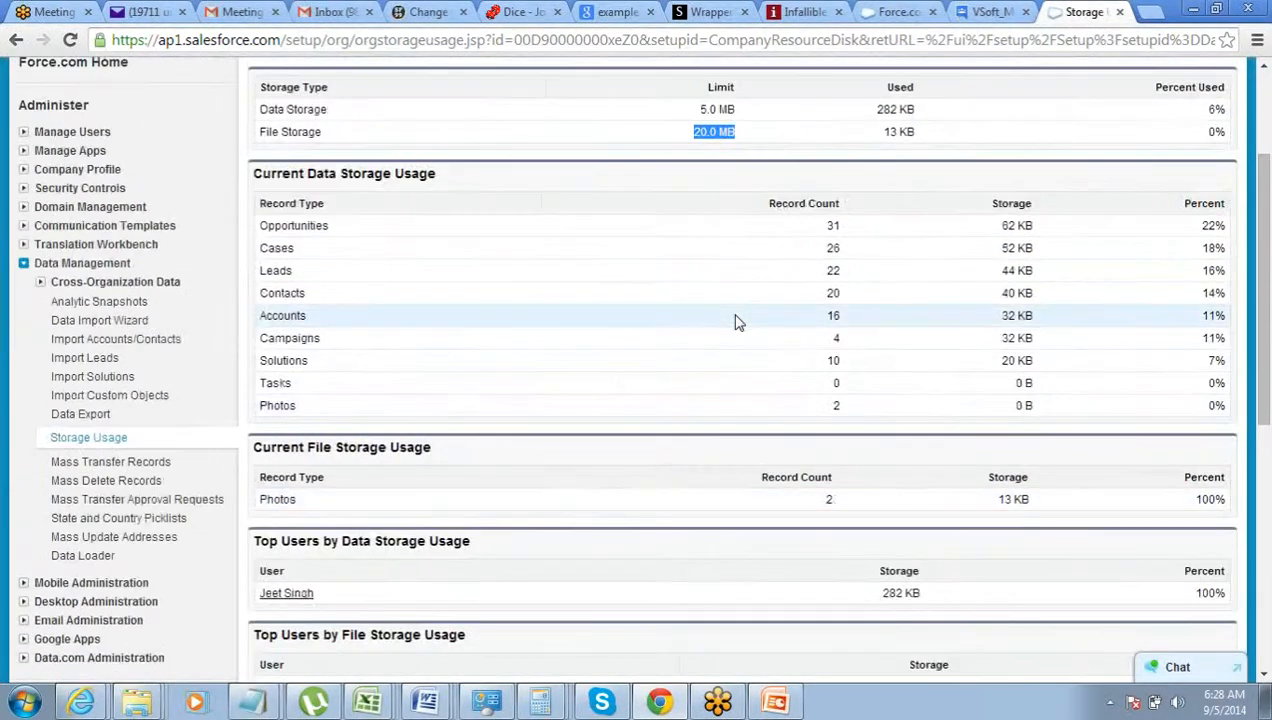
{"action": "scroll", "coordinate": [736, 322], "scroll_direction": "up", "scroll_amount": 1}
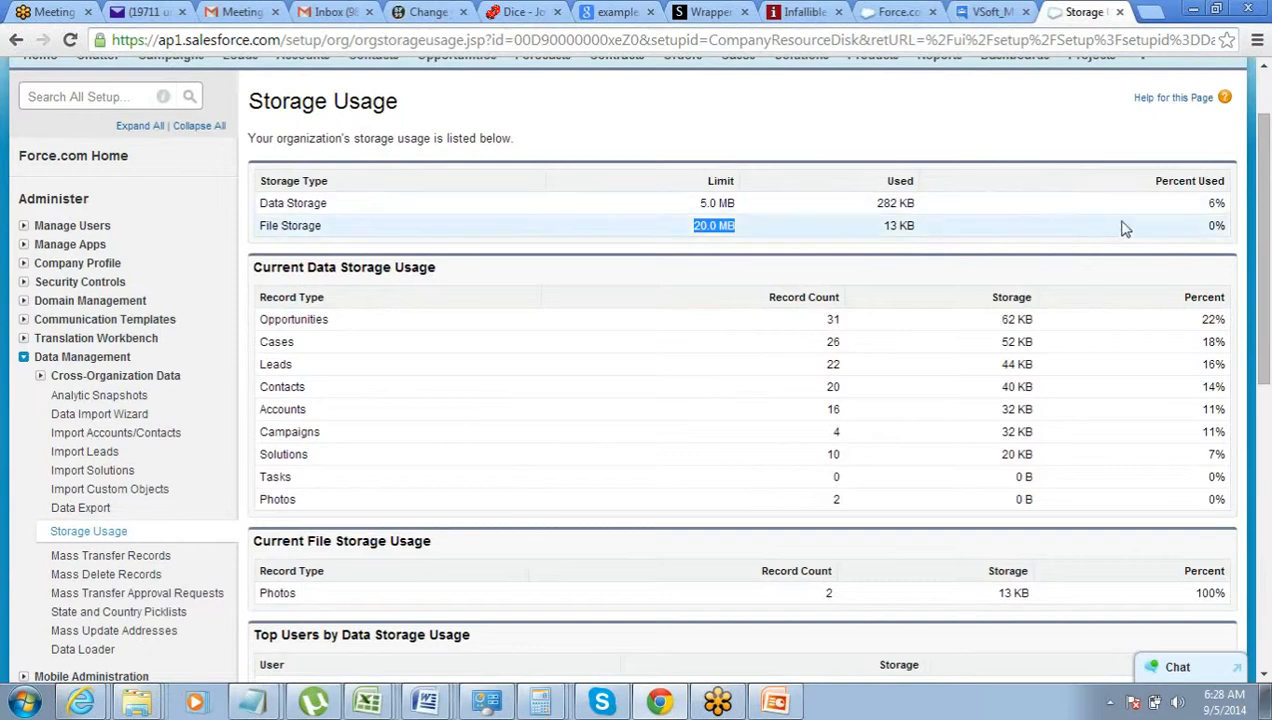
{"action": "scroll", "coordinate": [1093, 227], "scroll_direction": "down", "scroll_amount": 2}
{"action": "scroll", "coordinate": [1127, 229], "scroll_direction": "down", "scroll_amount": 1}
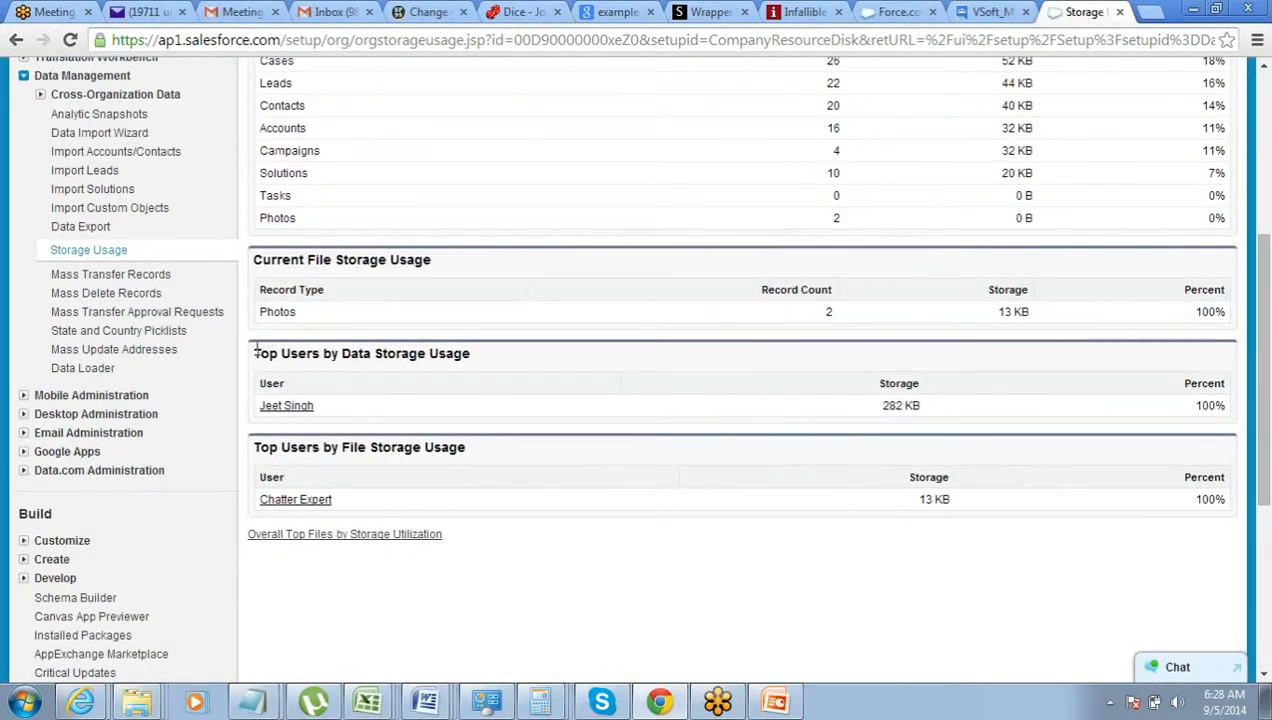
{"action": "left_click_drag", "start_coordinate": [252, 353], "coordinate": [450, 353]}
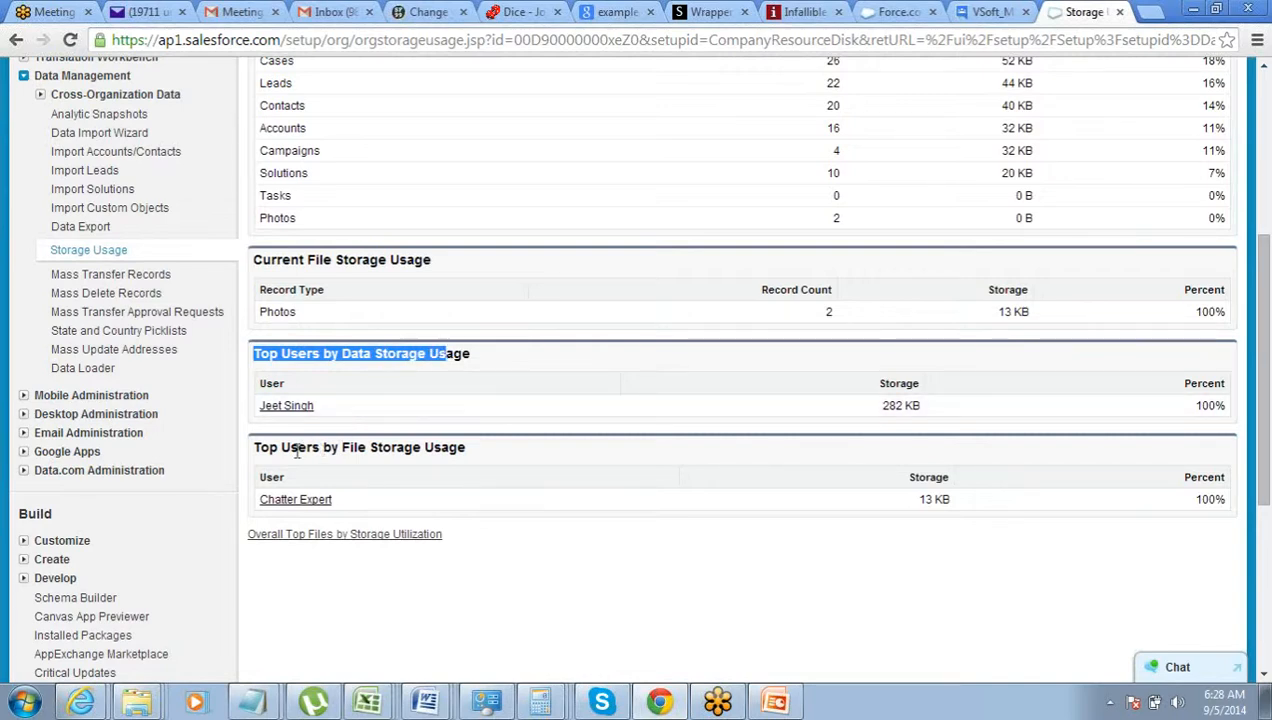
{"action": "left_click_drag", "start_coordinate": [253, 447], "coordinate": [497, 446]}
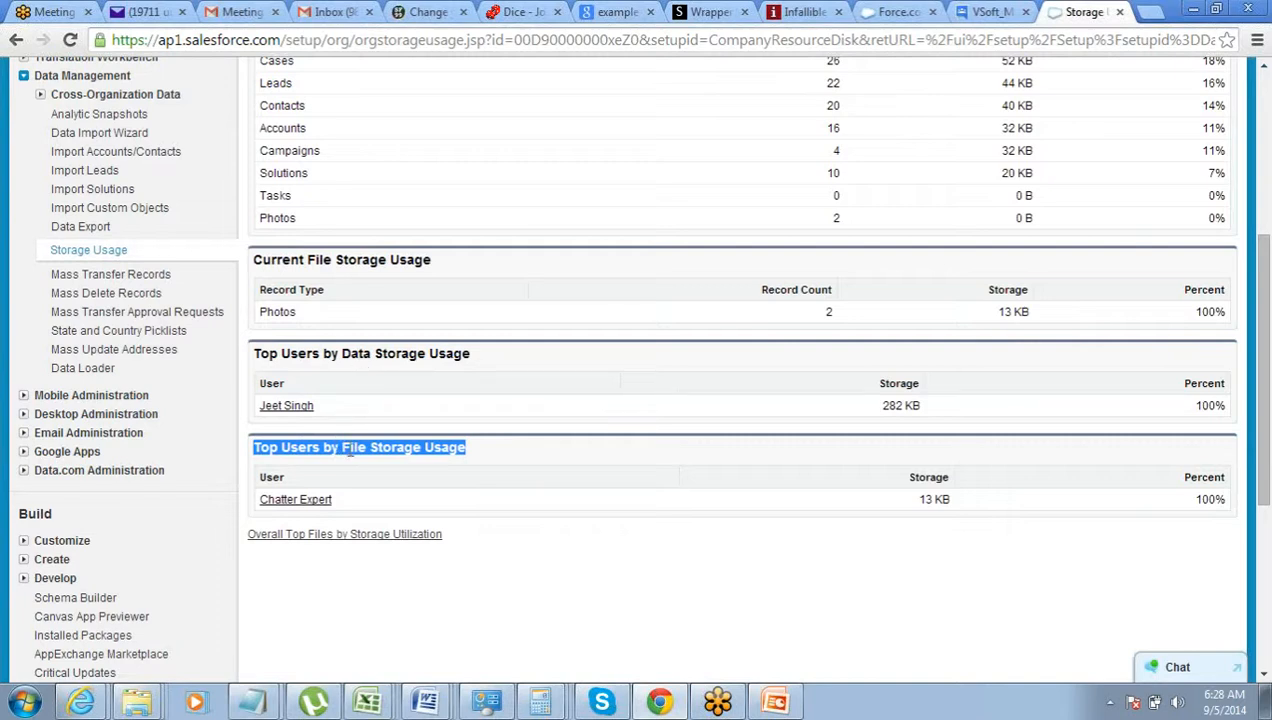
{"action": "left_click", "coordinate": [486, 457]}
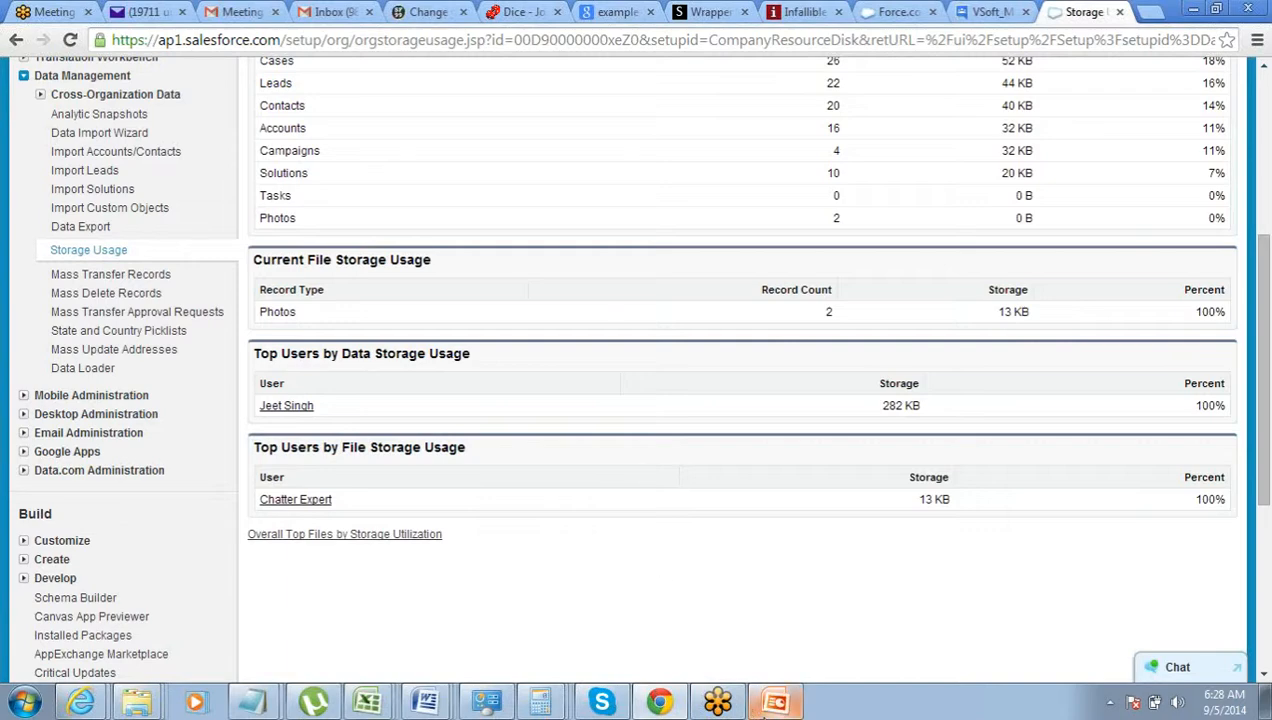
Switch to PowerPoint and start the slide show from the Data Storage Usage slide
{"action": "left_click", "coordinate": [777, 703]}
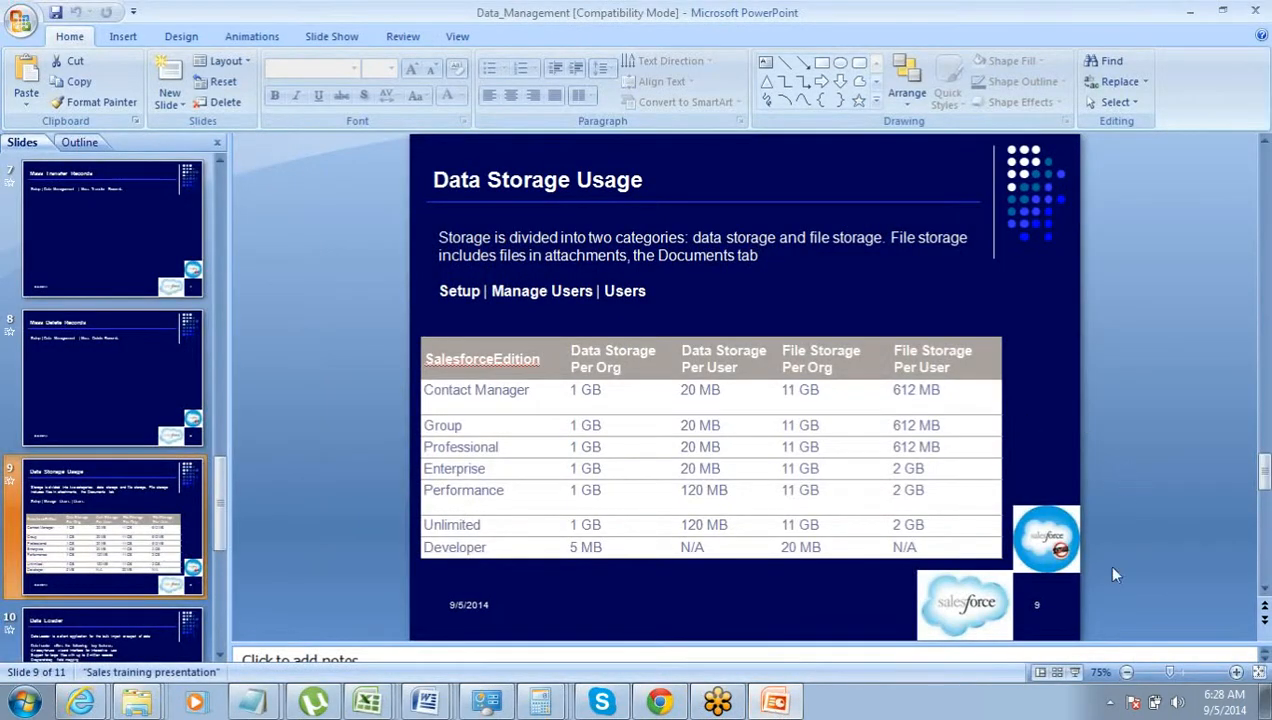
{"action": "left_click", "coordinate": [1076, 672]}
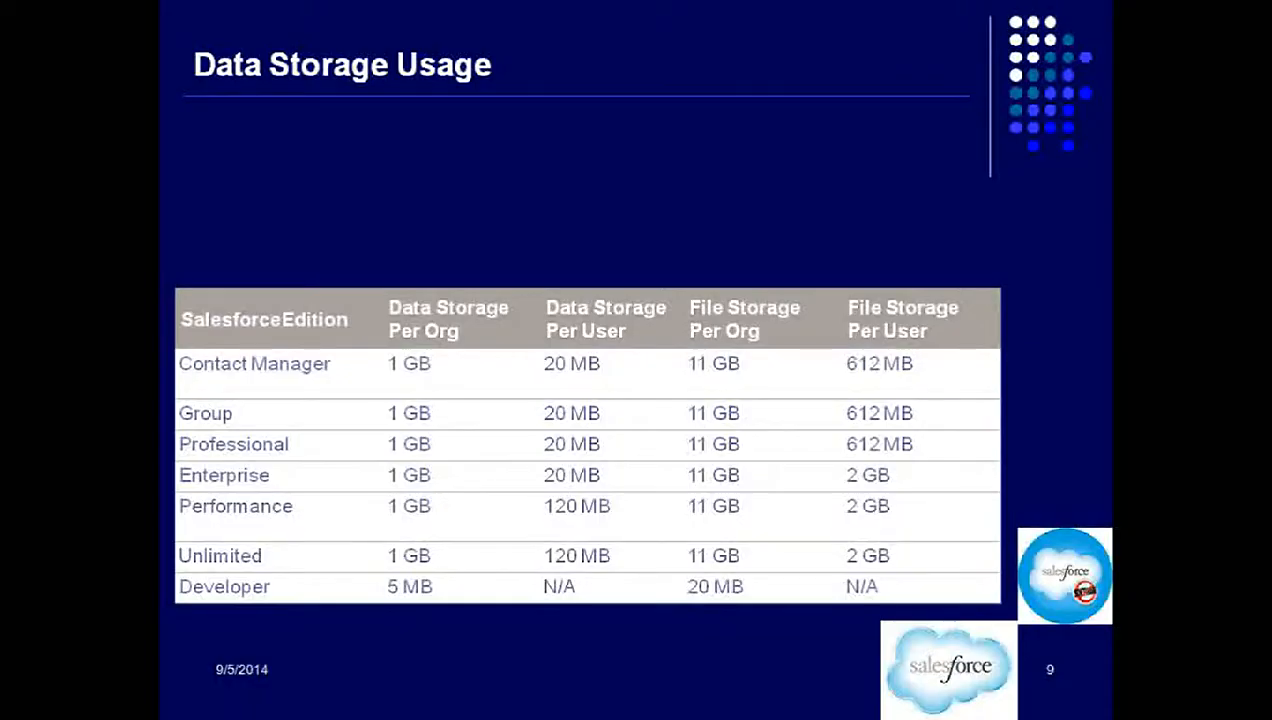